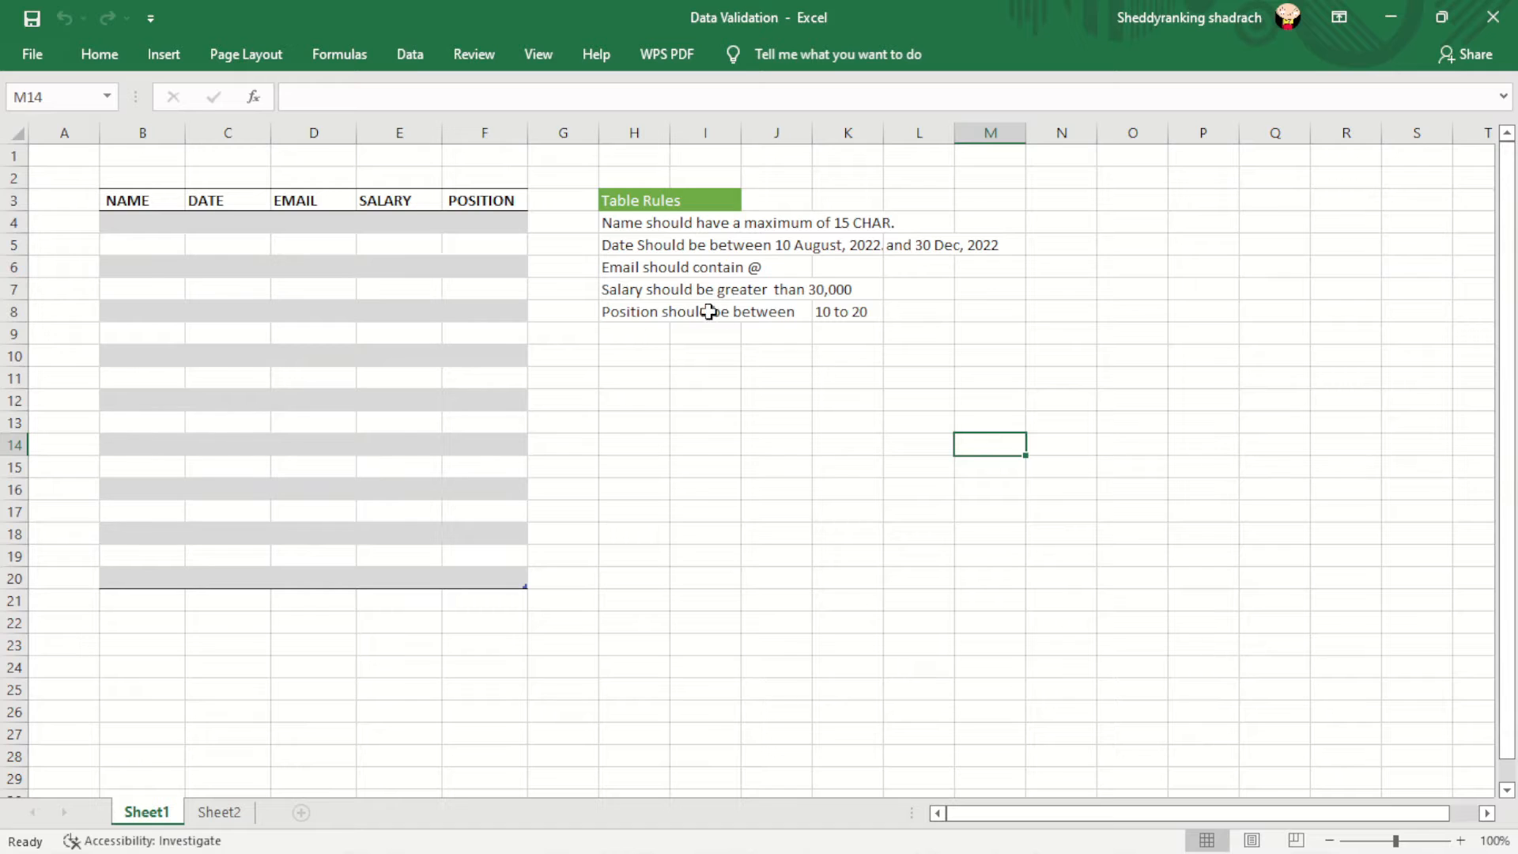
- Review the H4:K8 rules table and the NAME, DATE, EMAIL, SALARY and POSITION entry prompts
left_click_drag(604, 218, 867, 316)
left_click(1041, 339)
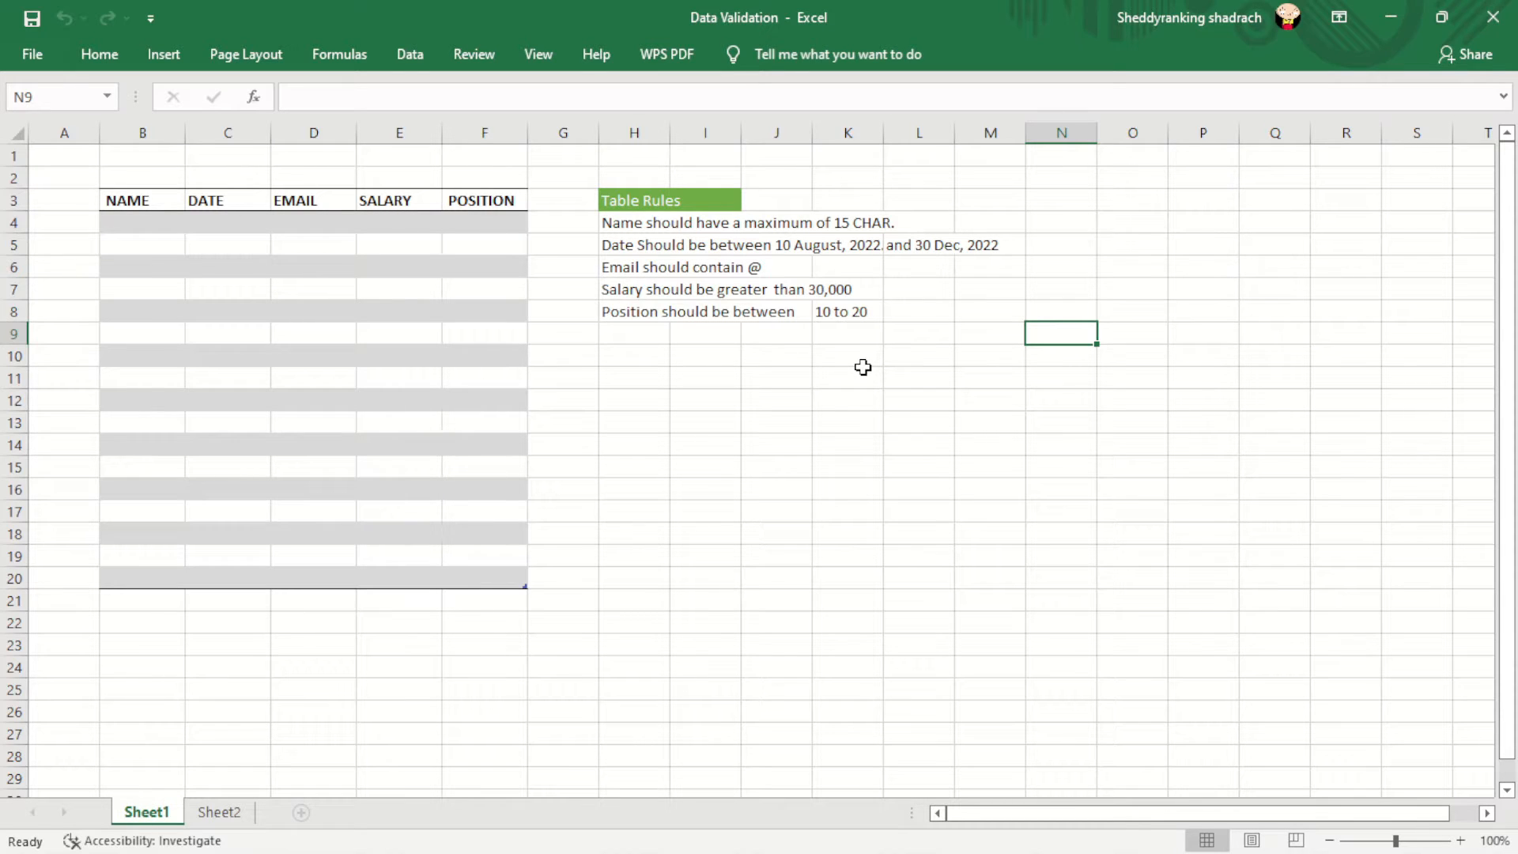
left_click(149, 288)
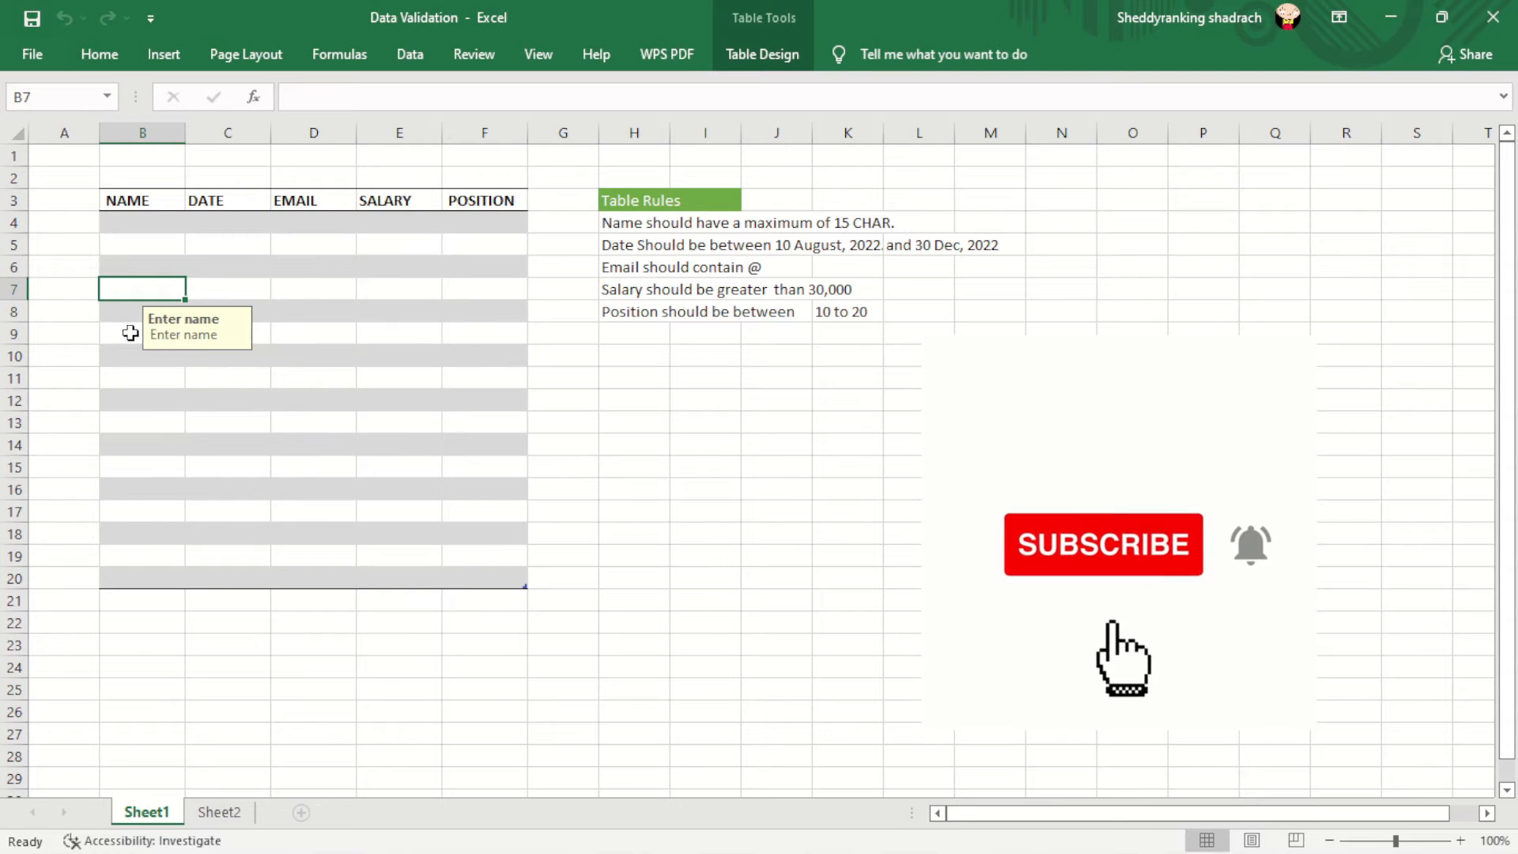
left_click(125, 333)
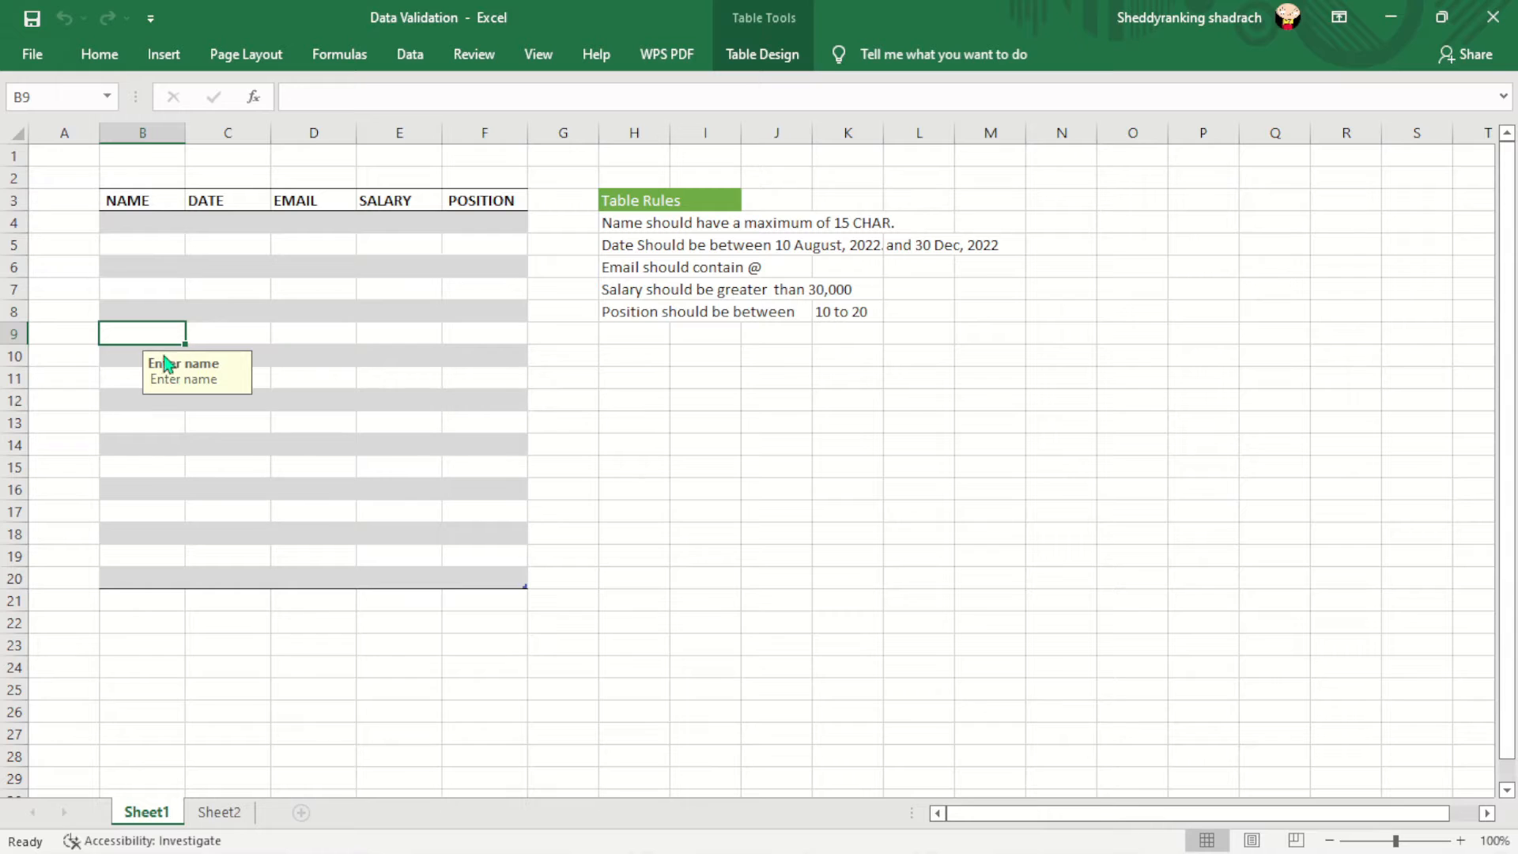
left_click(221, 330)
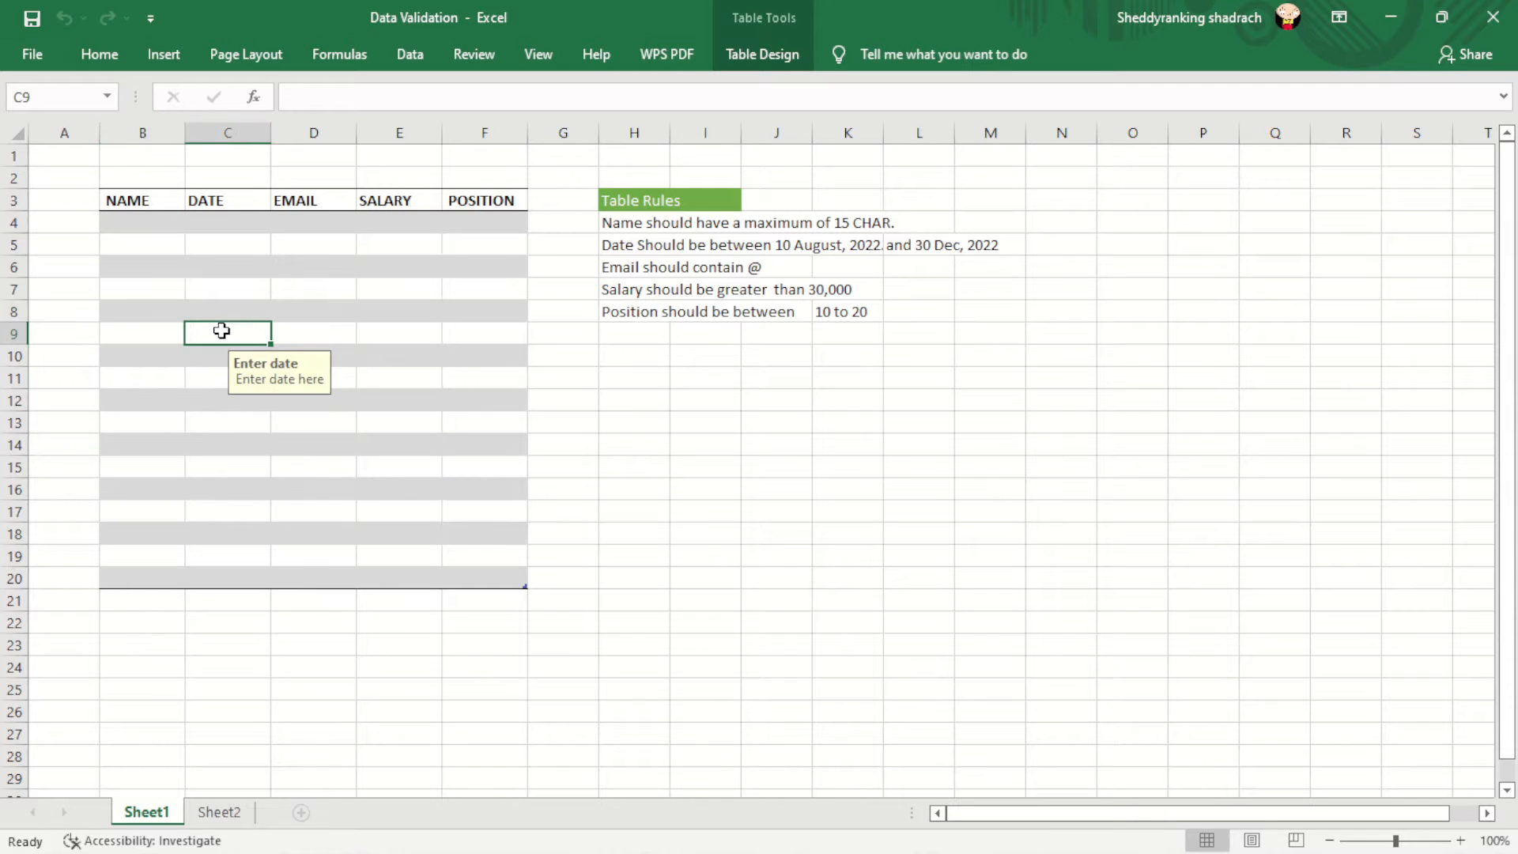
left_click(307, 331)
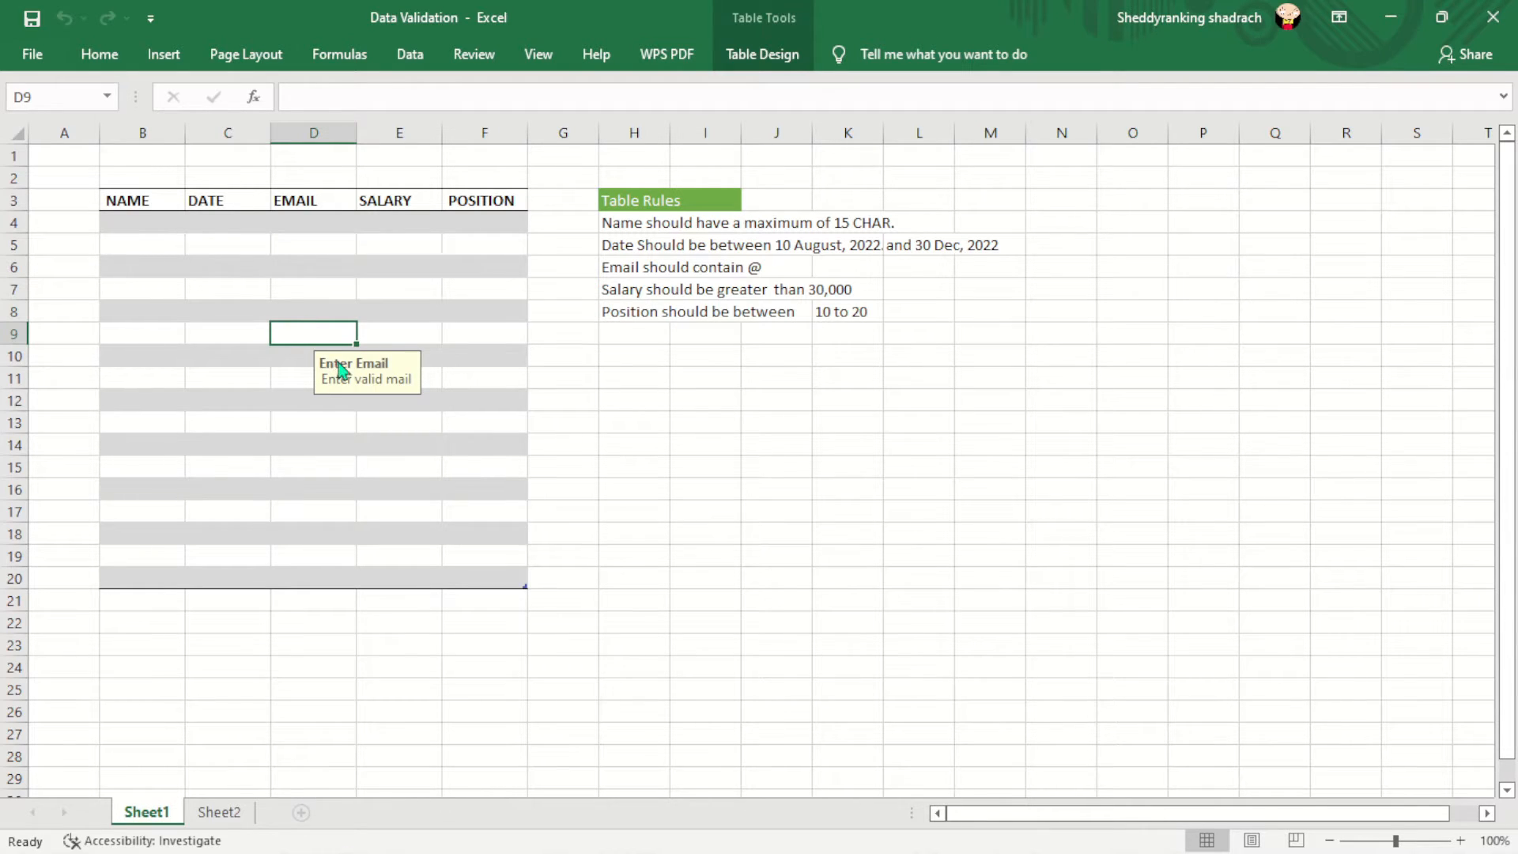
left_click(409, 333)
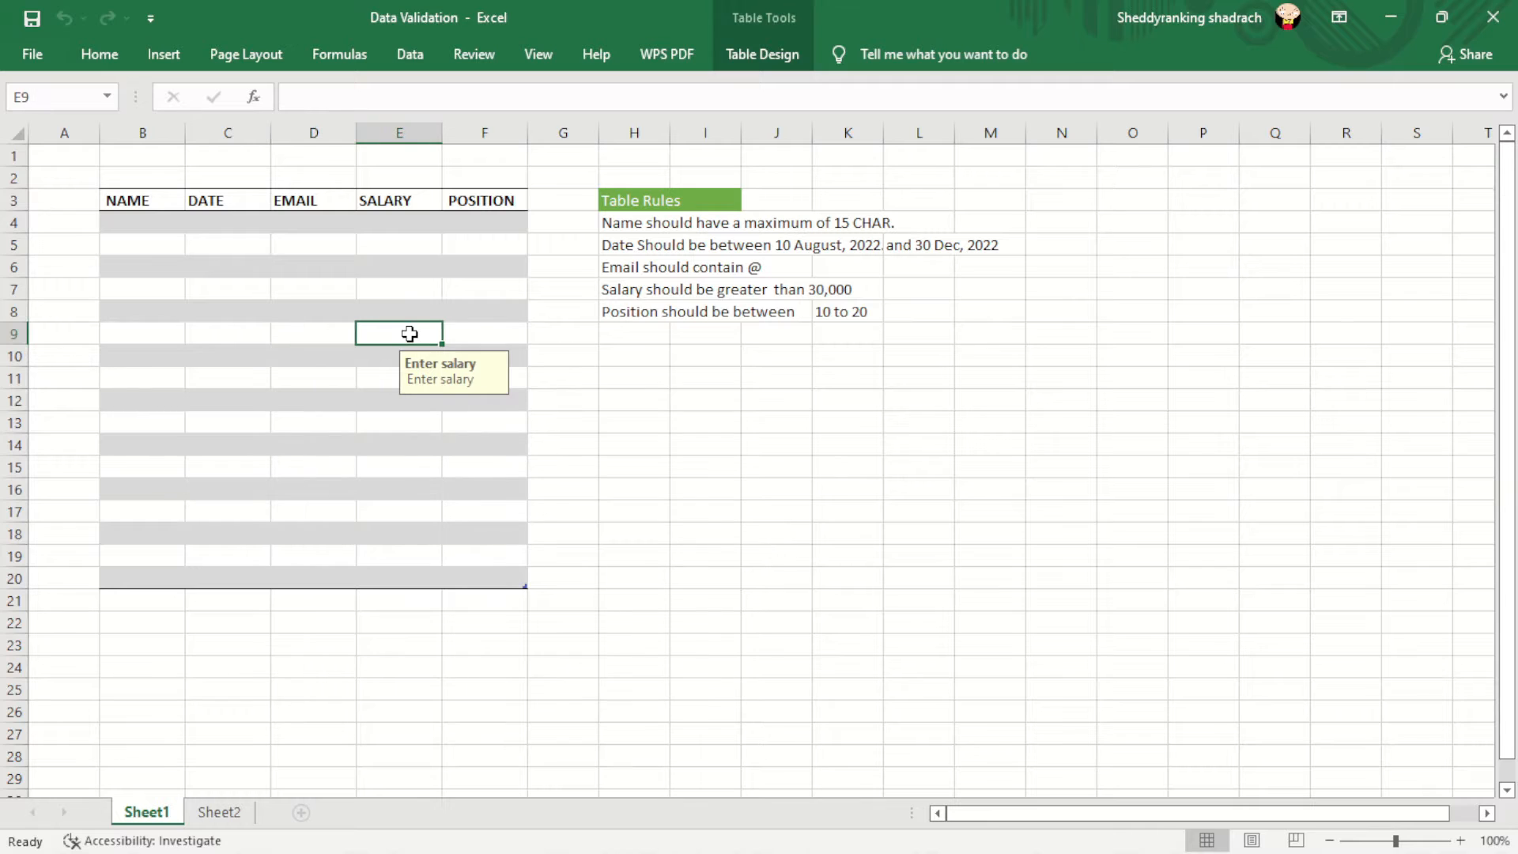
left_click(492, 339)
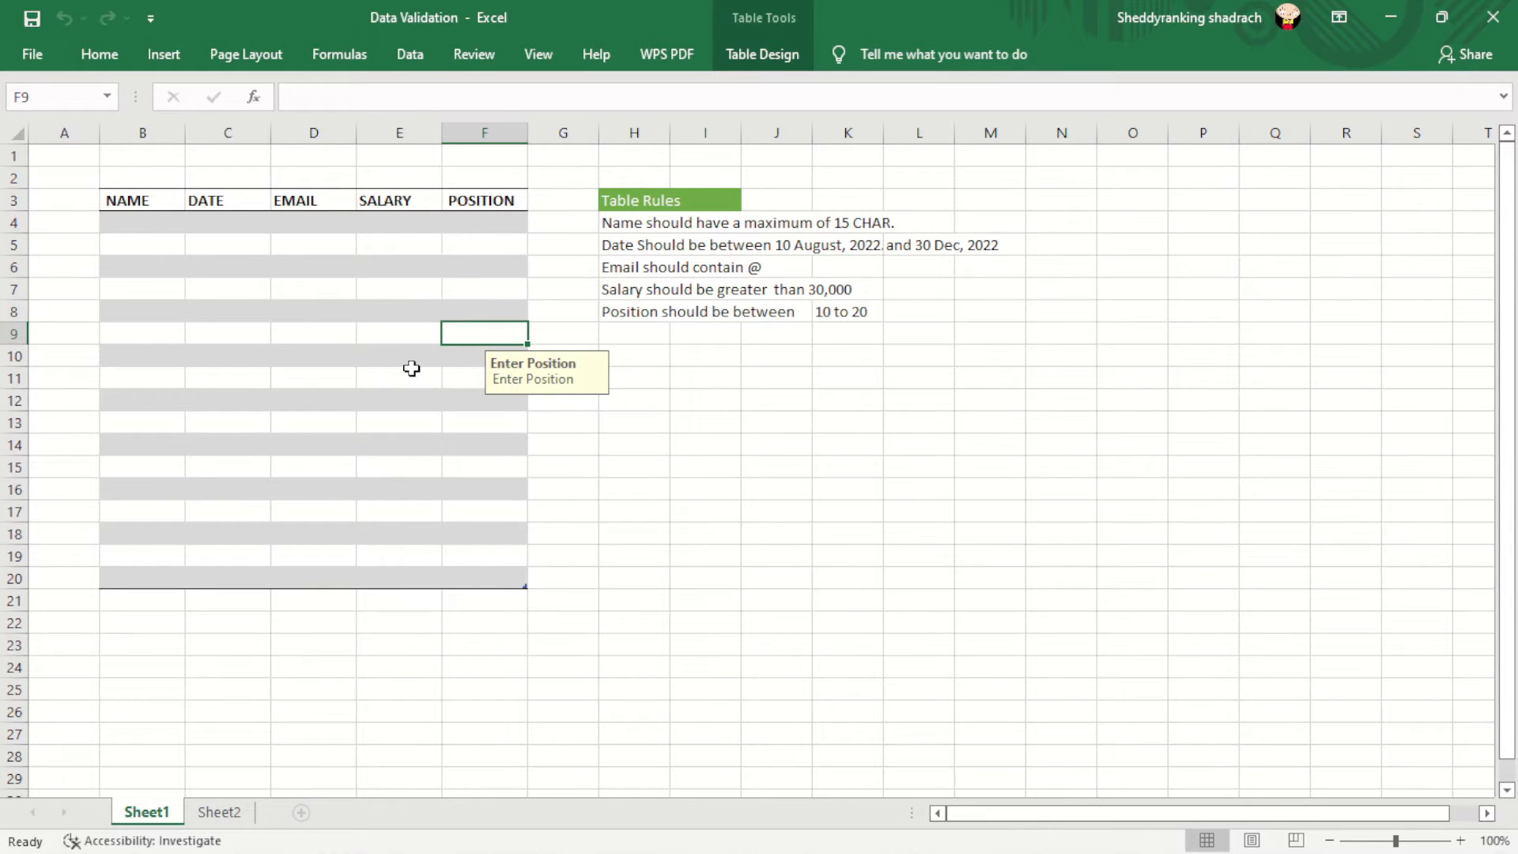
left_click(143, 244)
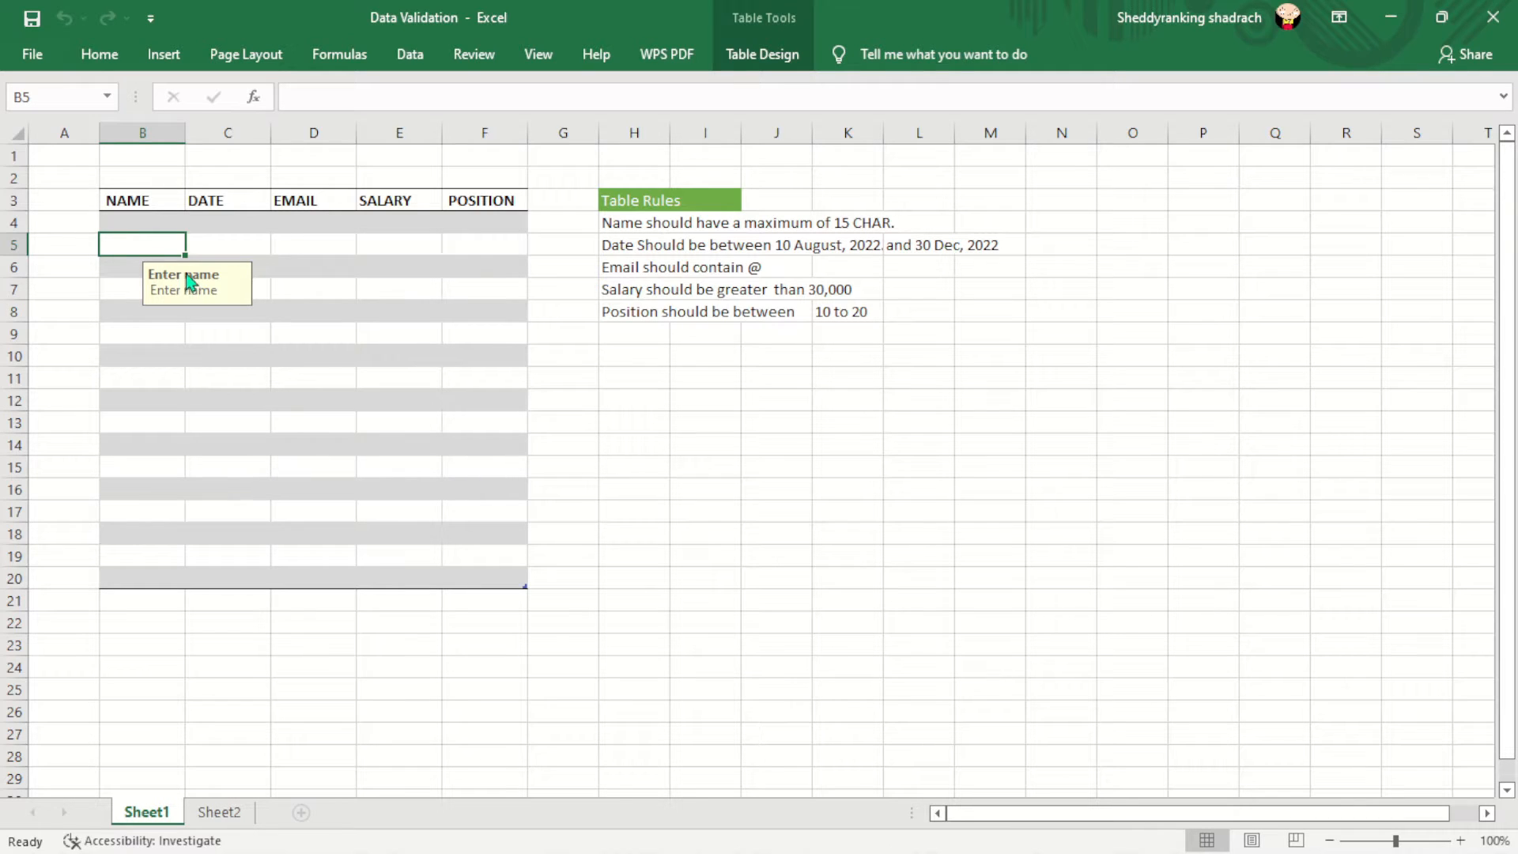
left_click(158, 224)
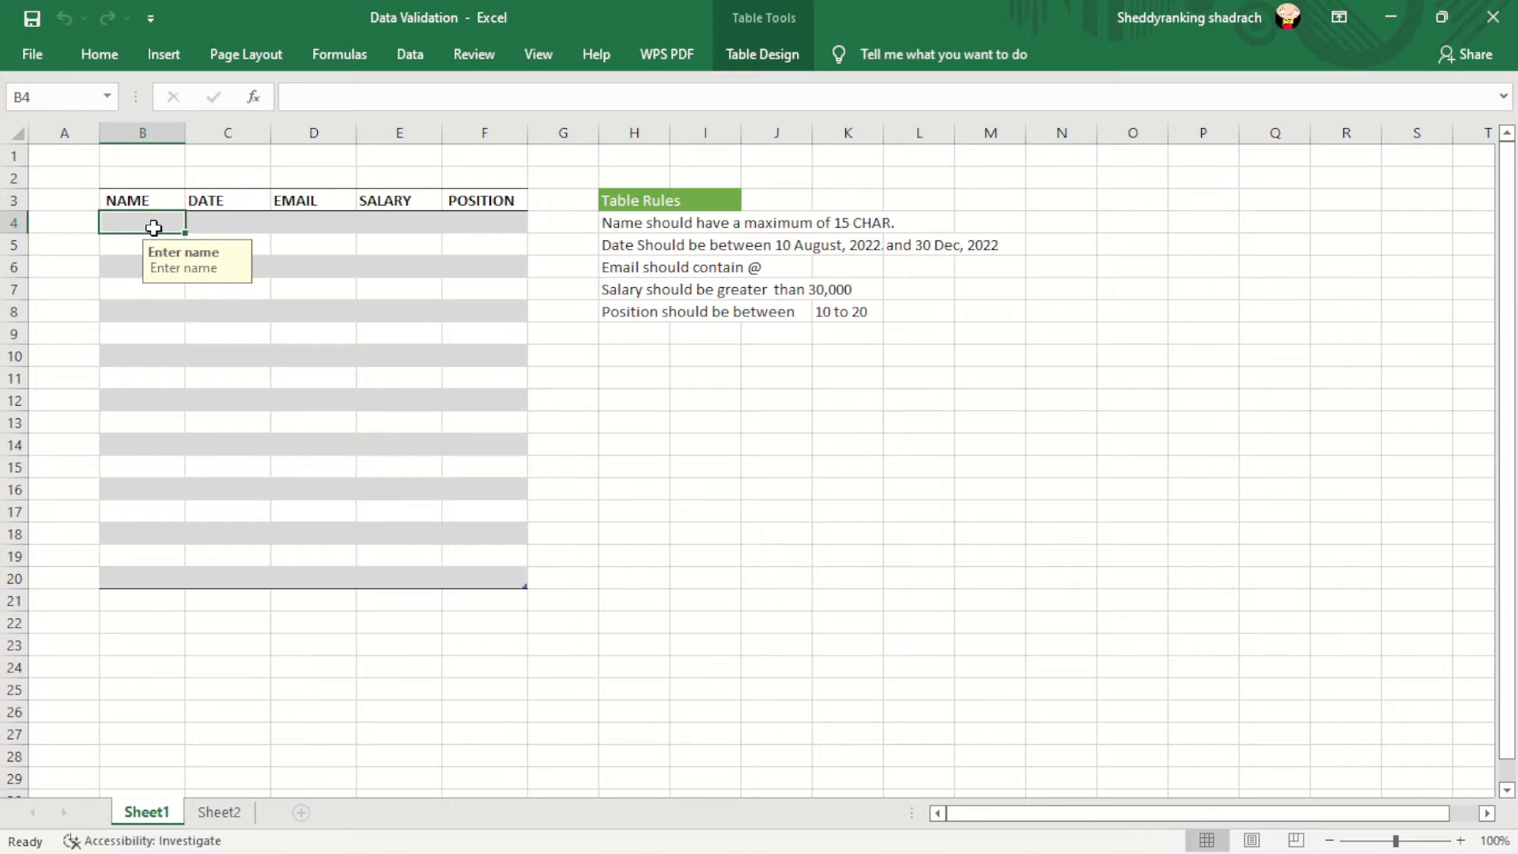
- Open validation for B4:B20 and confirm Text length, less than, maximum 15
left_click_drag(149, 226, 134, 582)
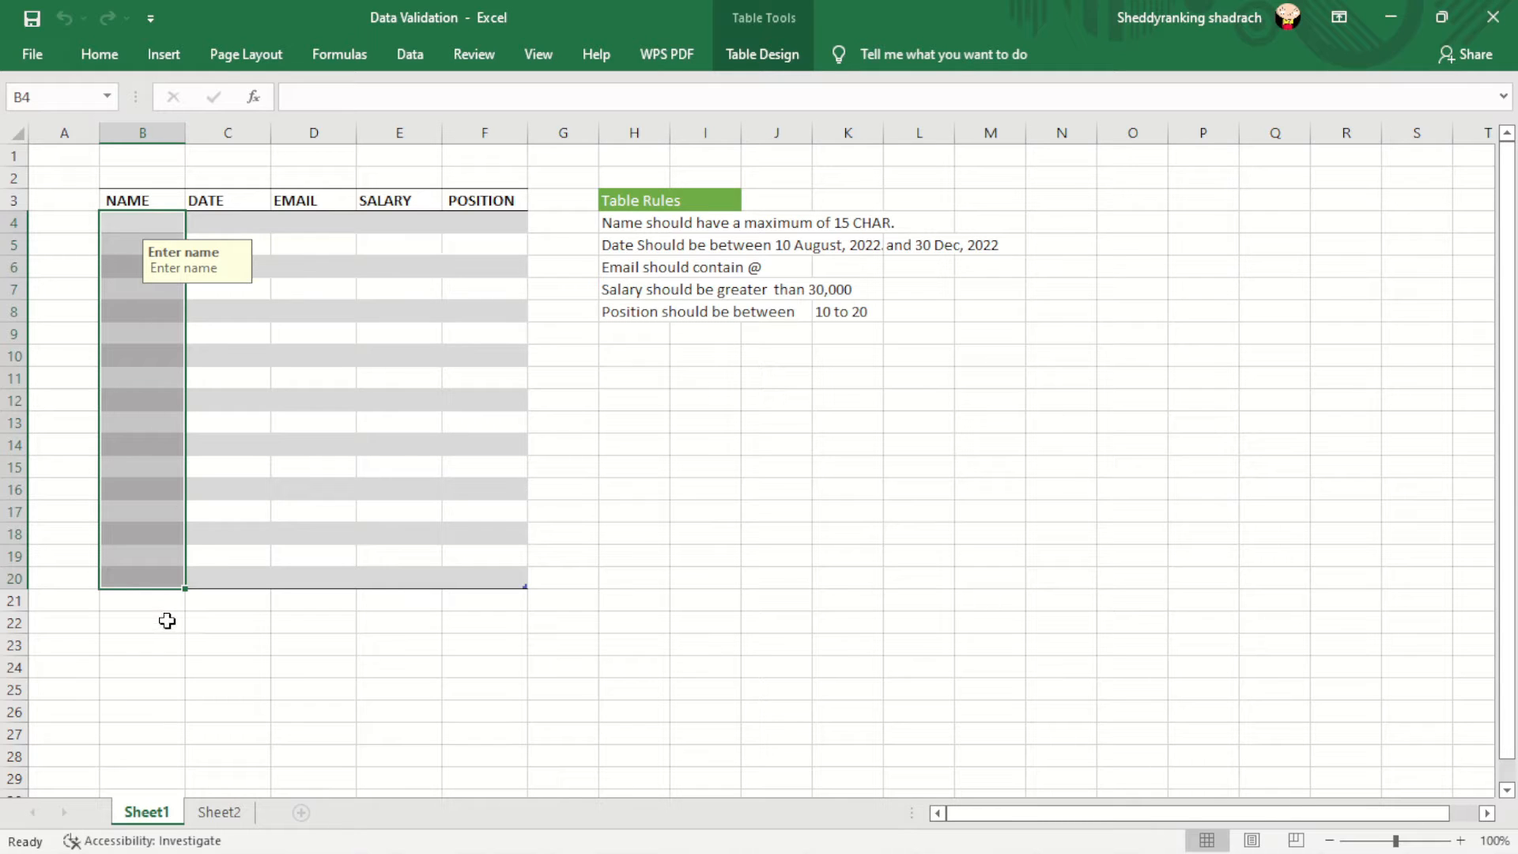
left_click(415, 57)
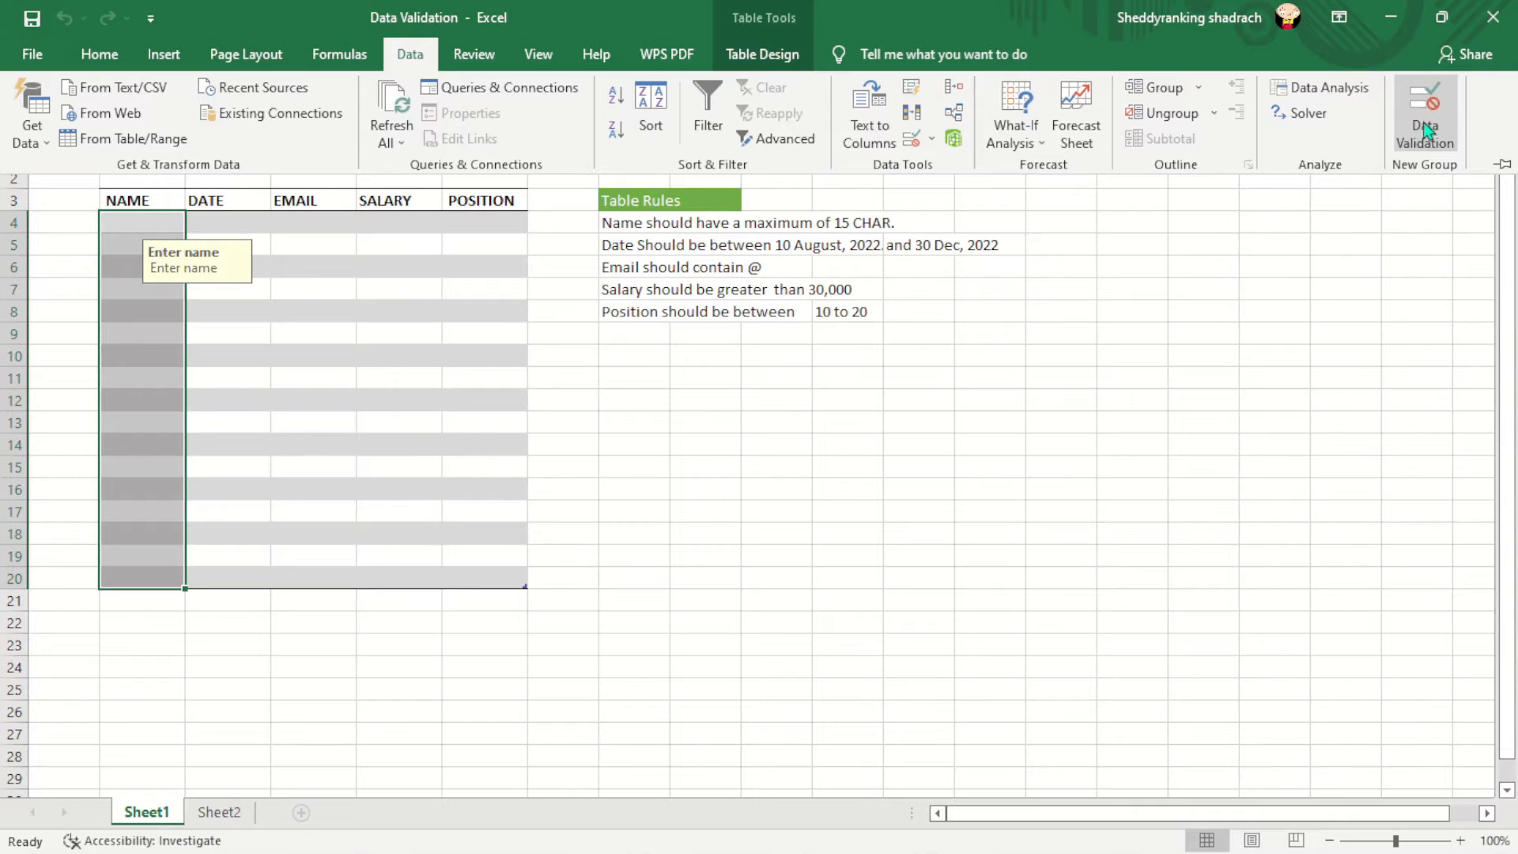
left_click(1426, 130)
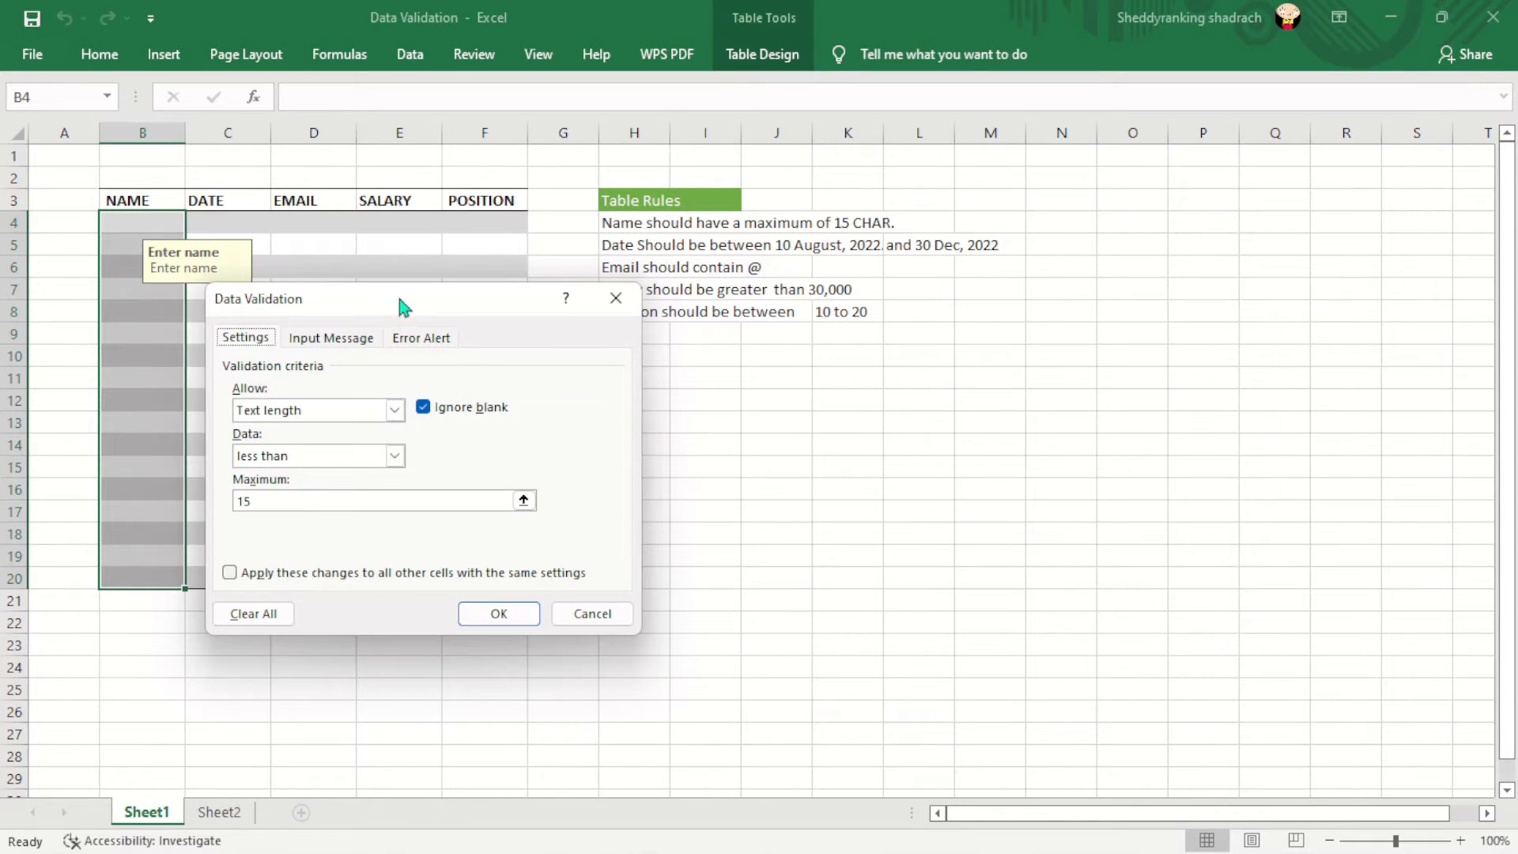
left_click_drag(383, 300, 737, 324)
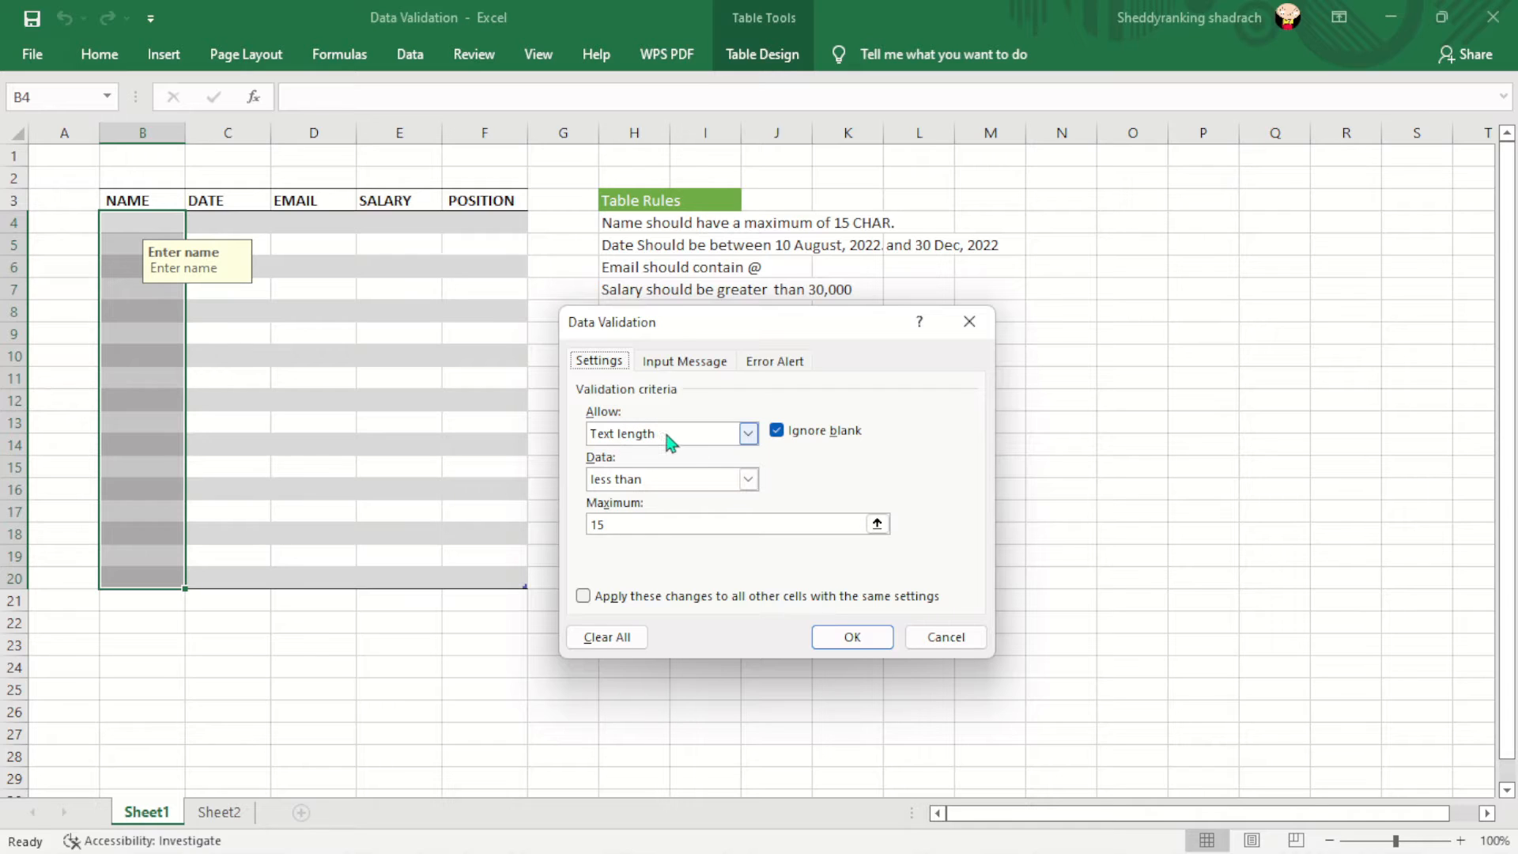
left_click(749, 436)
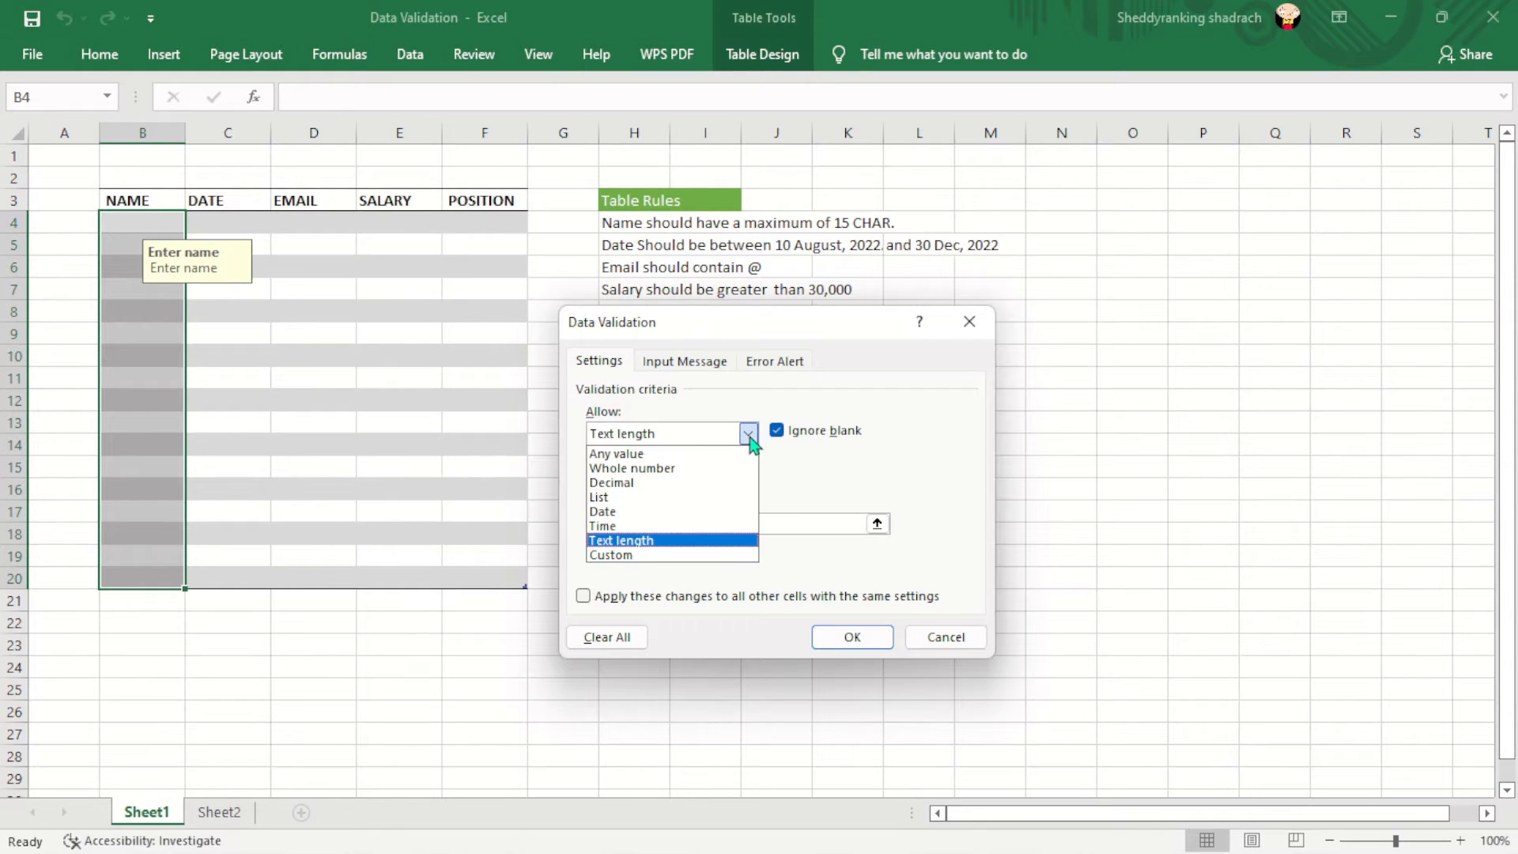
left_click(637, 542)
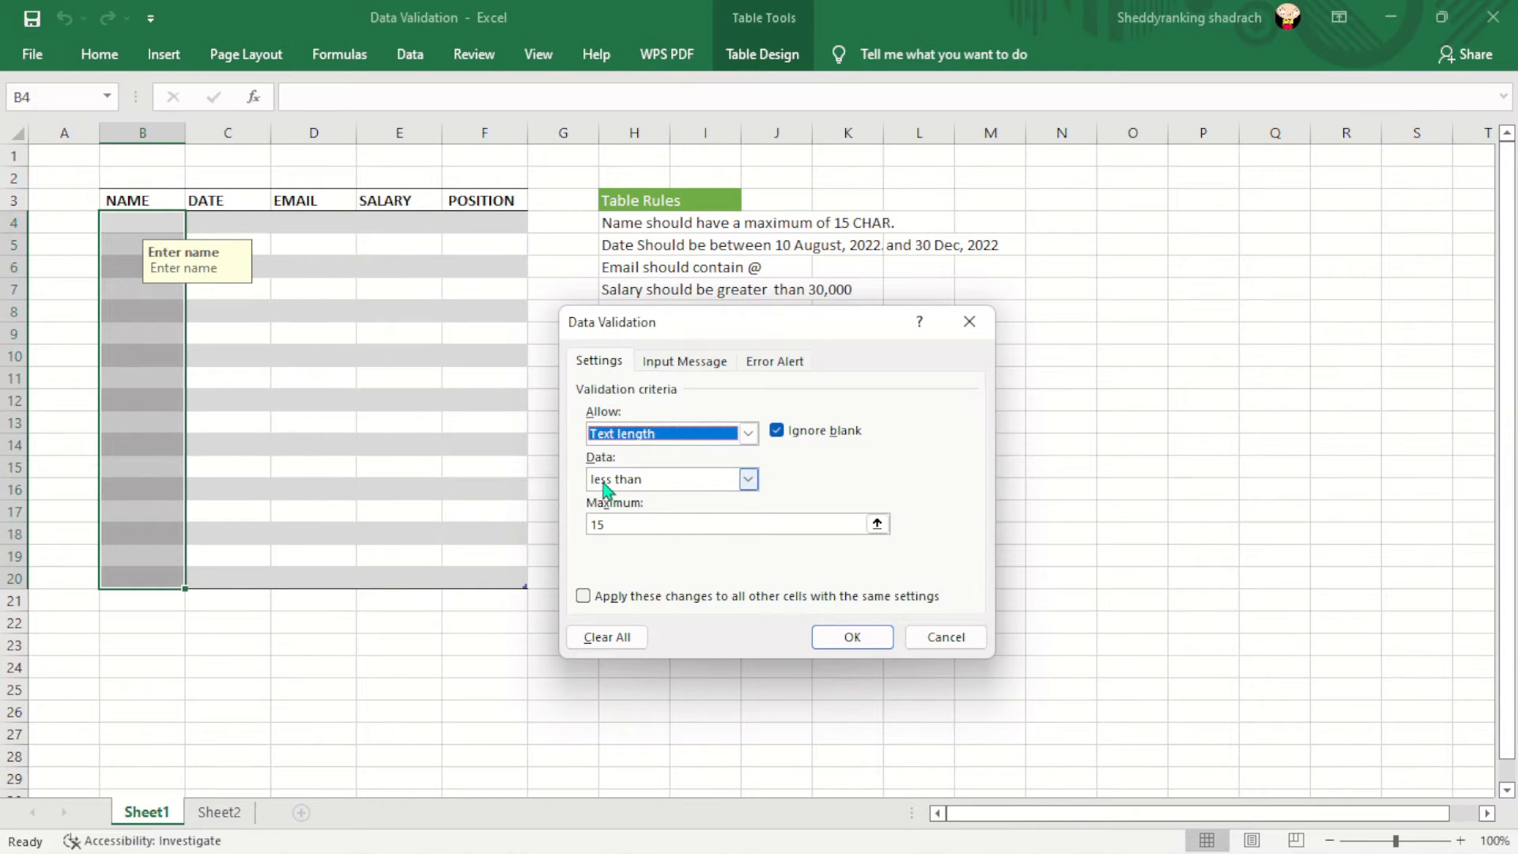
left_click(603, 524)
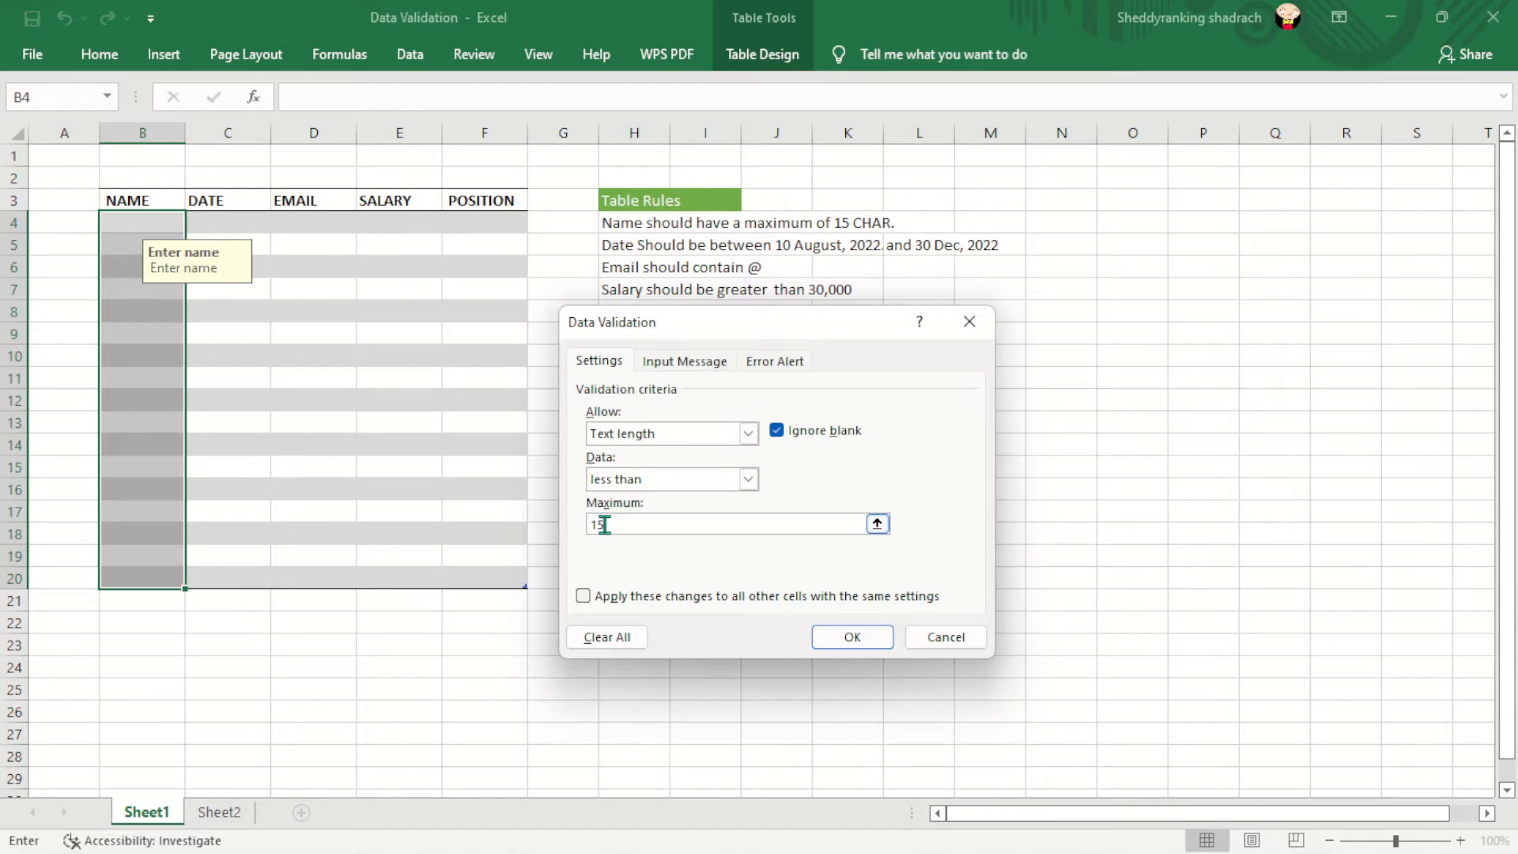
left_click(747, 479)
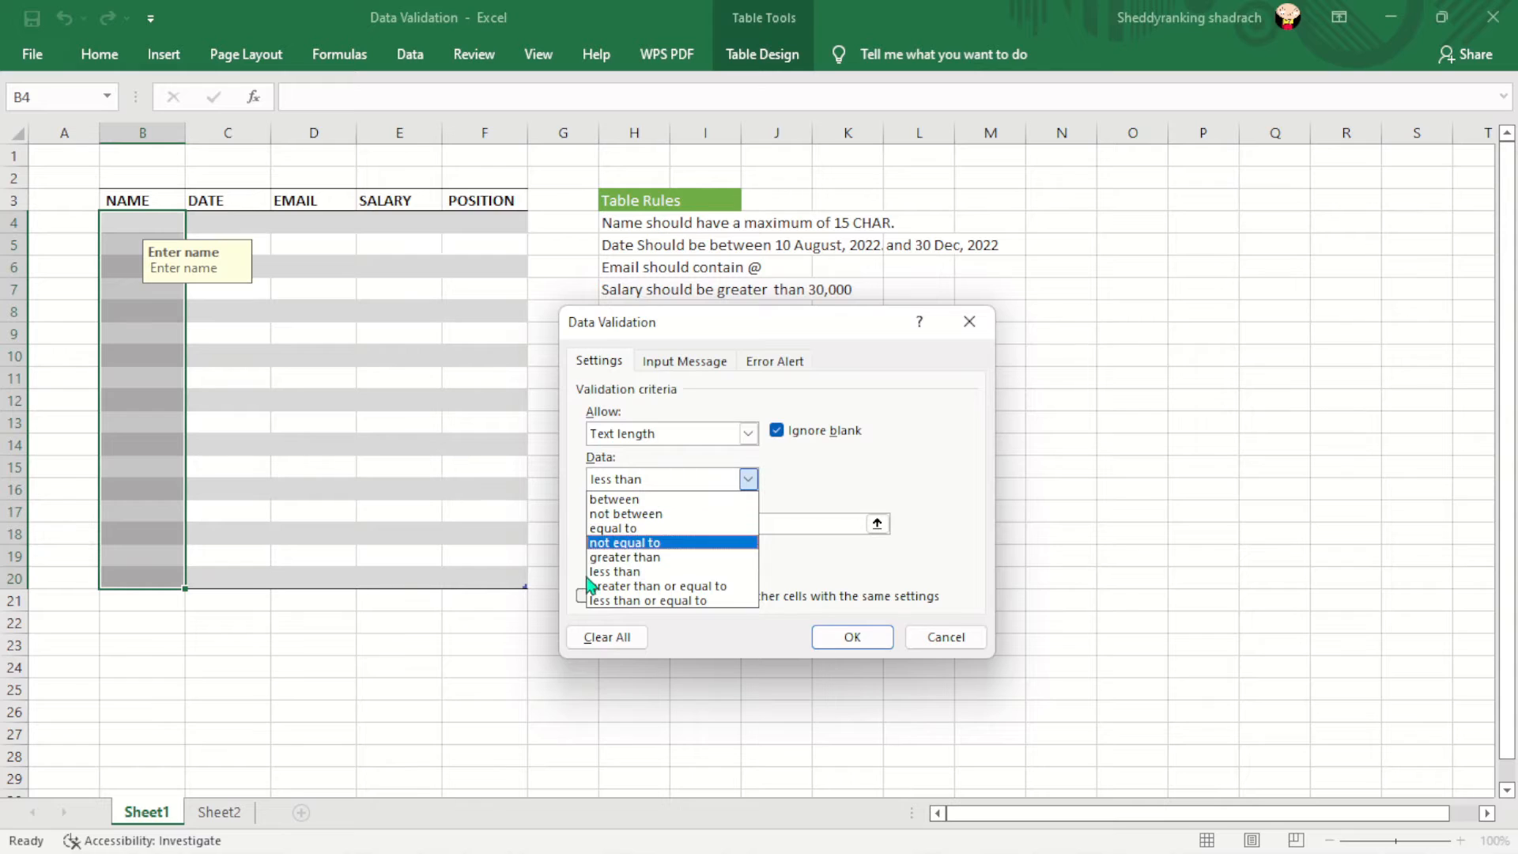
left_click(635, 571)
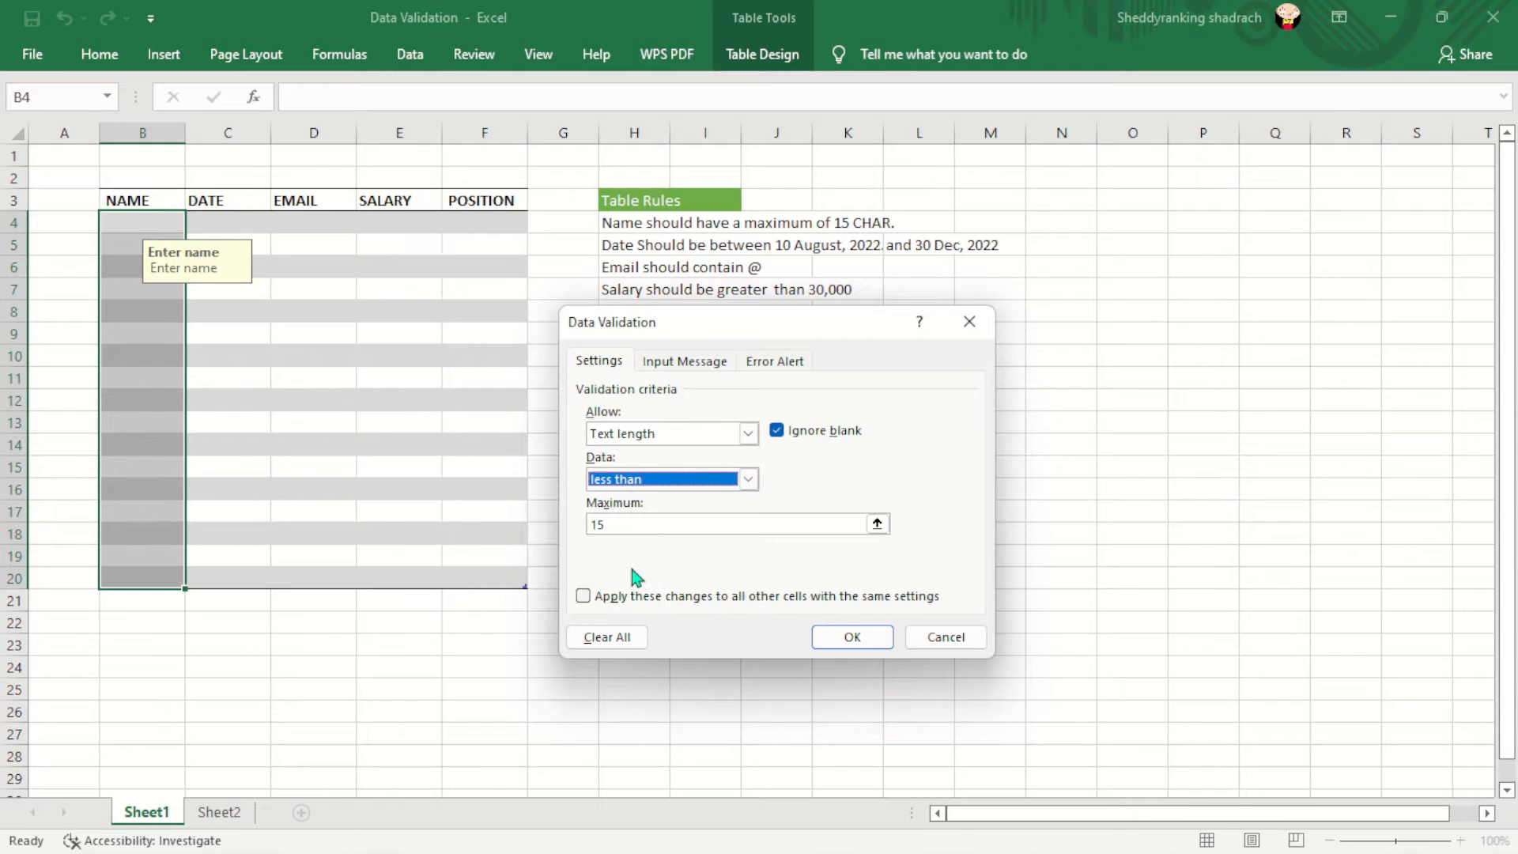
left_click(622, 522)
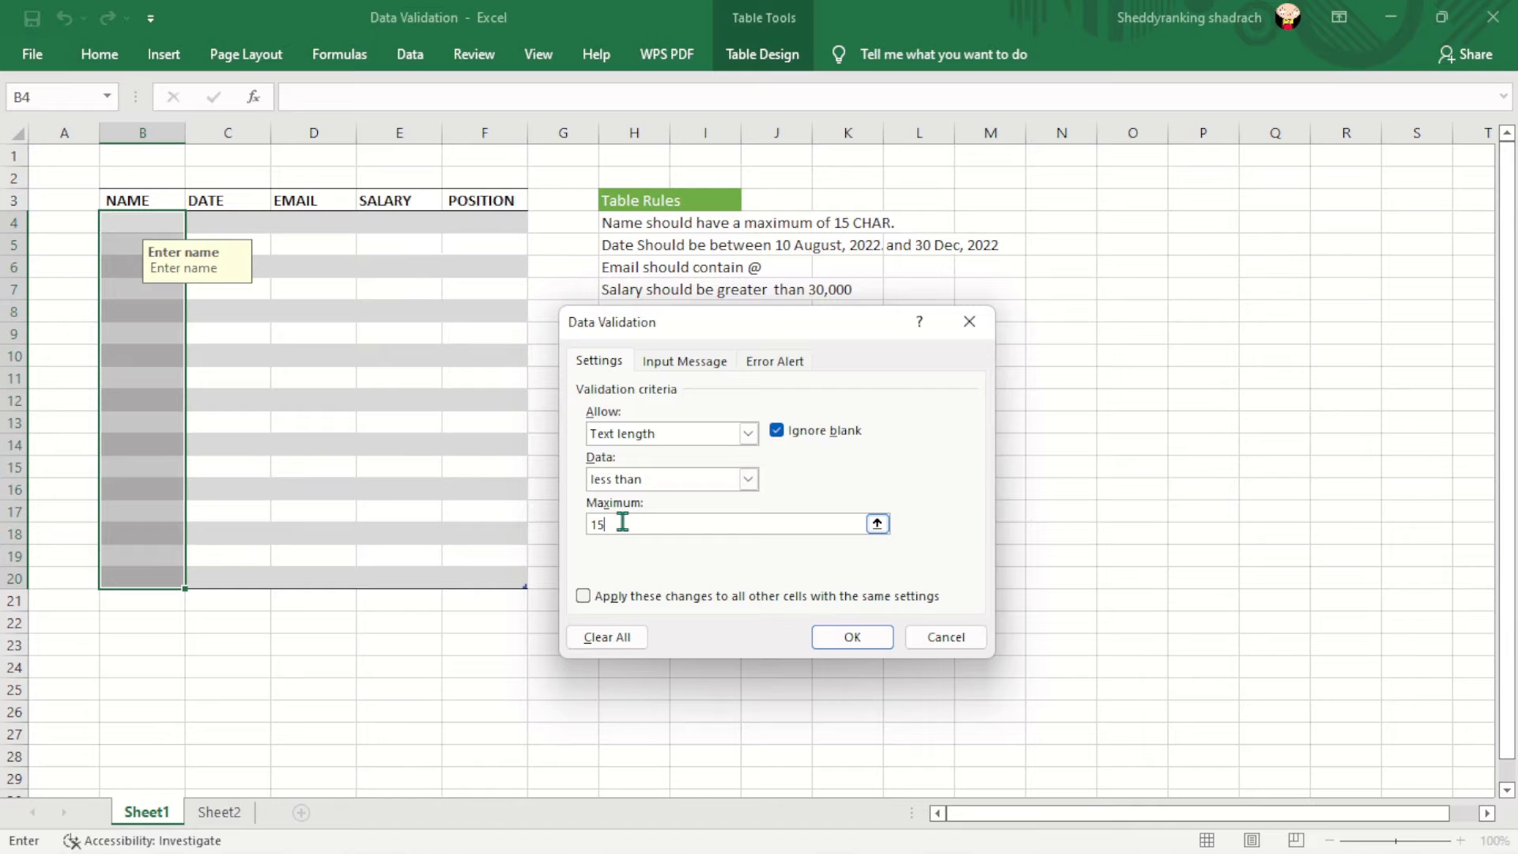
- Confirm the 'Enter name' prompt and the 'Name is Greater than 15 char.' Stop alert, then apply
left_click(700, 363)
left_click(677, 463)
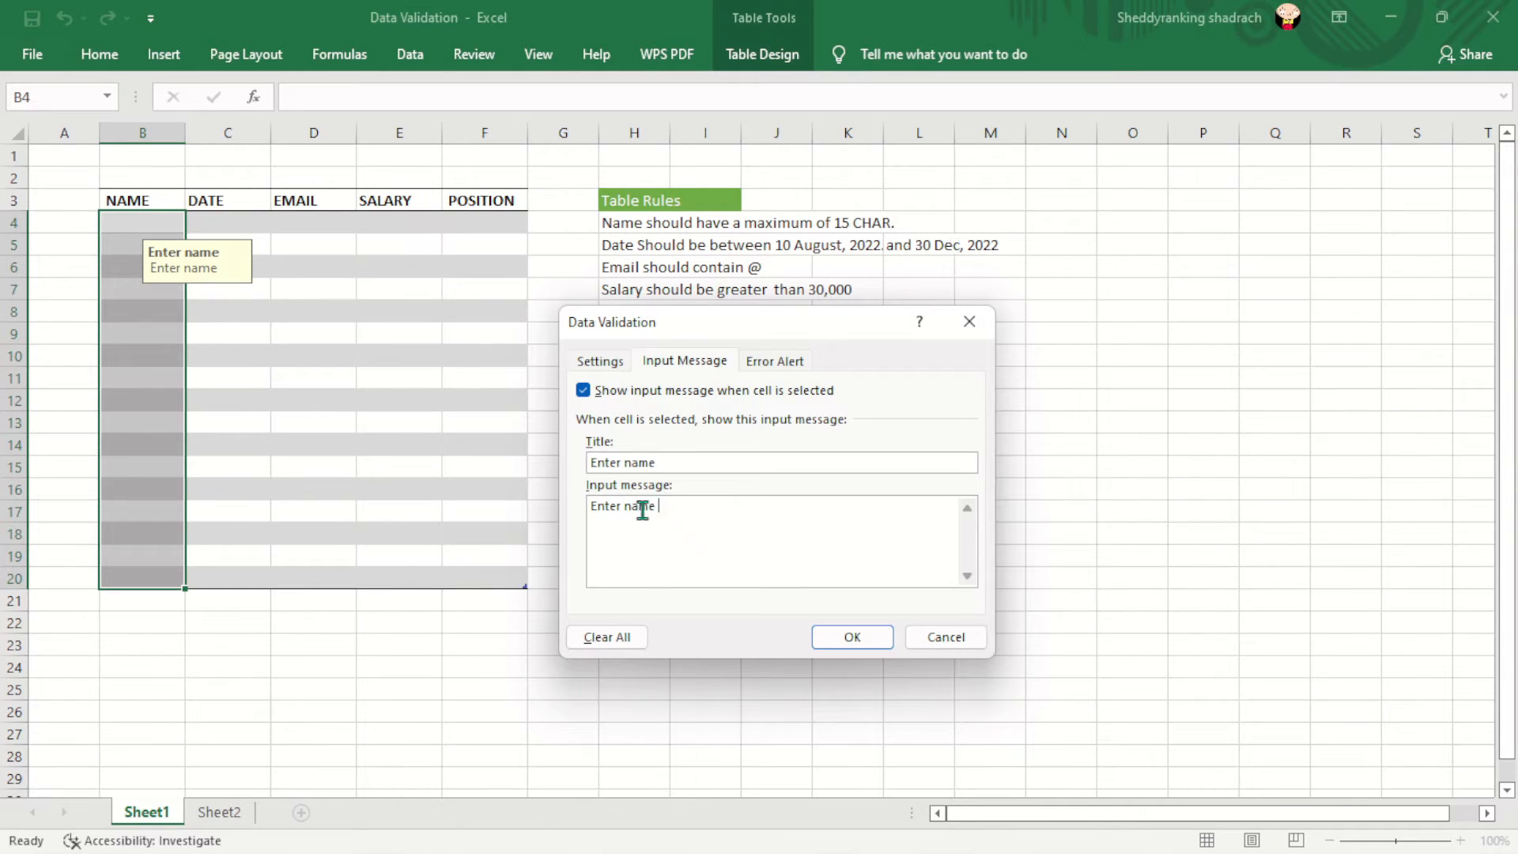
left_click(772, 362)
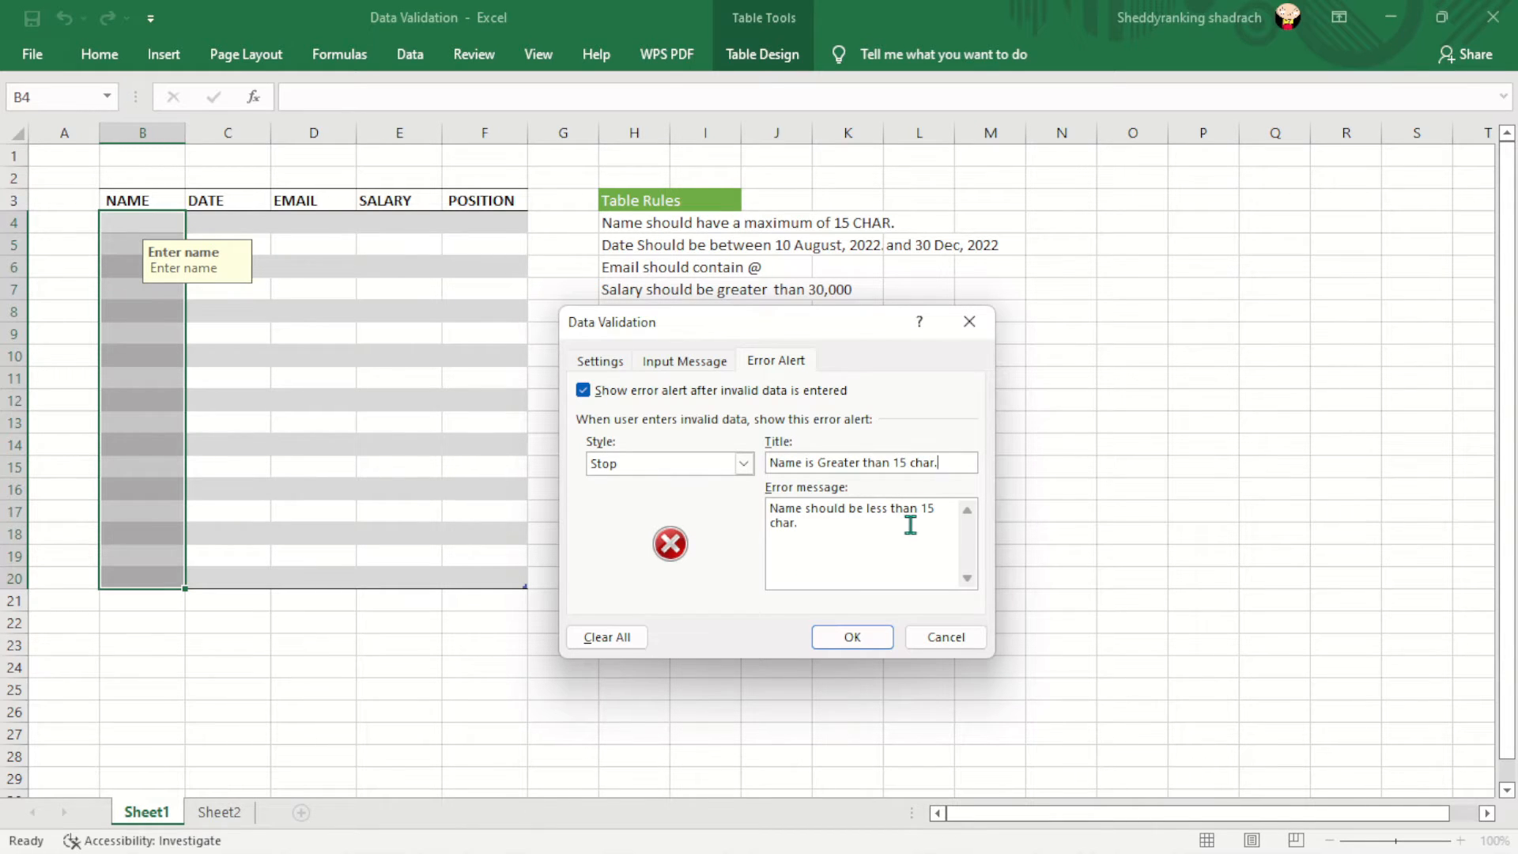
left_click(877, 638)
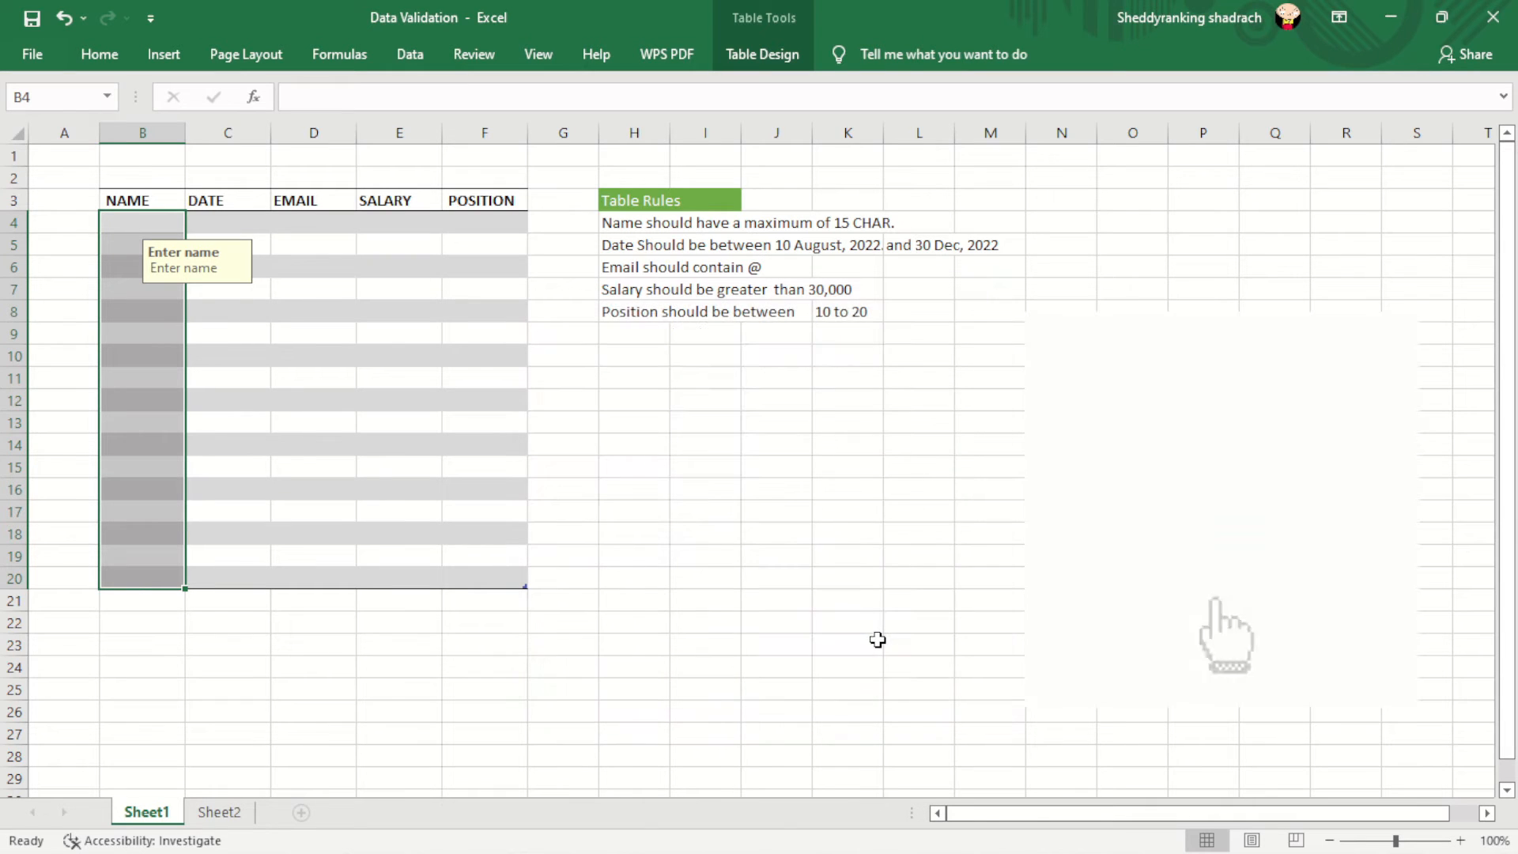
- Enter an over-long name in B5 and cancel the resulting validation error
left_click(125, 241)
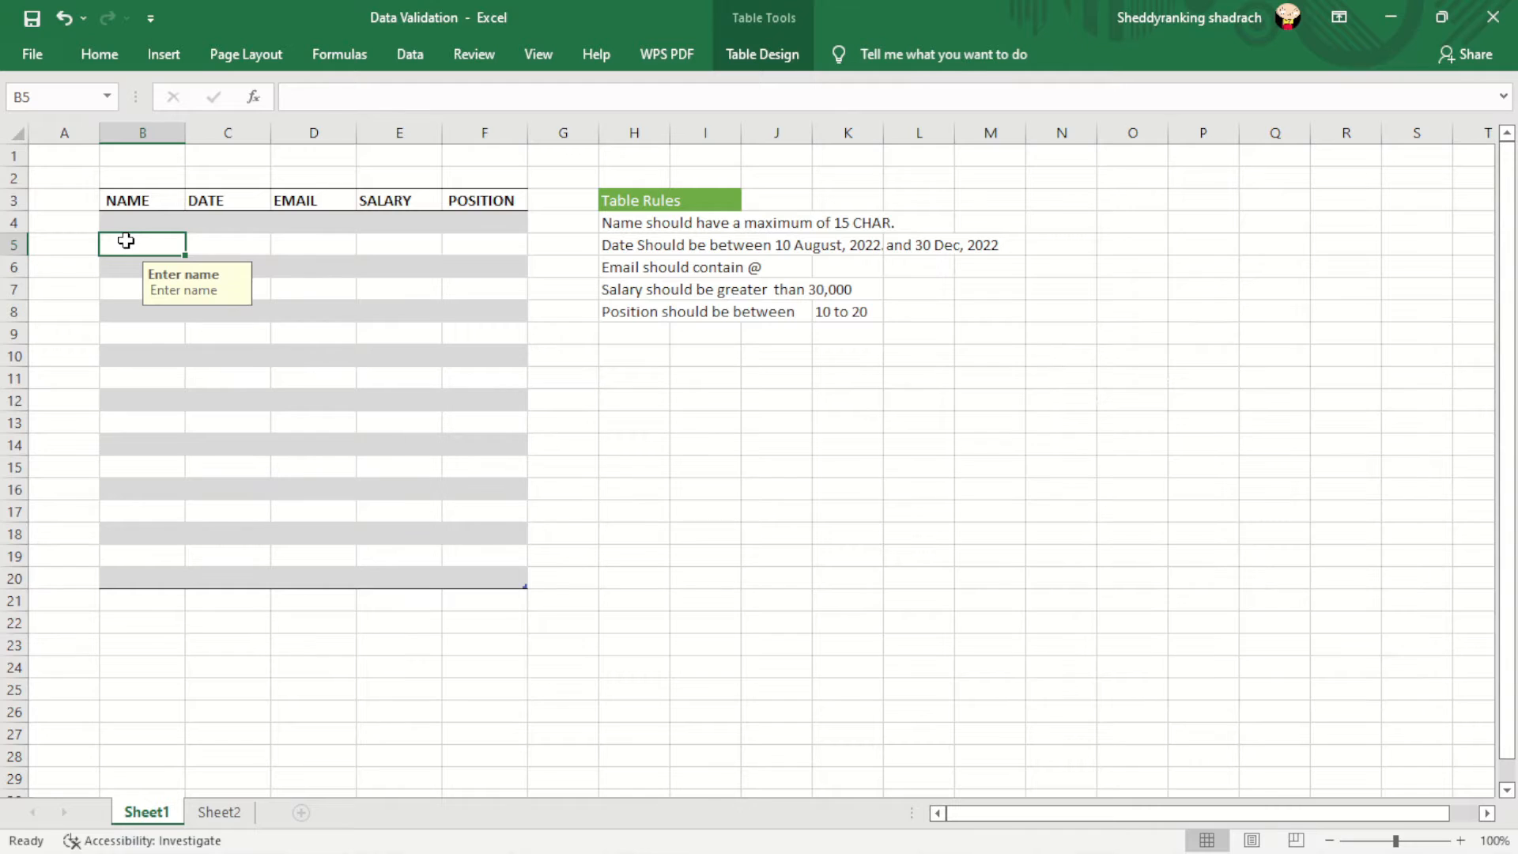
type("jkafhjakdshfjkasdhfasjkdfh")
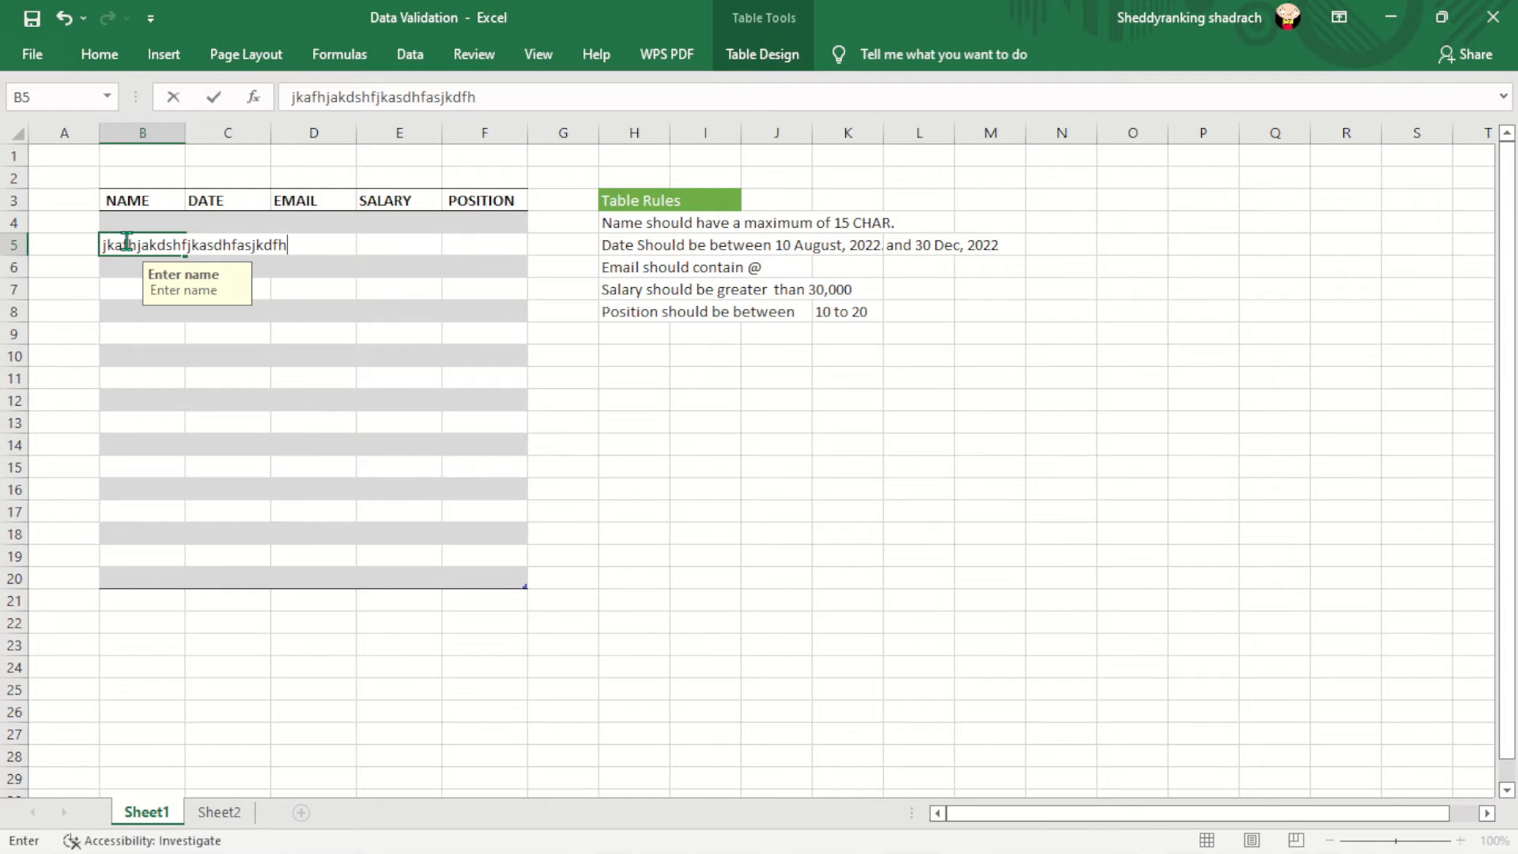
key("Return")
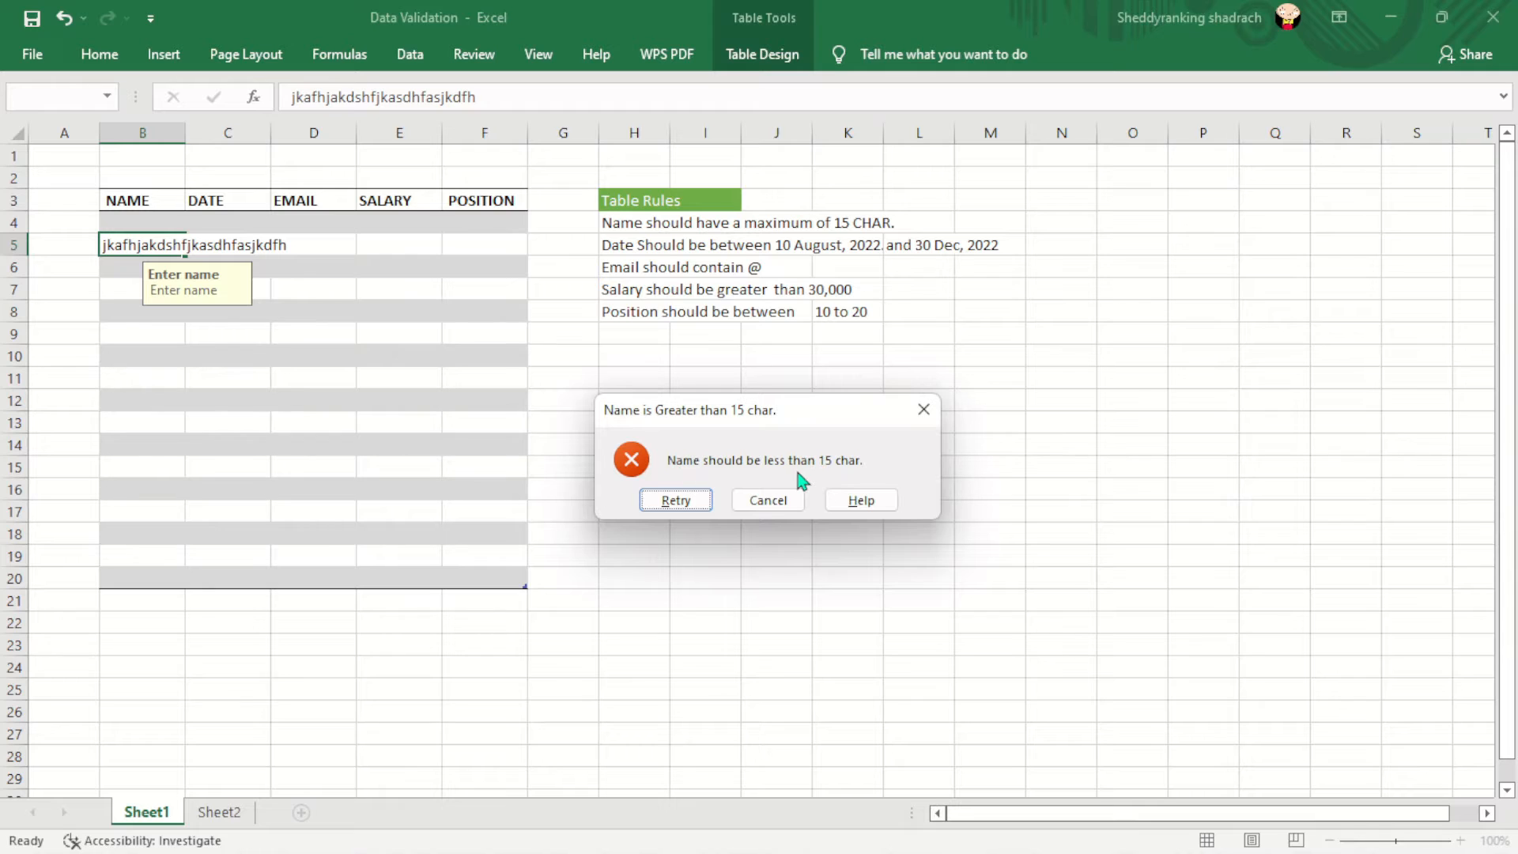
left_click(768, 500)
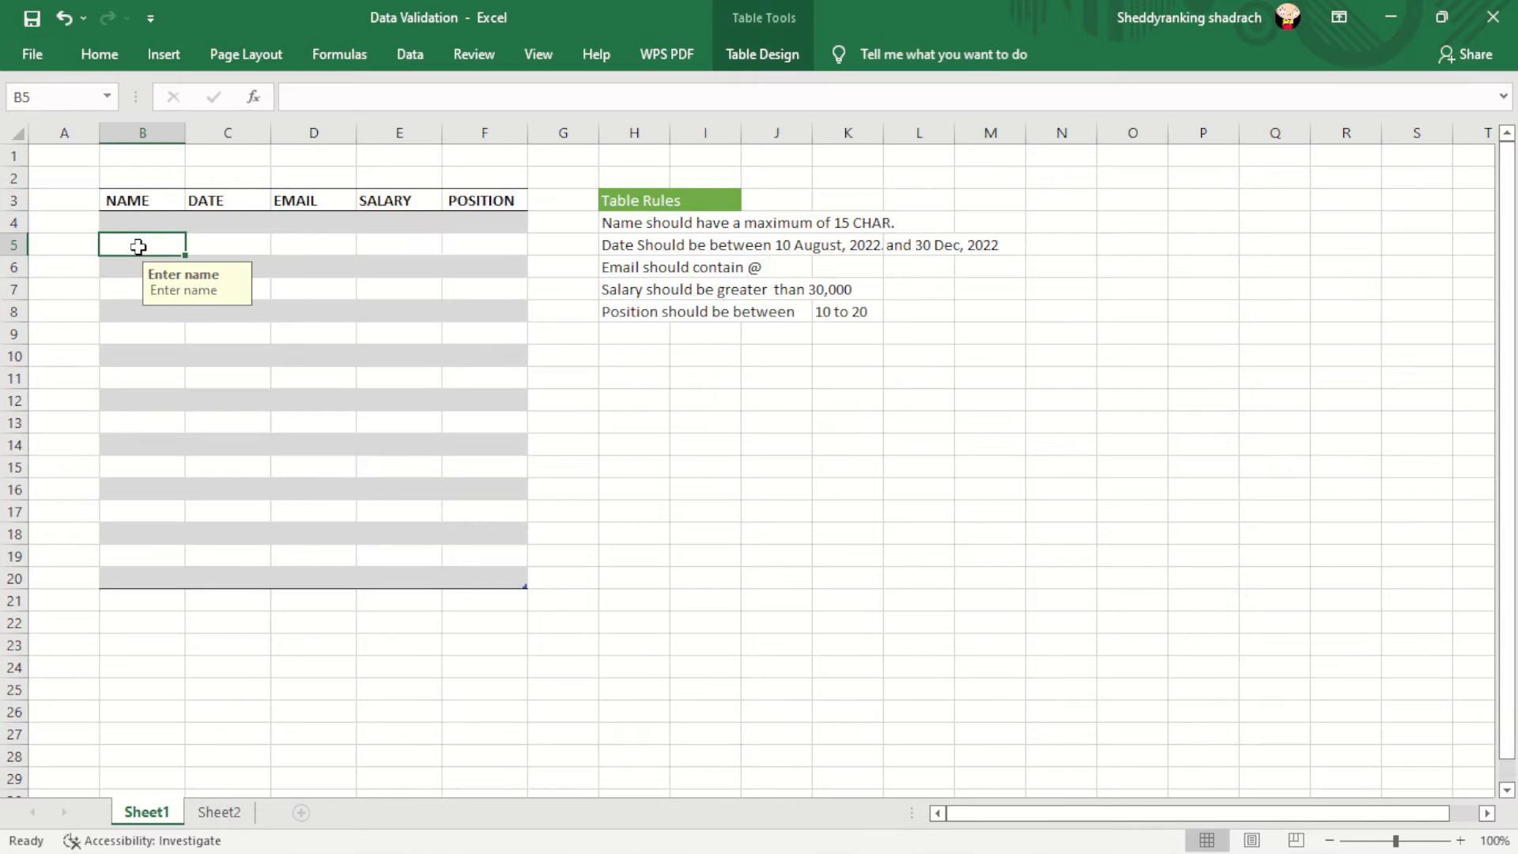
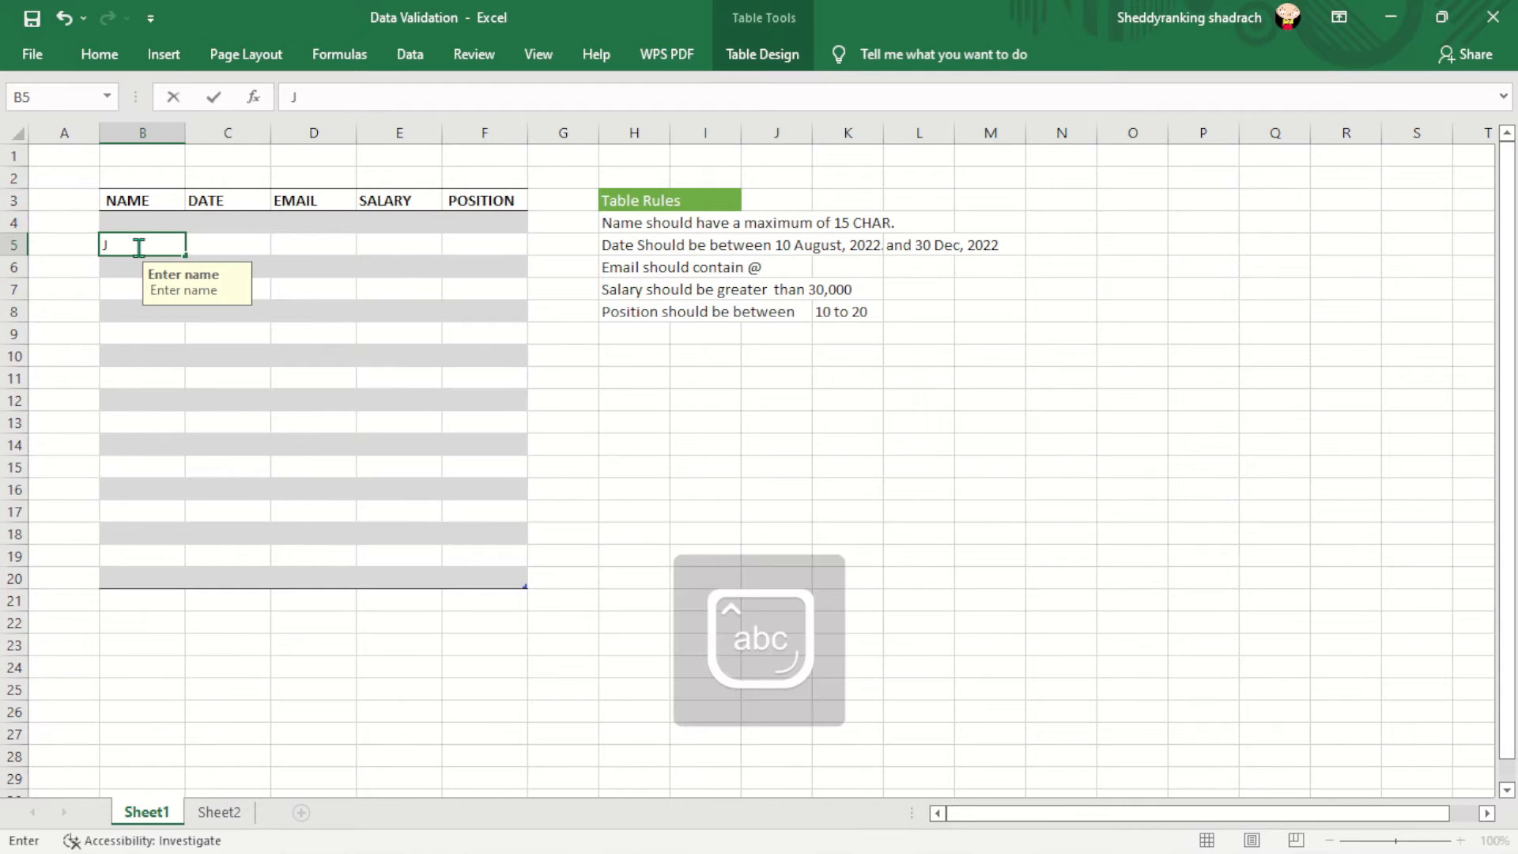
key("Return")
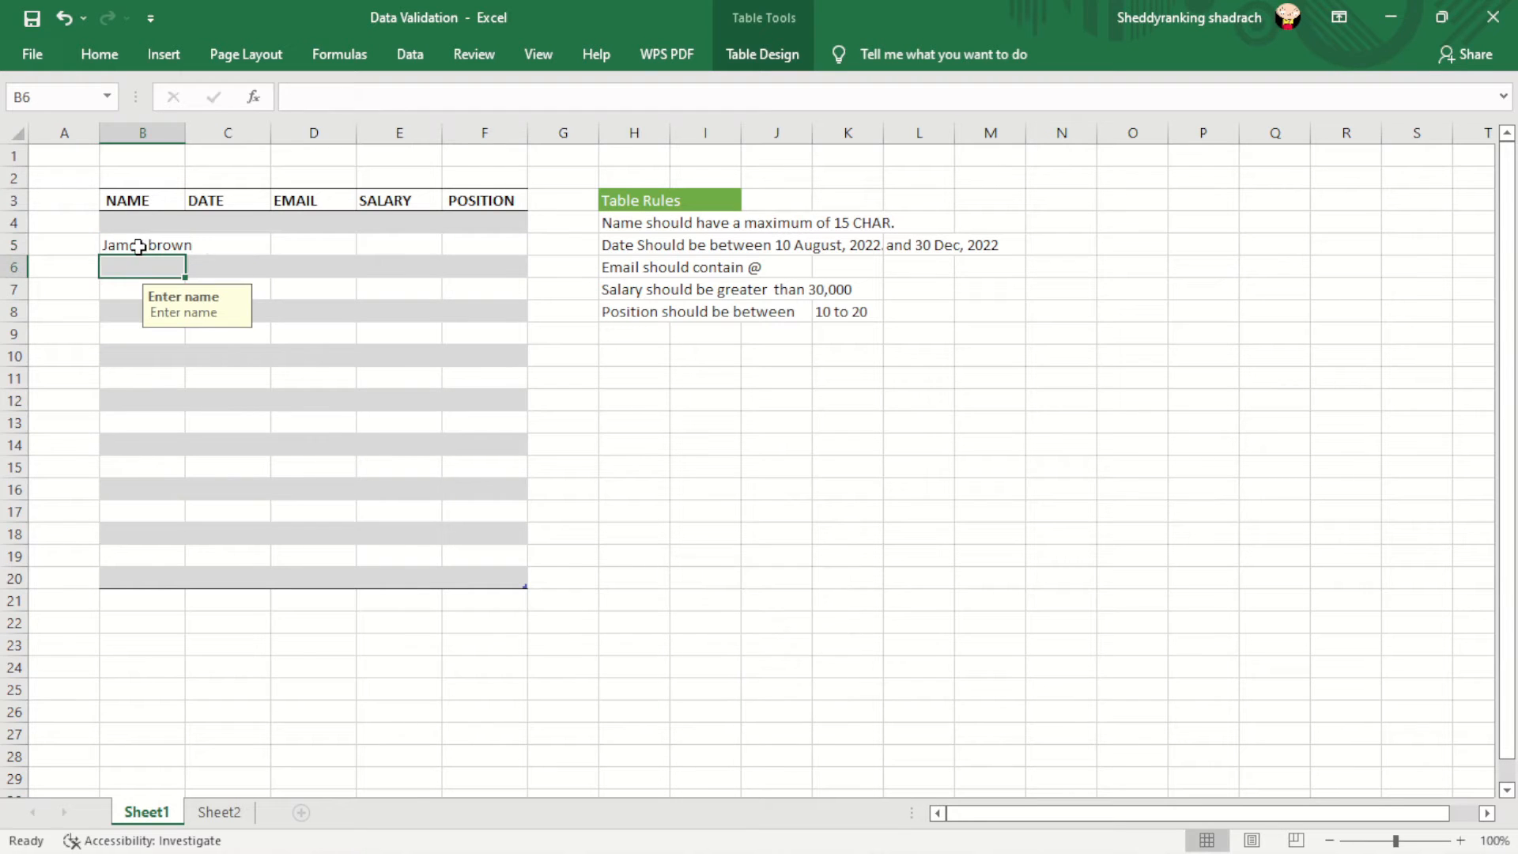
double_click(184, 127)
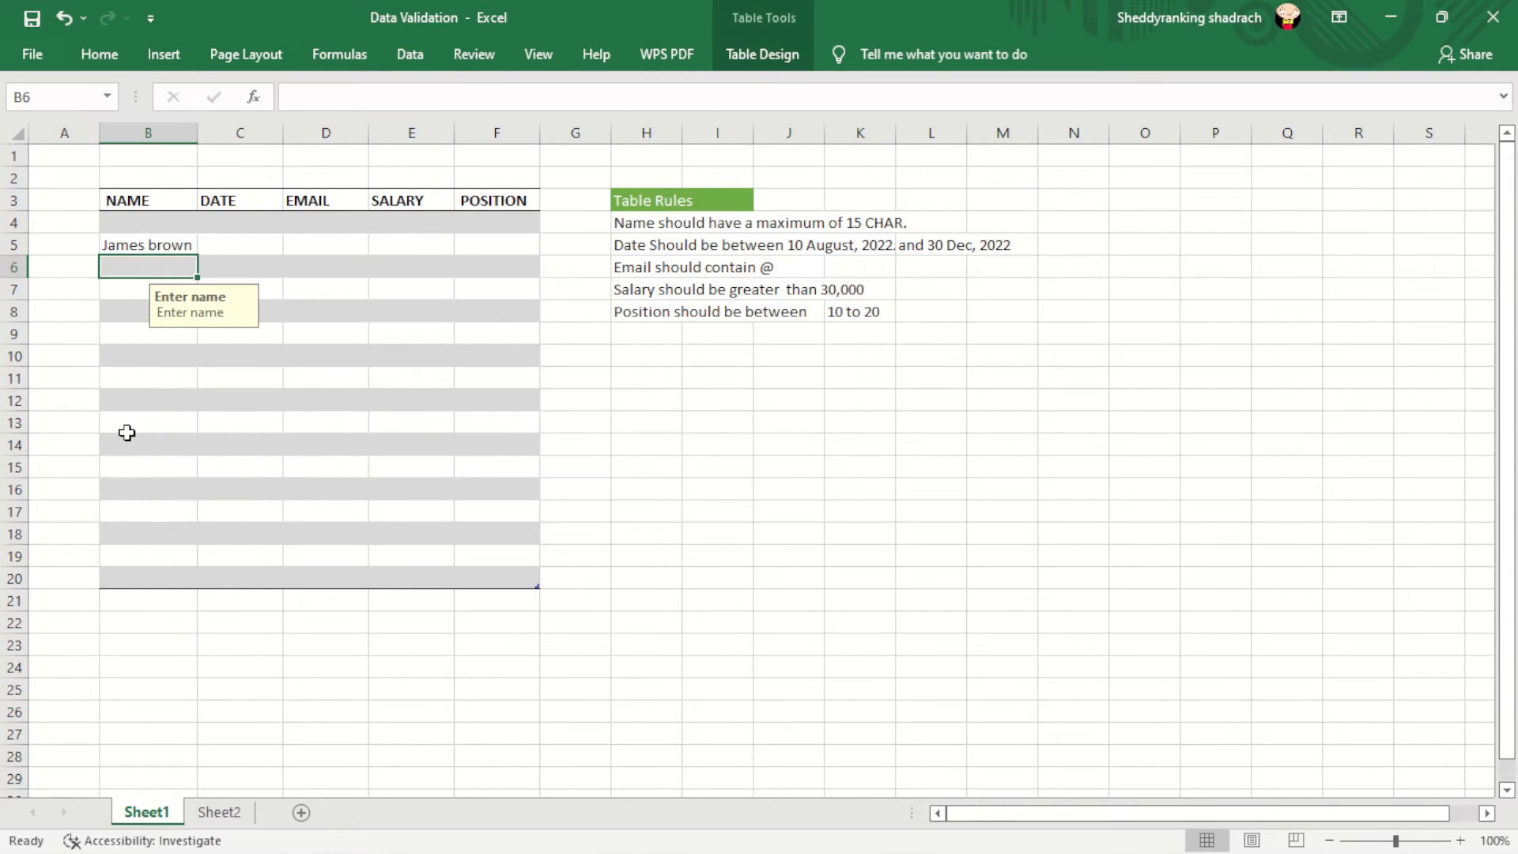
- Select the DATE cells C4:C20 and bring up their Data Validation rules
left_click(232, 244)
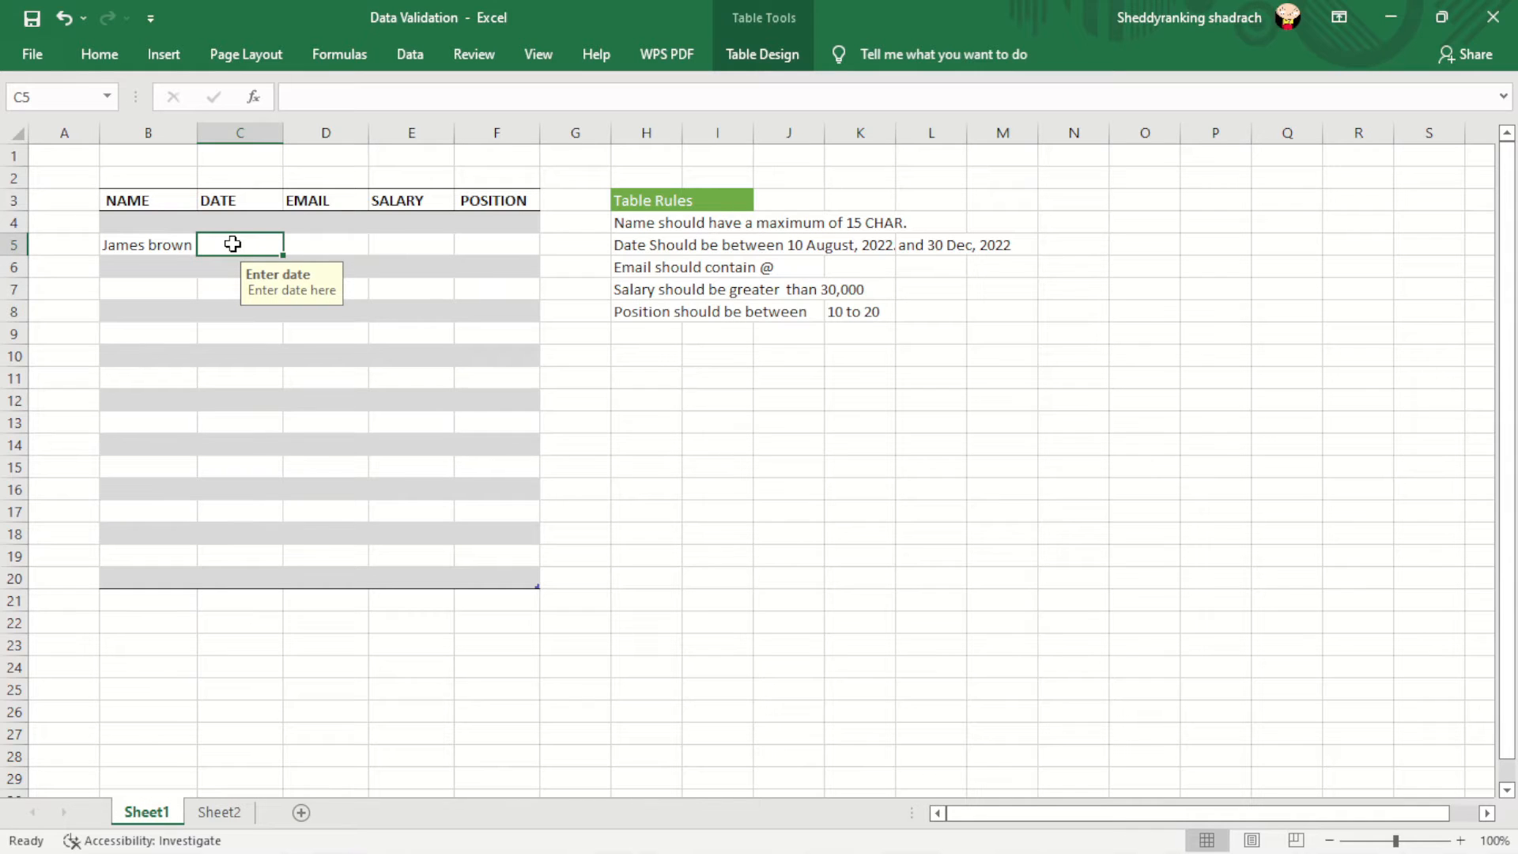
left_click(241, 220)
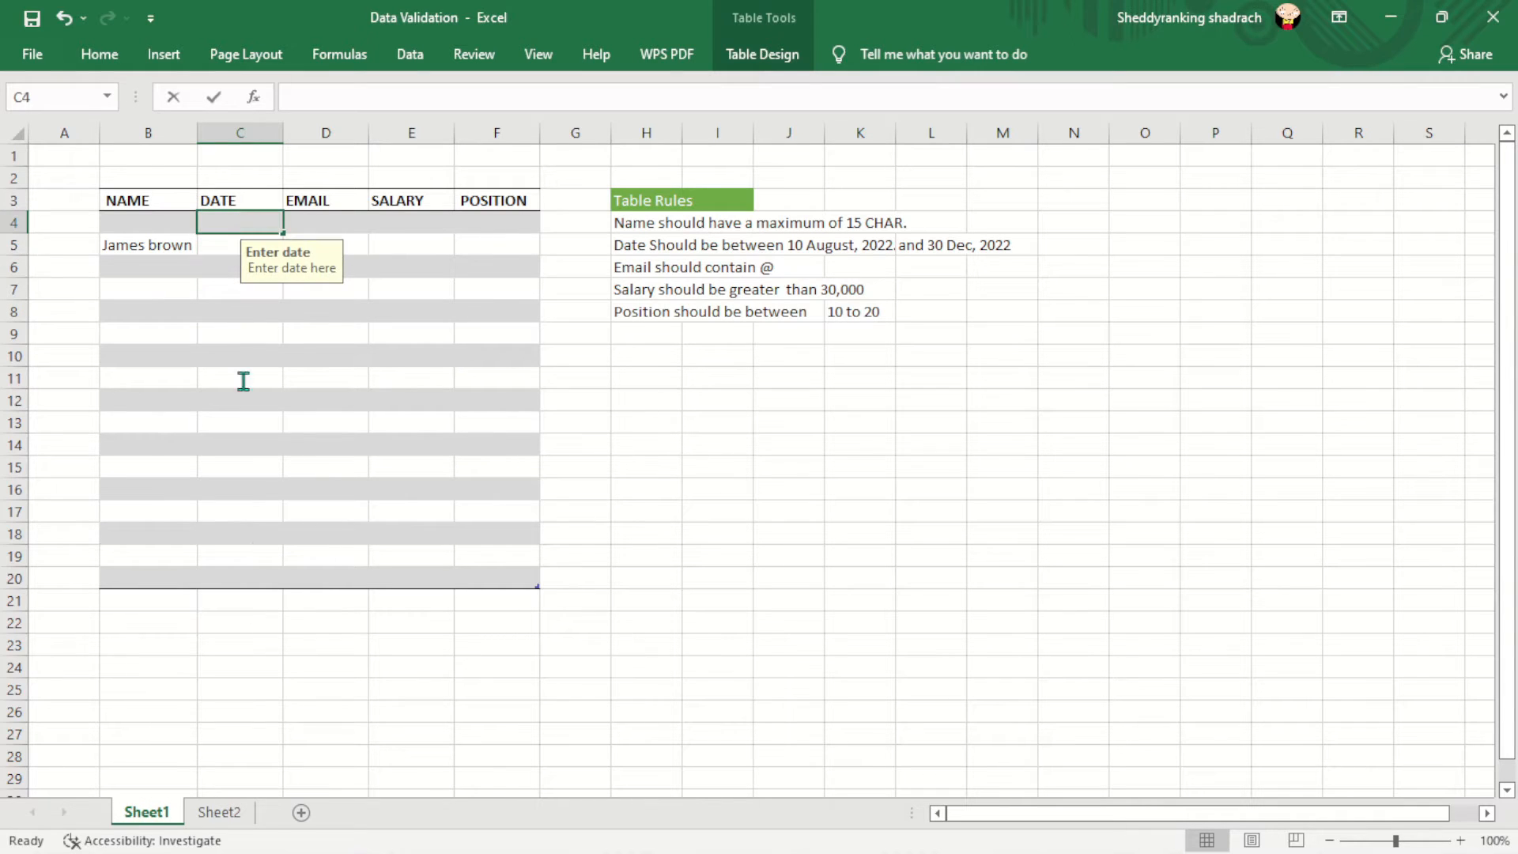
double_click(236, 226)
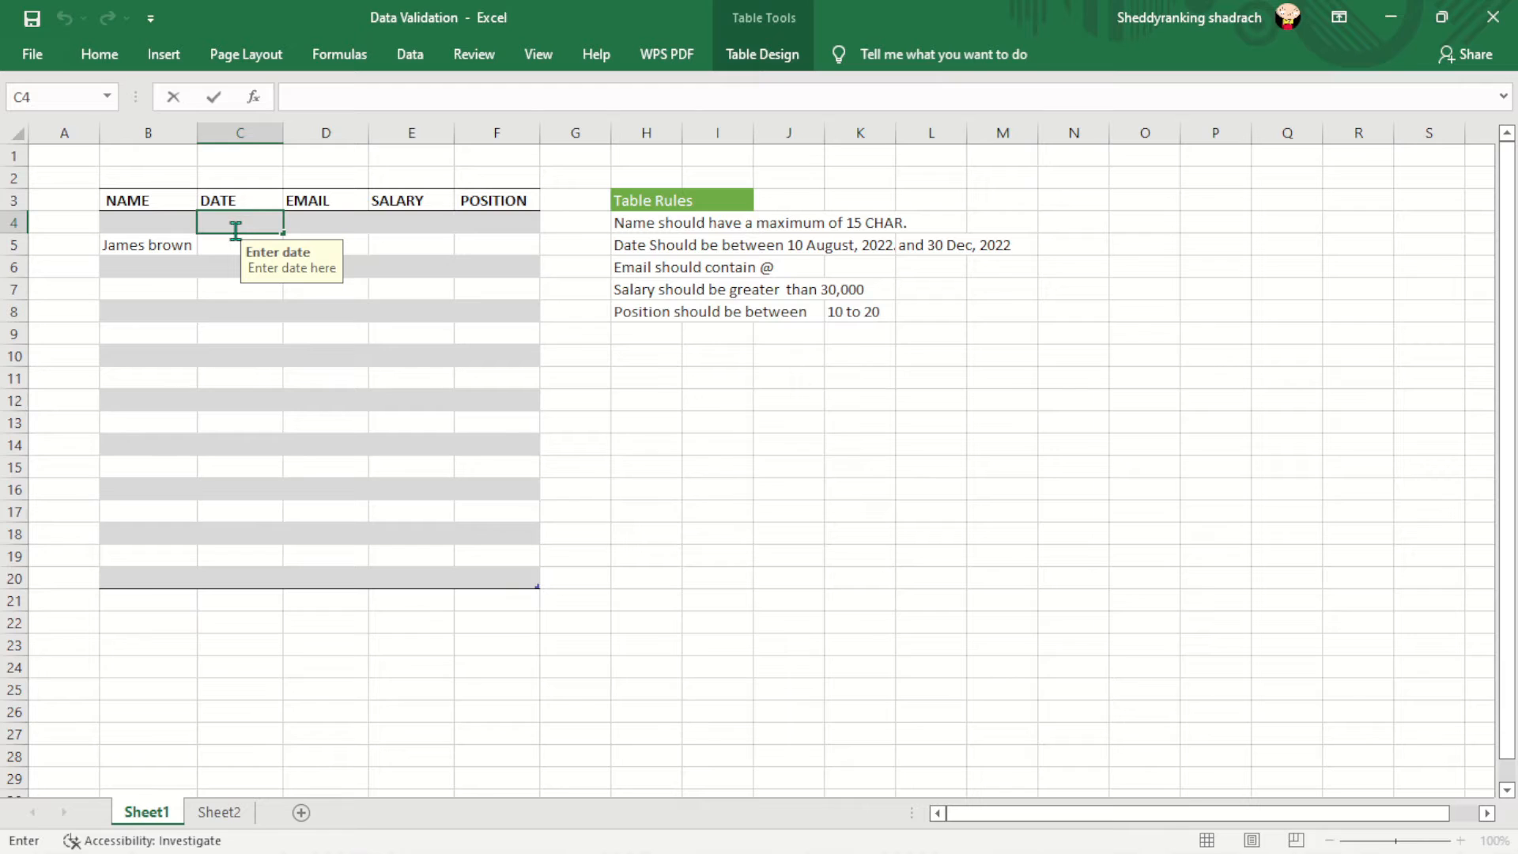
left_click(224, 260)
left_click(238, 221)
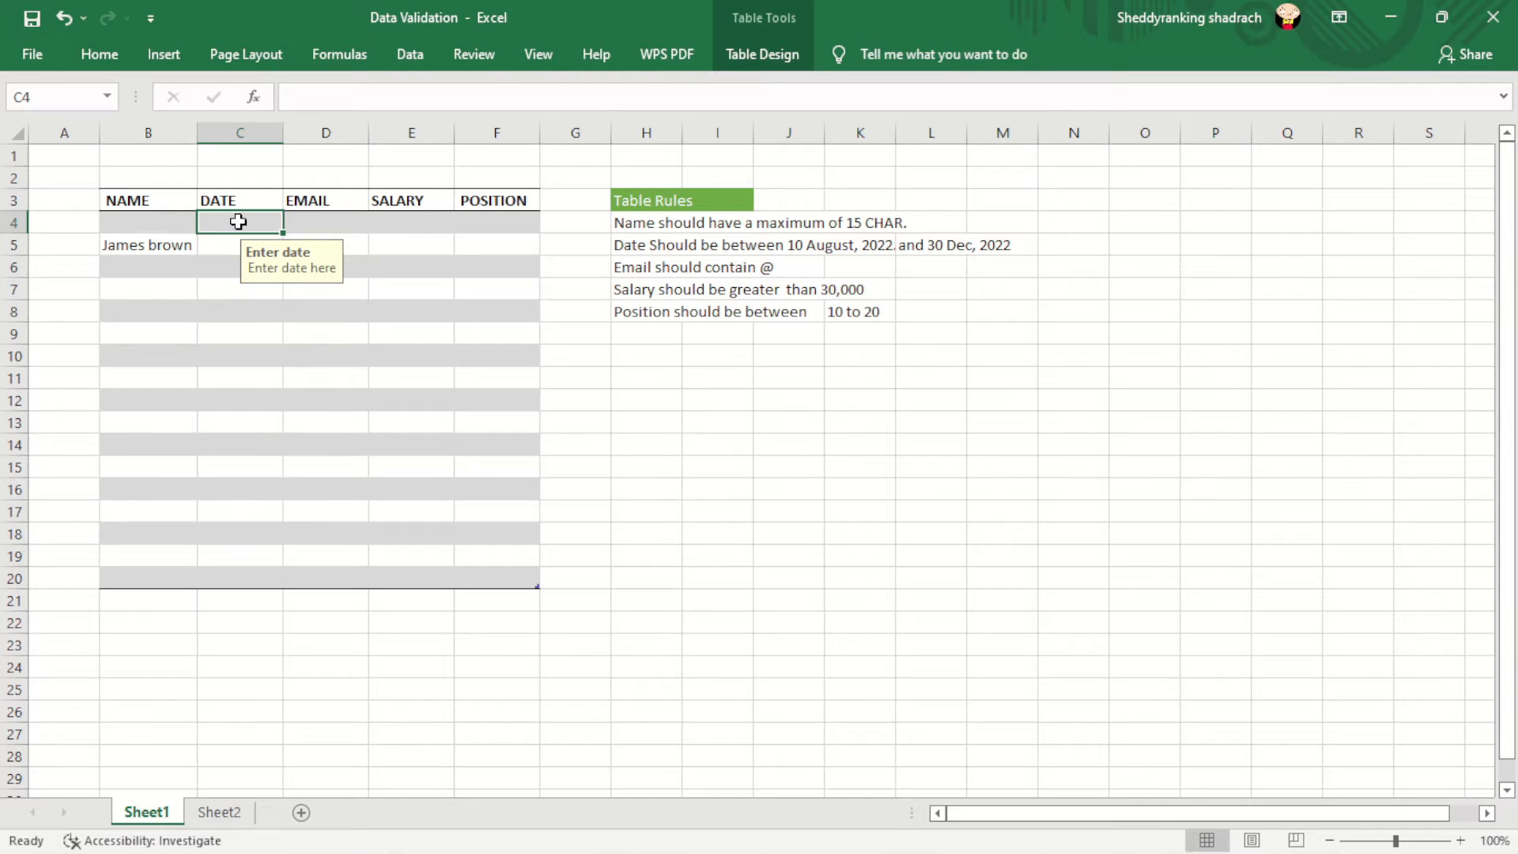
left_click_drag(238, 221, 252, 572)
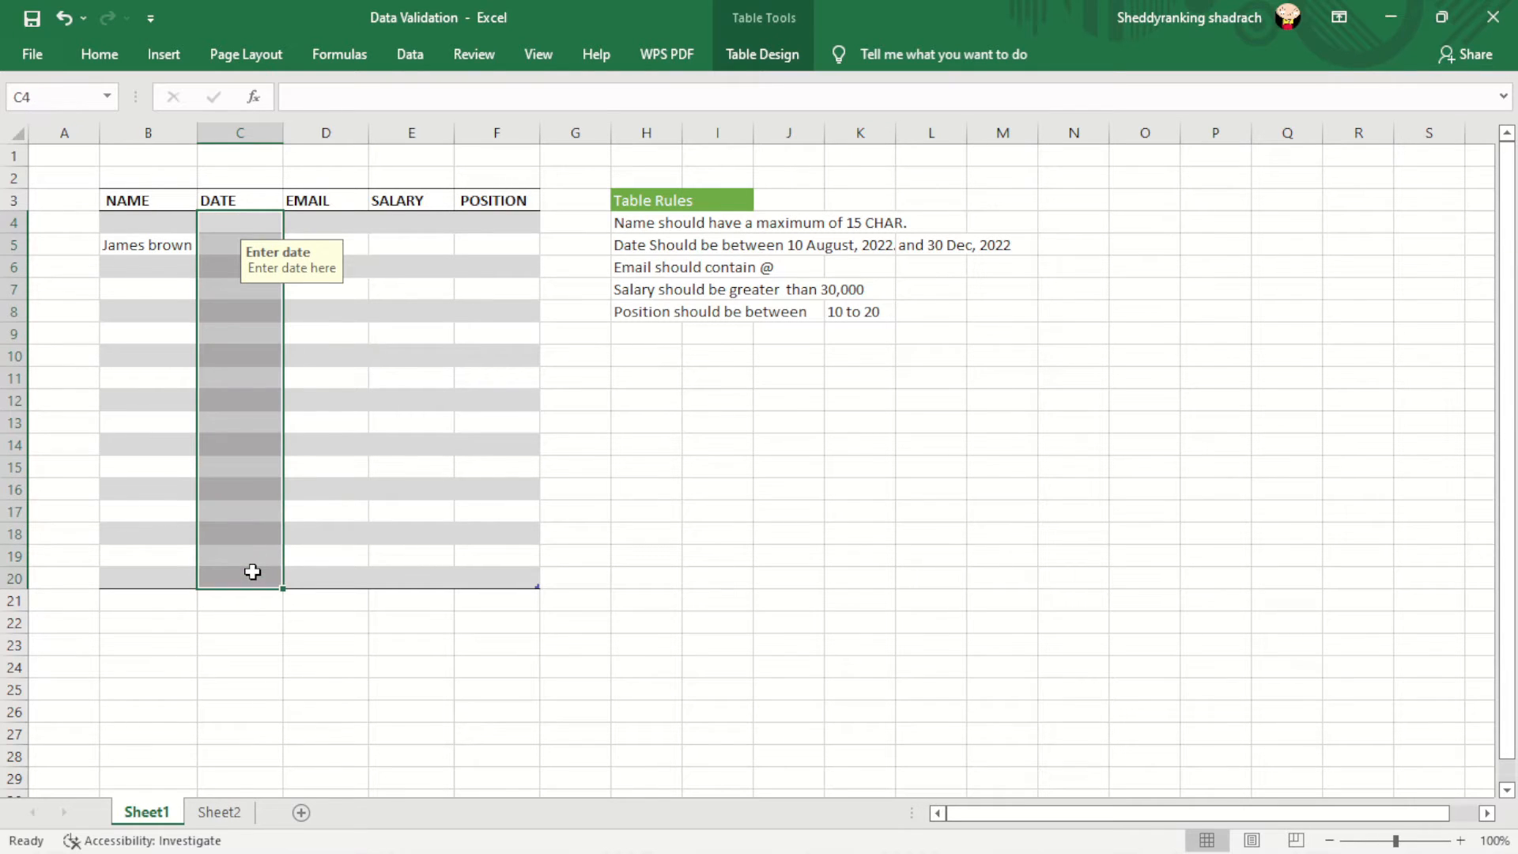
left_click(408, 57)
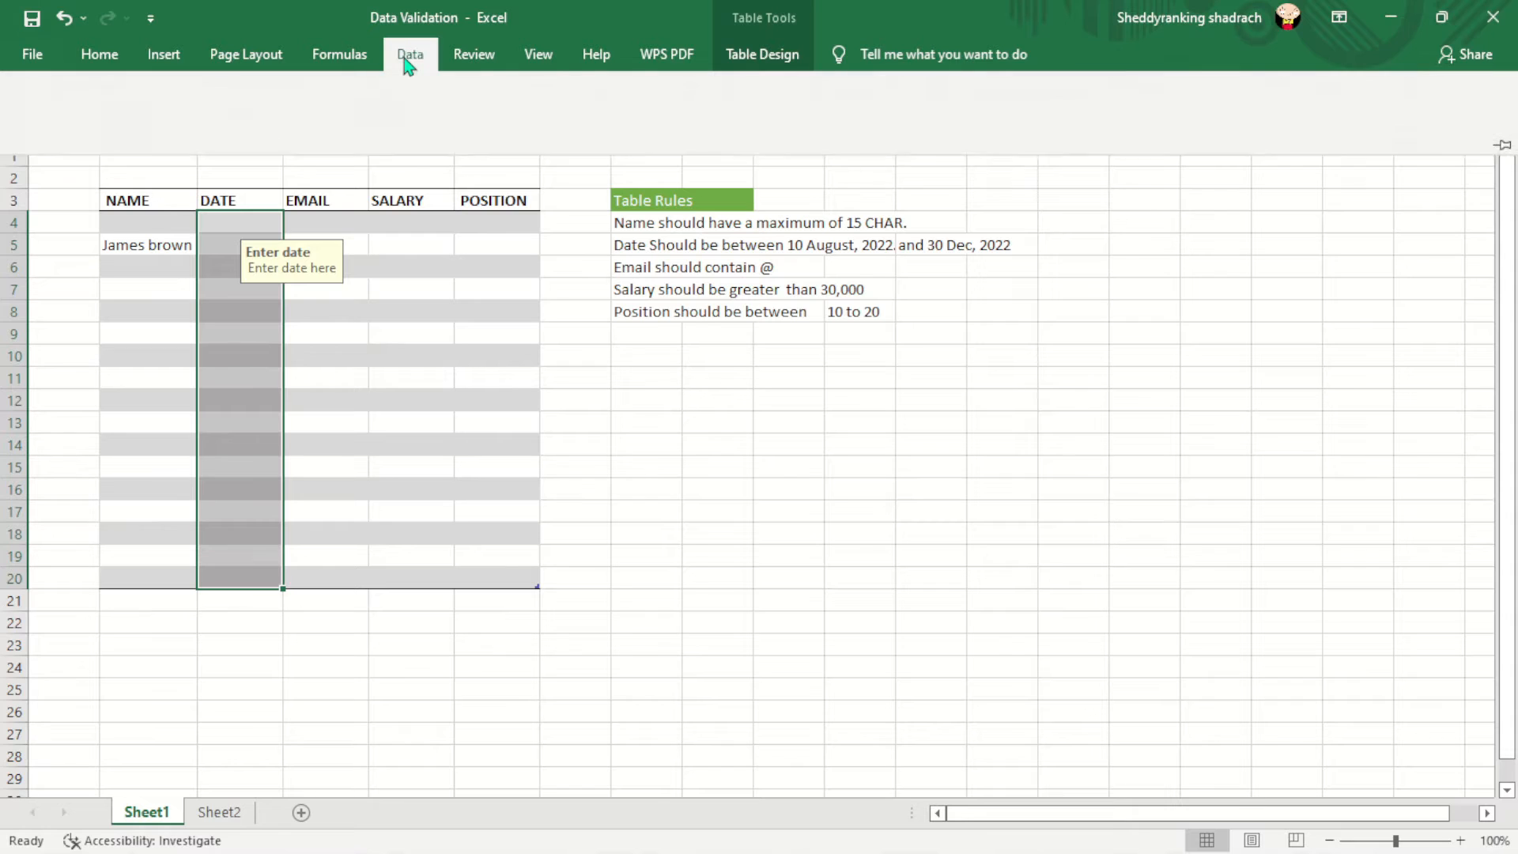
left_click(1418, 120)
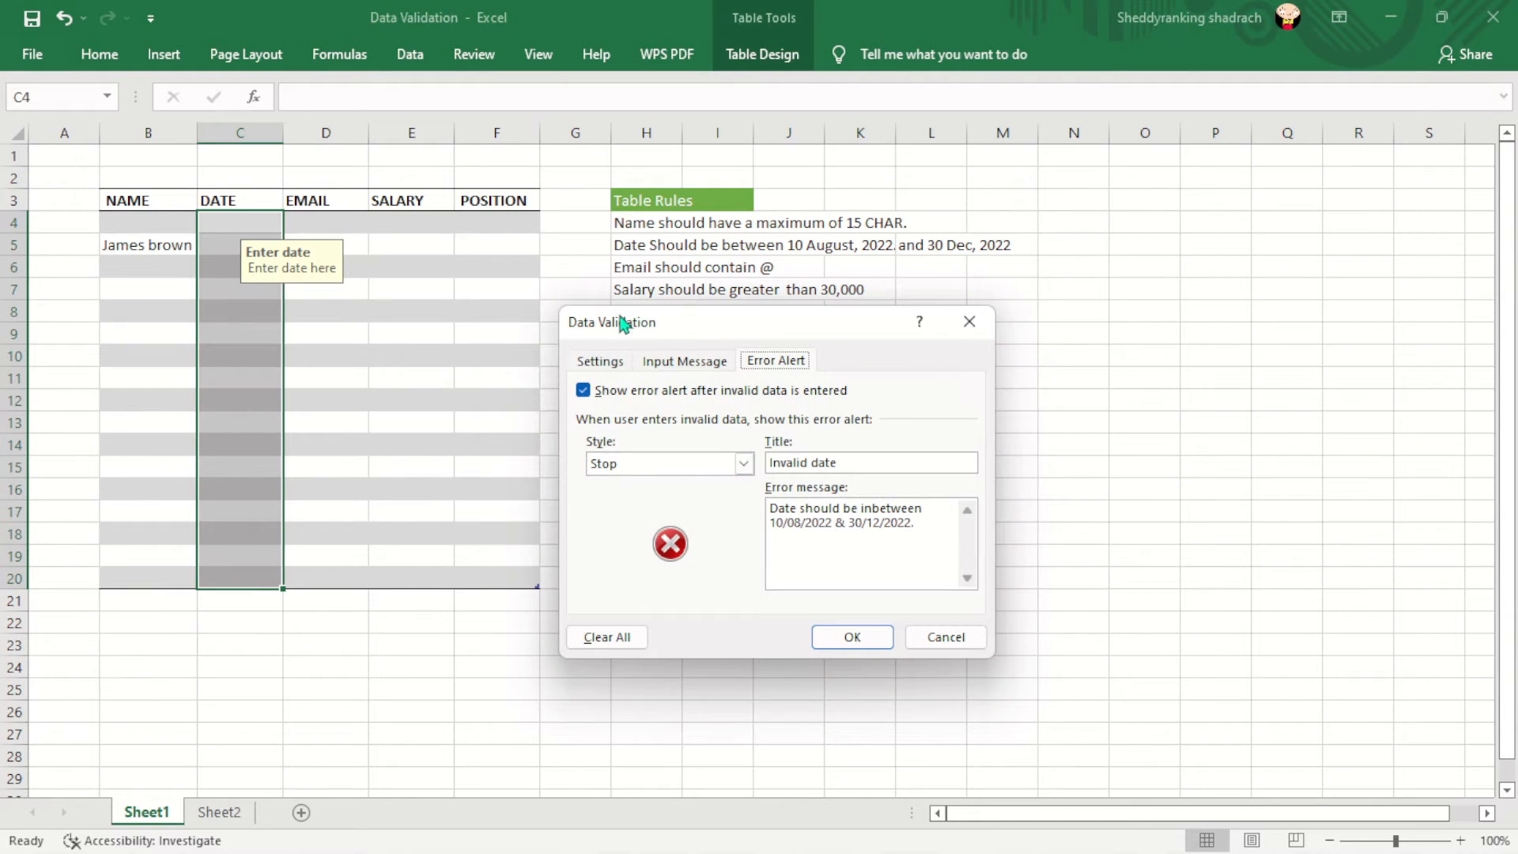
- Confirm the rule allows dates between 10/08/2022 and 30/12/2022
left_click(602, 364)
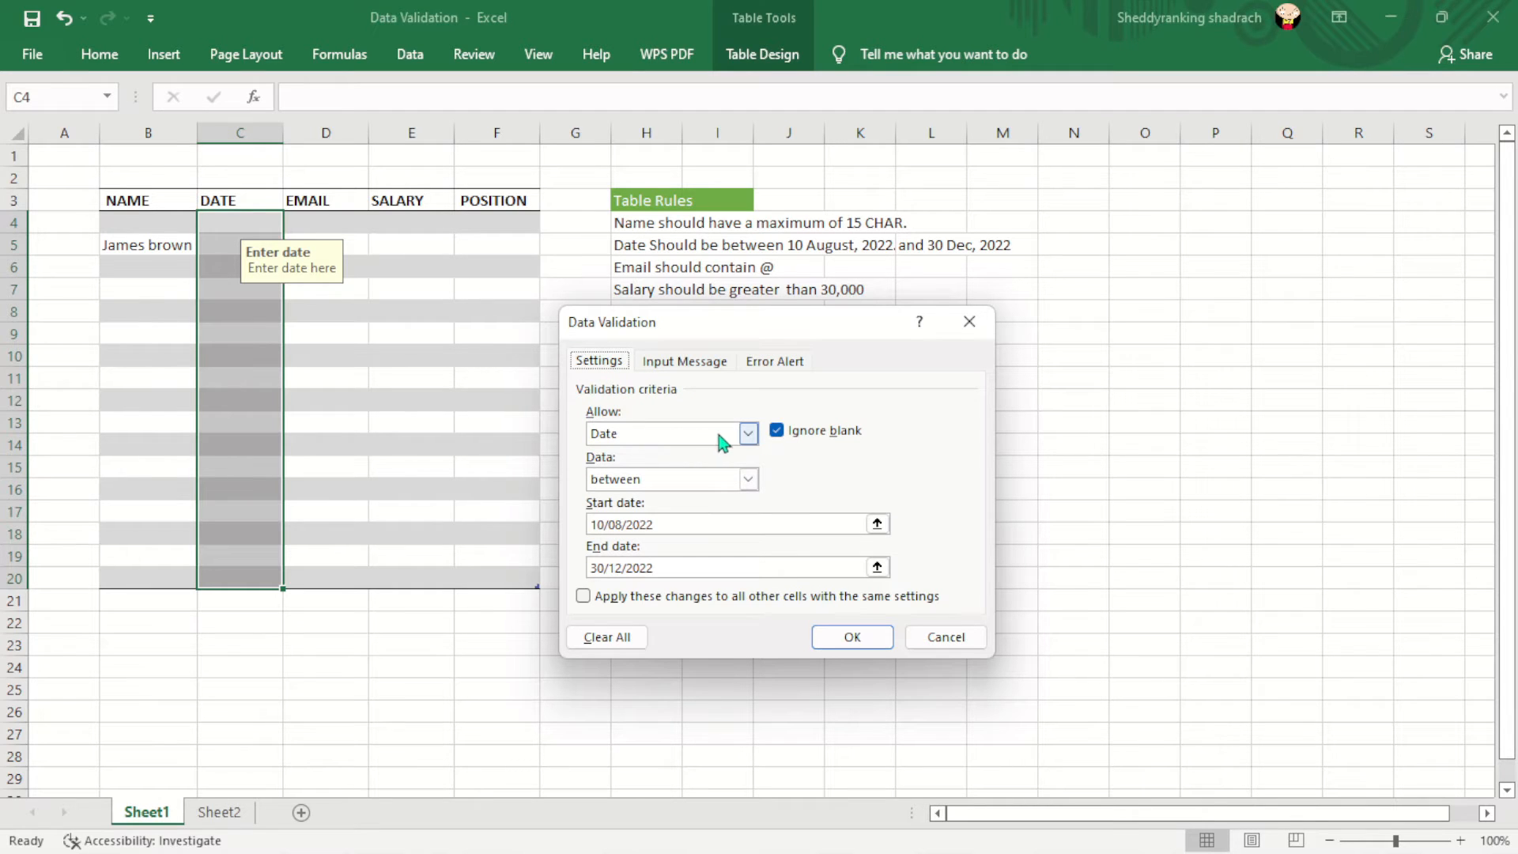
left_click(748, 433)
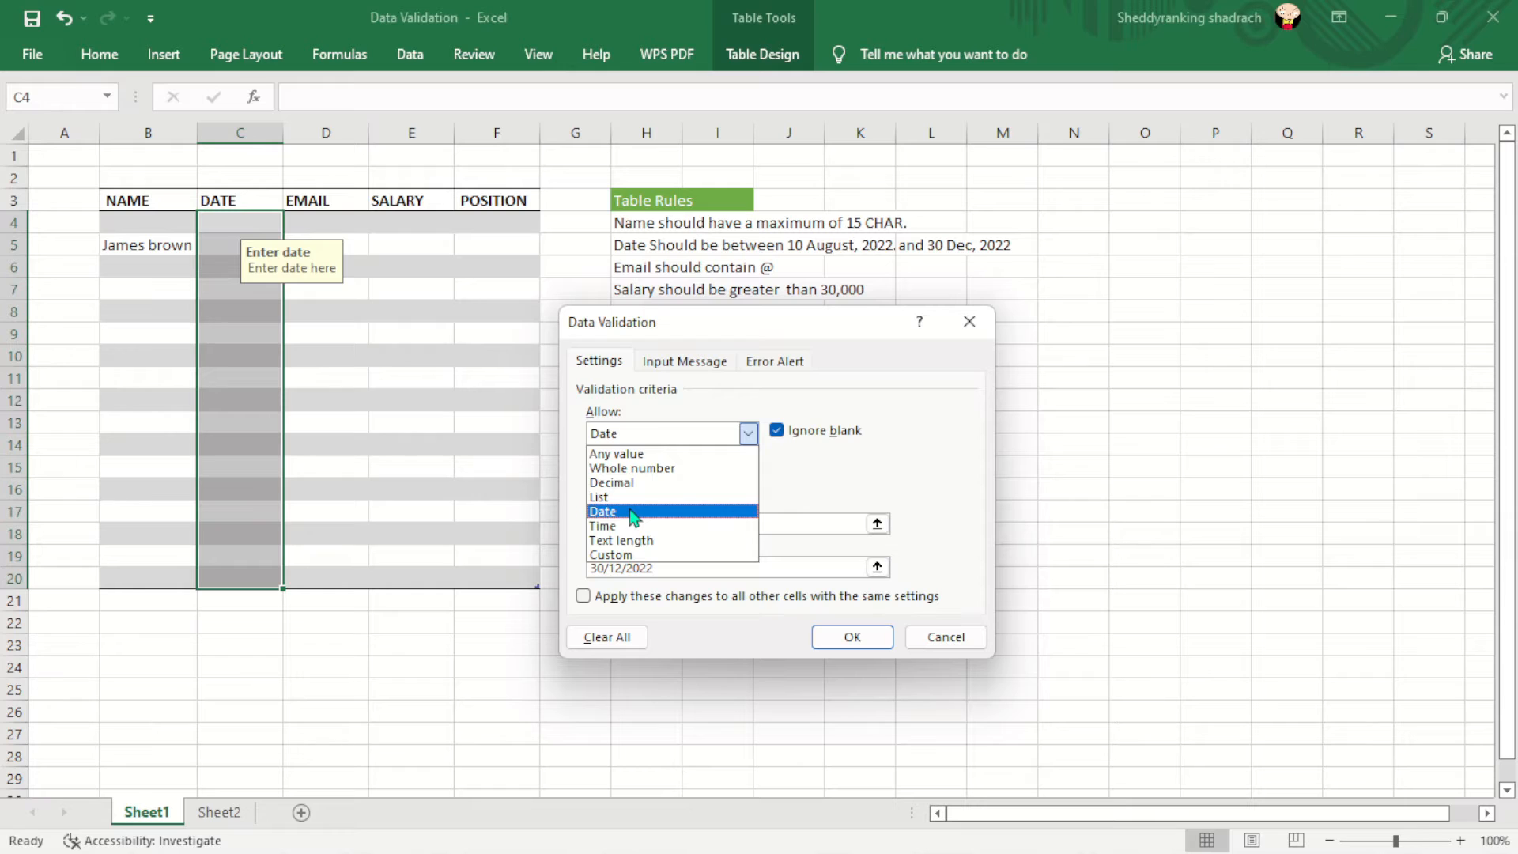
left_click(634, 513)
left_click(748, 480)
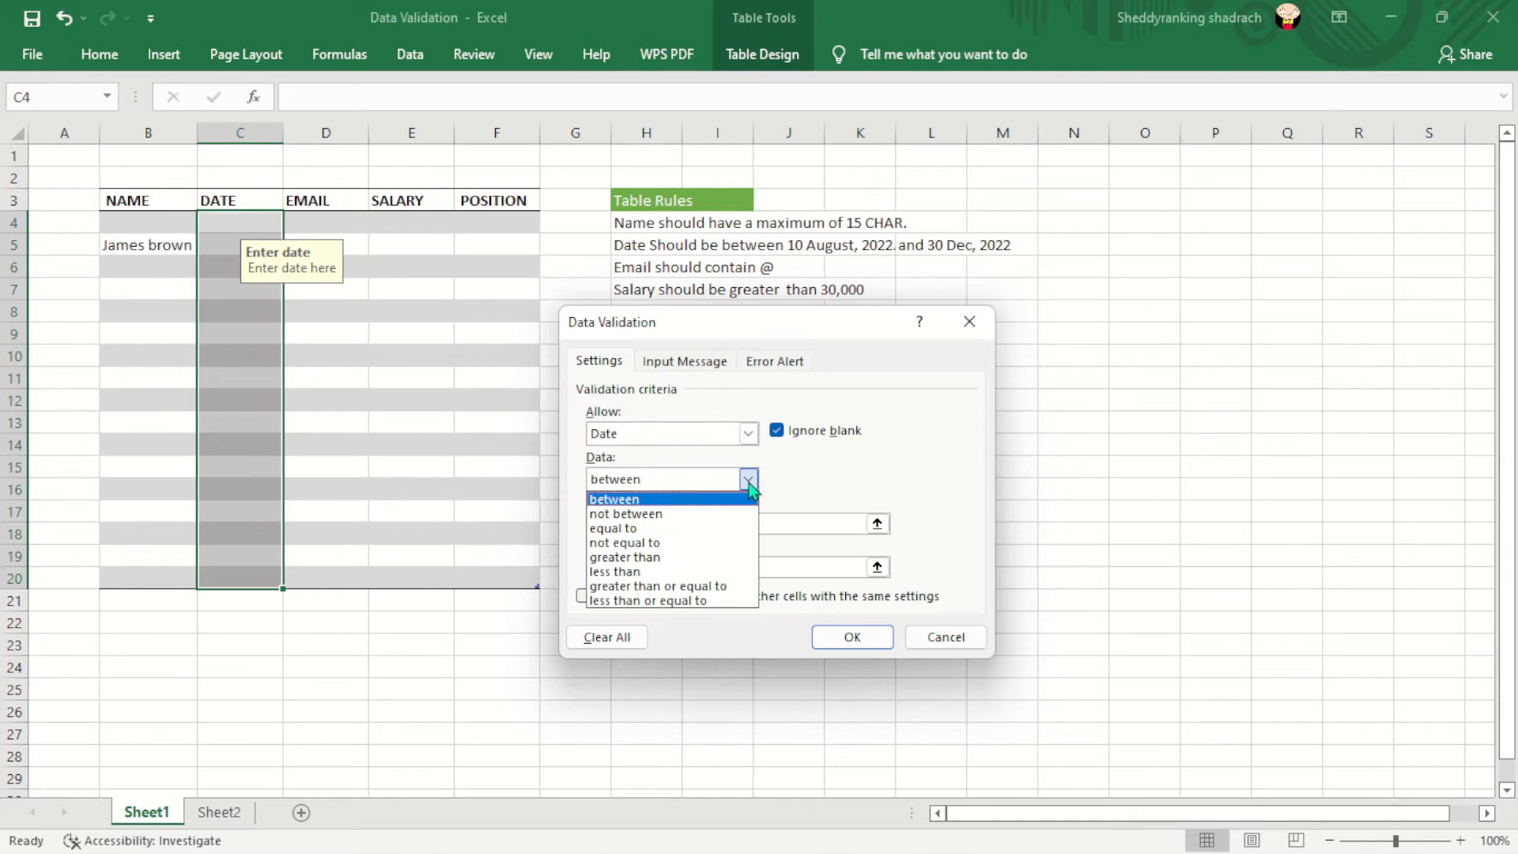
left_click(634, 501)
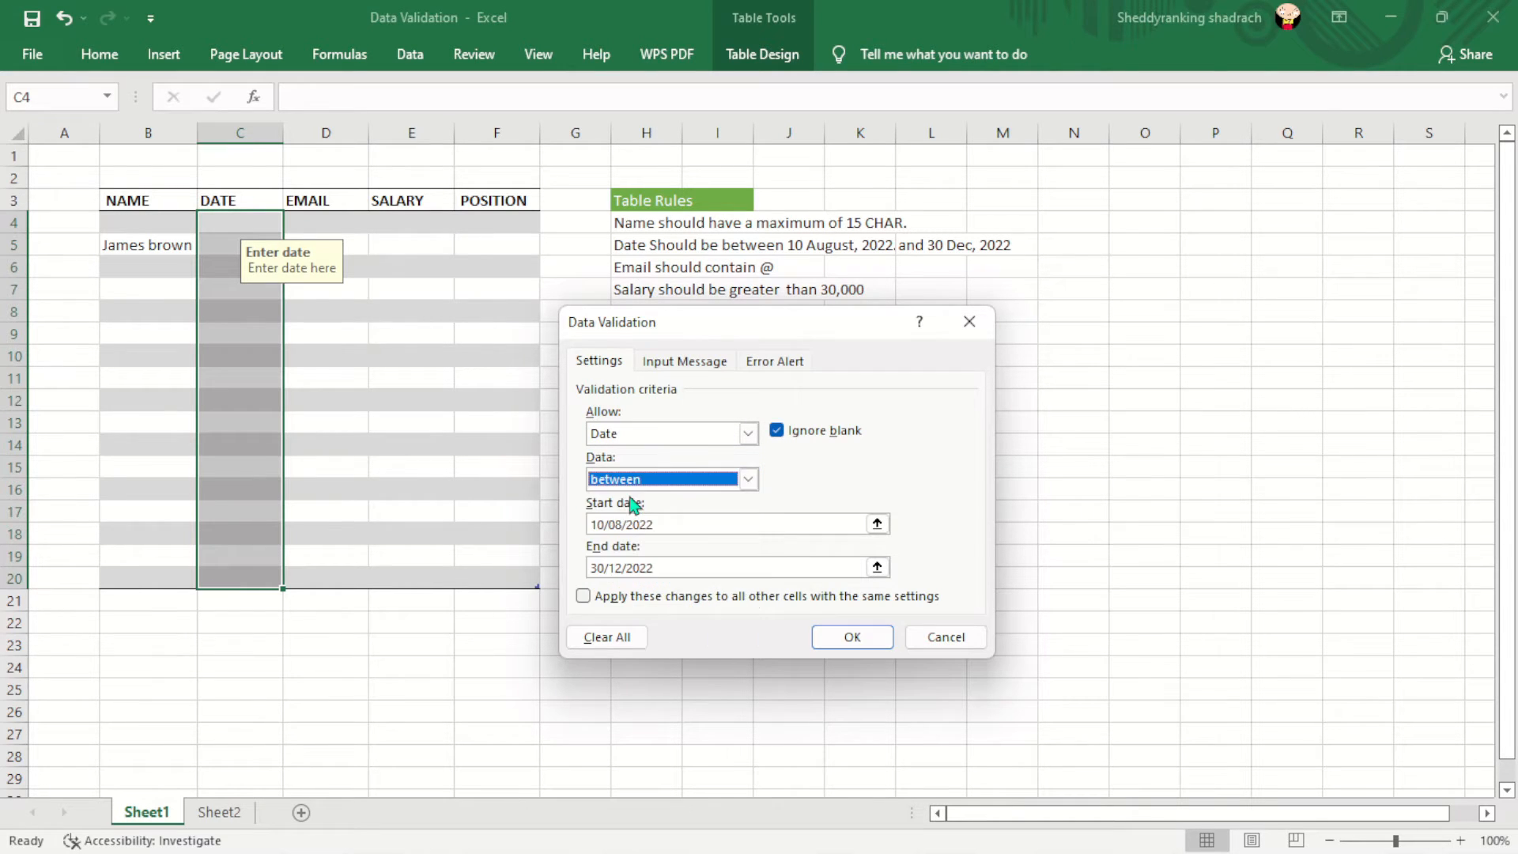
left_click(673, 526)
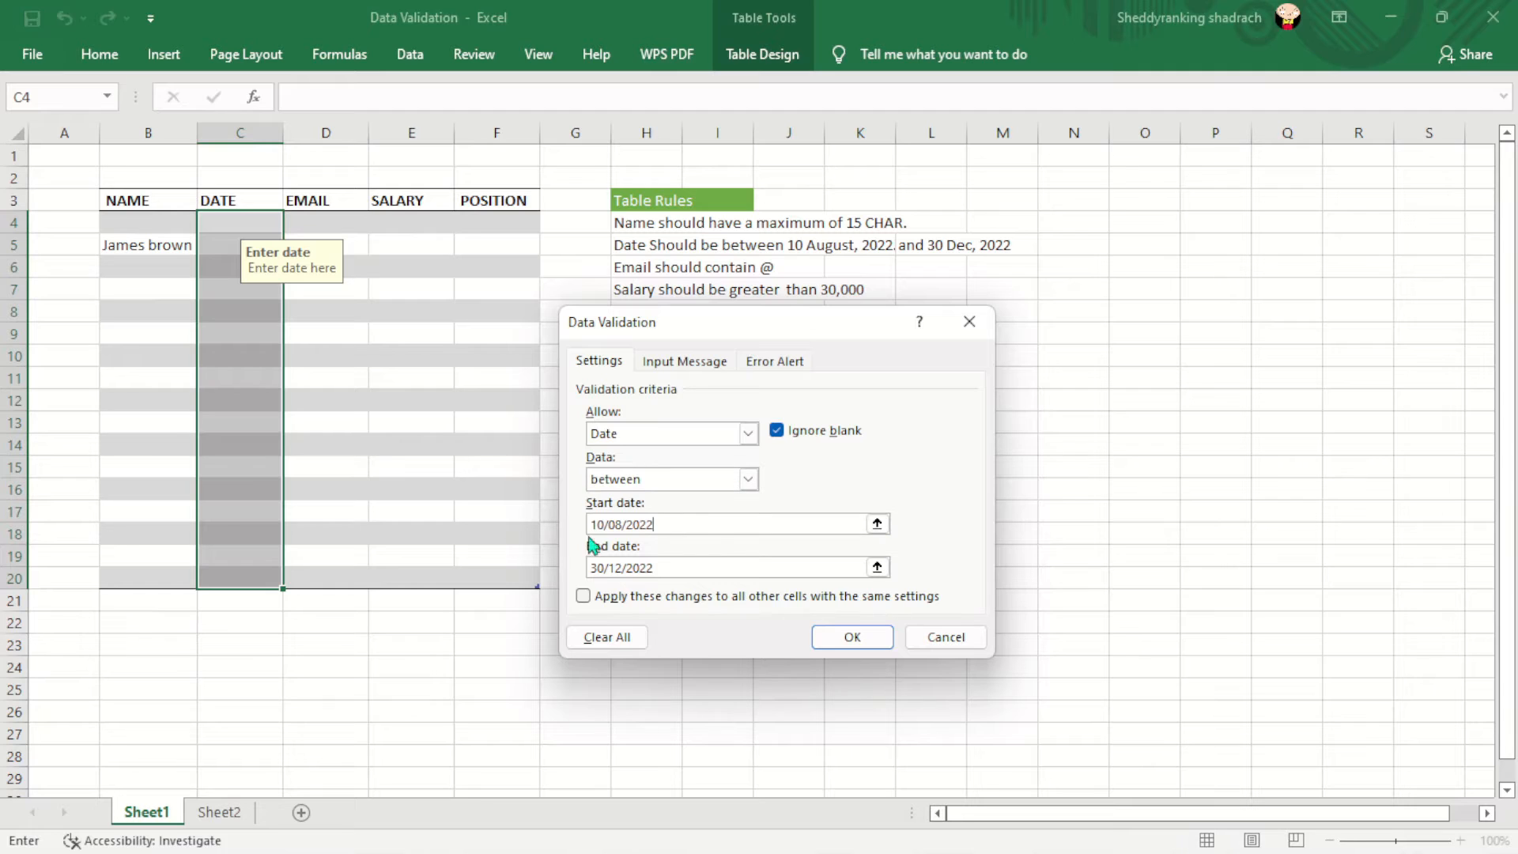
left_click(624, 567)
- Check the input message and the 'Invalid date' Stop alert, then apply the date rule
left_click(685, 360)
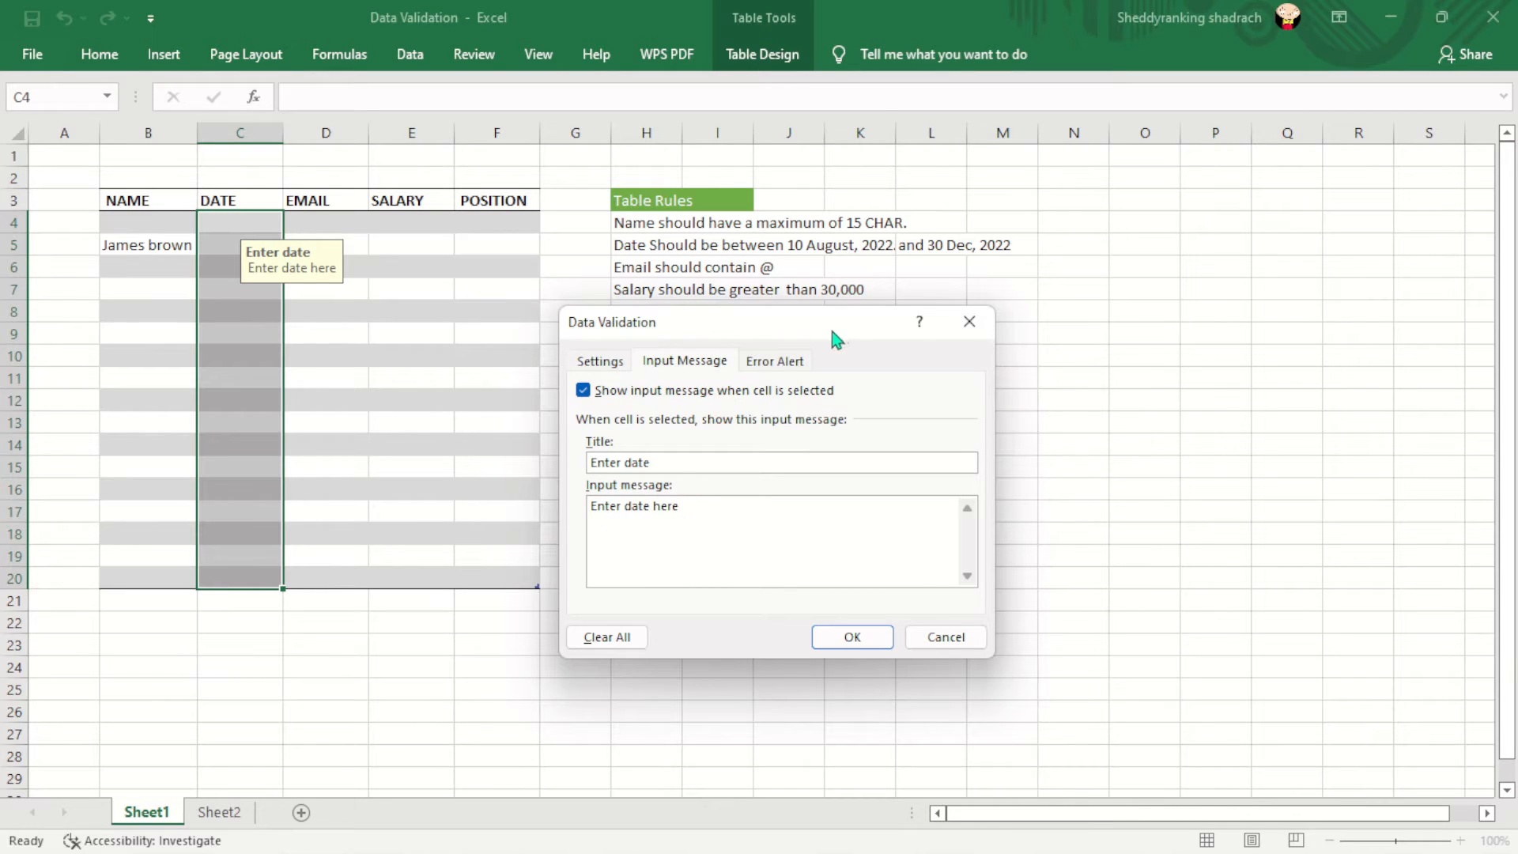
left_click(779, 361)
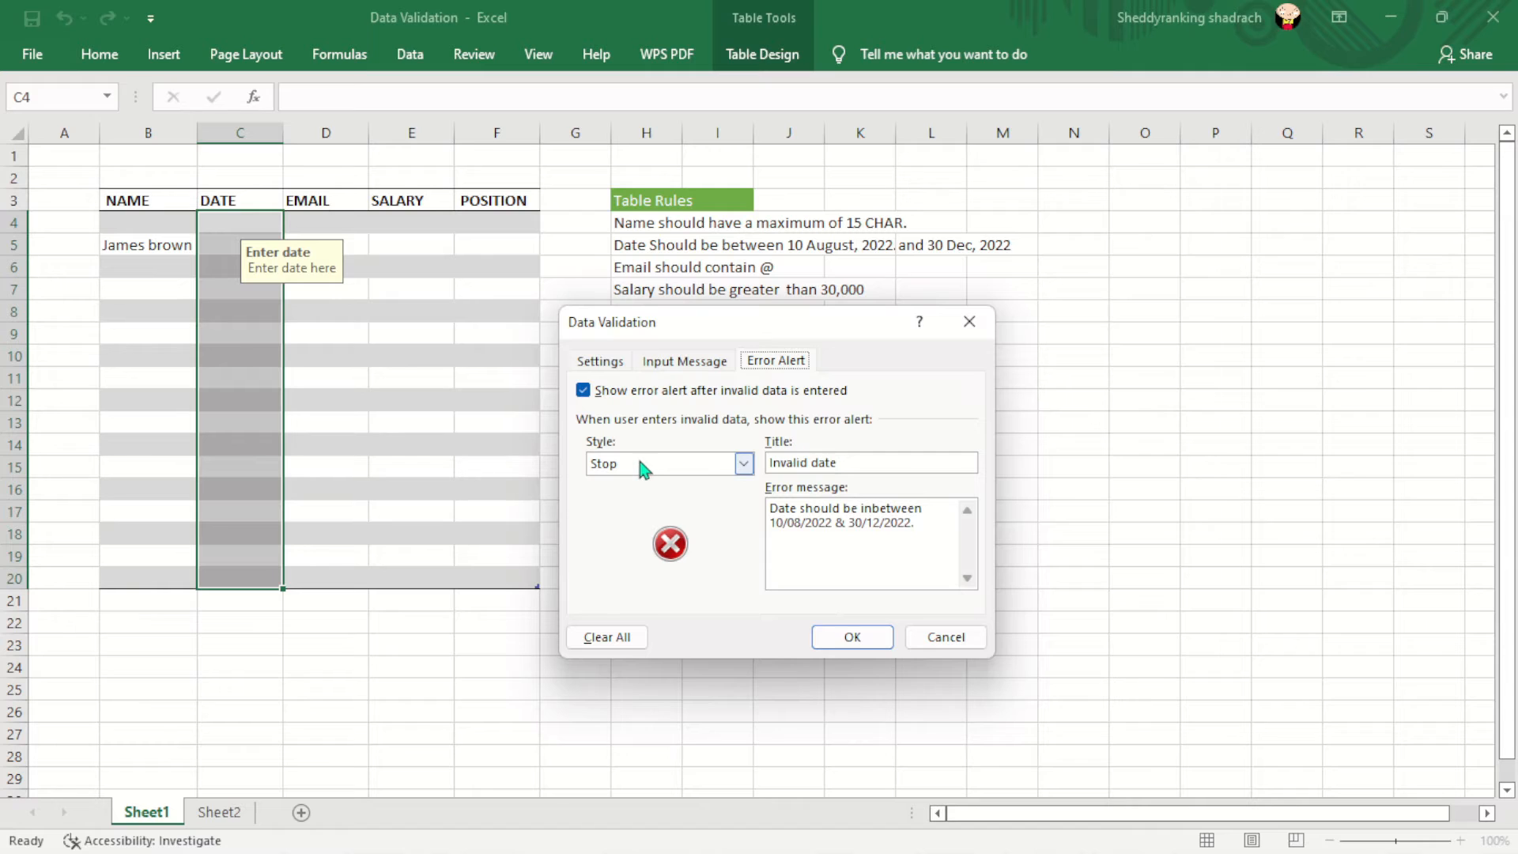
left_click(744, 464)
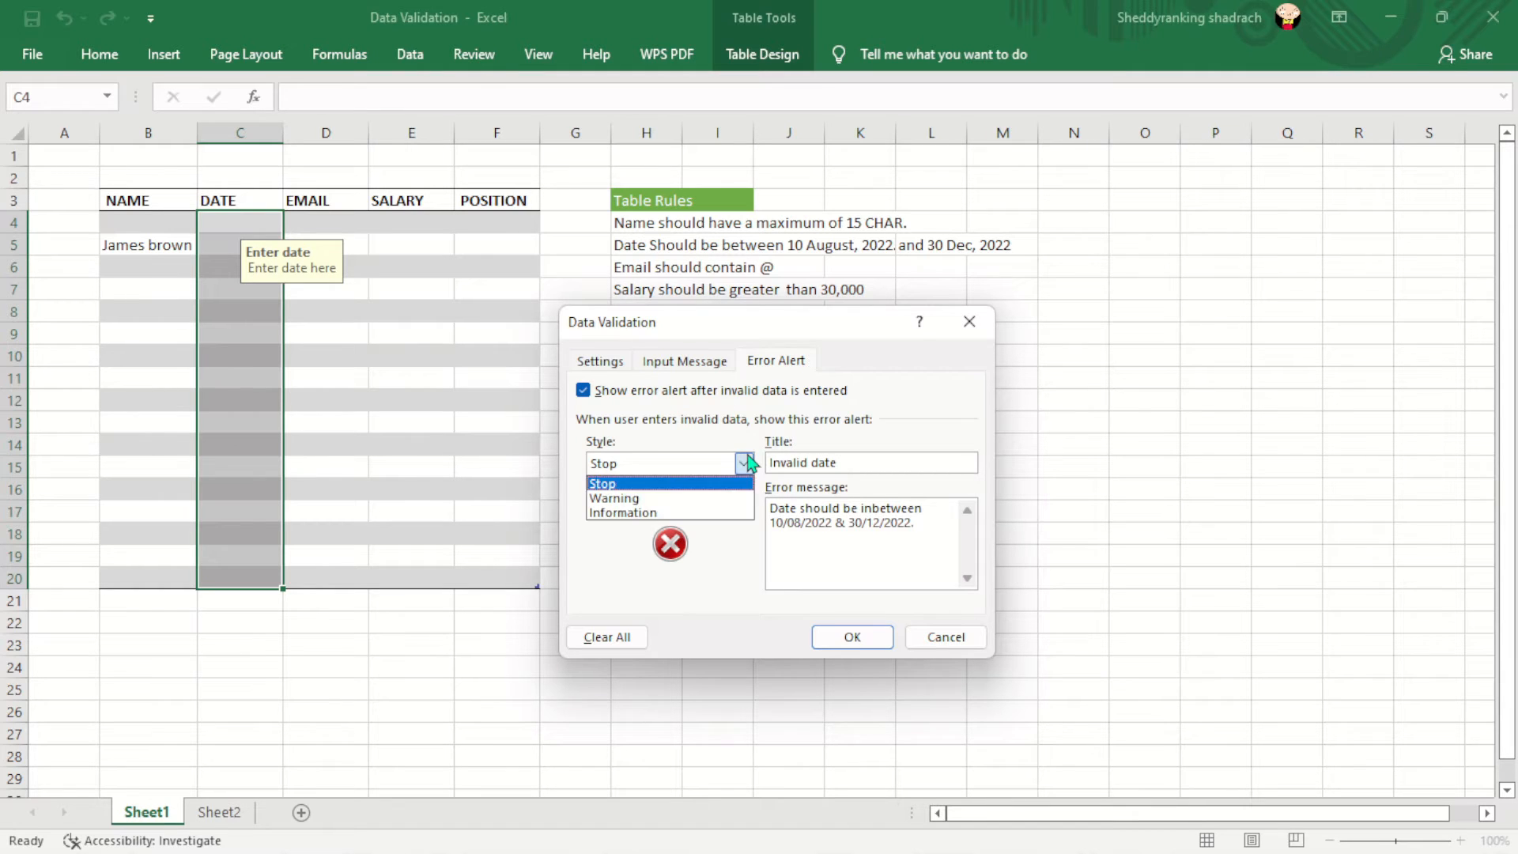
left_click(700, 484)
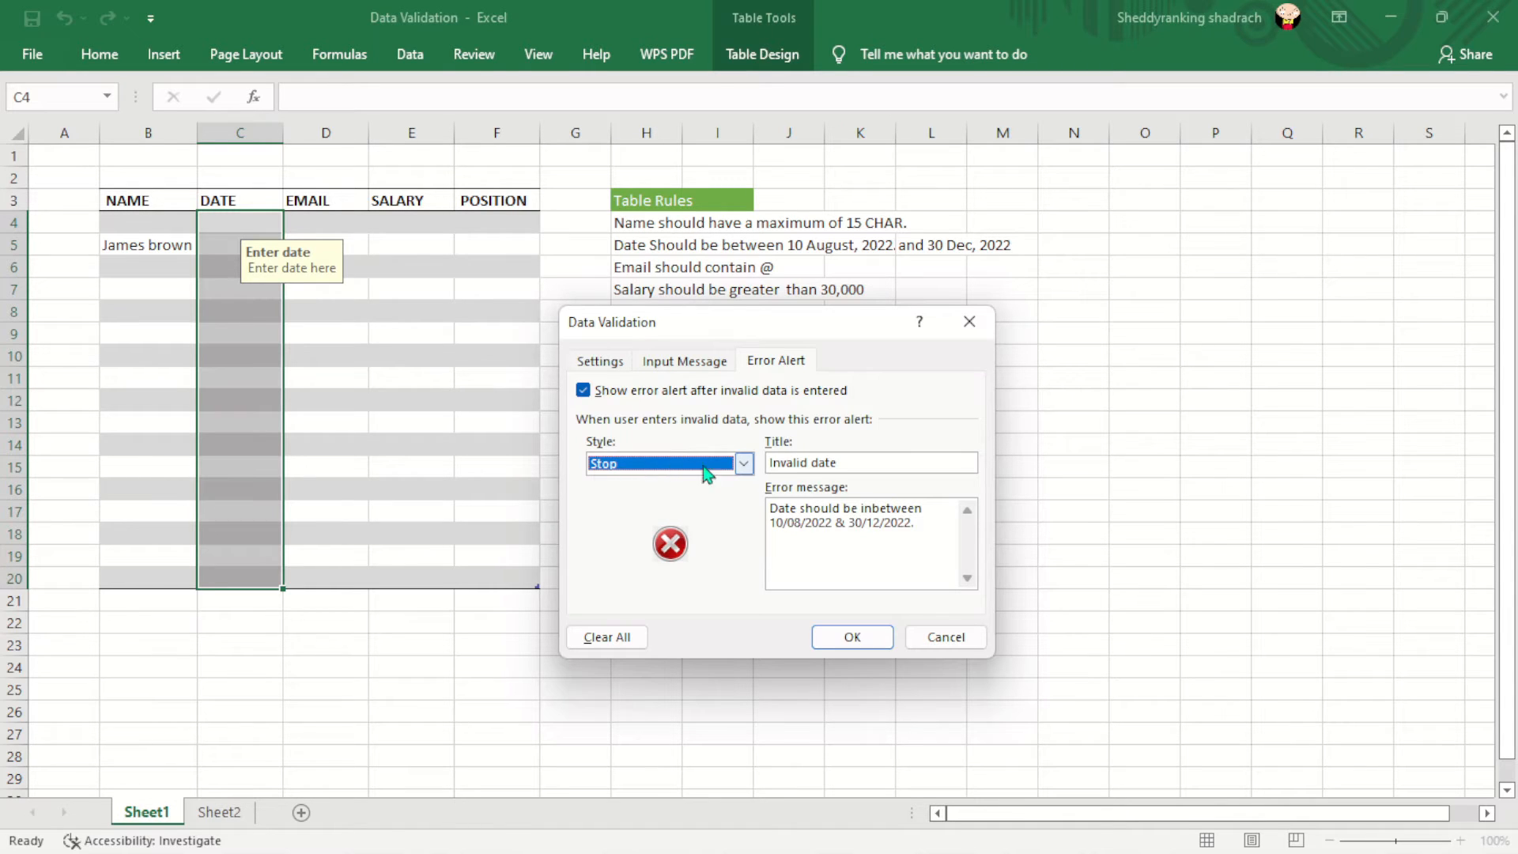
left_click(841, 459)
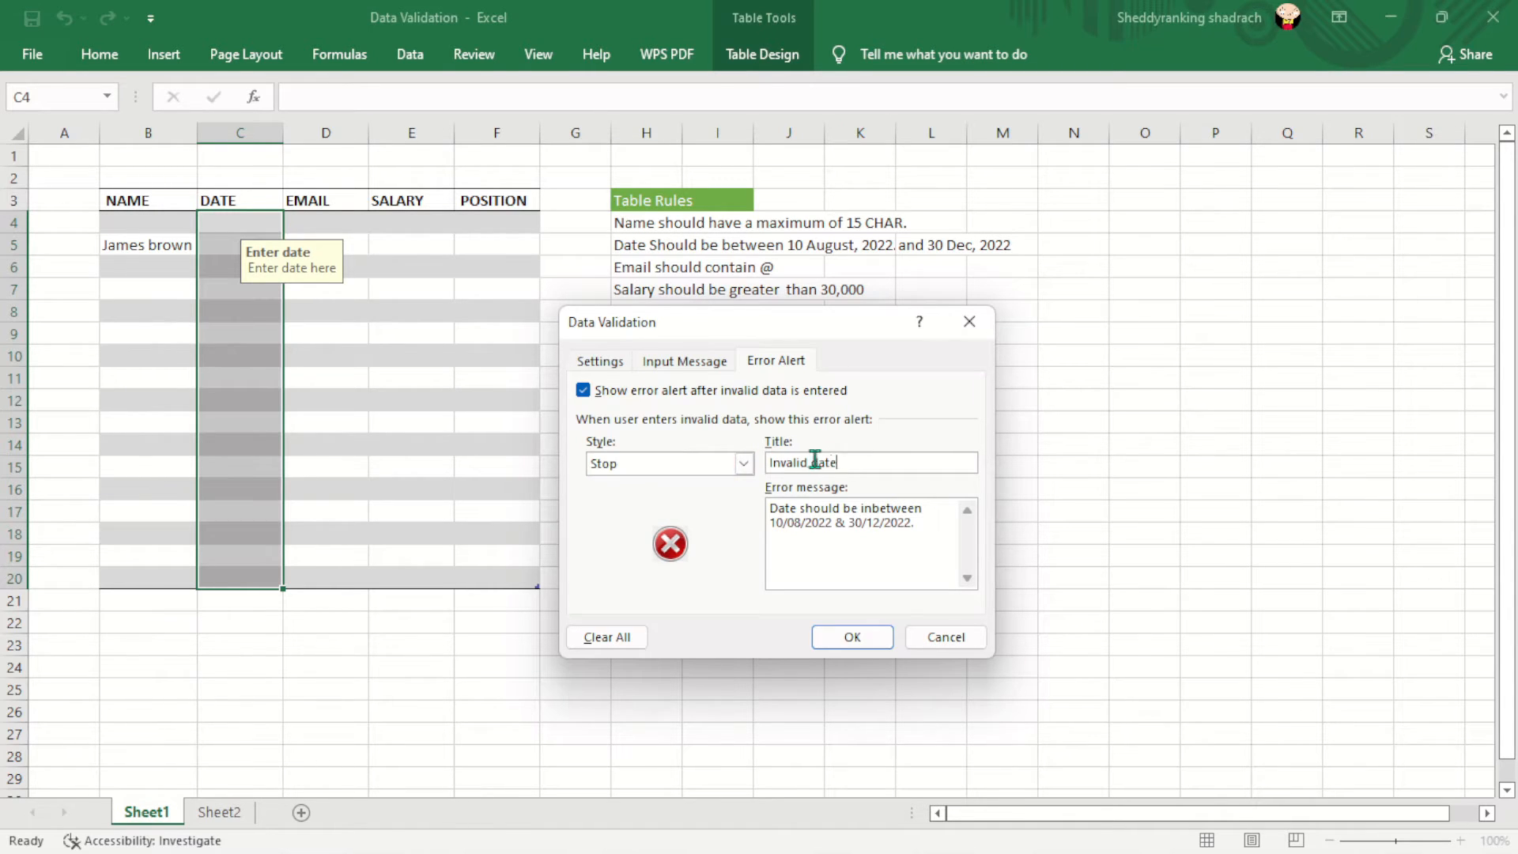
left_click_drag(774, 465, 876, 474)
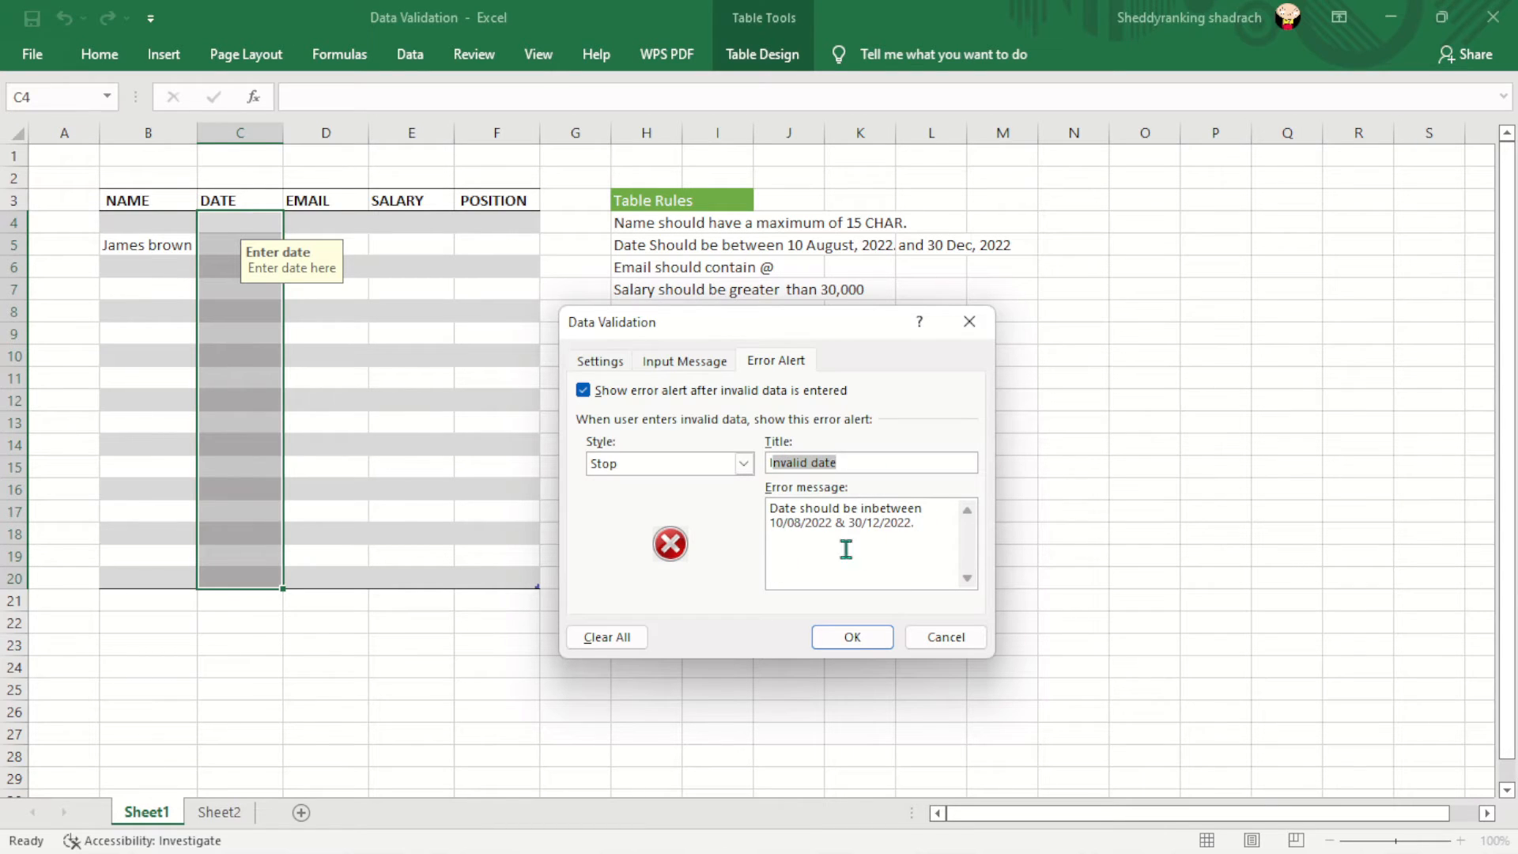
left_click(865, 463)
left_click(851, 639)
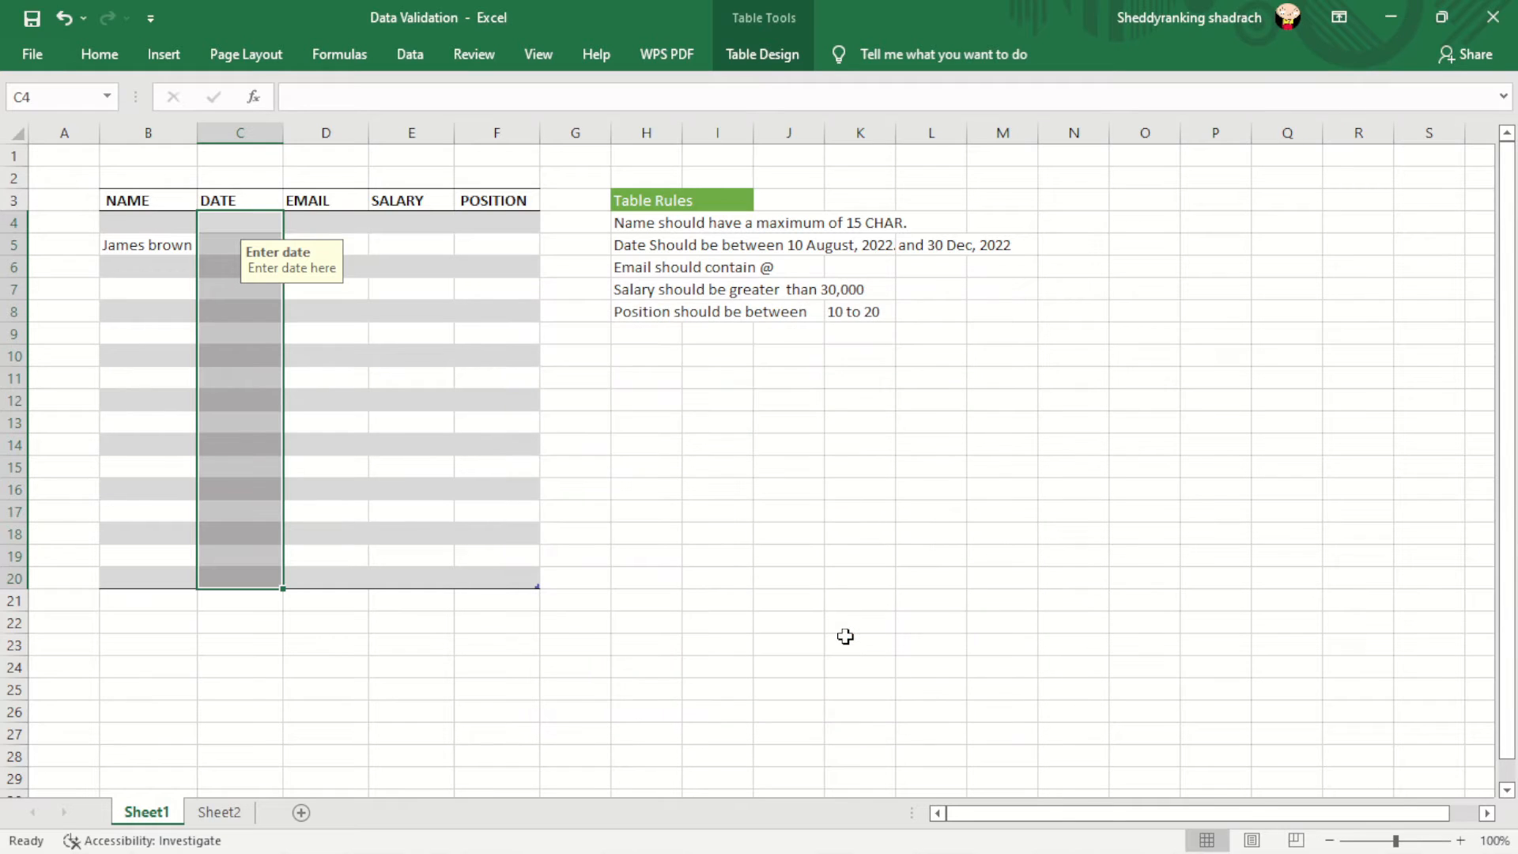
- Enter 30/1/2022 in C7 and cancel the rejected date
left_click(241, 296)
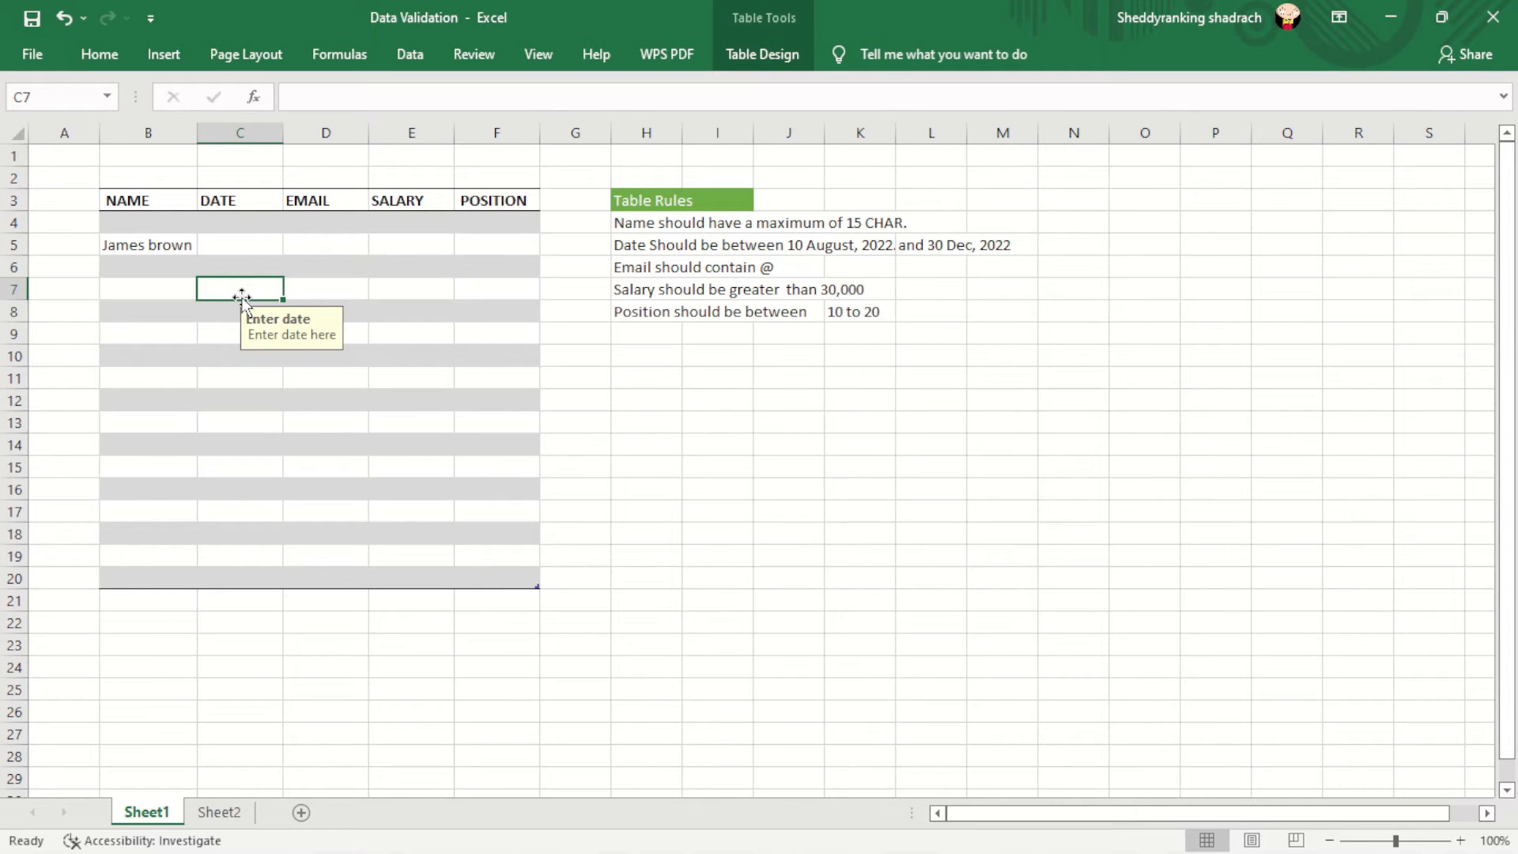
type("30/1")
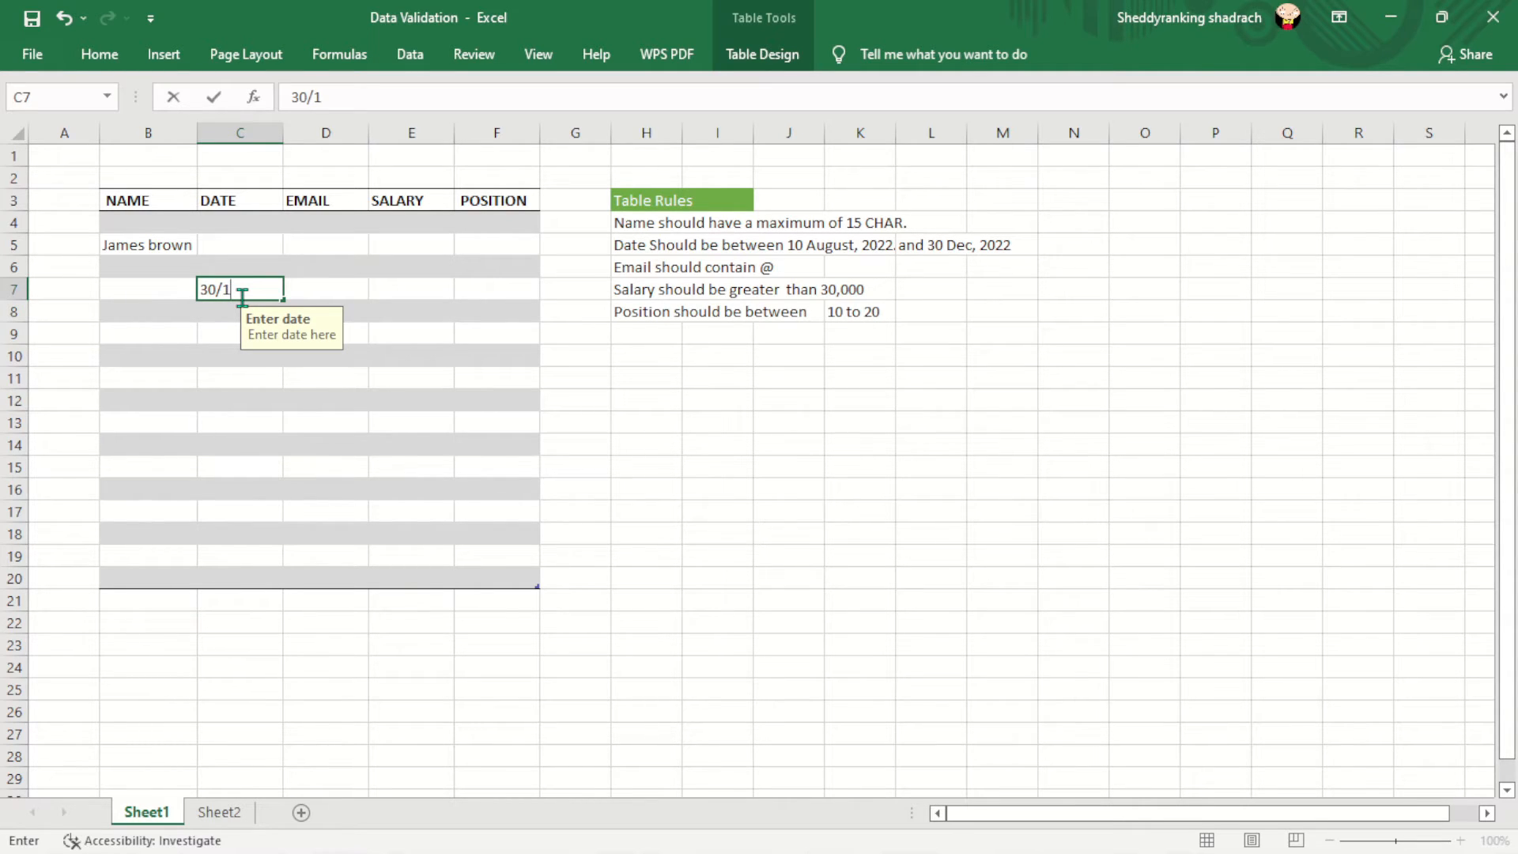
type("/2022")
key("Return")
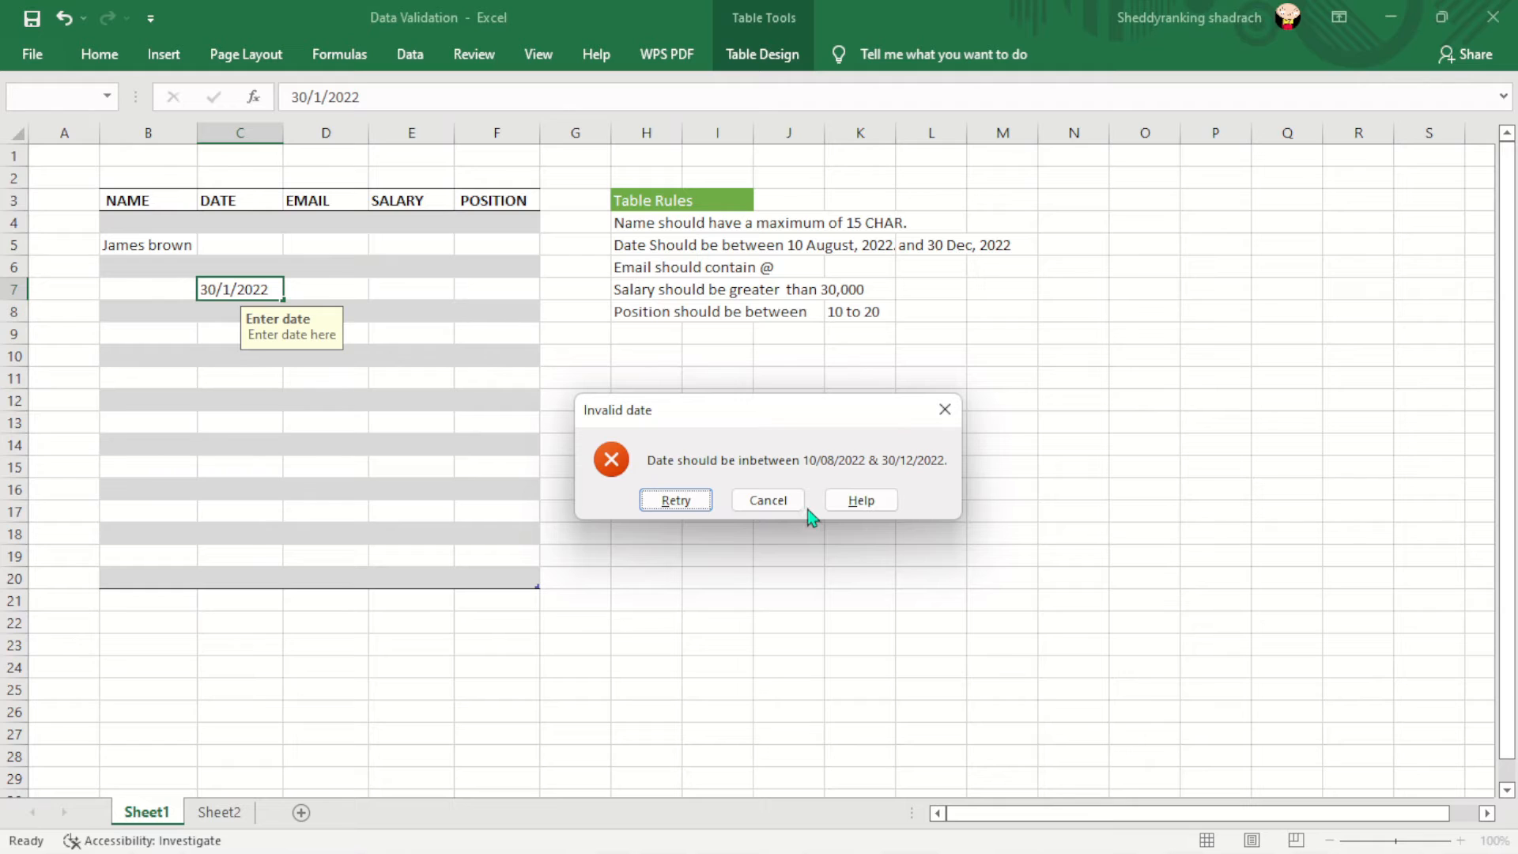
left_click(775, 506)
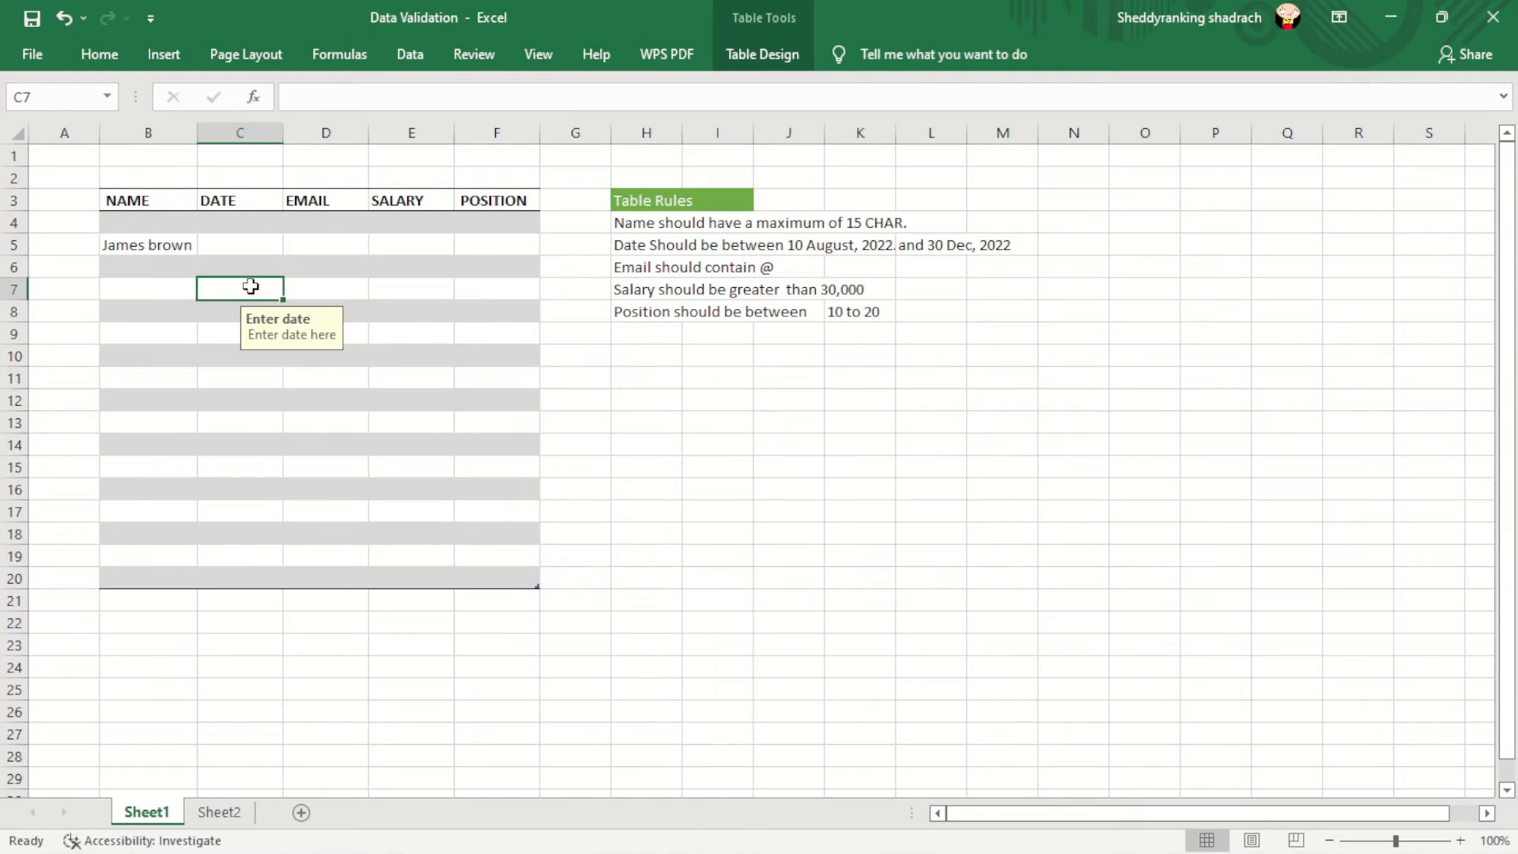
- Enter 11/08/2022 in C7 and confirm it is accepted
left_click(248, 250)
left_click(229, 266)
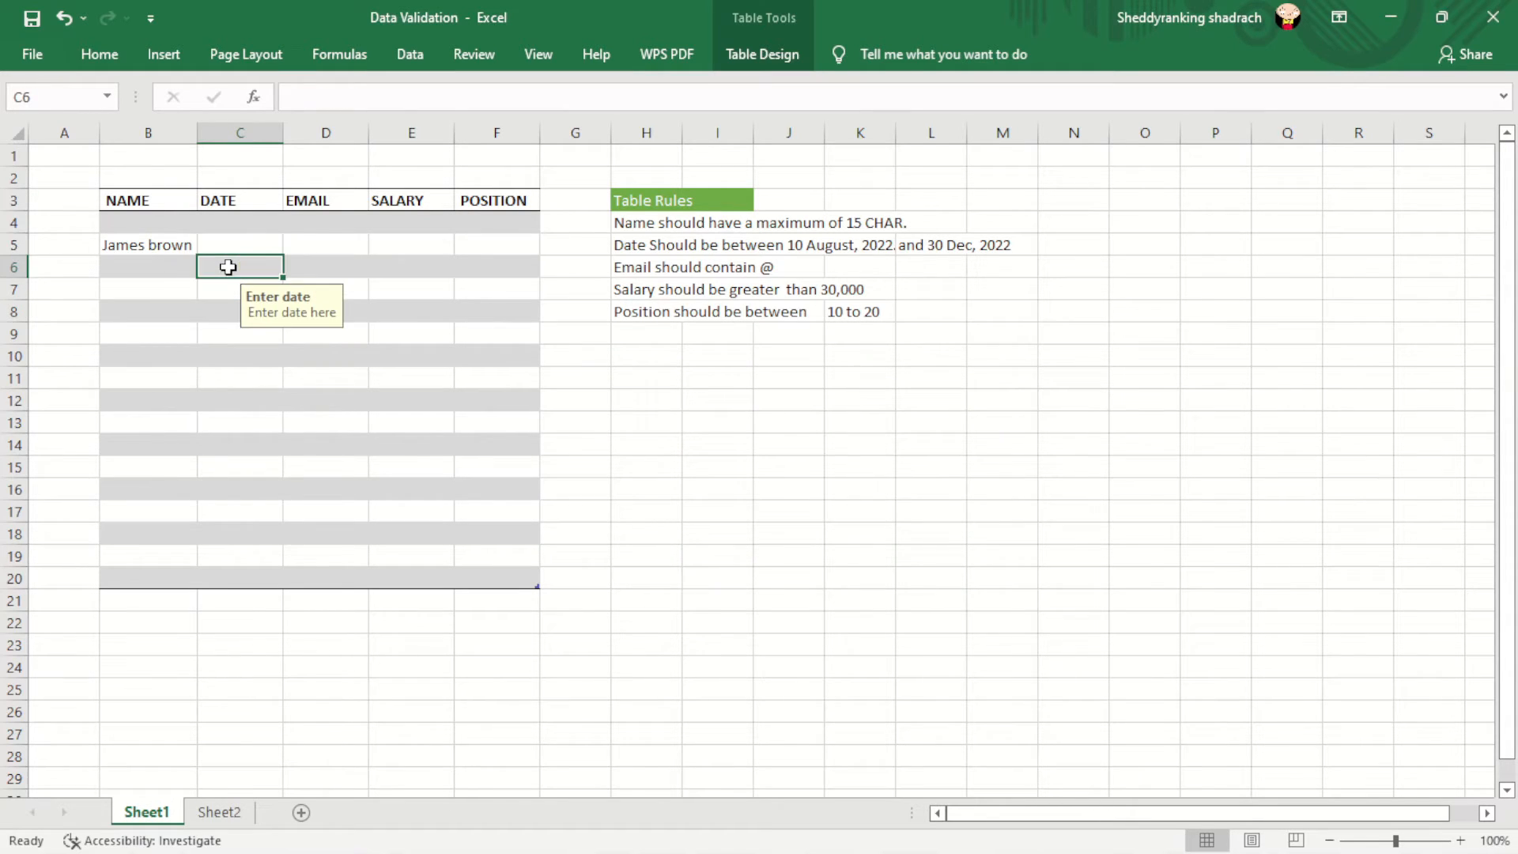
left_click(222, 294)
double_click(221, 294)
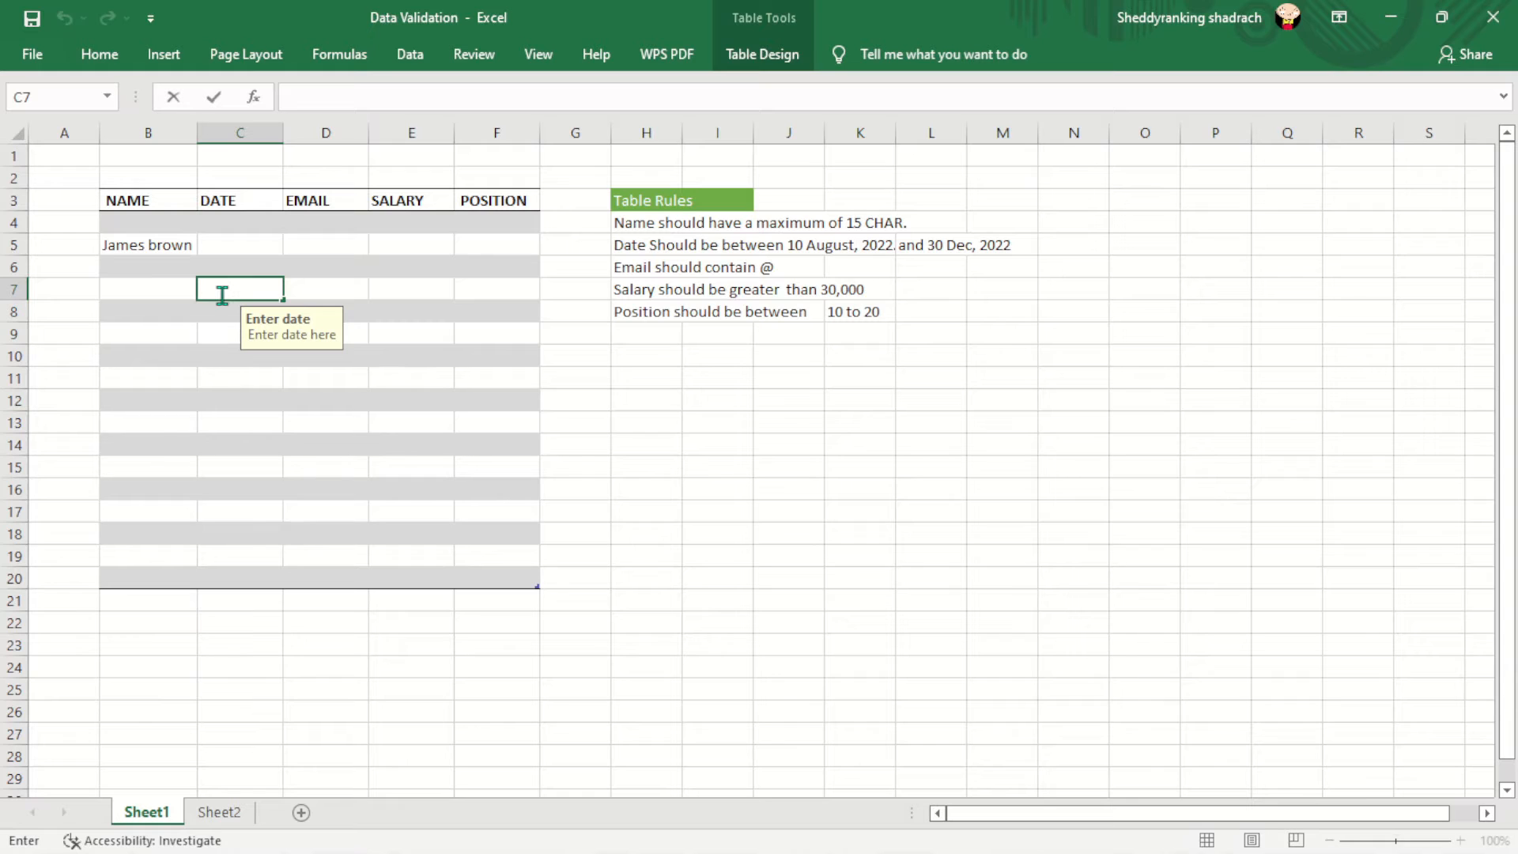
type("11")
type("/08/2020")
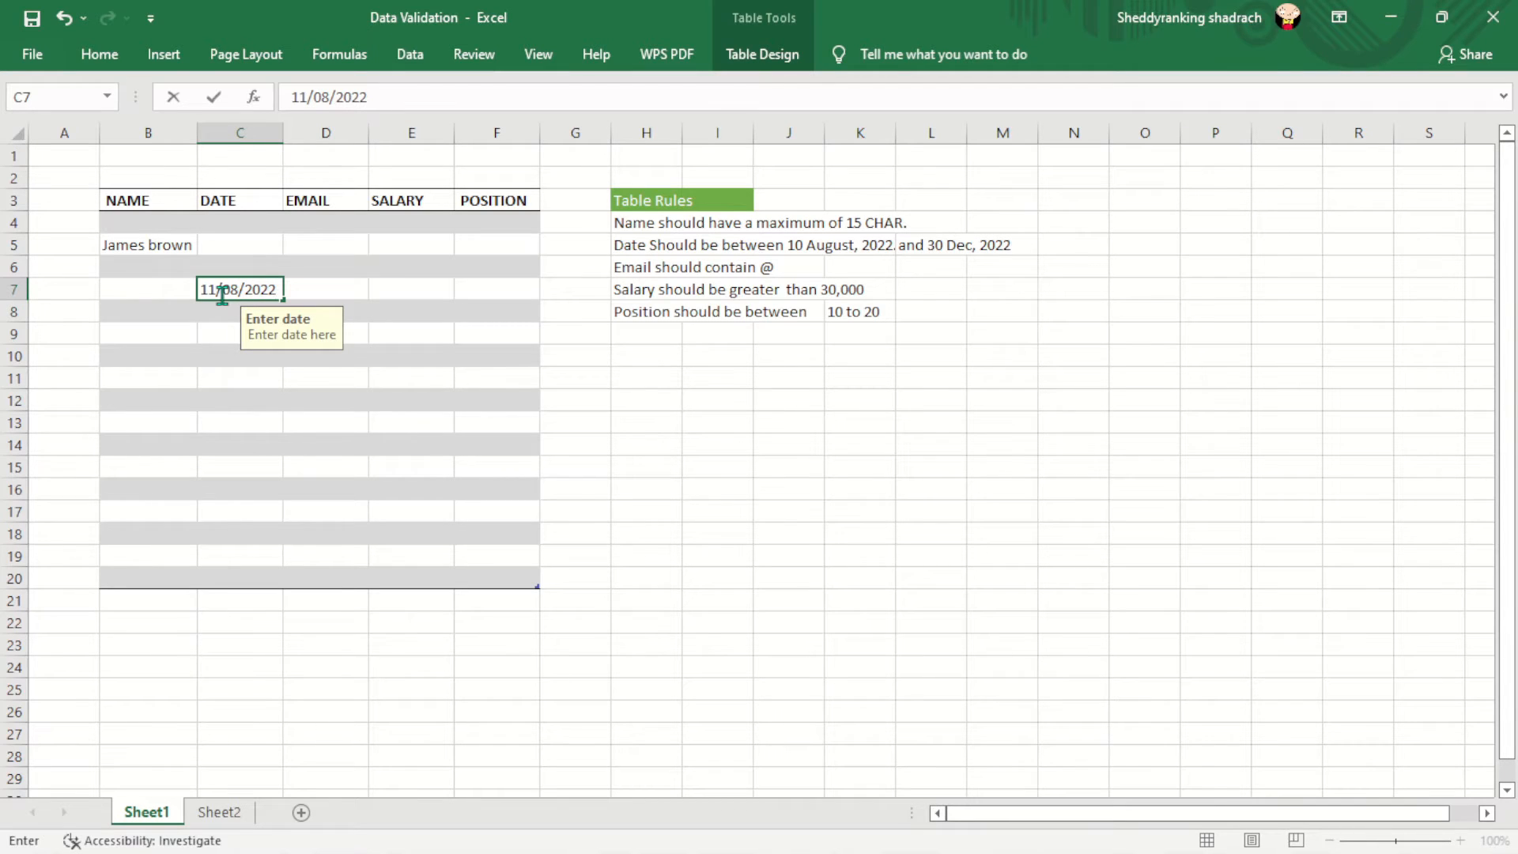
key("Return")
left_click(240, 289)
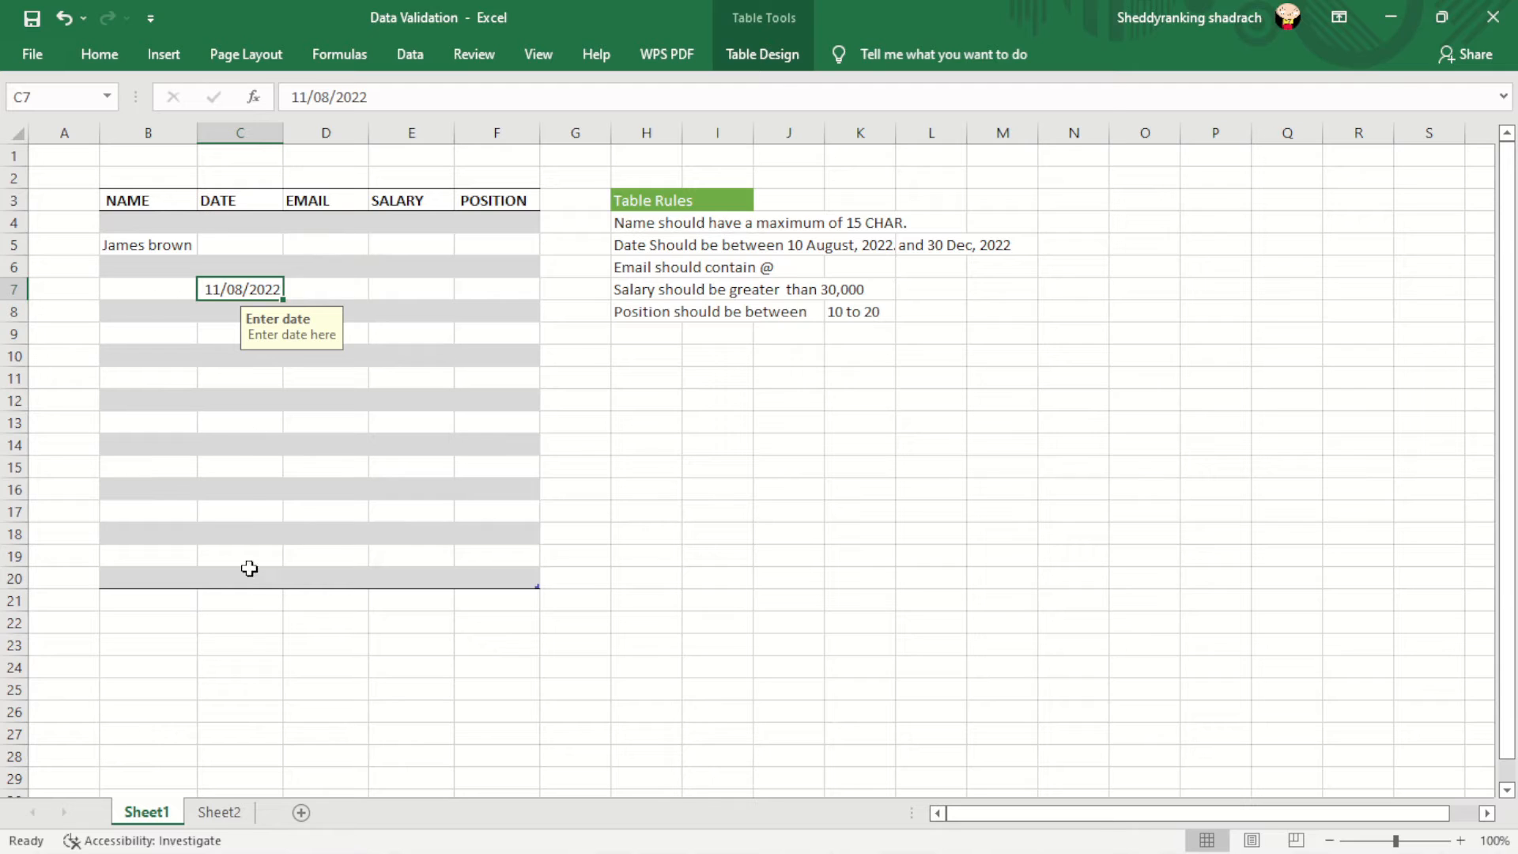
left_click(326, 248)
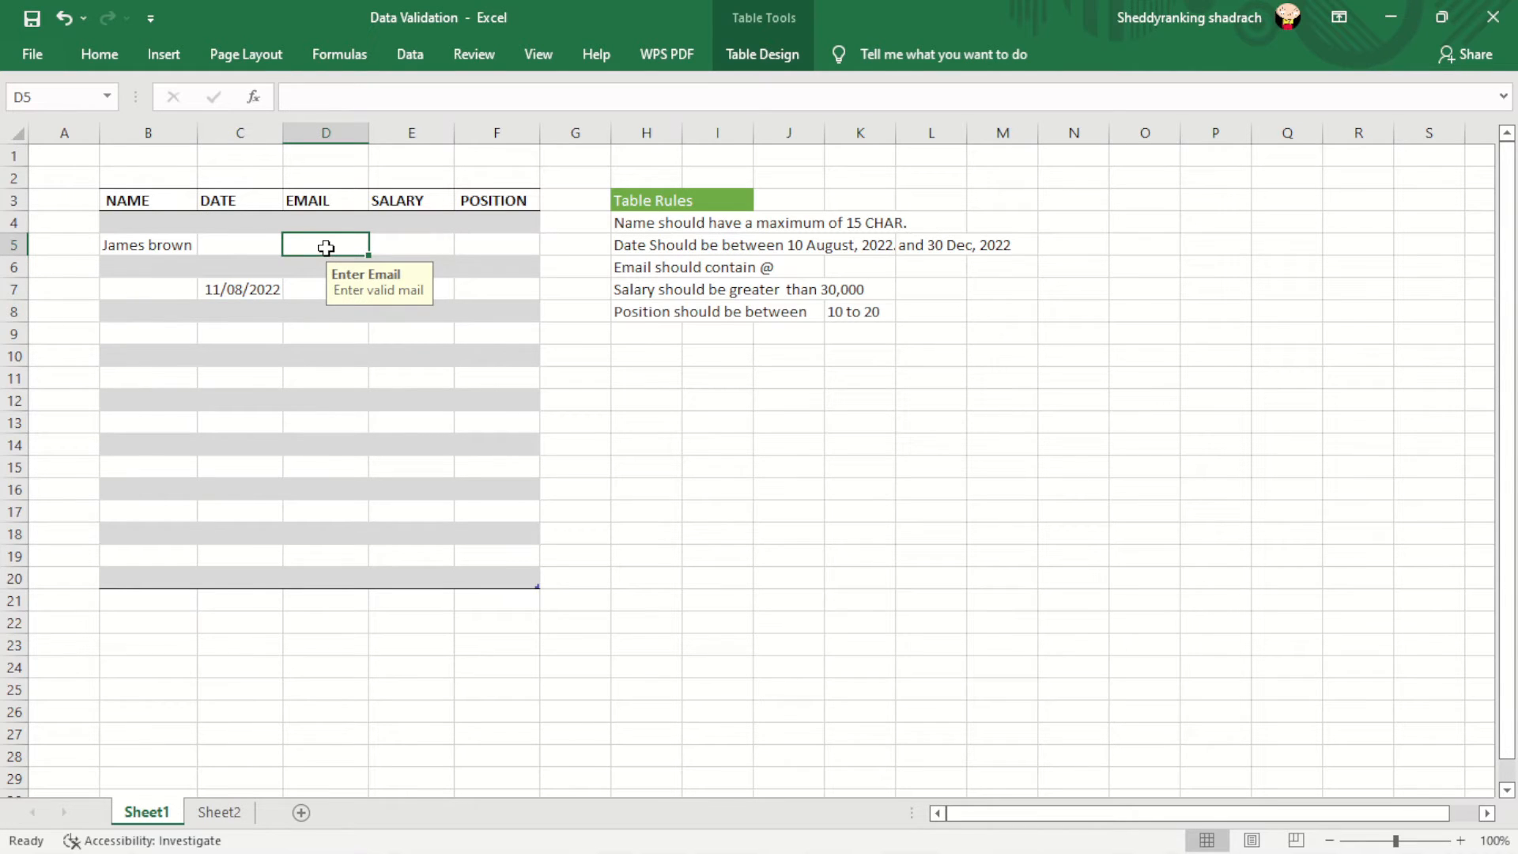
- Give EMAIL cells D4:D20 the Custom rule =ISNUMBER(FIND("@",D4:D20))
left_click_drag(335, 219, 338, 579)
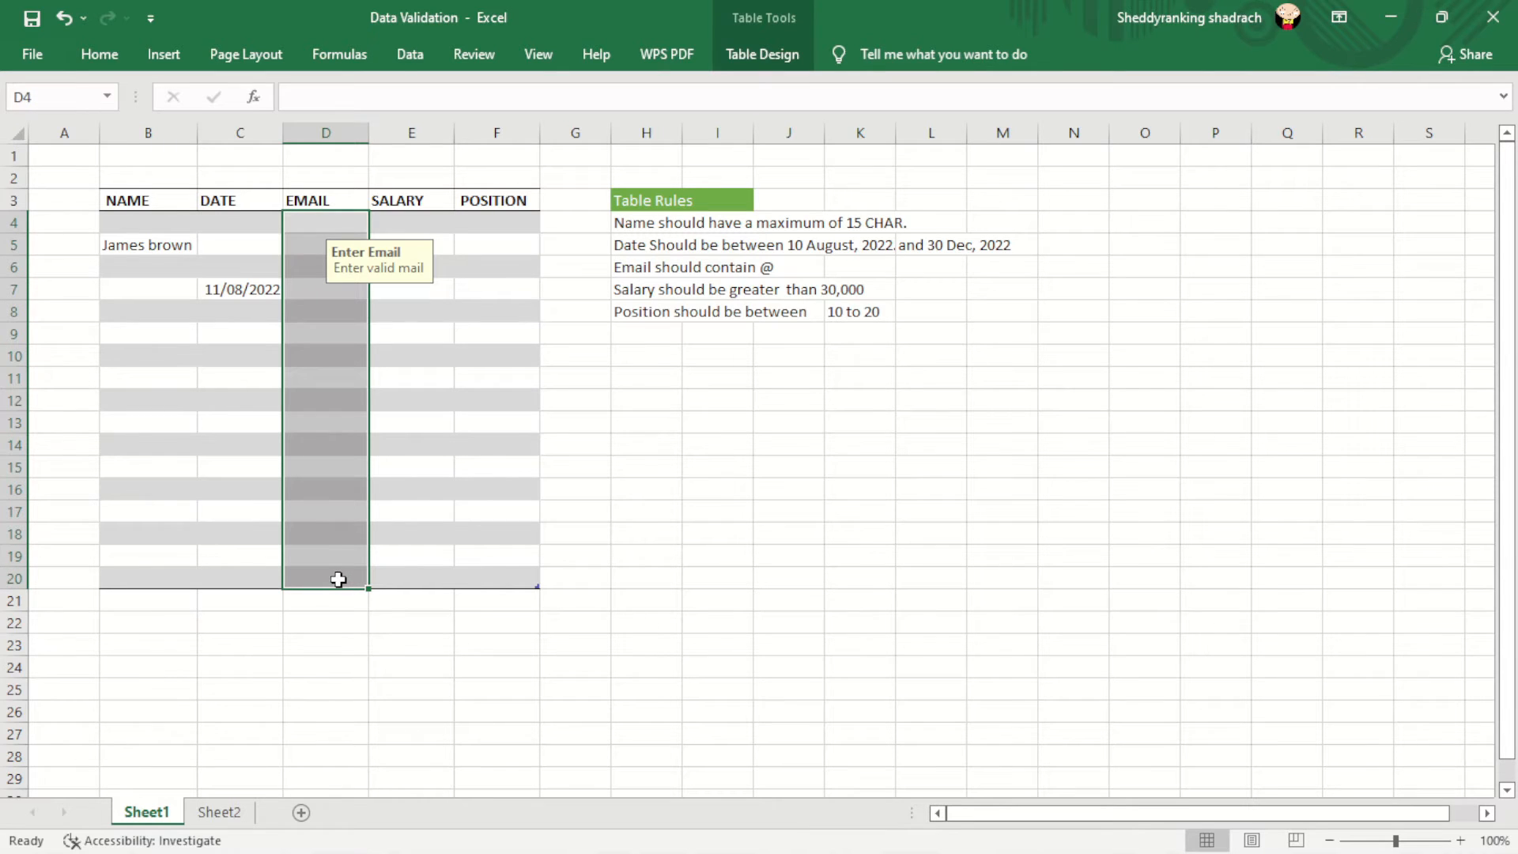
left_click(411, 57)
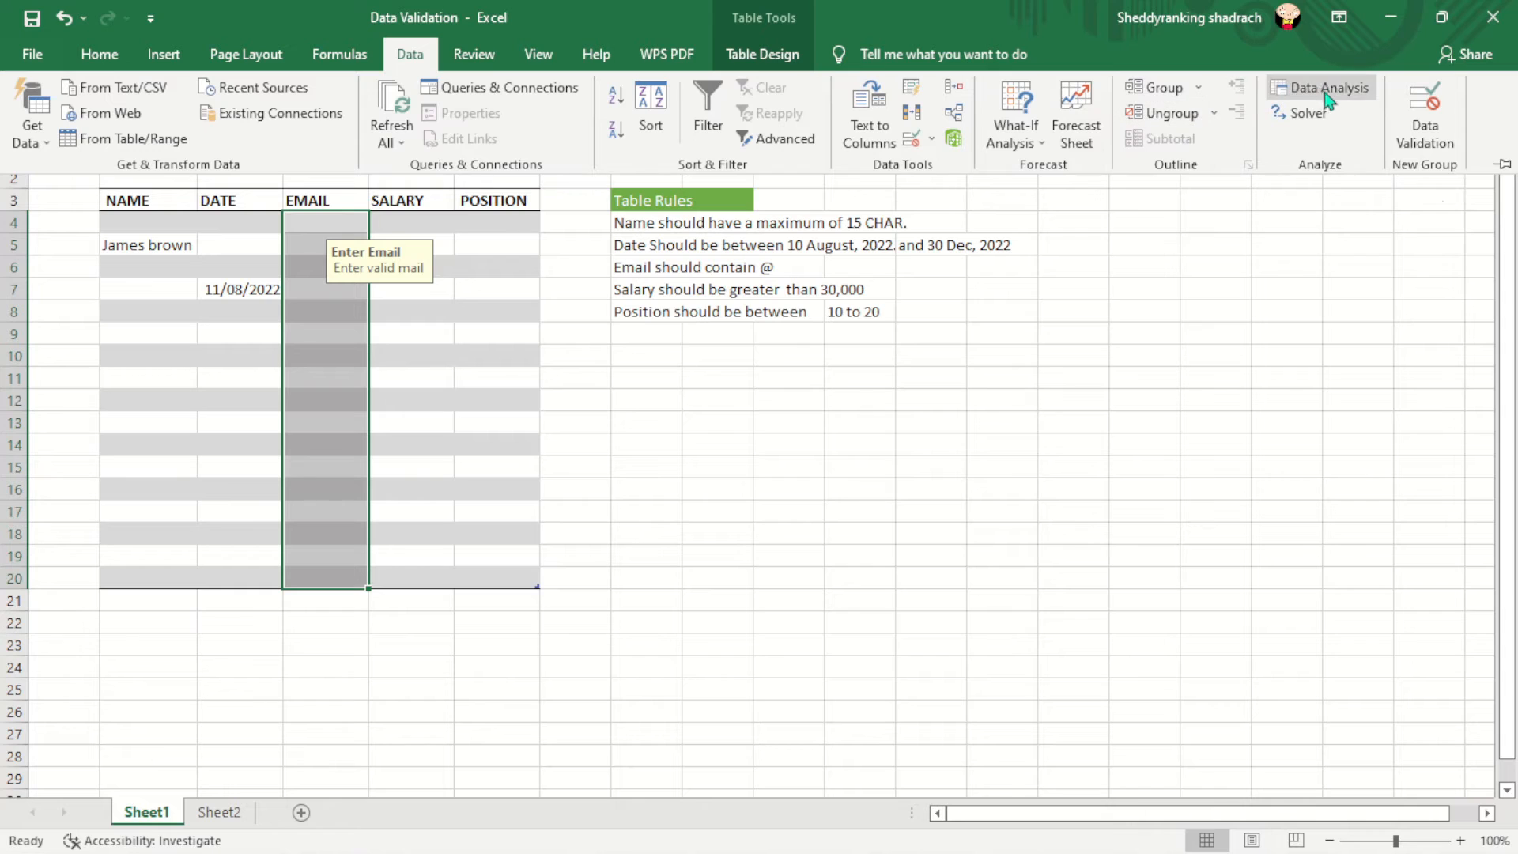
left_click(1428, 133)
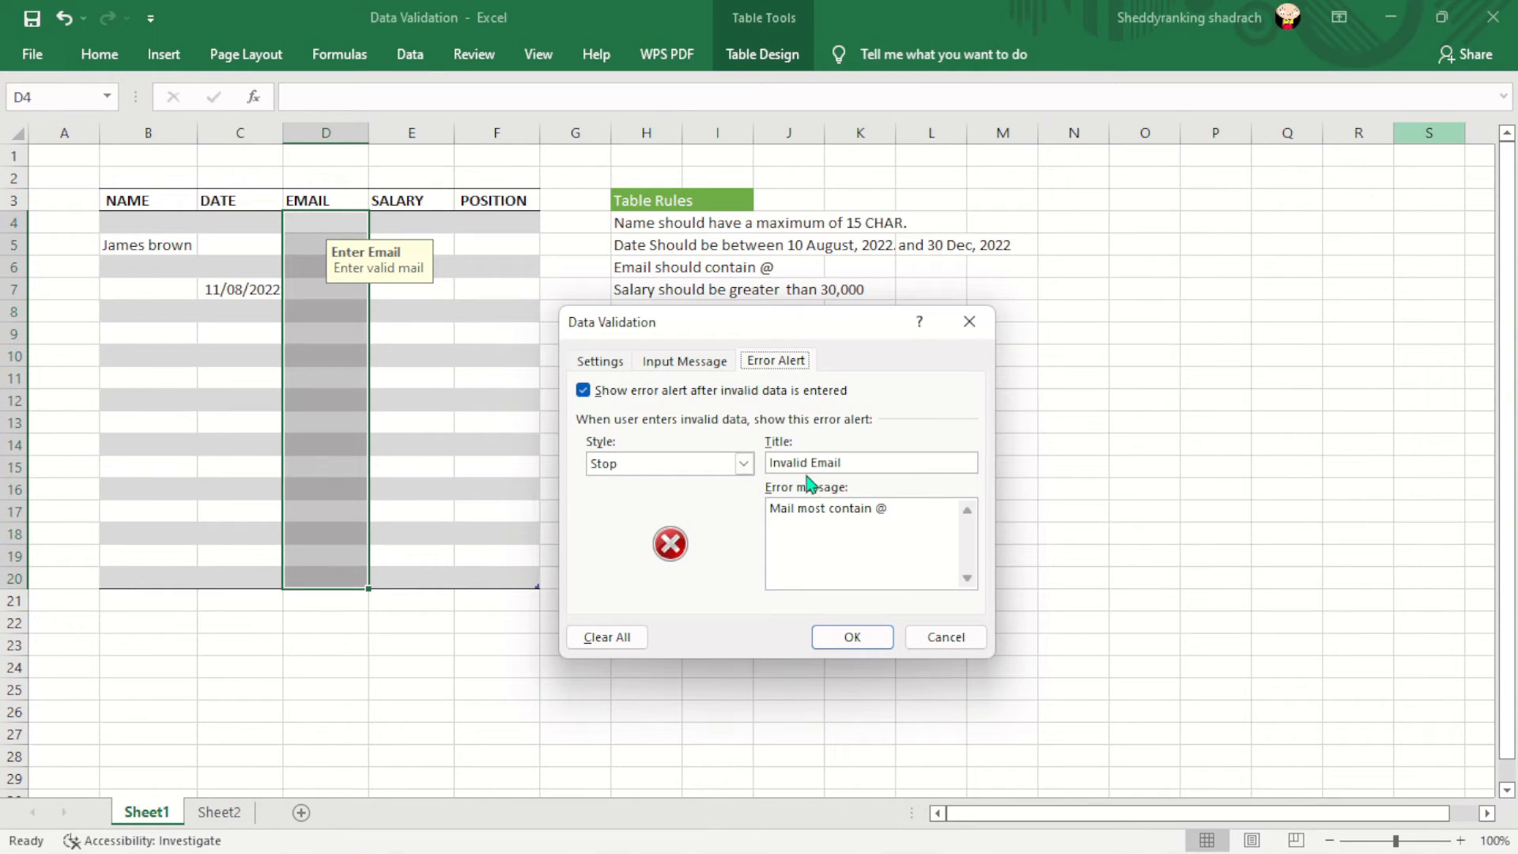
left_click(614, 364)
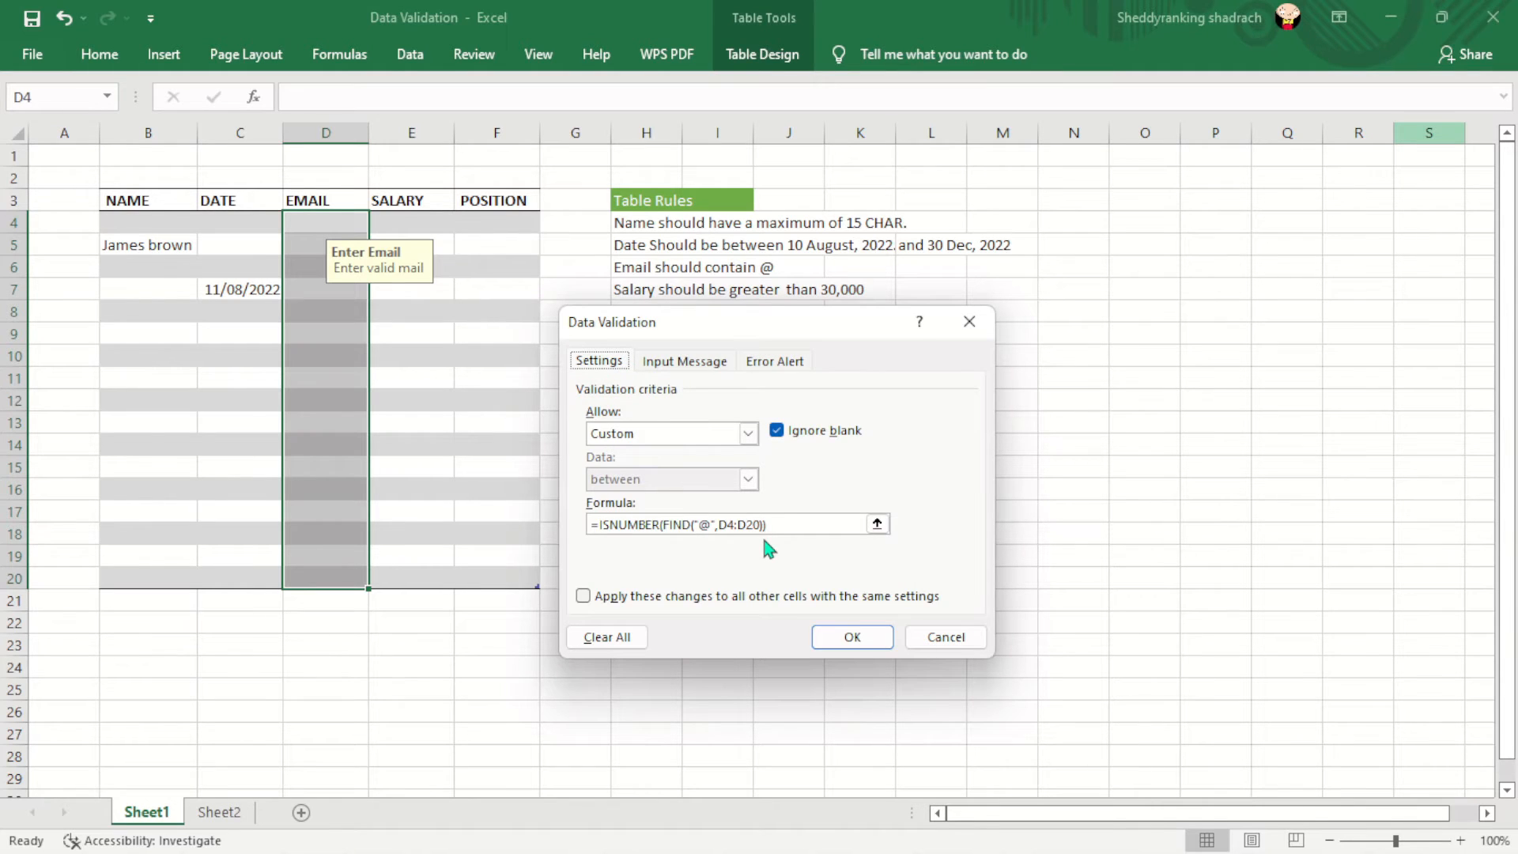
left_click(748, 433)
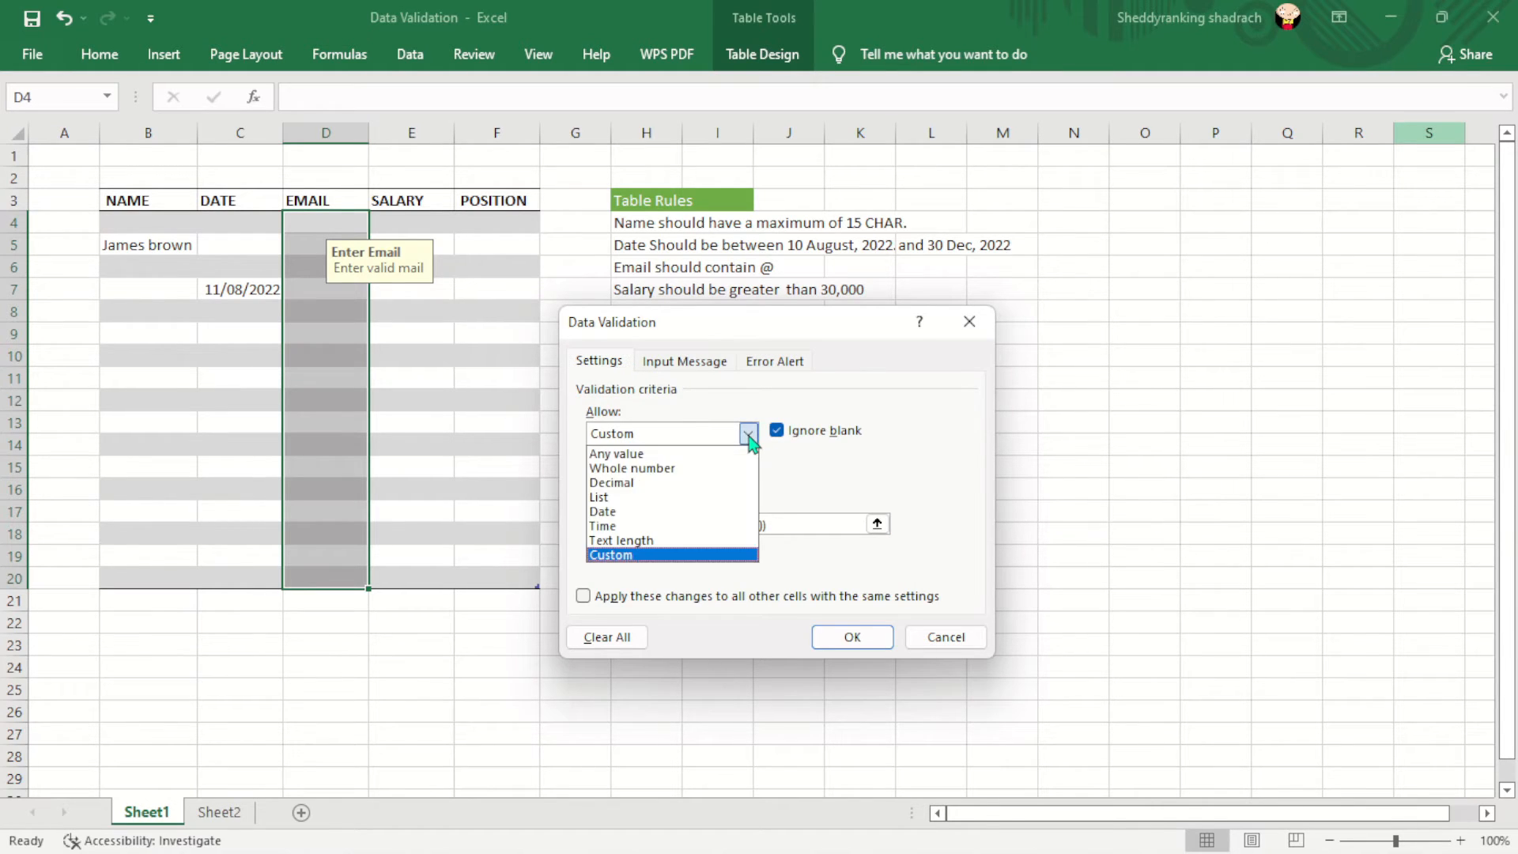
left_click(644, 555)
left_click(775, 530)
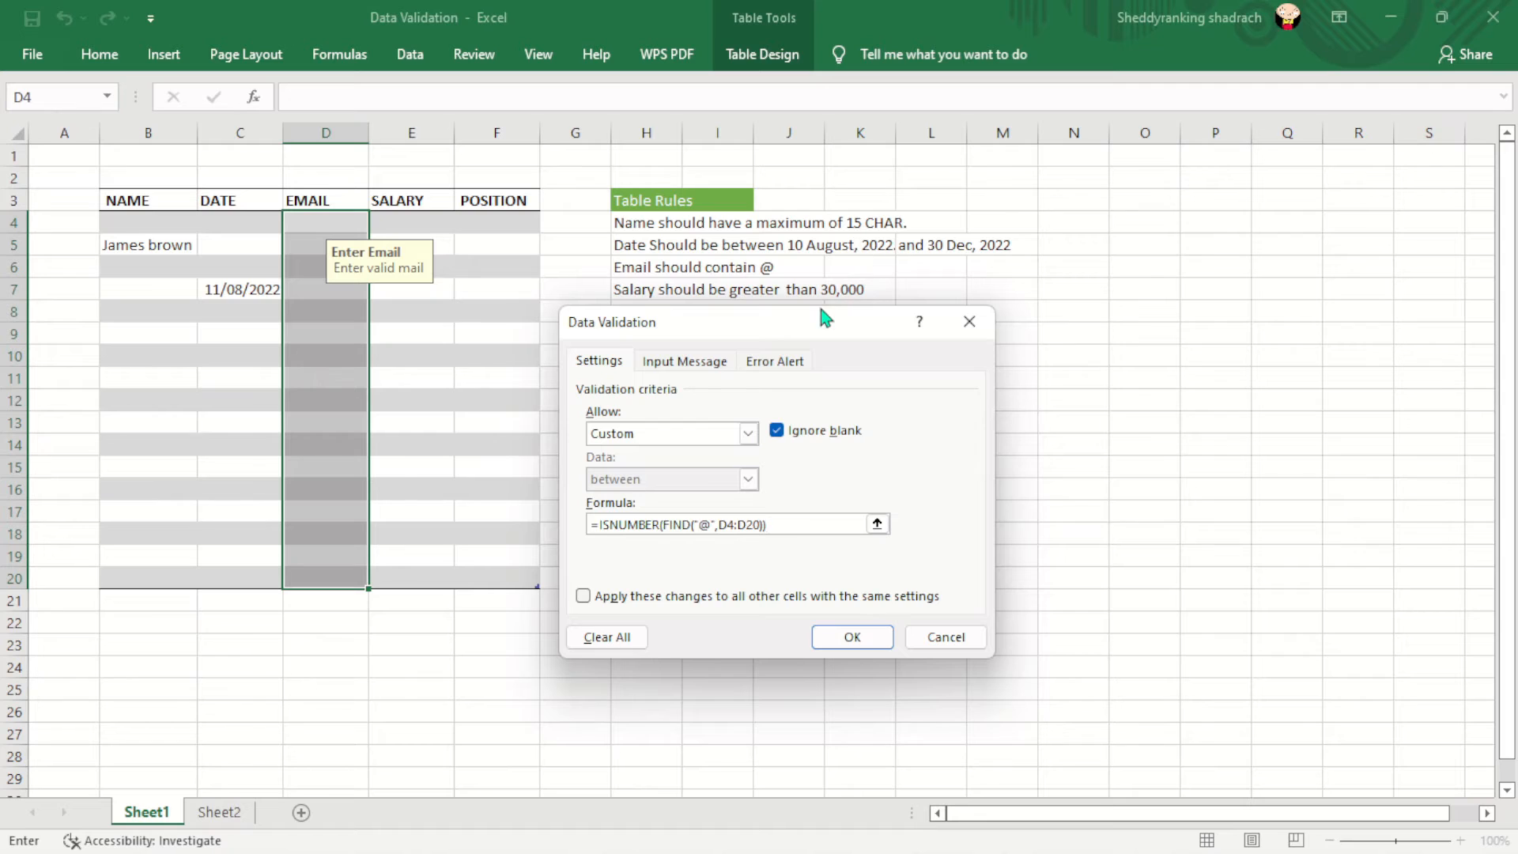
left_click_drag(808, 324, 942, 255)
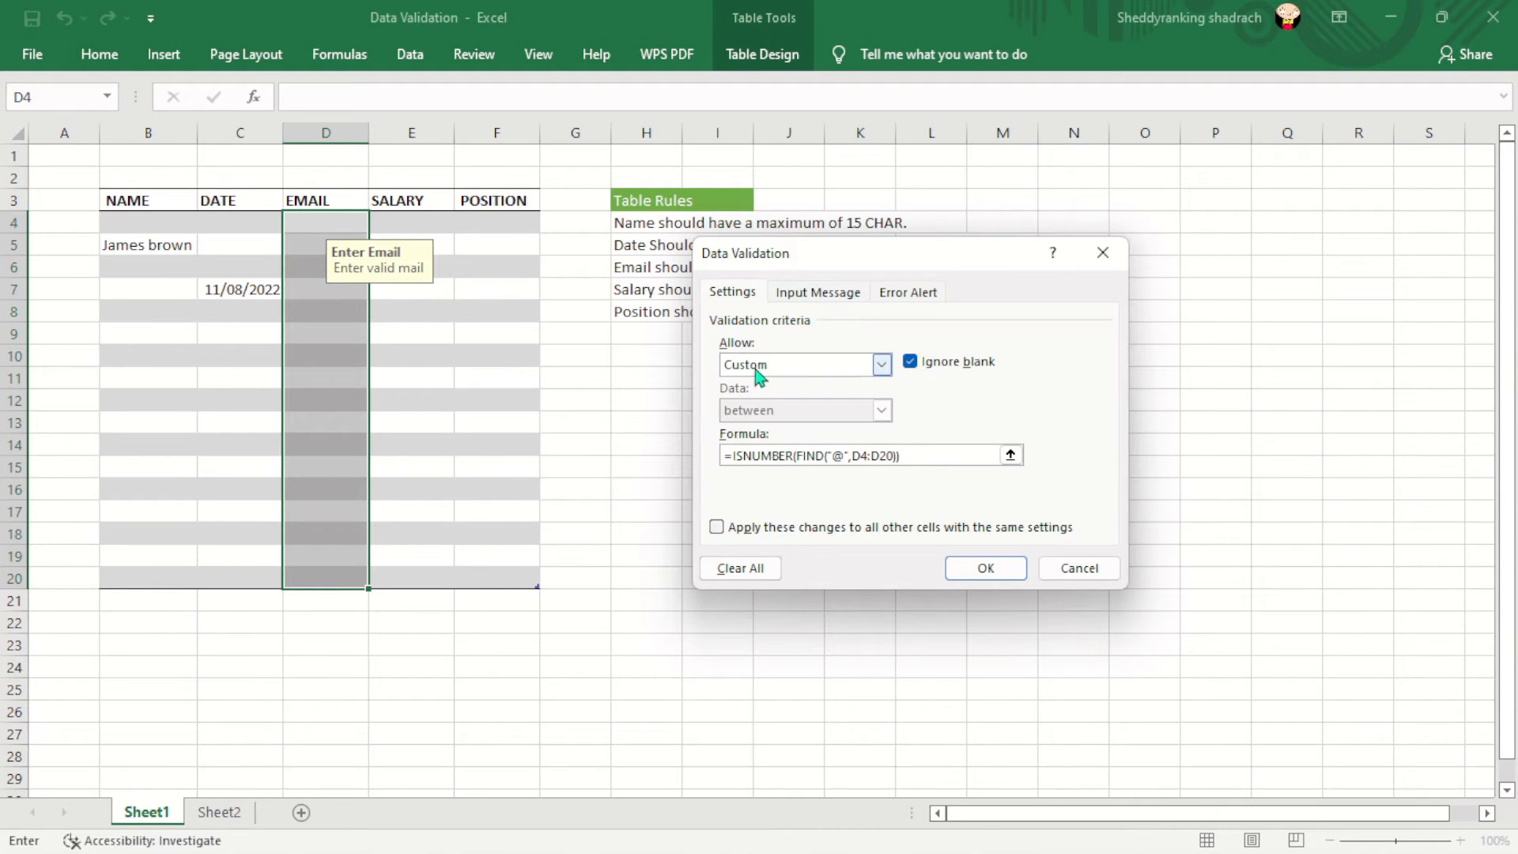
- Confirm the 'Enter Email' prompt and 'Invalid Email' Stop alert, then apply the rule
left_click(817, 292)
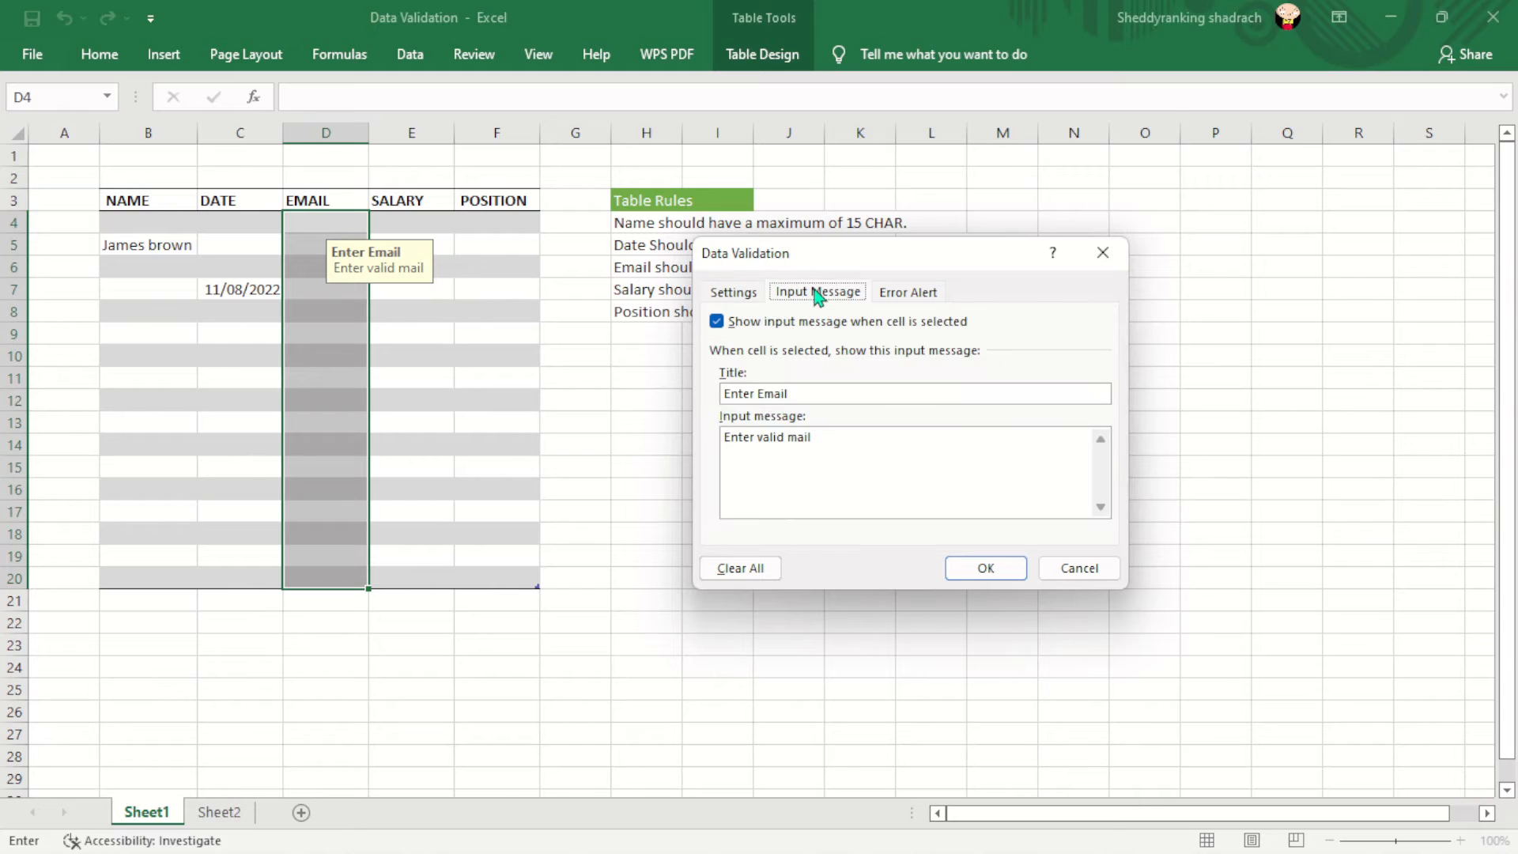
left_click(817, 390)
left_click(916, 298)
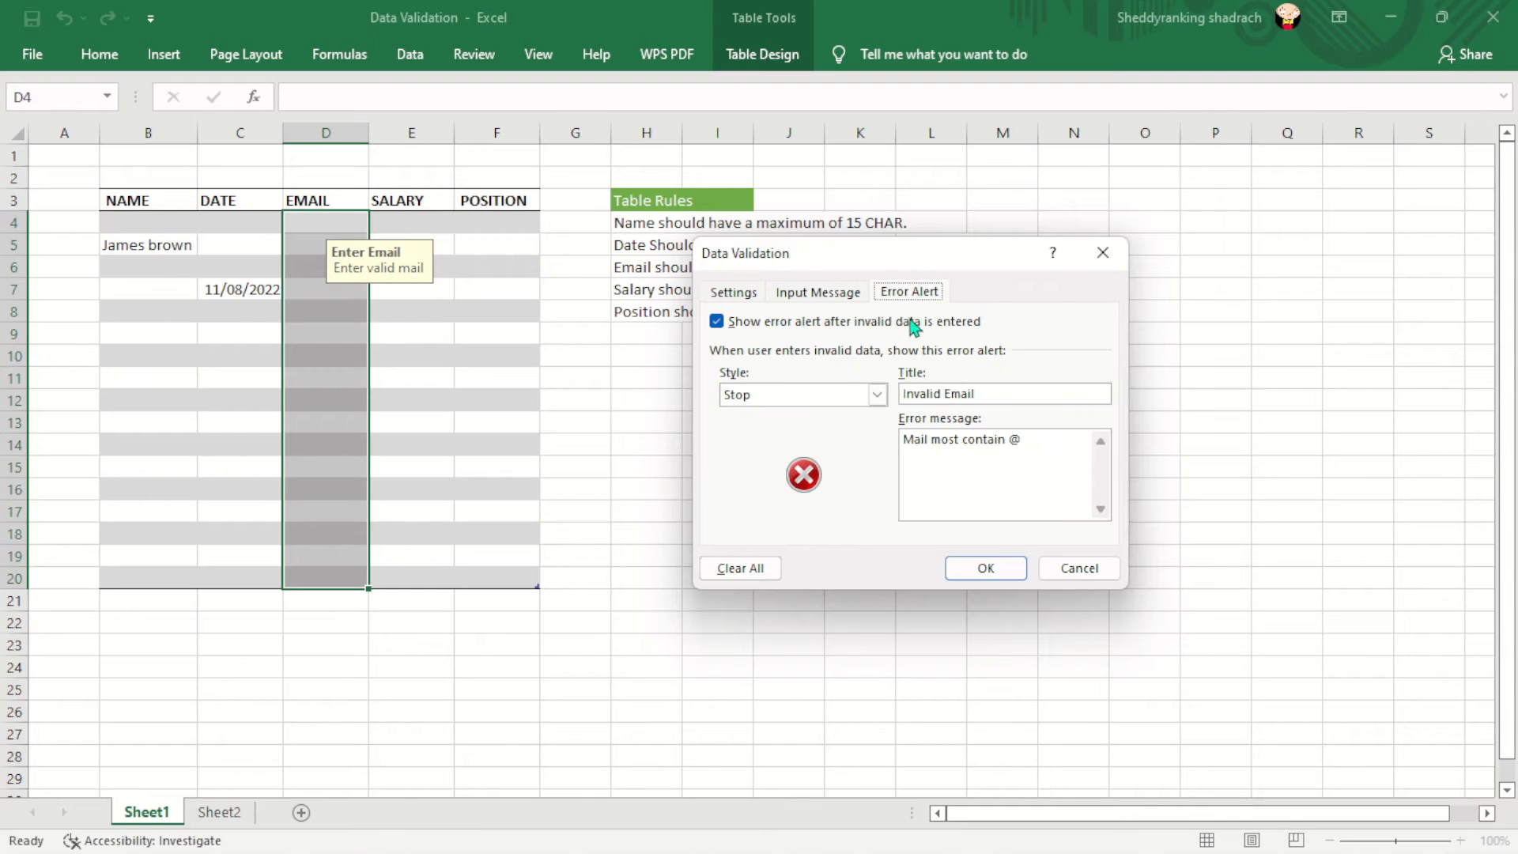
left_click(1034, 445)
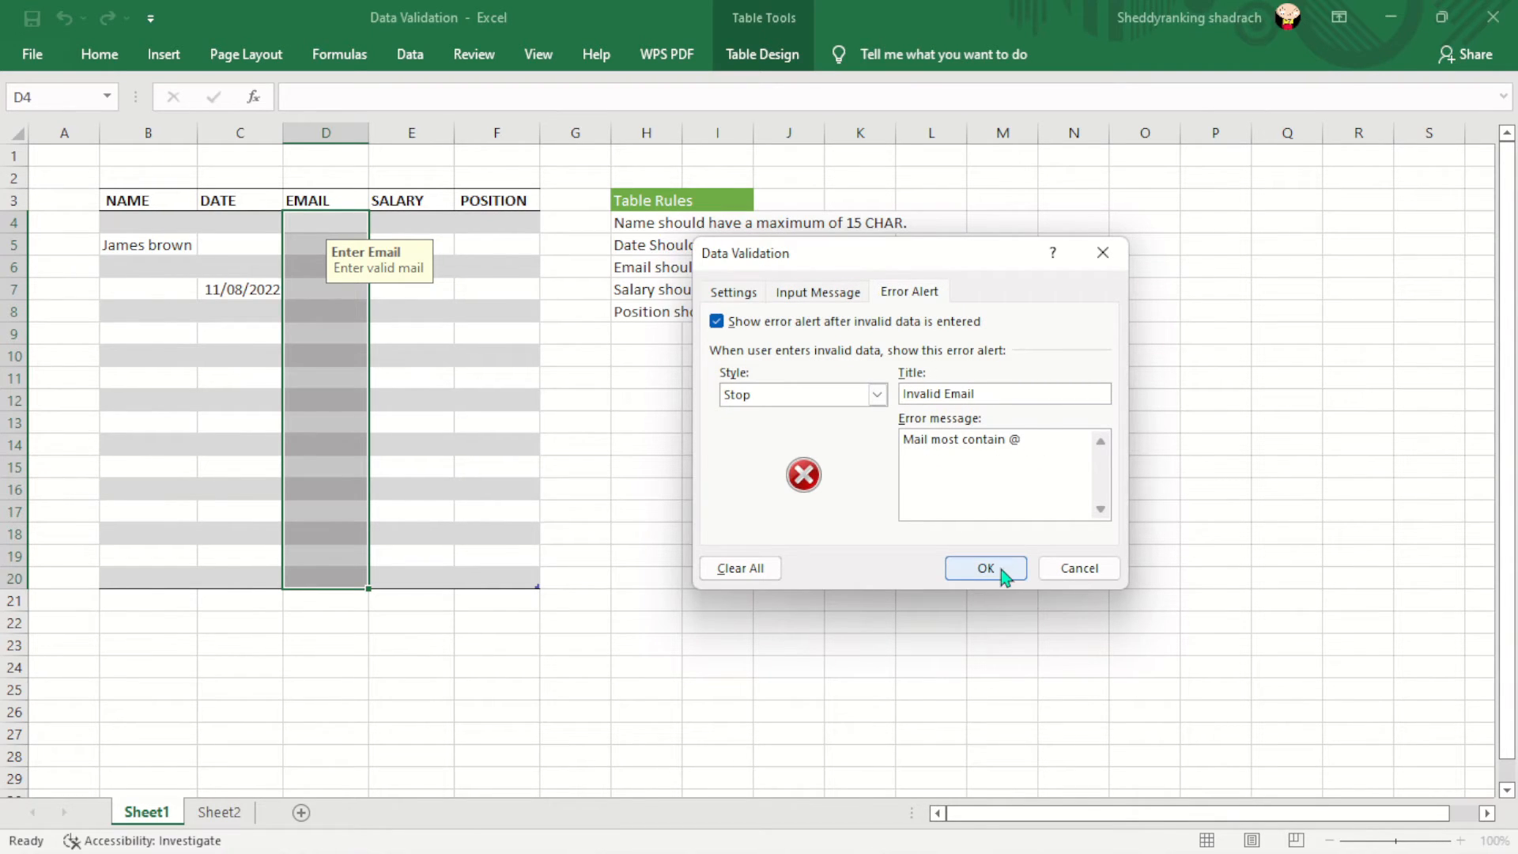
left_click(986, 568)
- Enter text without an @ in D8 and cancel the rejection
left_click(319, 313)
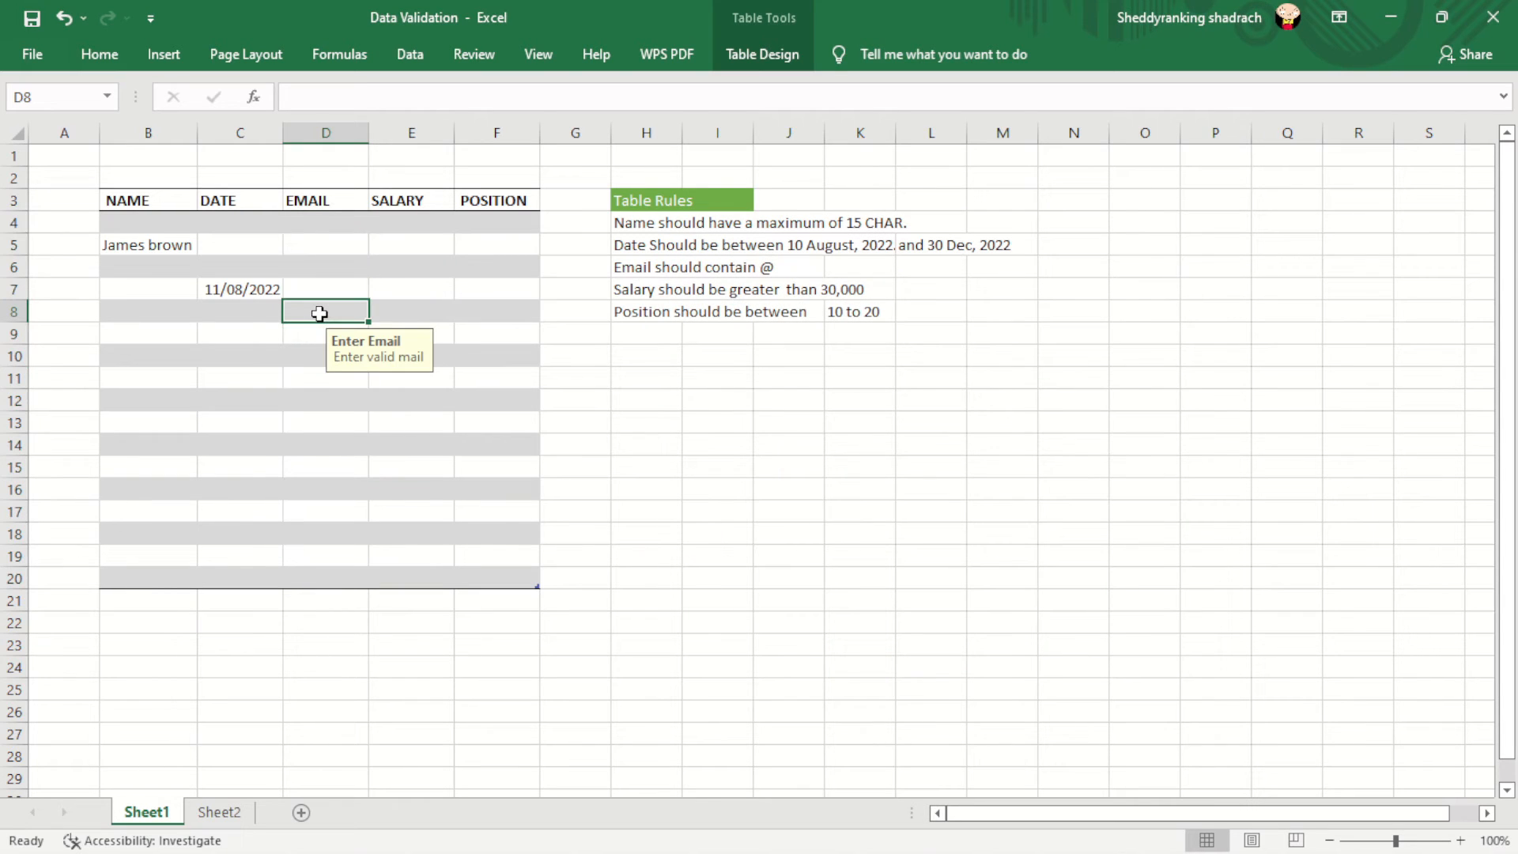
type("fajkldfhakljdsf")
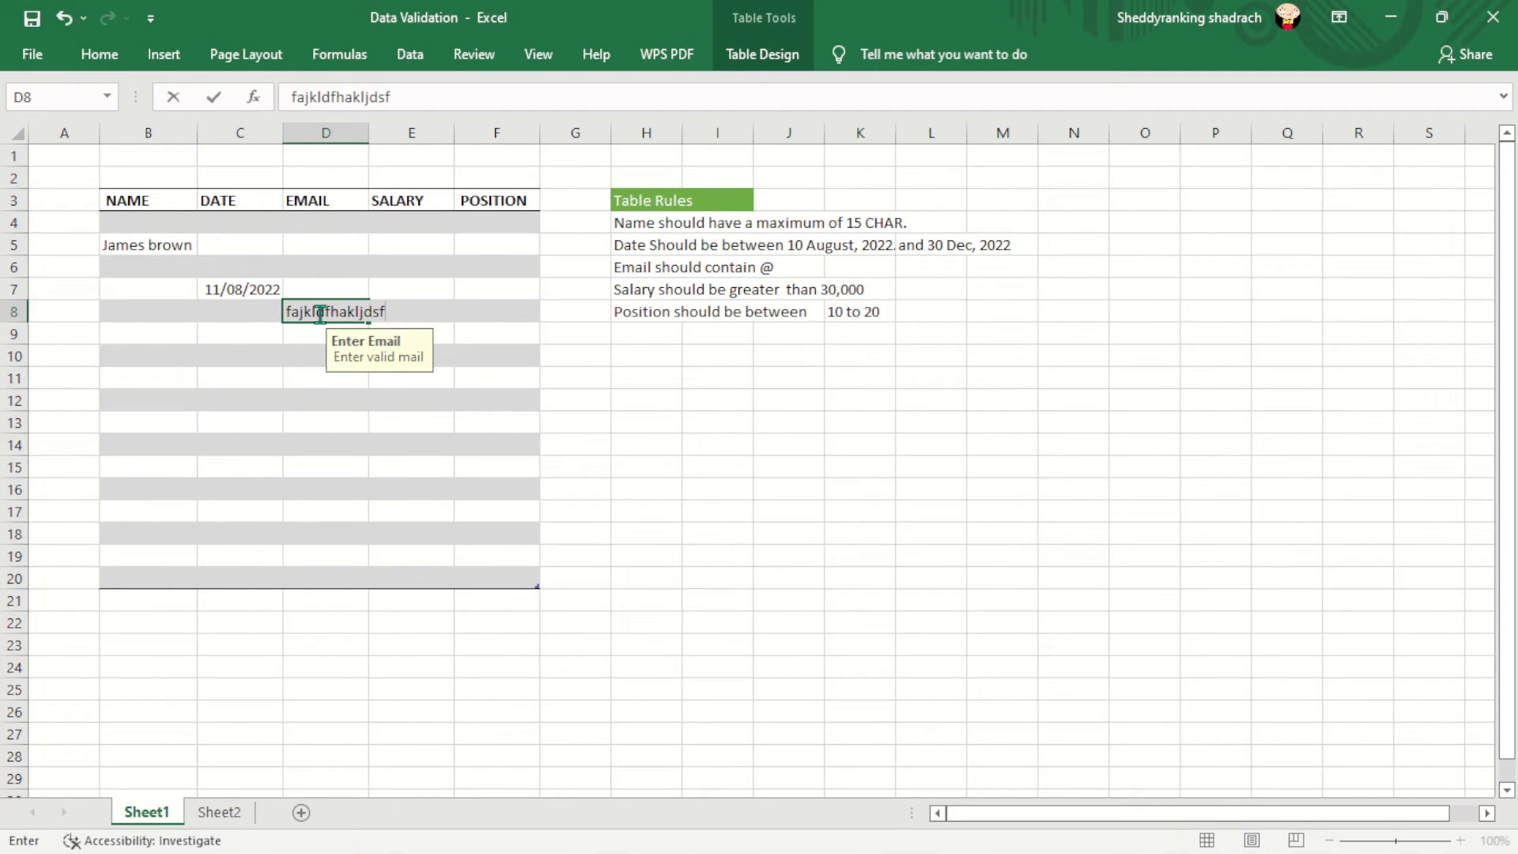
key("Return")
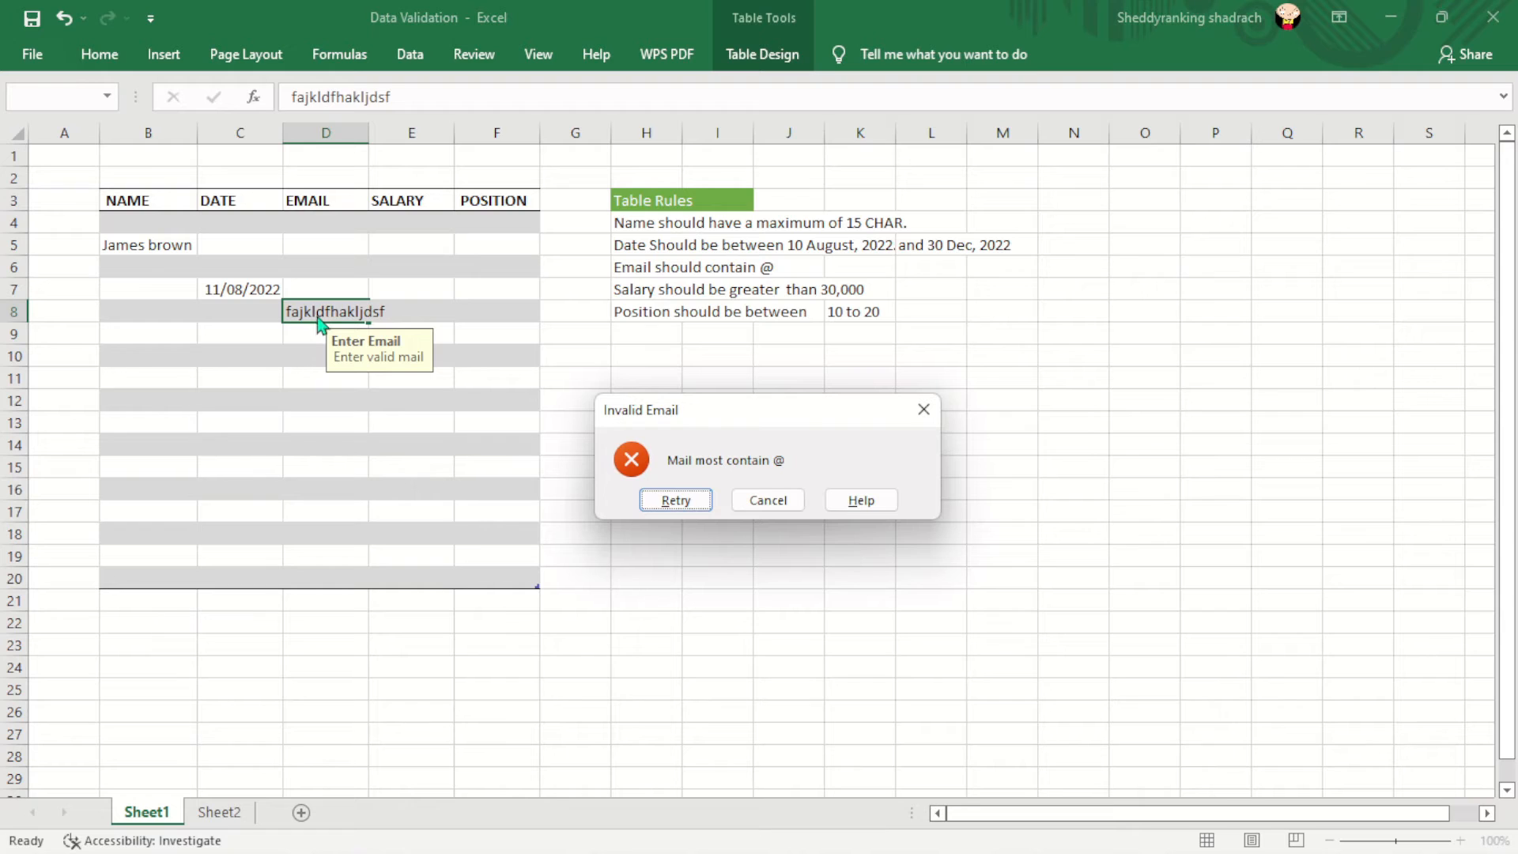
left_click(771, 505)
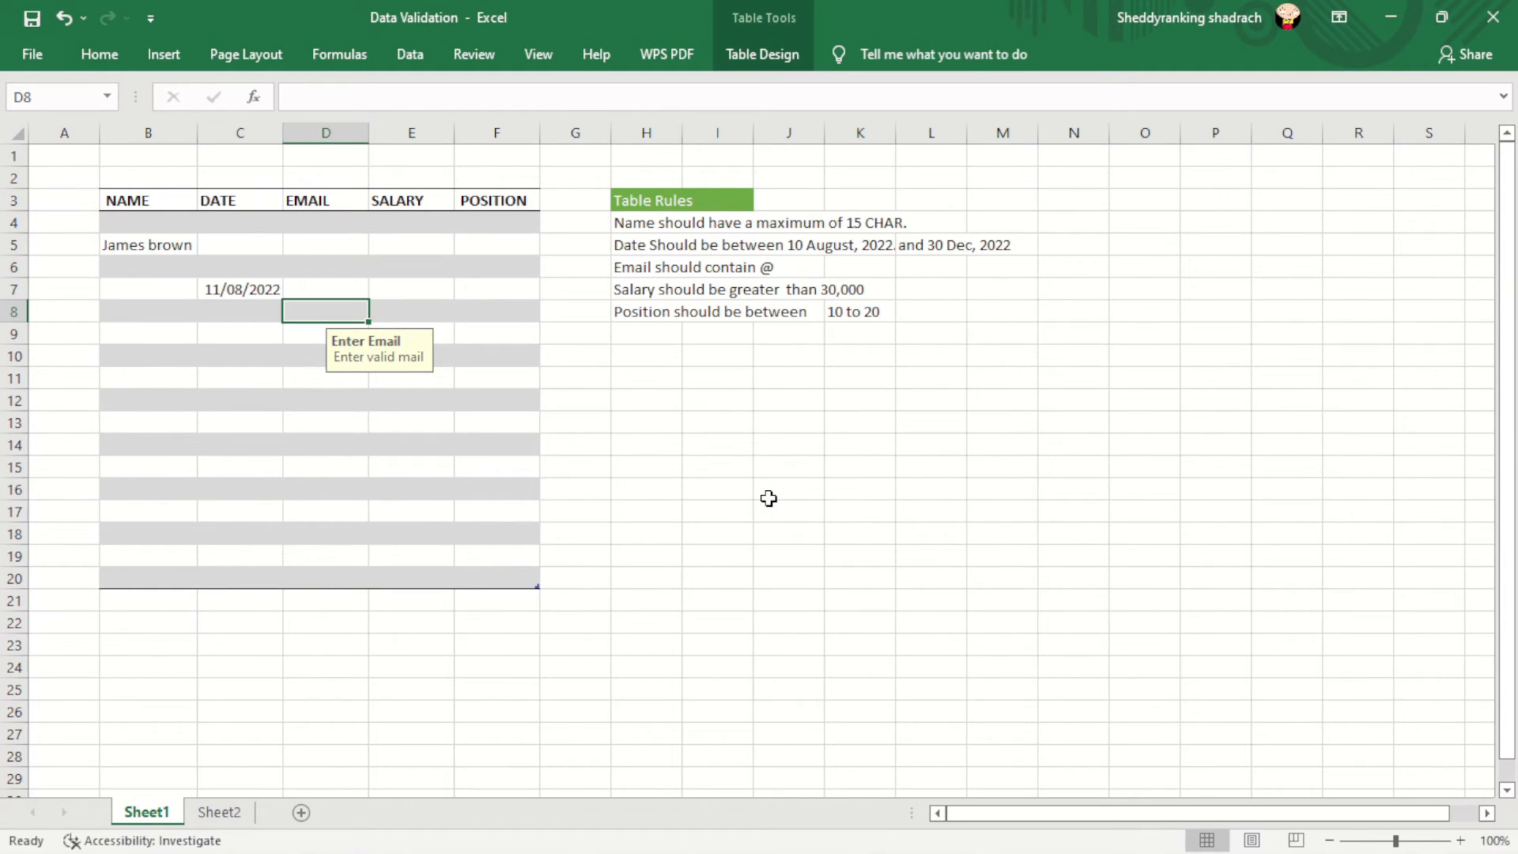
- Enter a sample address containing @ in D8 and autofit column D
type("e")
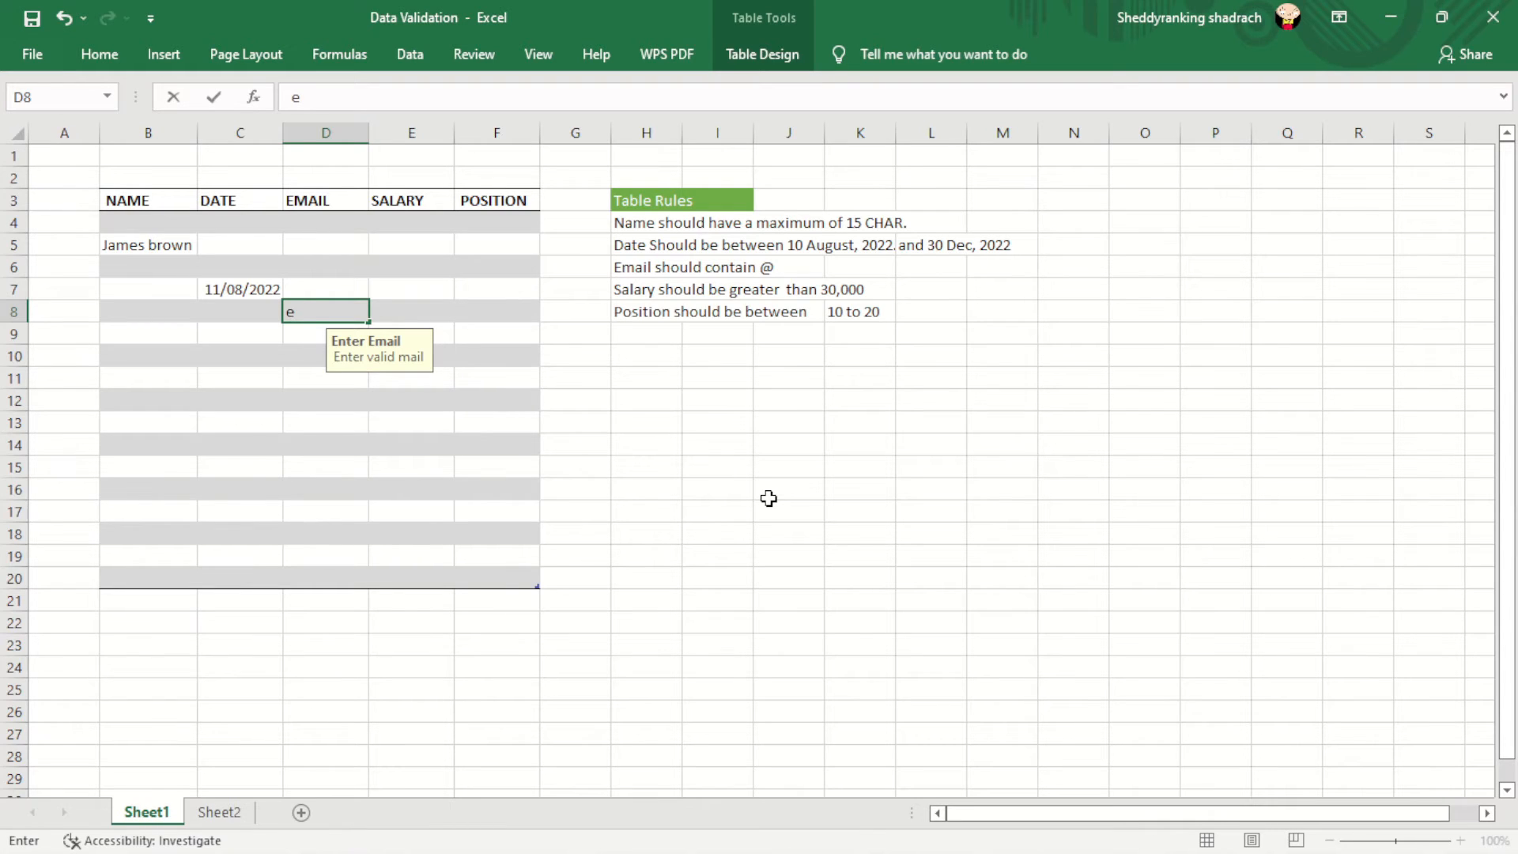
type("xample@")
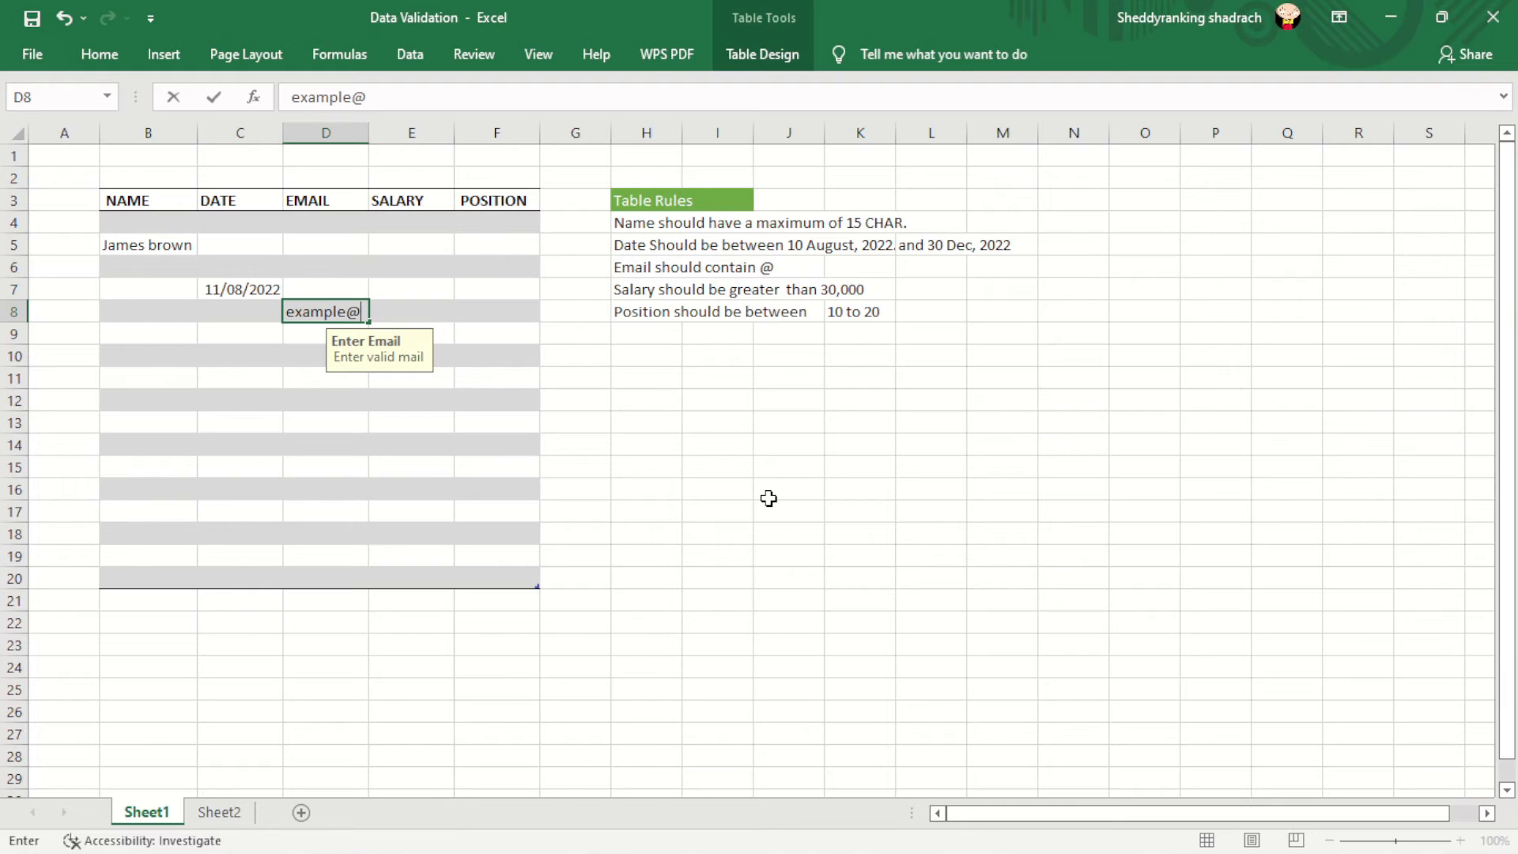
type("gmail.com")
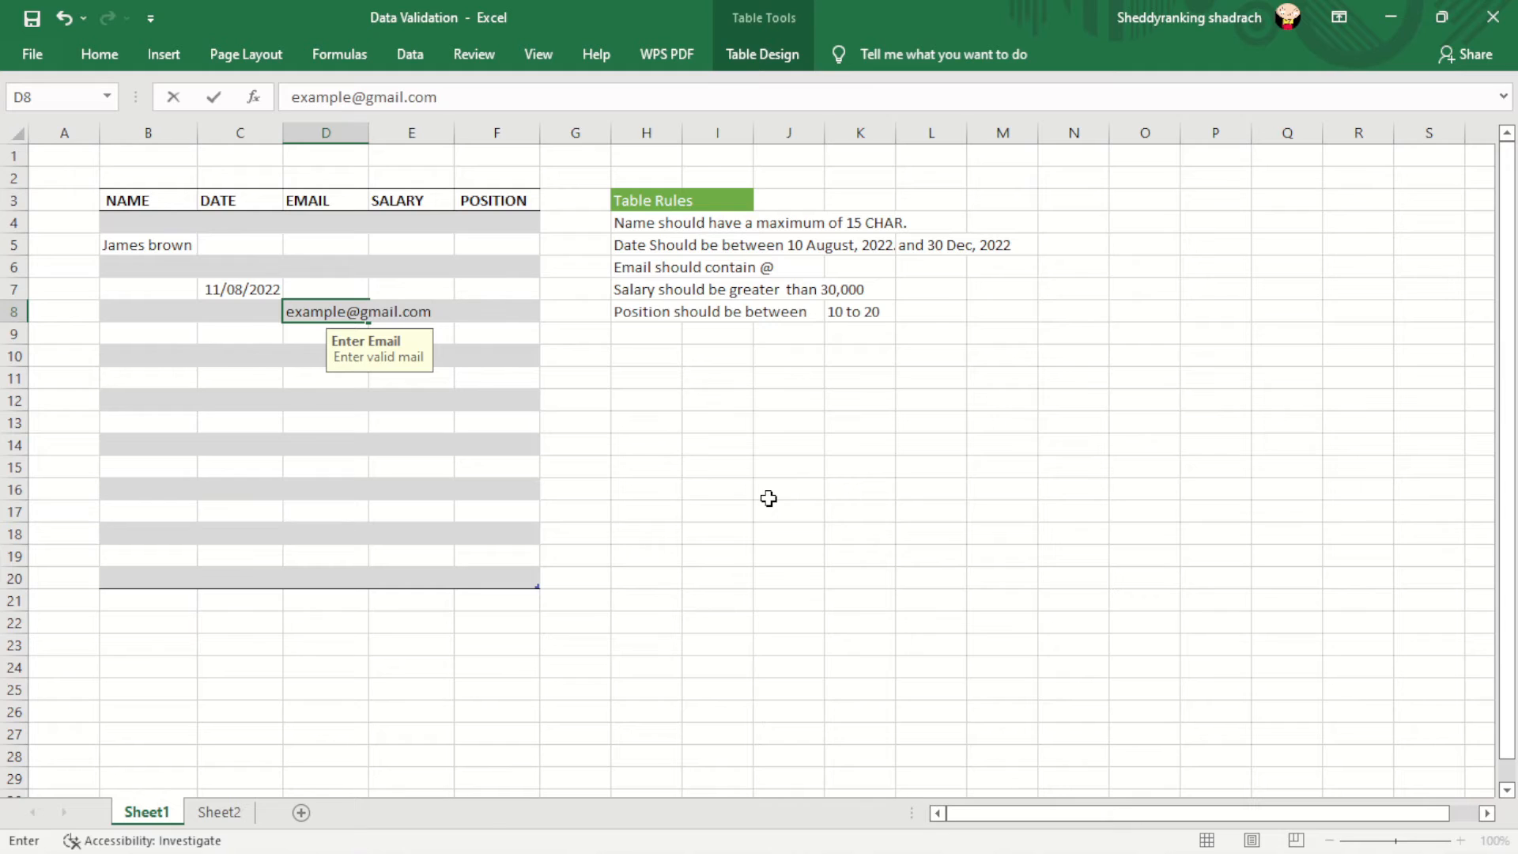
key("Return")
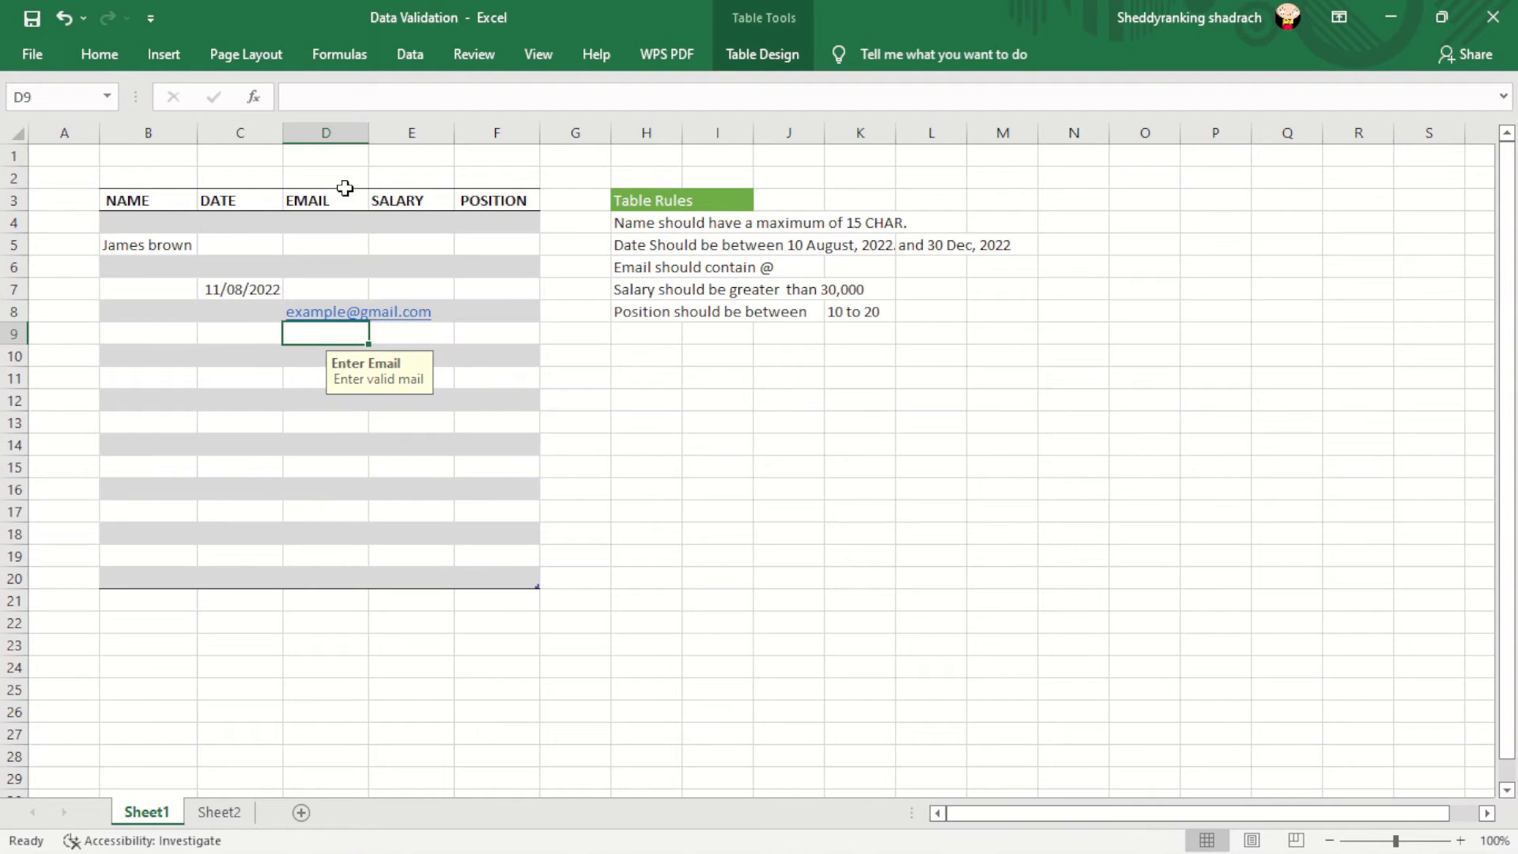
double_click(368, 128)
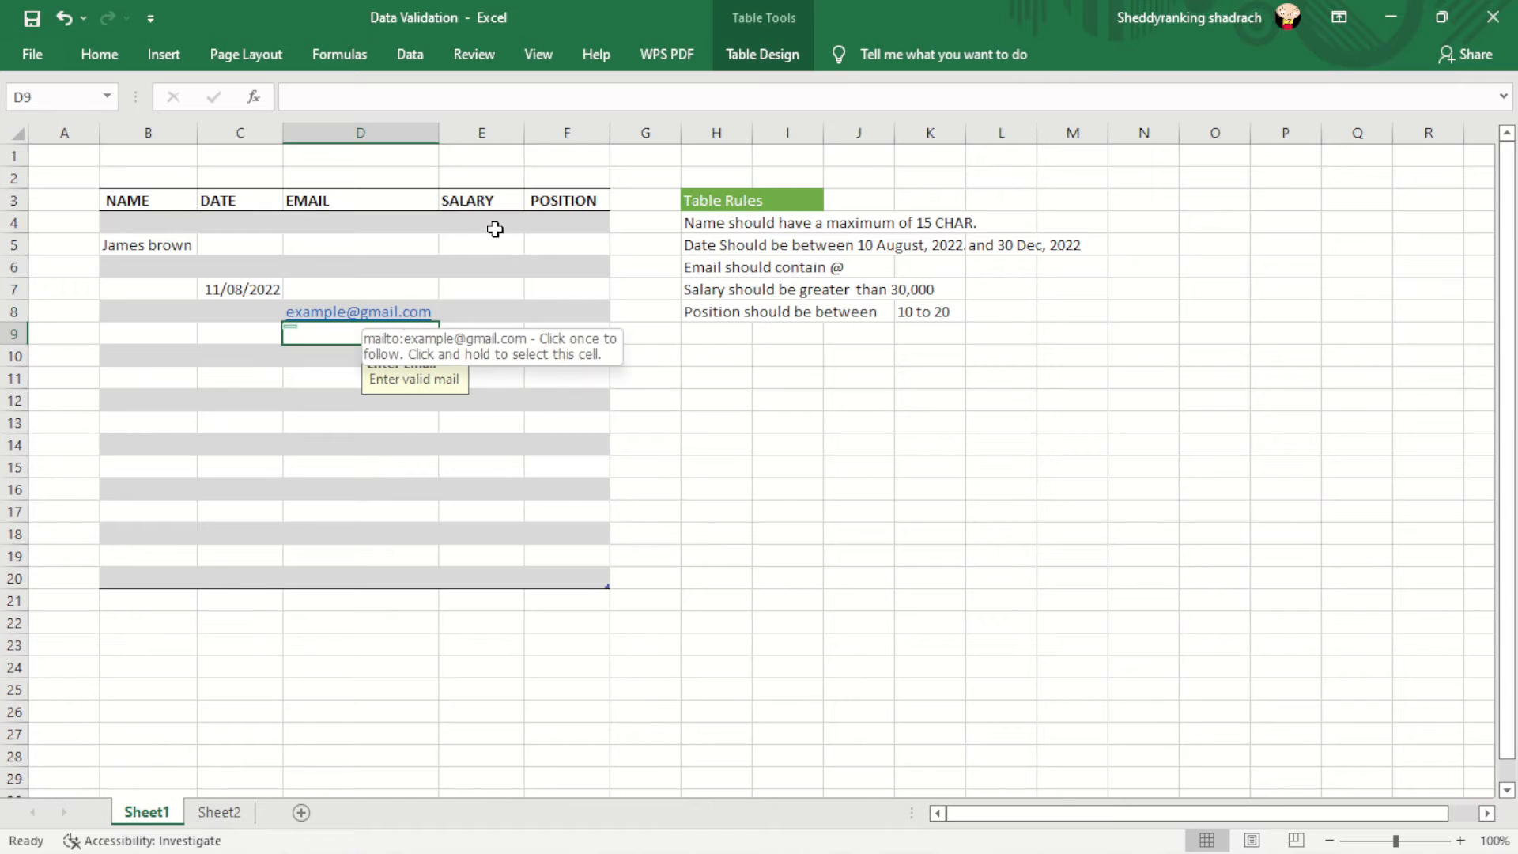
left_click(480, 287)
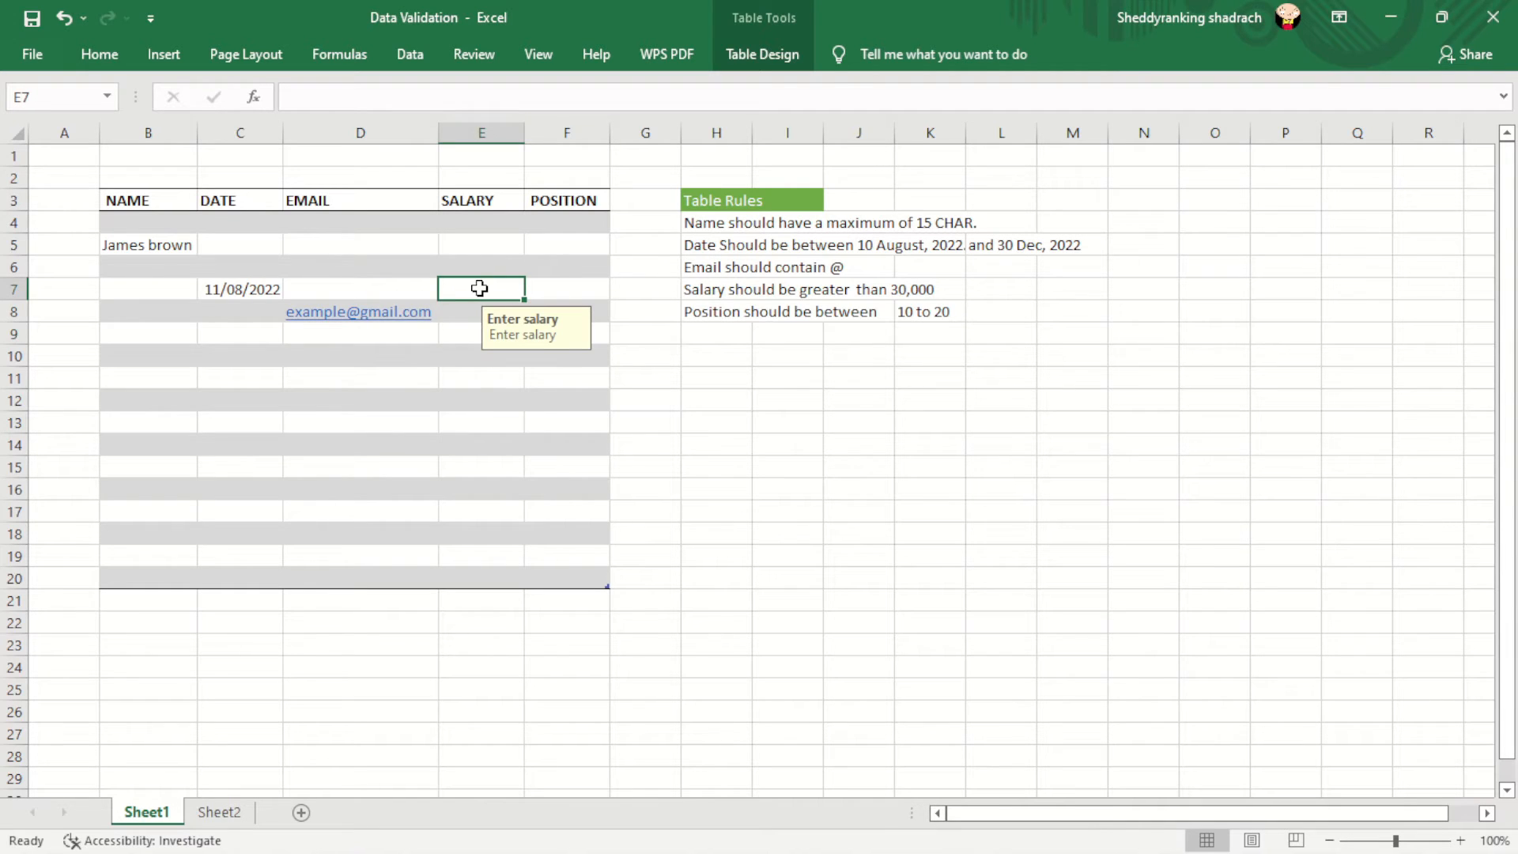
- Set SALARY cells E4:E20 to allow decimals greater than 30000
left_click_drag(478, 221, 500, 570)
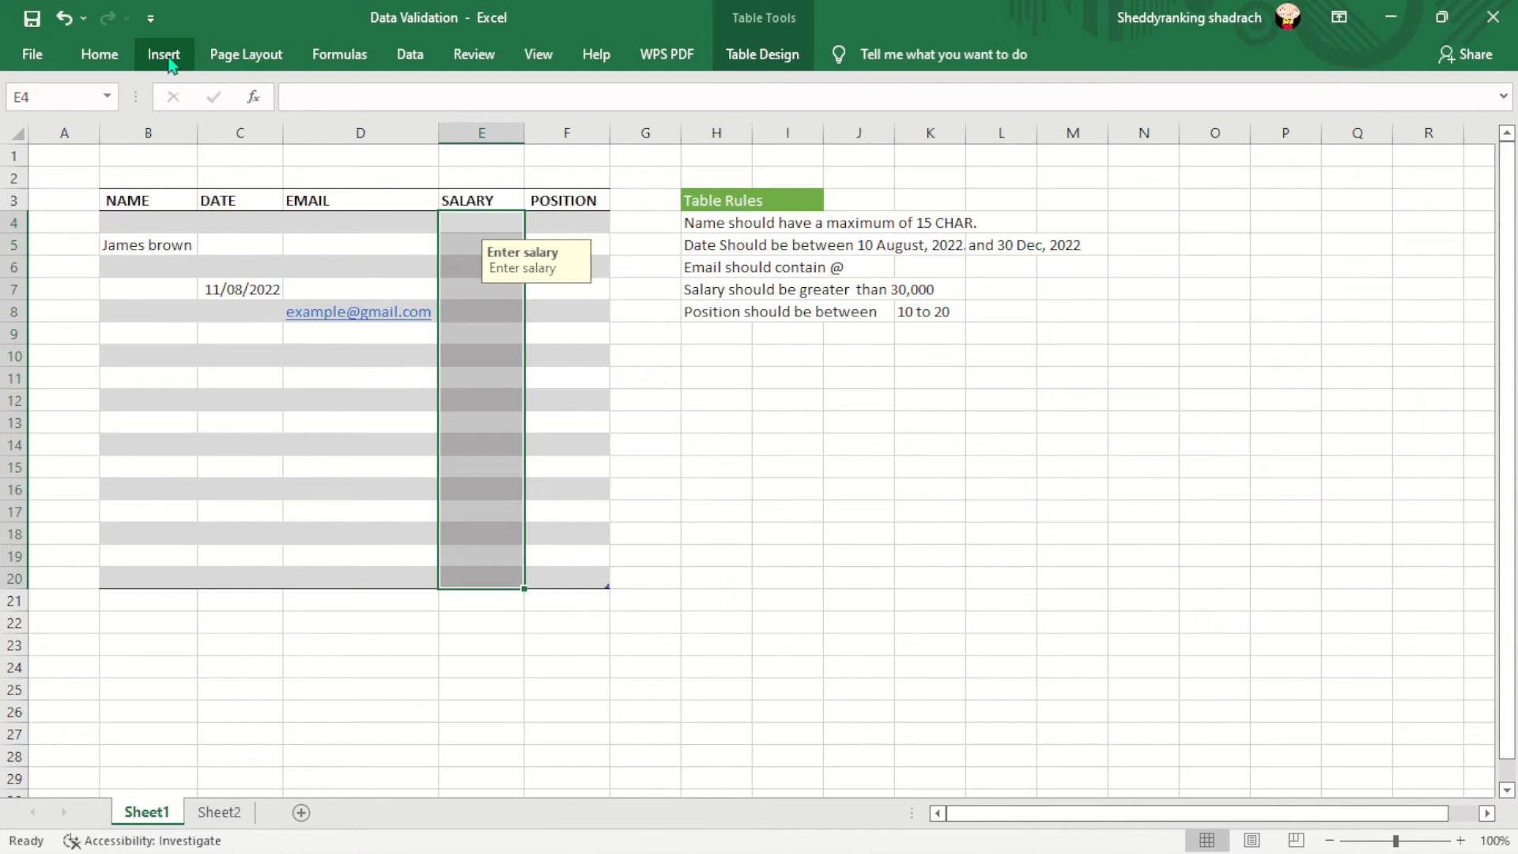
left_click(414, 58)
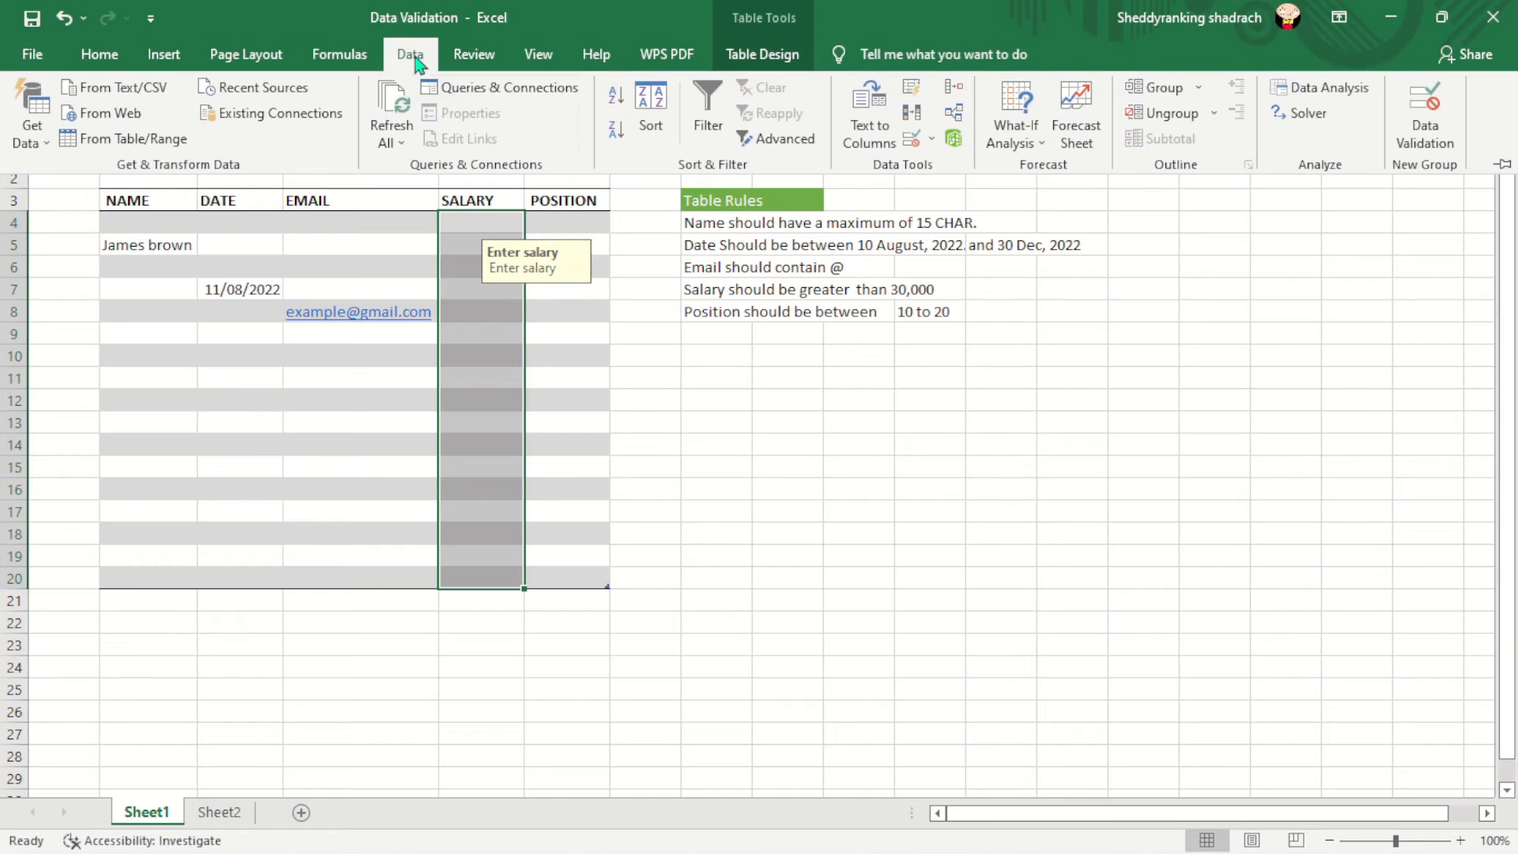
left_click(1433, 130)
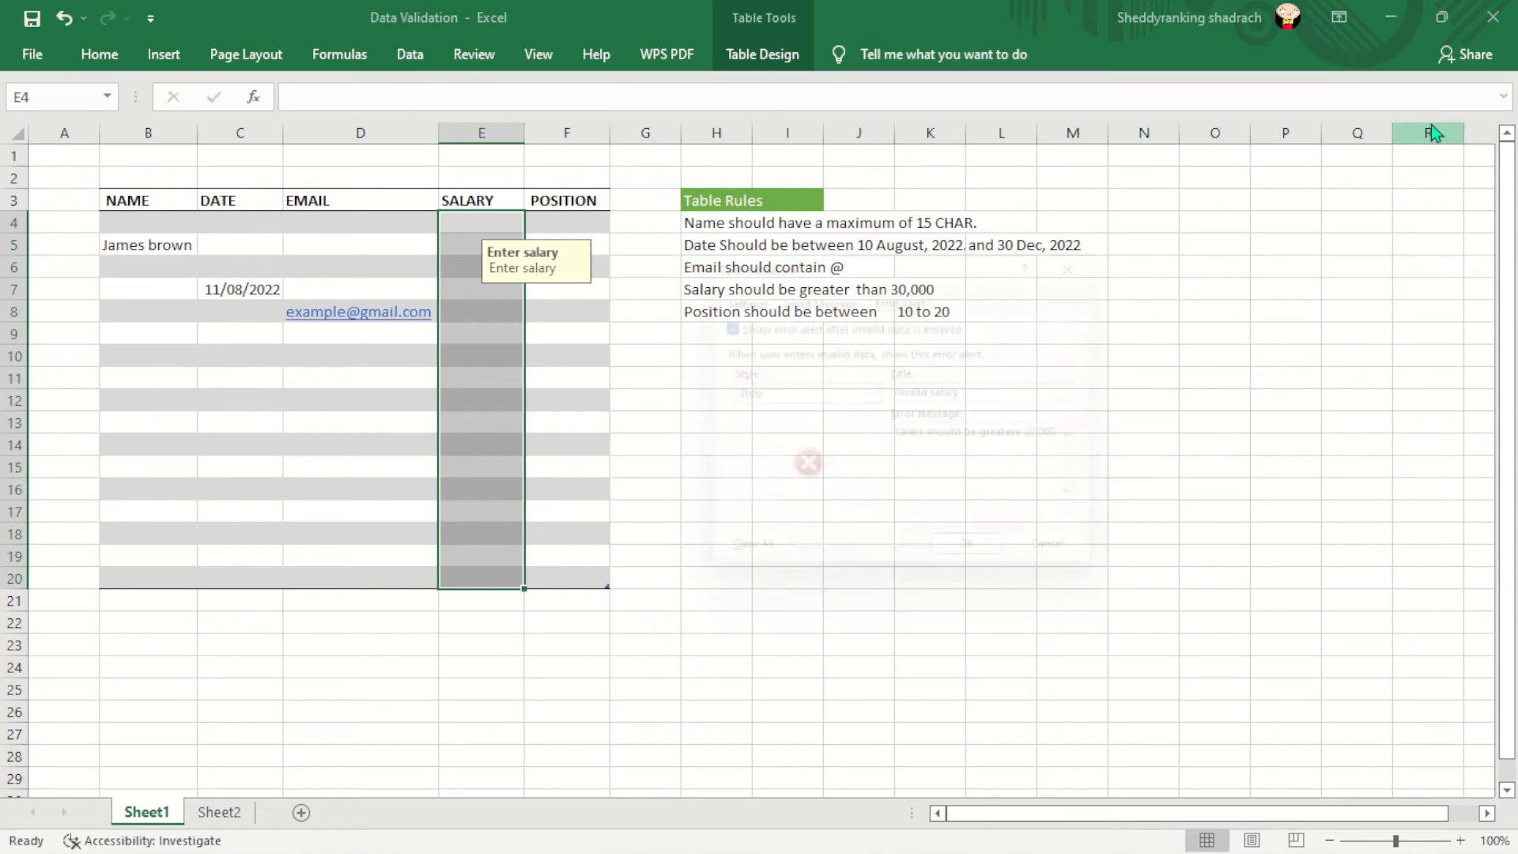
left_click(733, 295)
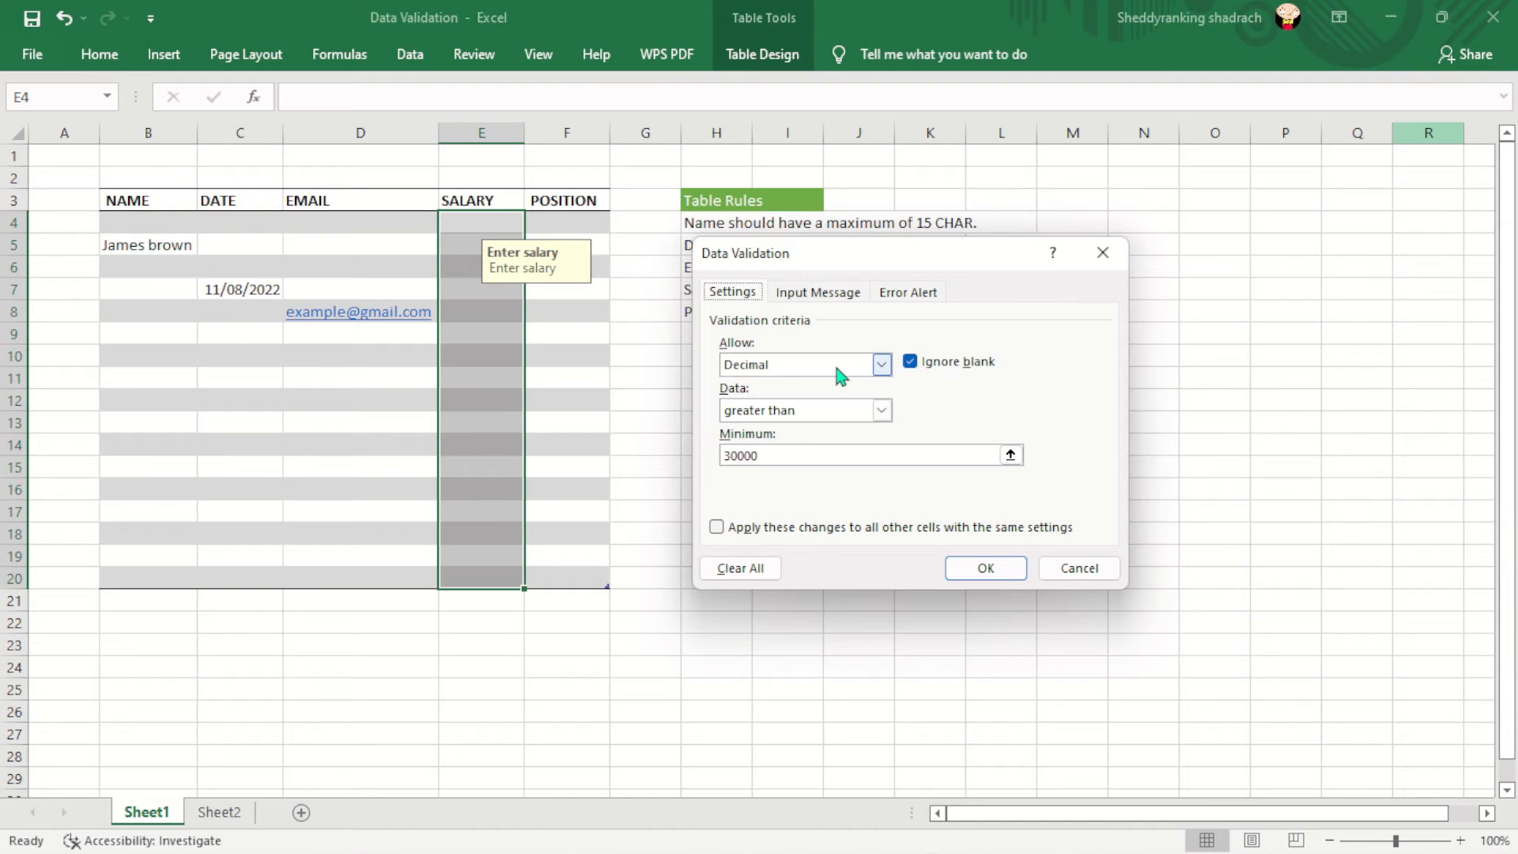
left_click(882, 365)
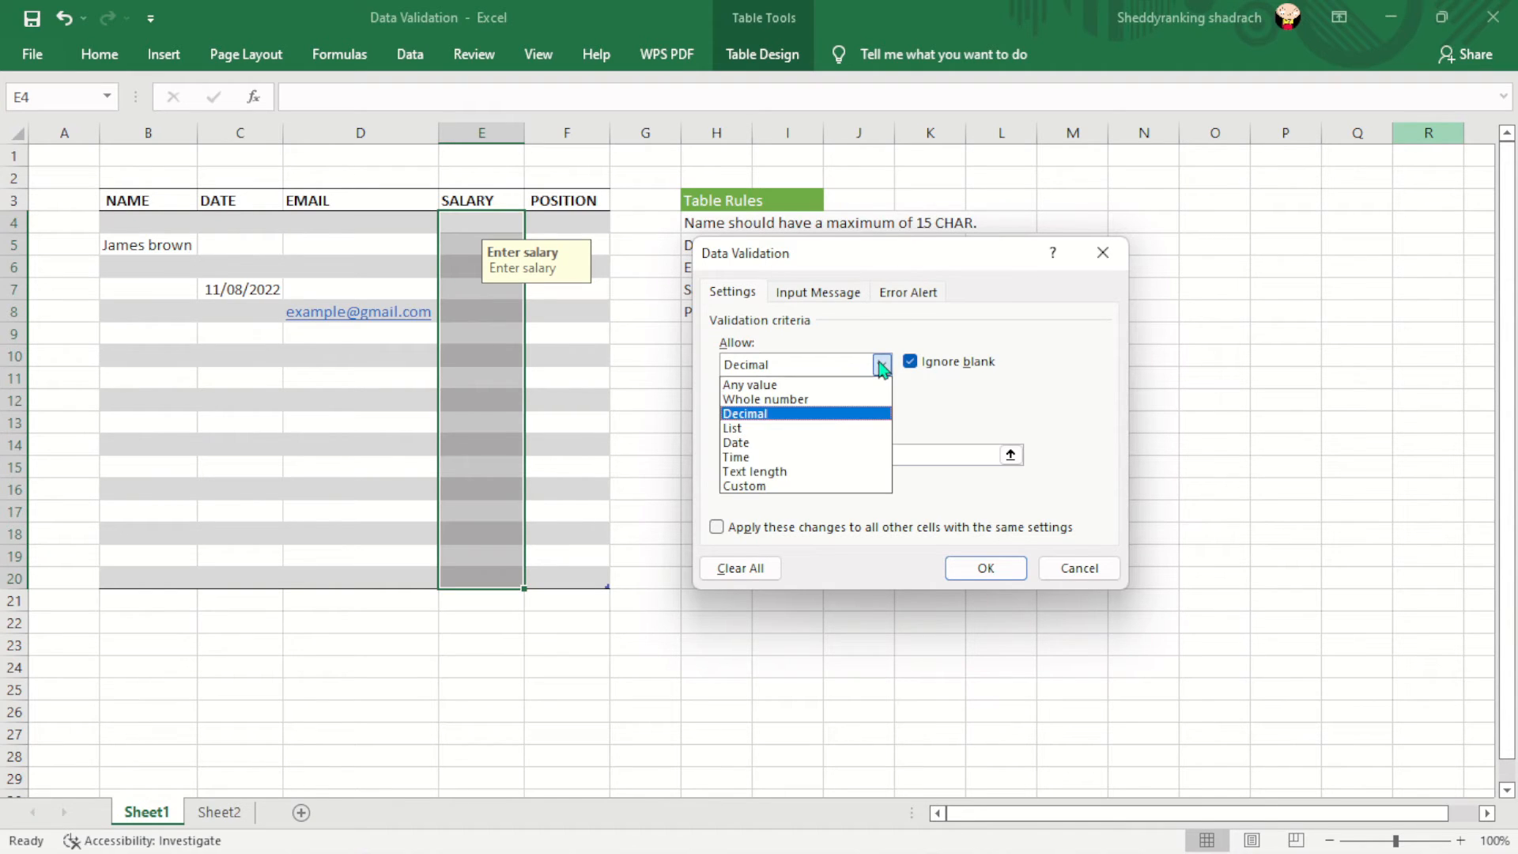
left_click(882, 366)
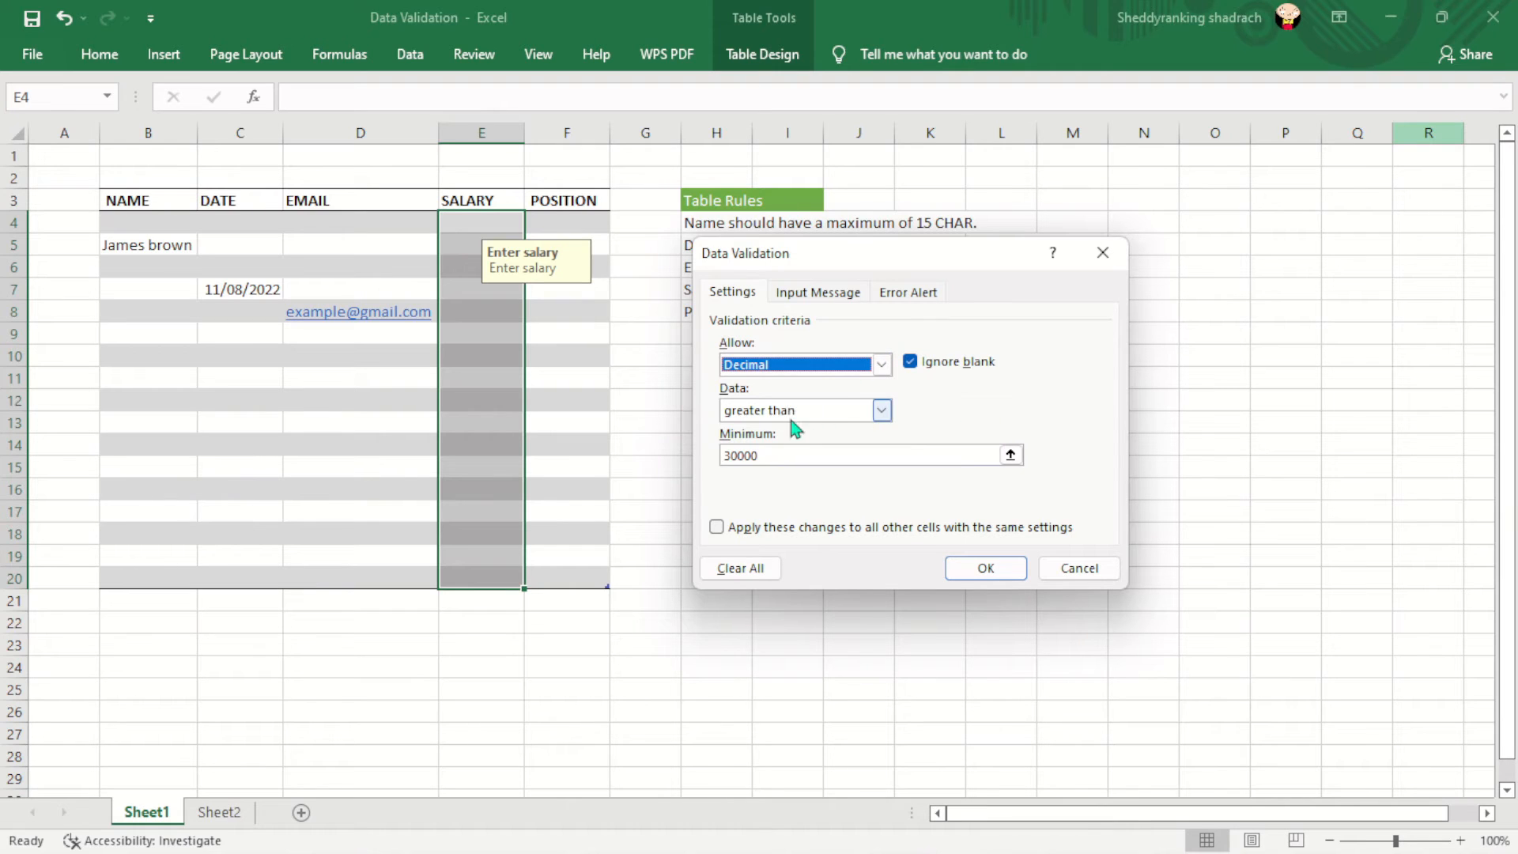
left_click(765, 455)
left_click(882, 411)
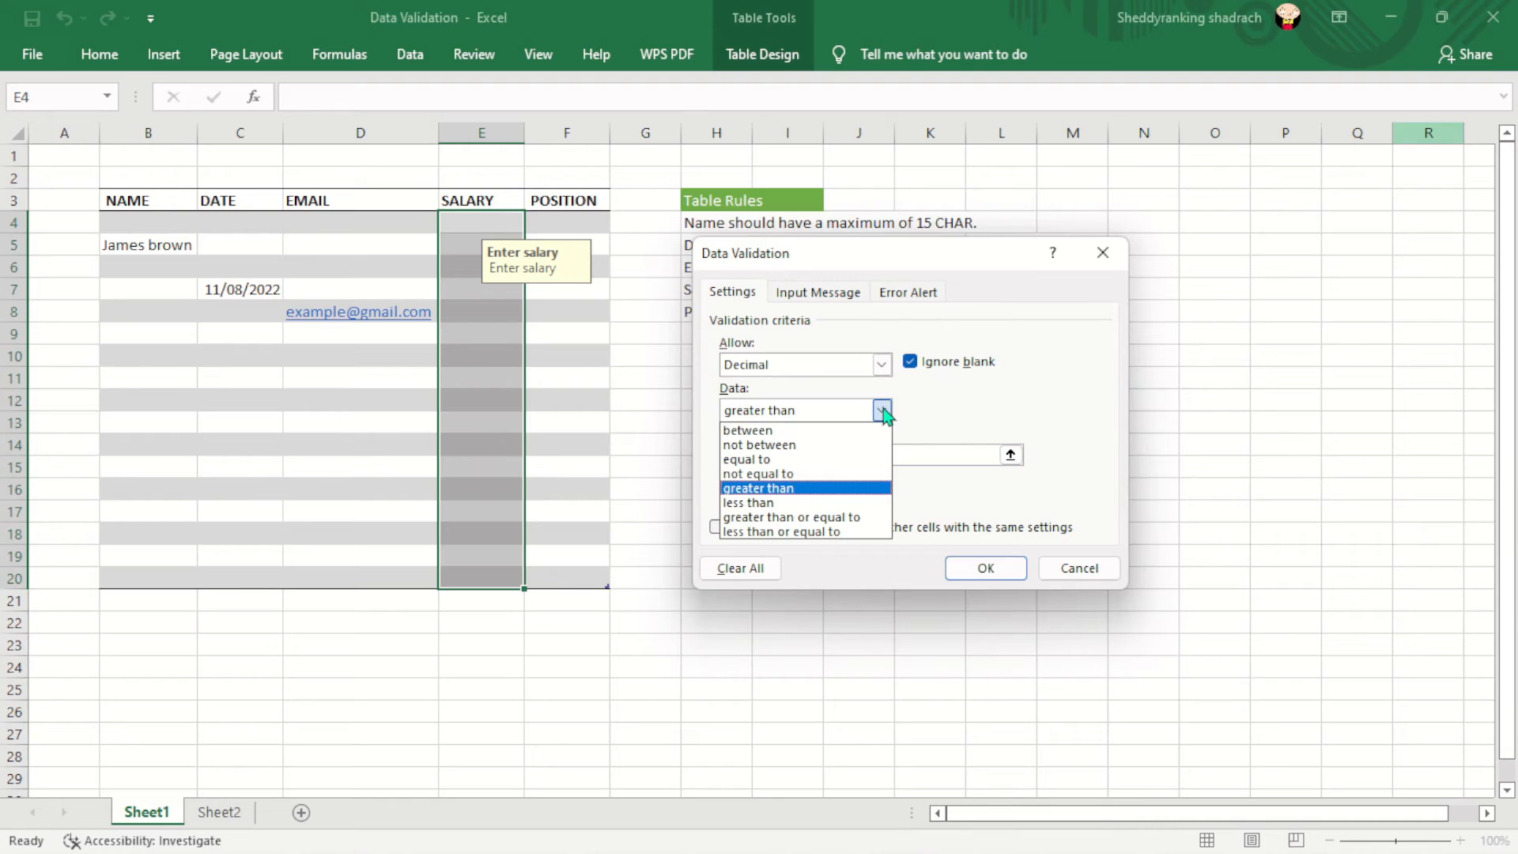
left_click(882, 411)
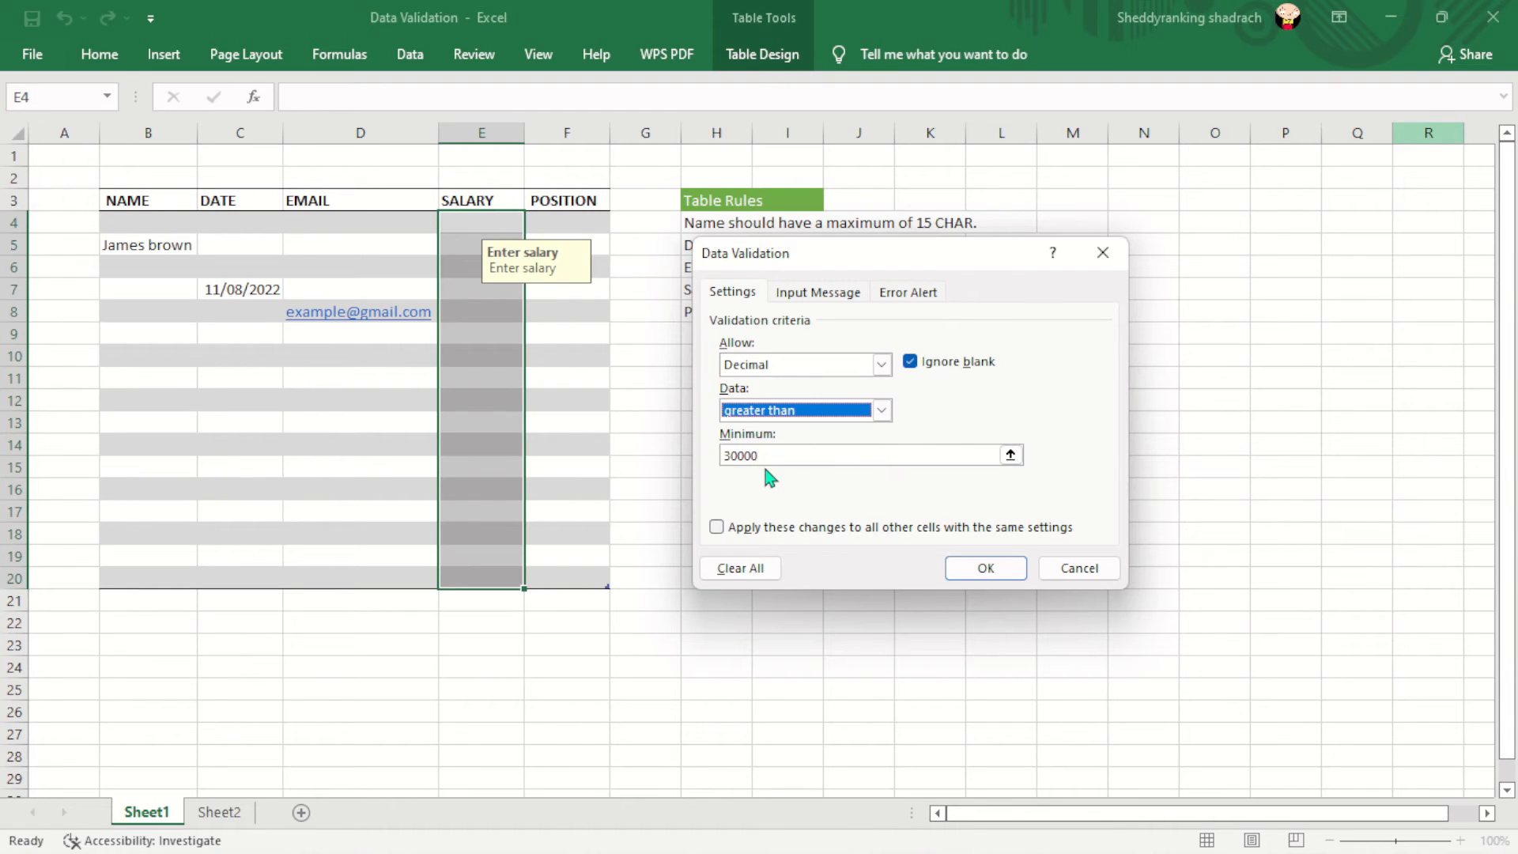
- Confirm the 'Enter salary' prompt and 'Invalid salary' Stop alert, then apply the rule
left_click(823, 293)
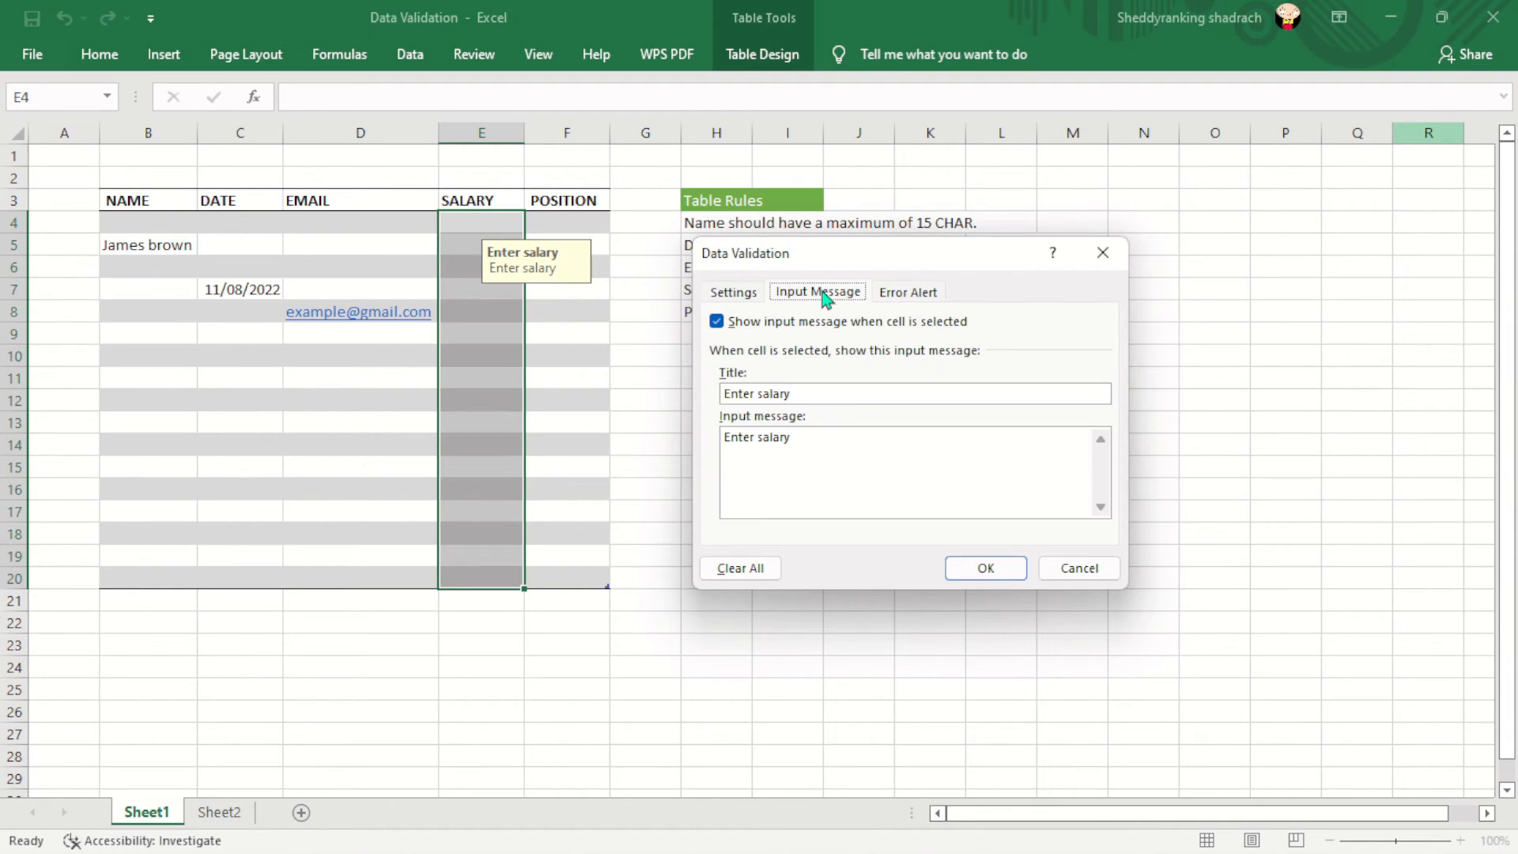
left_click(803, 439)
left_click(921, 292)
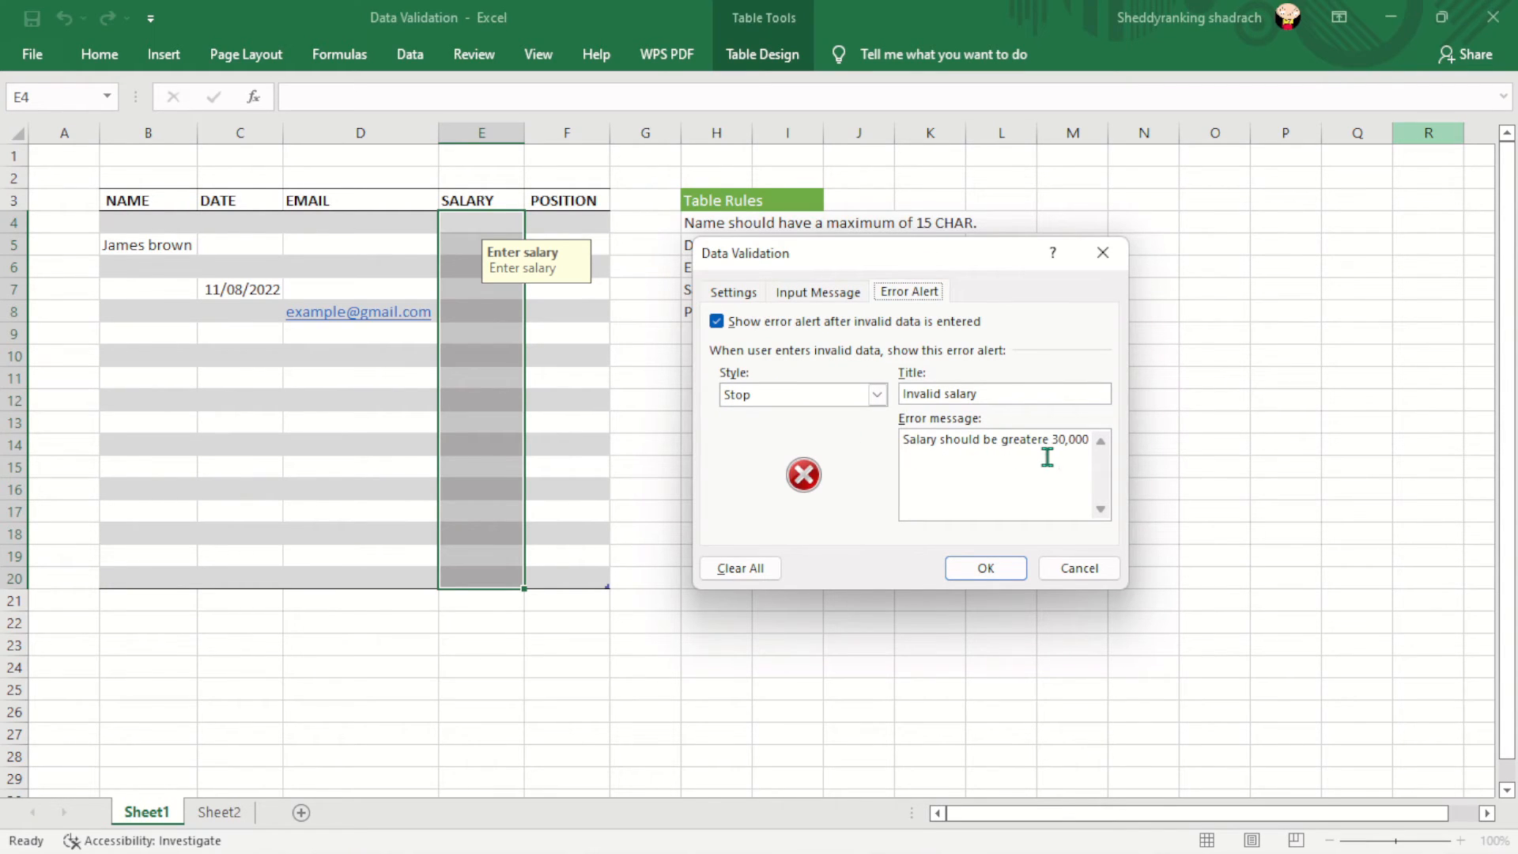
left_click(984, 567)
- Enter a 2000 salary in E9 and cancel the rejection
double_click(480, 331)
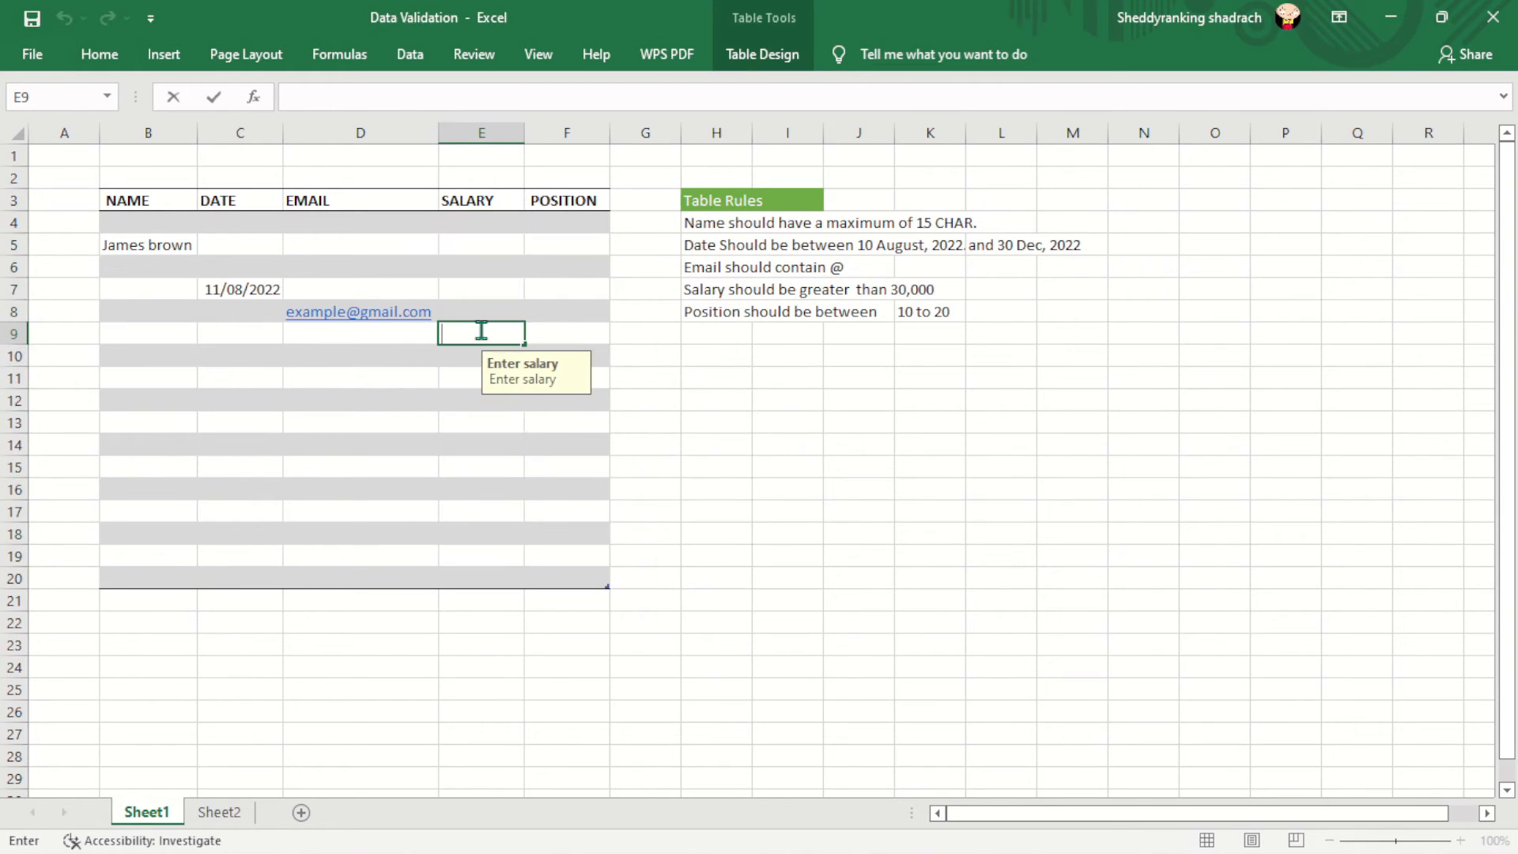
type("2000")
key("Return")
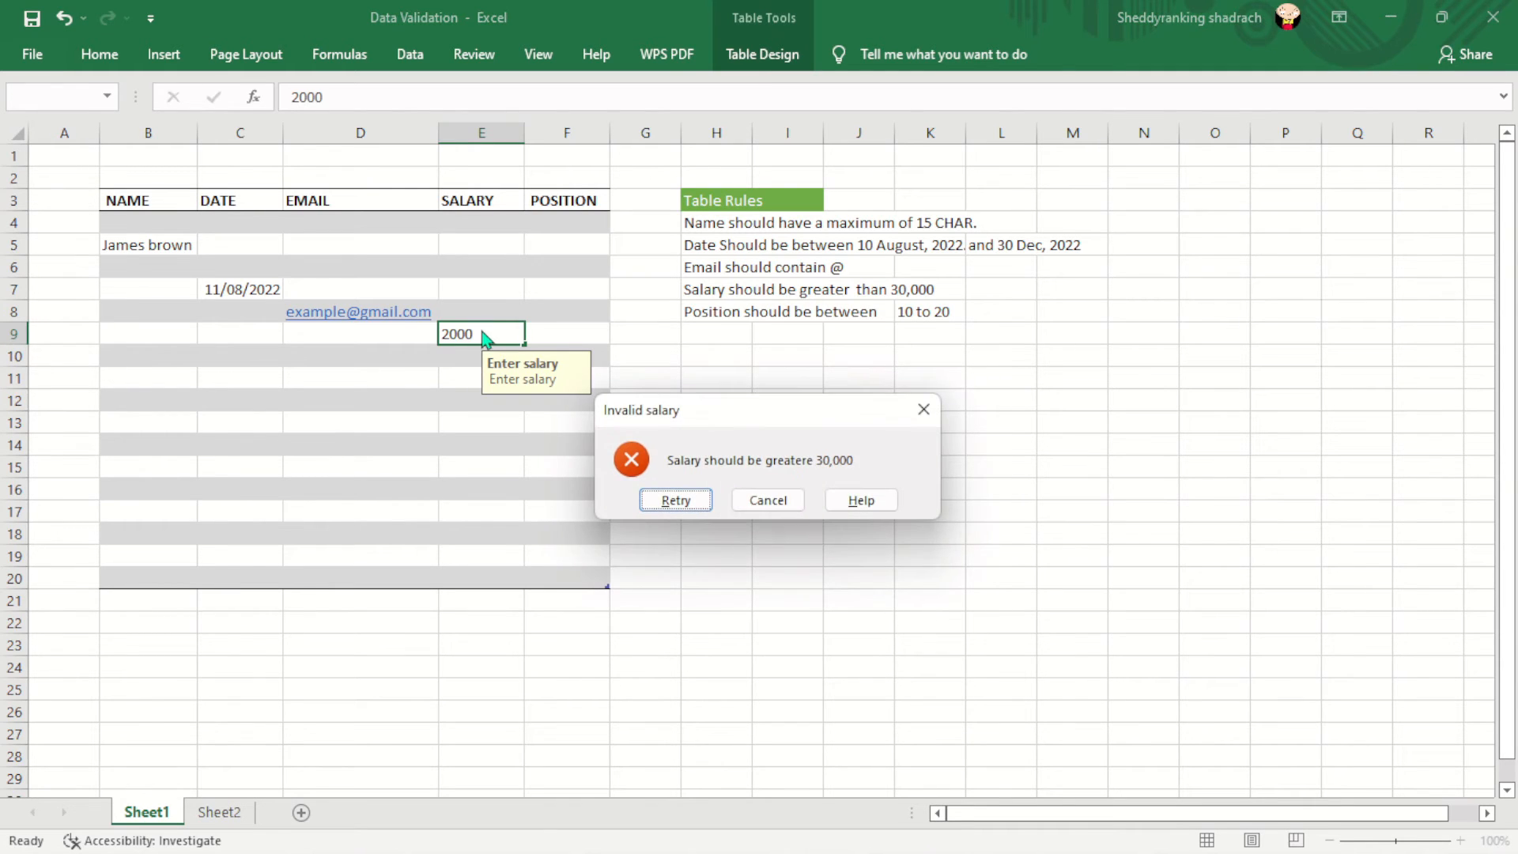
left_click(778, 506)
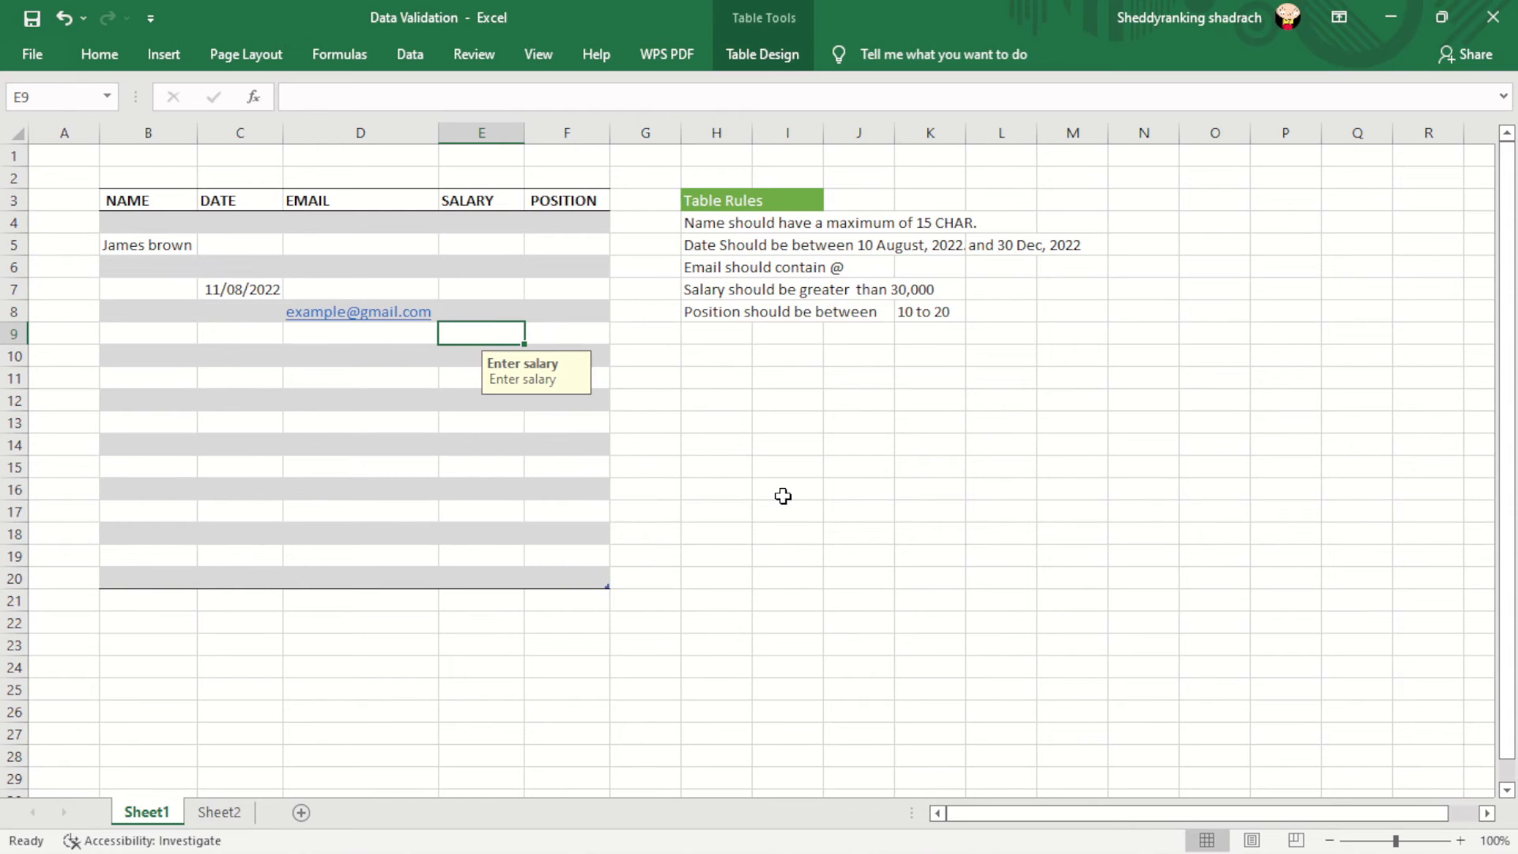
- Enter the accepted salary 40000 in E9, then select Position cells F4:F20
type("40000")
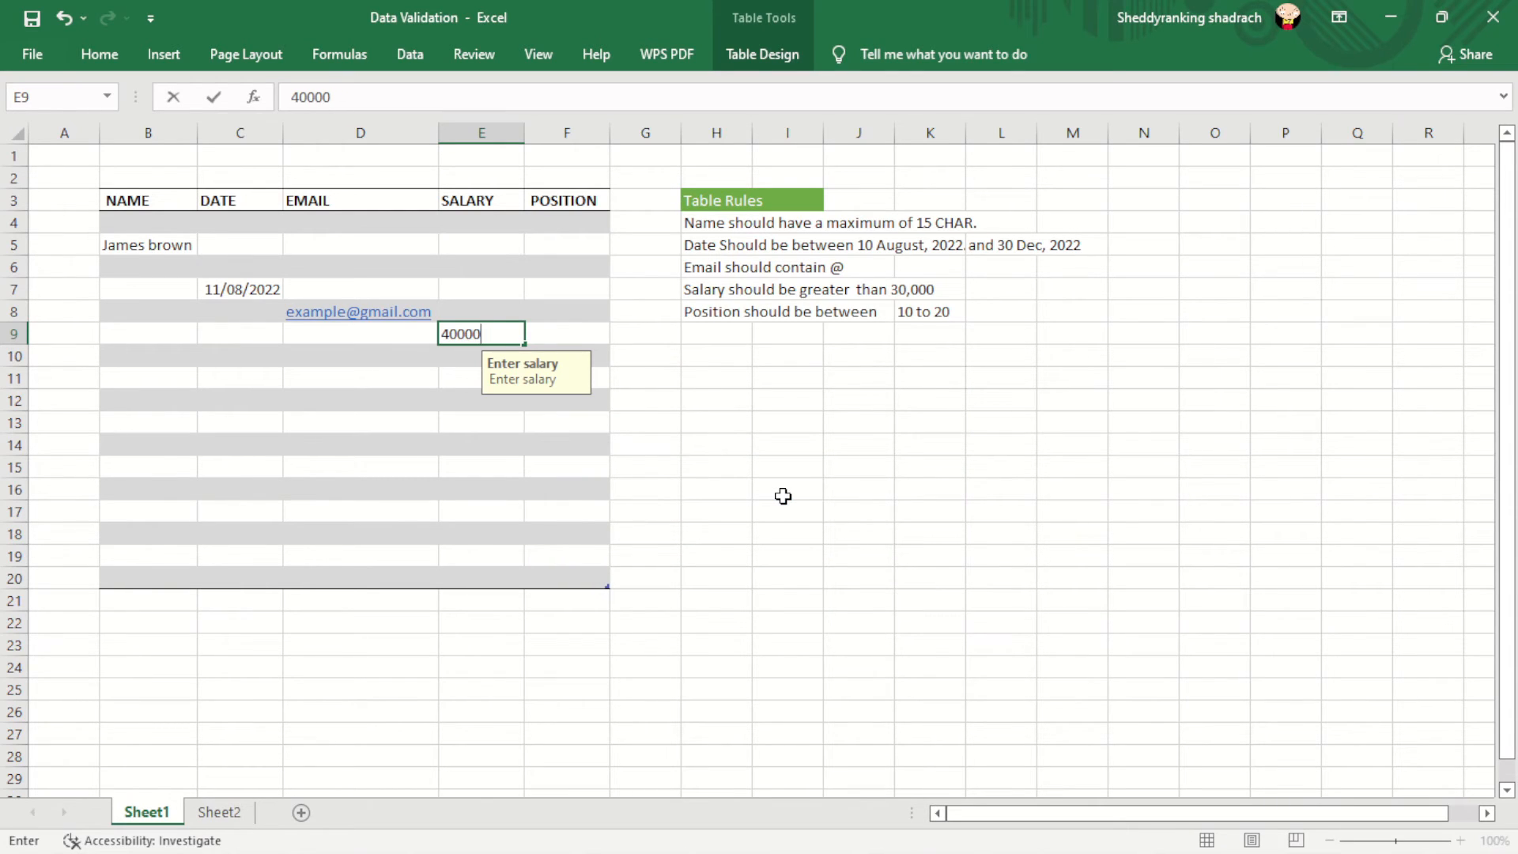
key("Return")
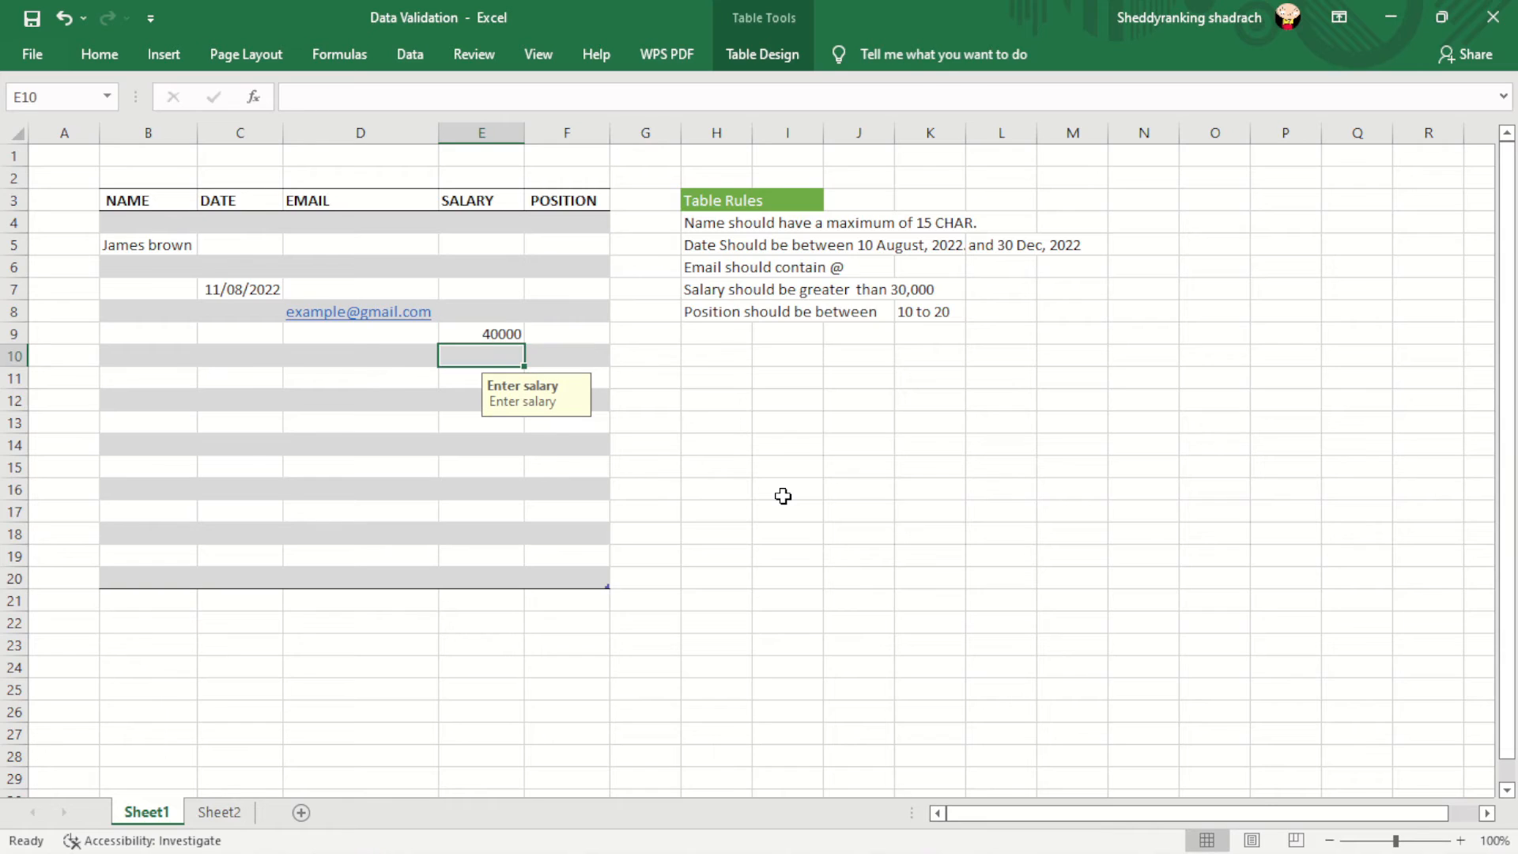
left_click(487, 329)
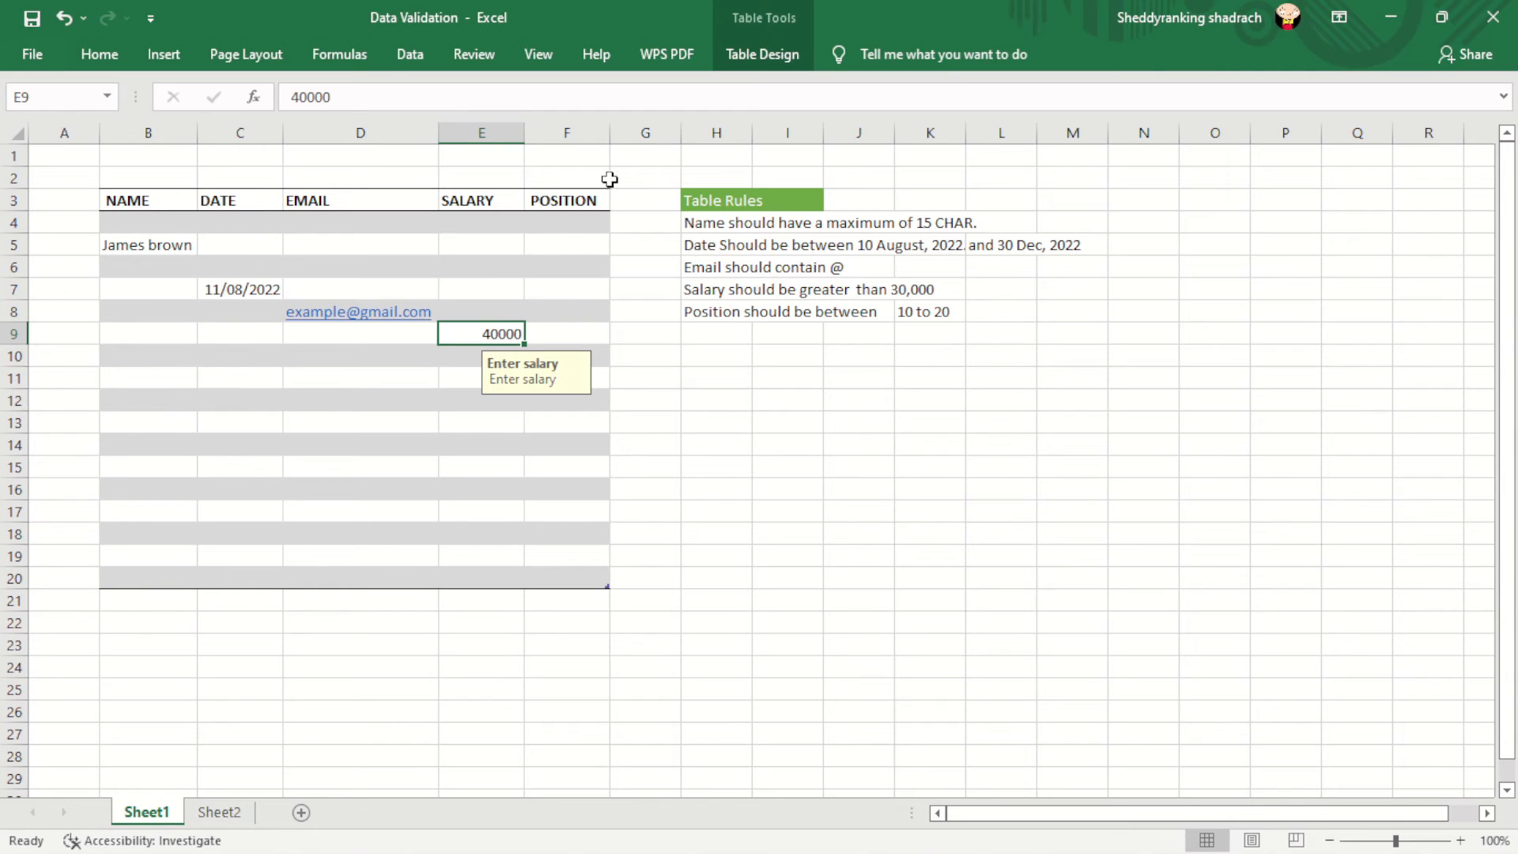
left_click_drag(554, 224, 557, 580)
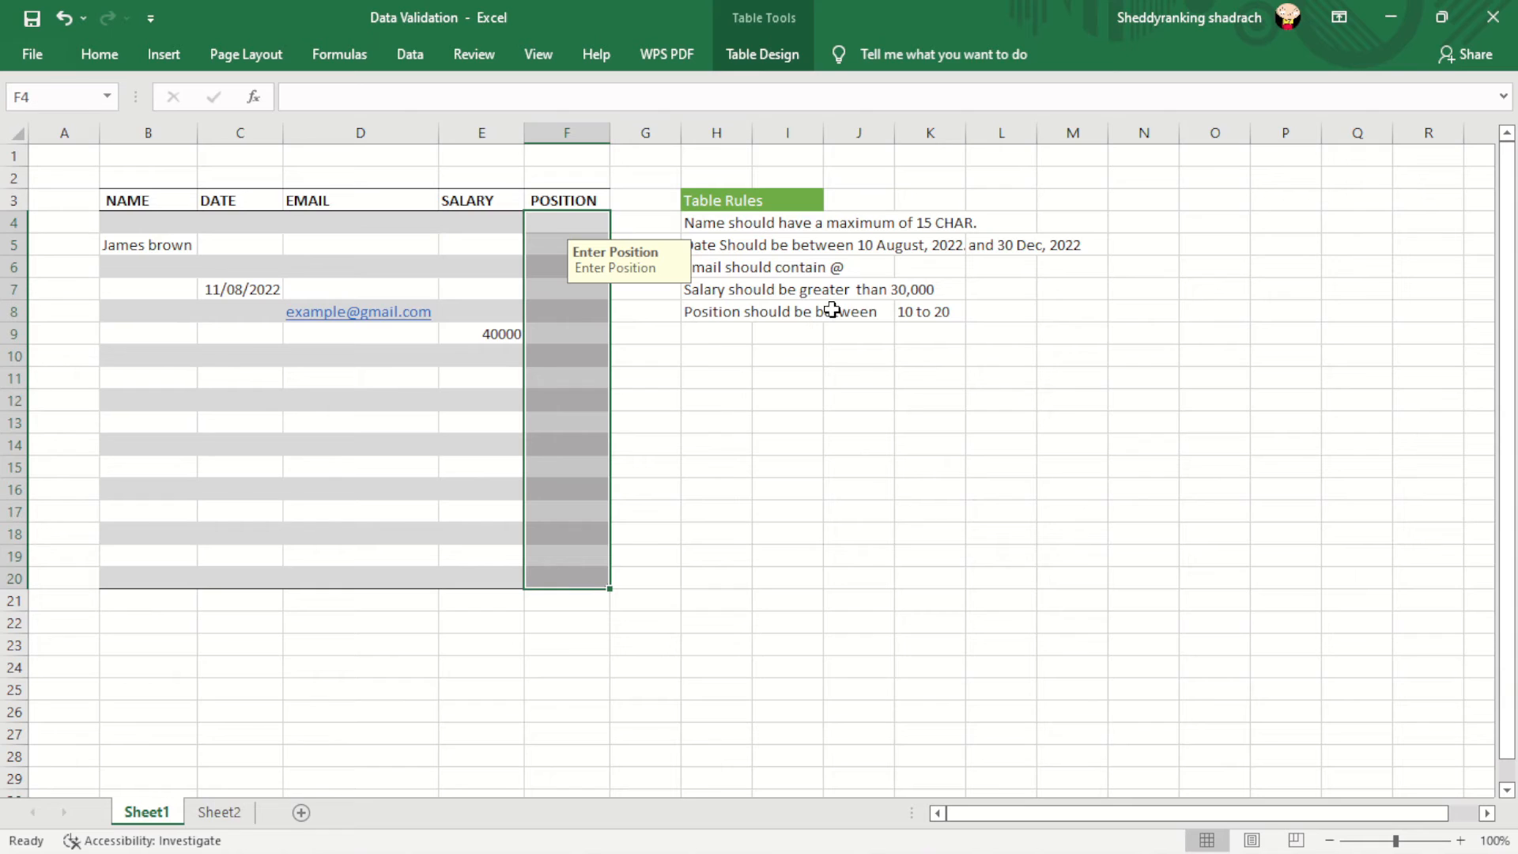
- Set Position cells F4:F20 to whole numbers between 10 and 20
left_click(408, 55)
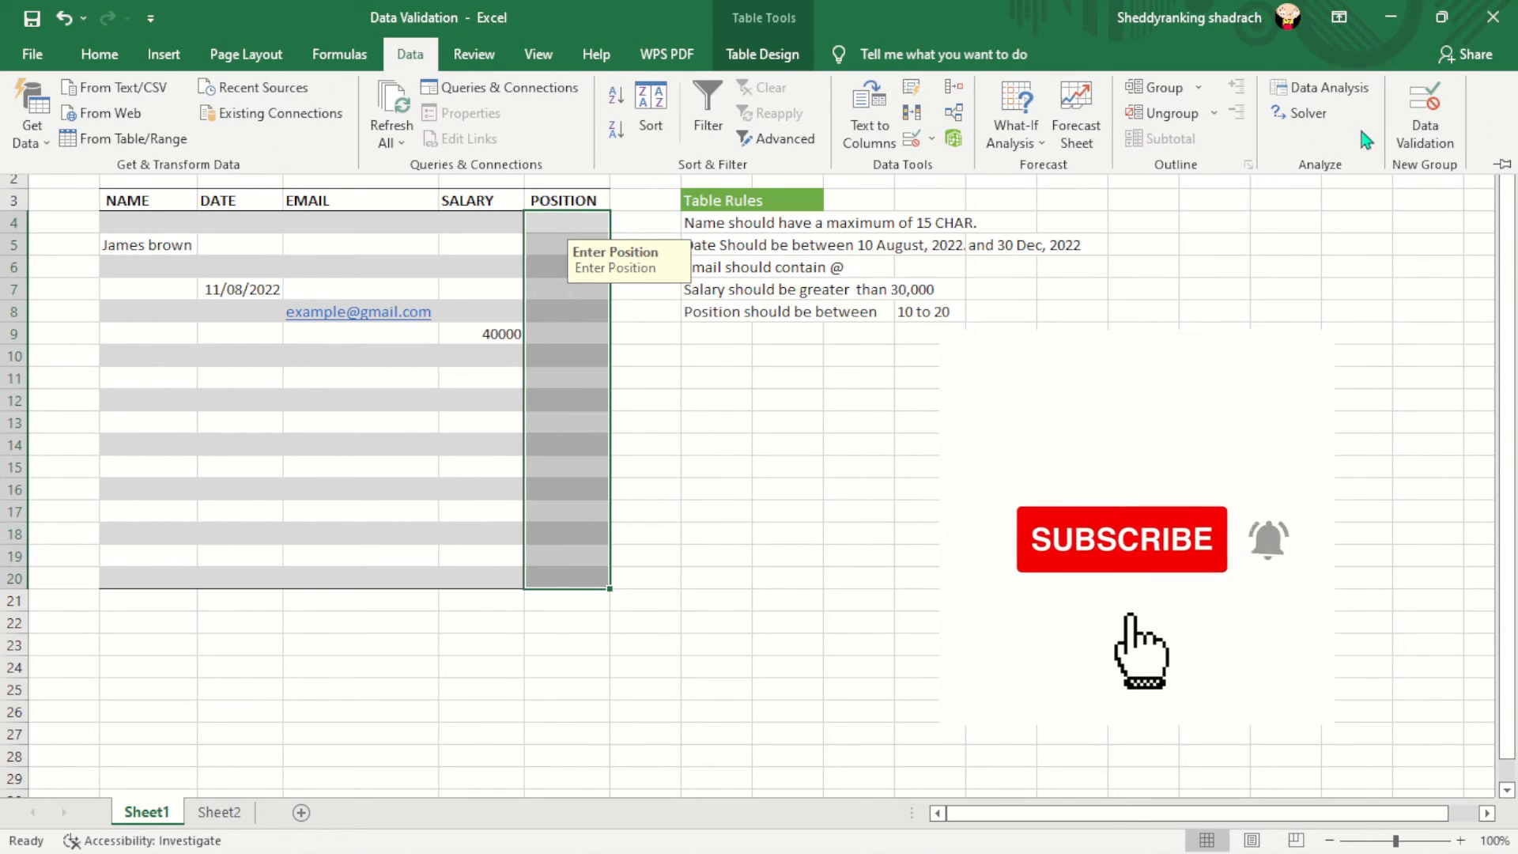
left_click(1424, 115)
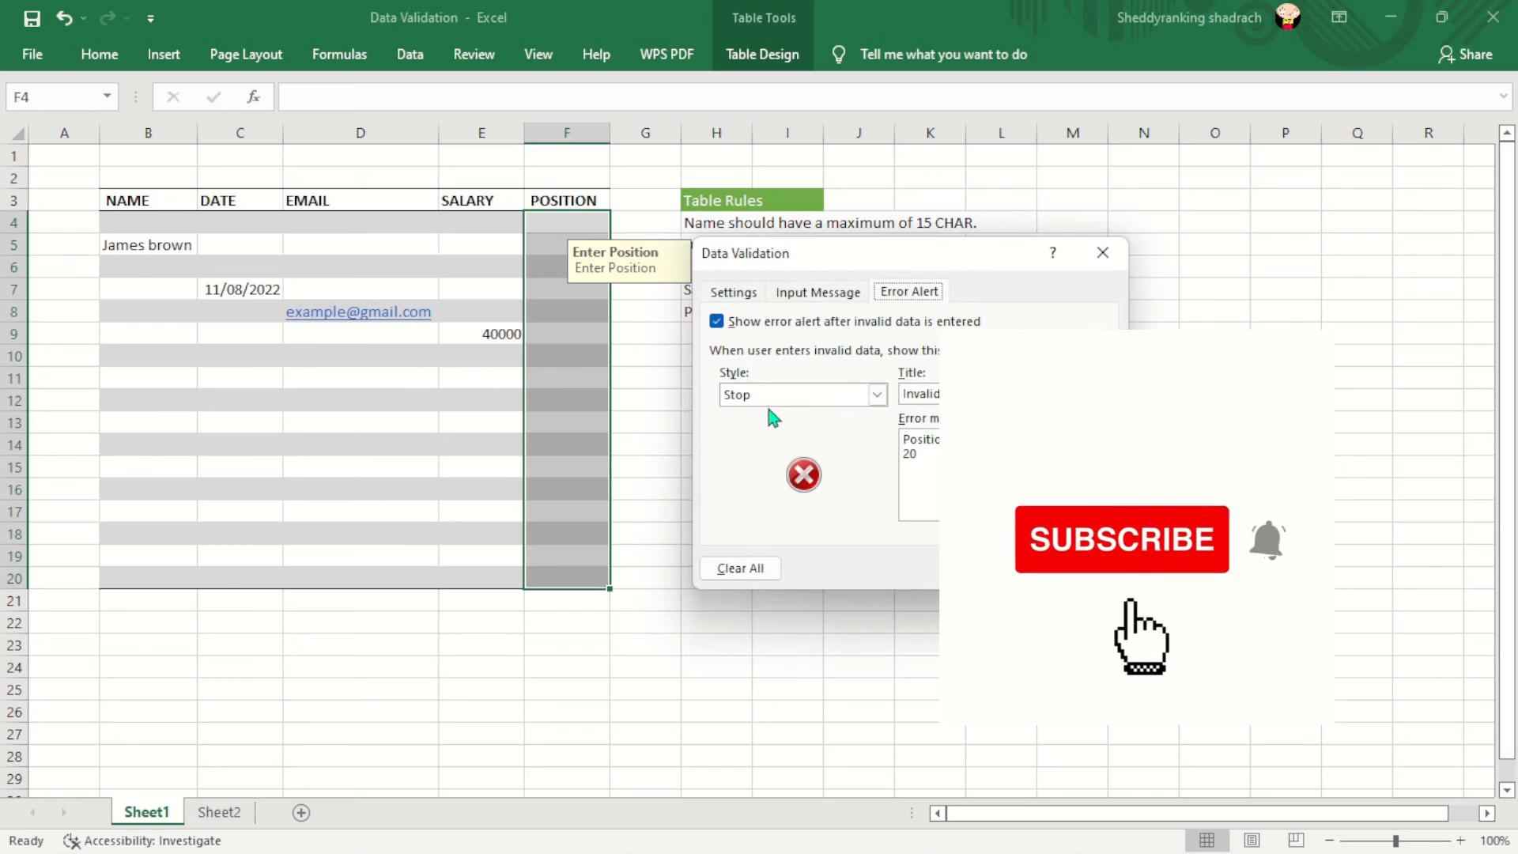
left_click(737, 292)
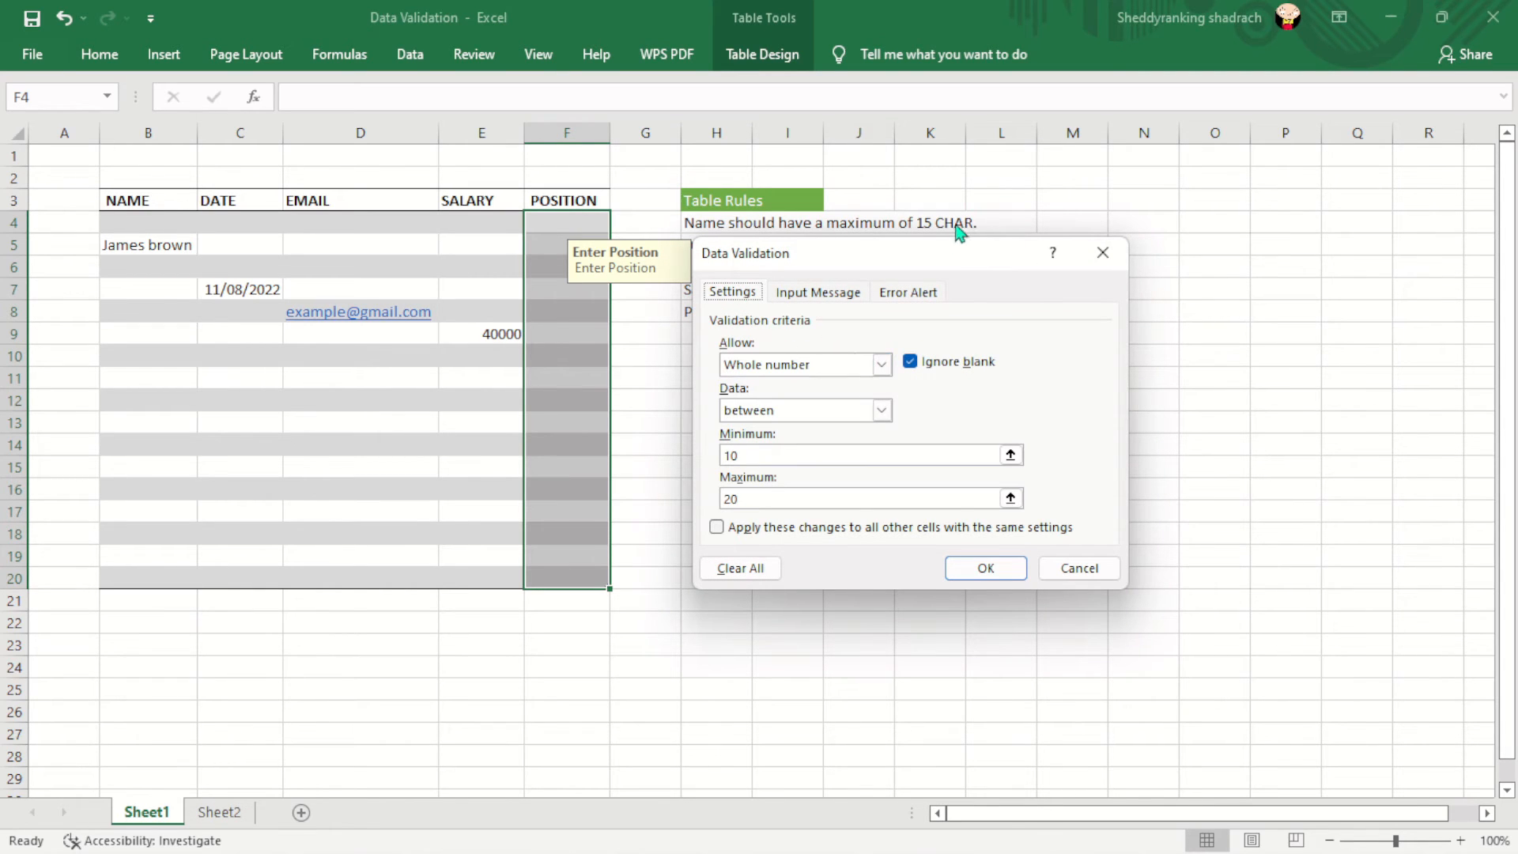
mouse_move(932, 251)
left_mouse_down()
mouse_move(1215, 313)
mouse_move(1094, 304)
mouse_move(893, 246)
mouse_move(950, 237)
left_mouse_up()
left_click(819, 397)
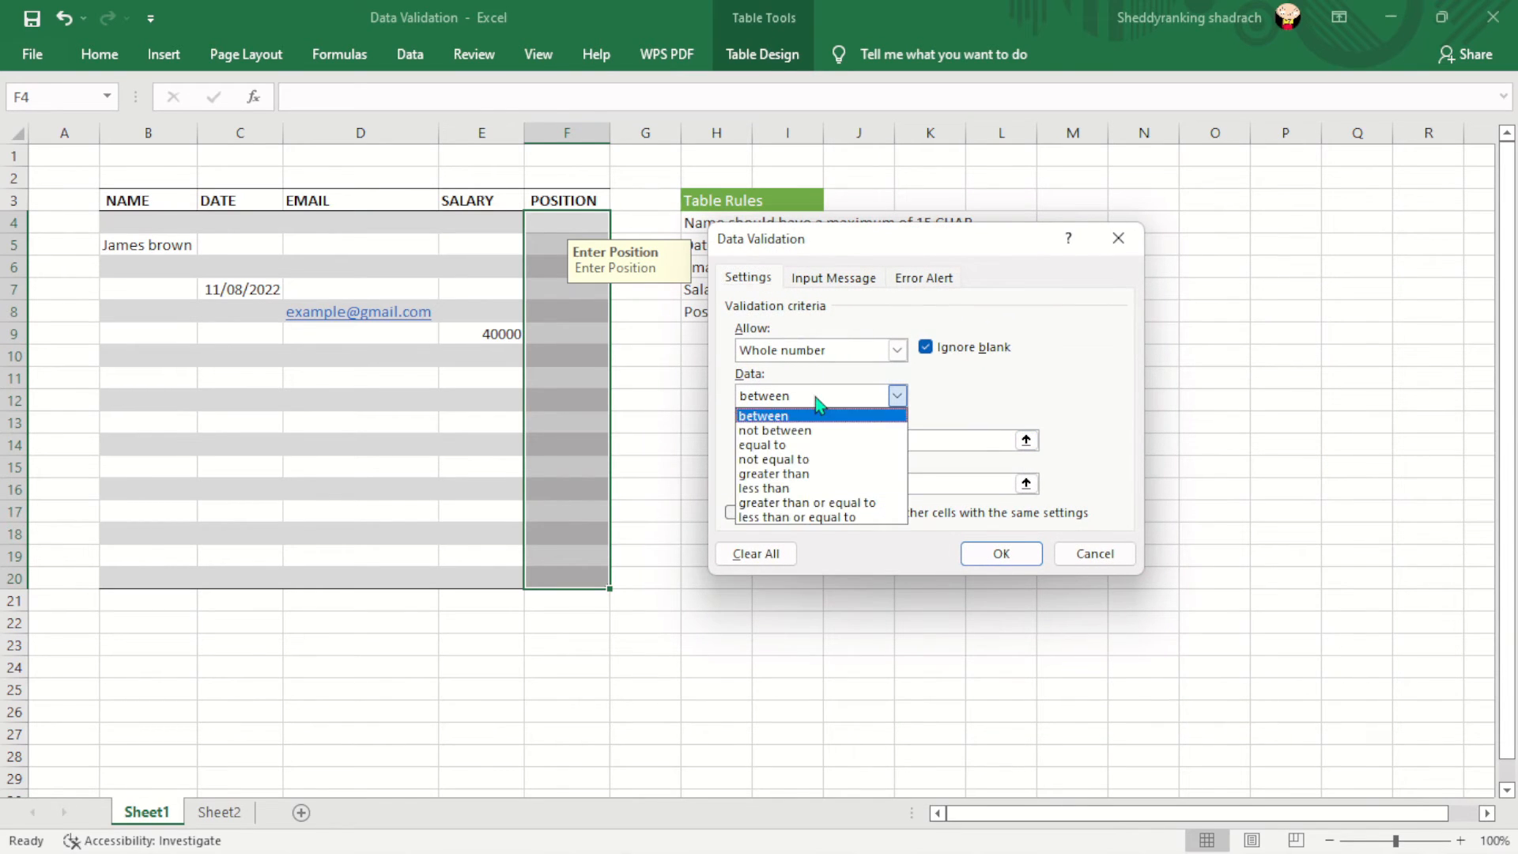
left_click(985, 401)
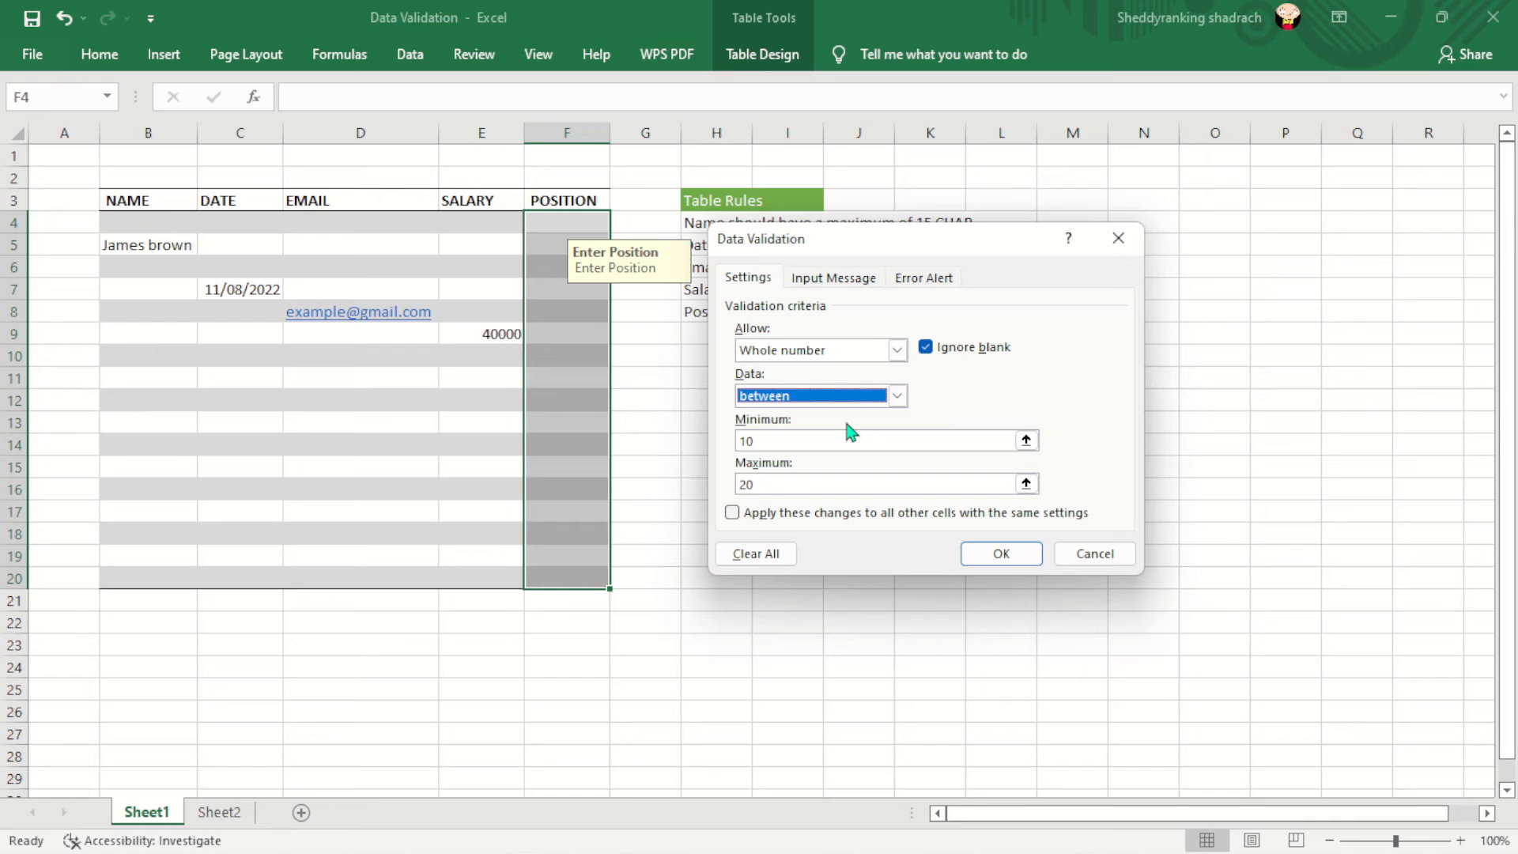
left_click(769, 437)
left_click(759, 483)
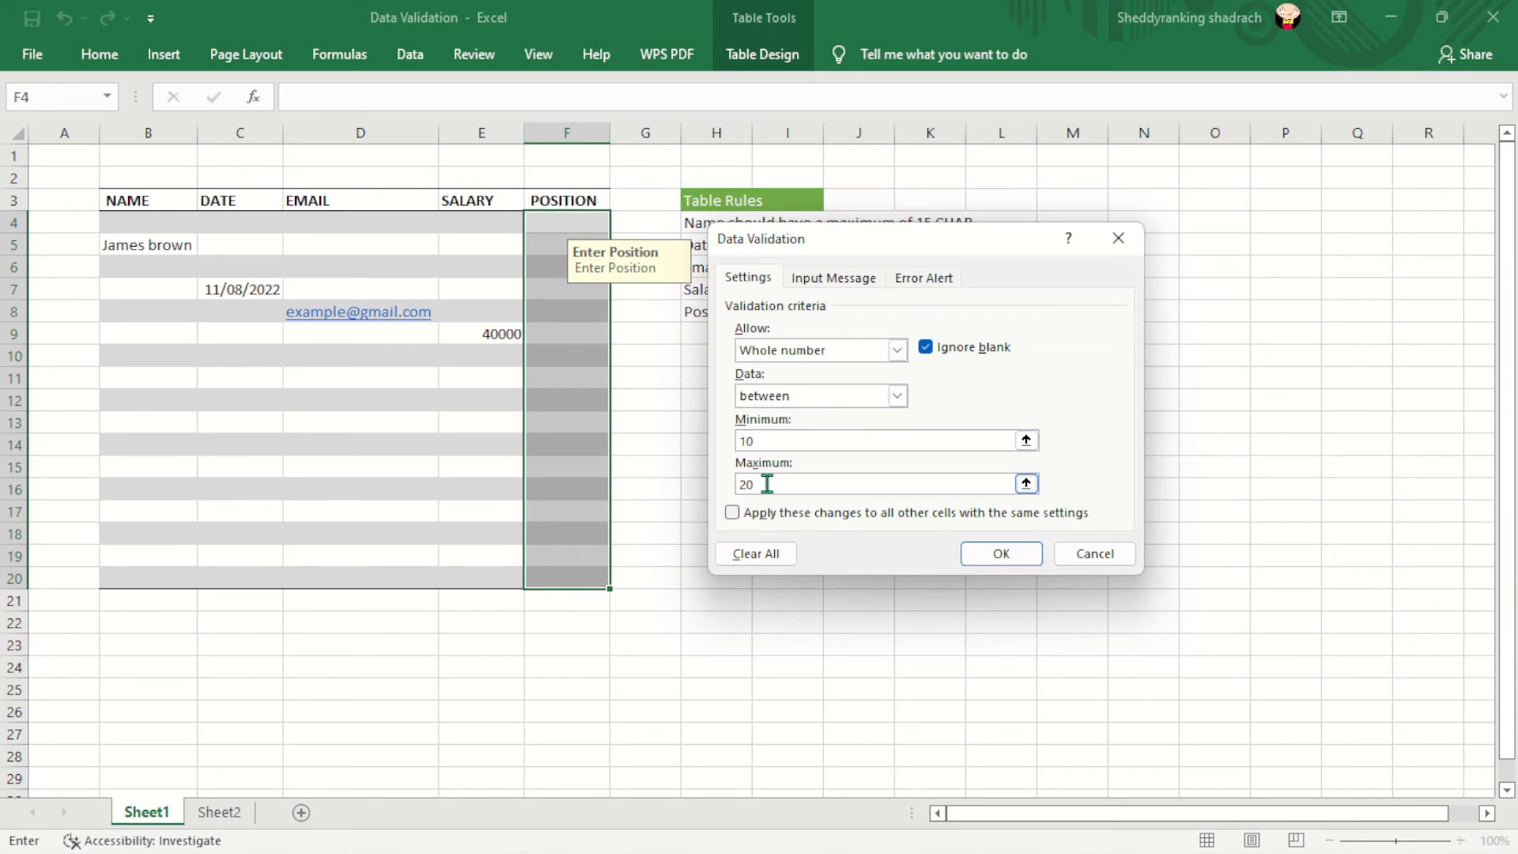
- Confirm the 'Invalid position' Stop alert, apply the rule, and select F9 for testing
left_click(840, 278)
left_click(922, 280)
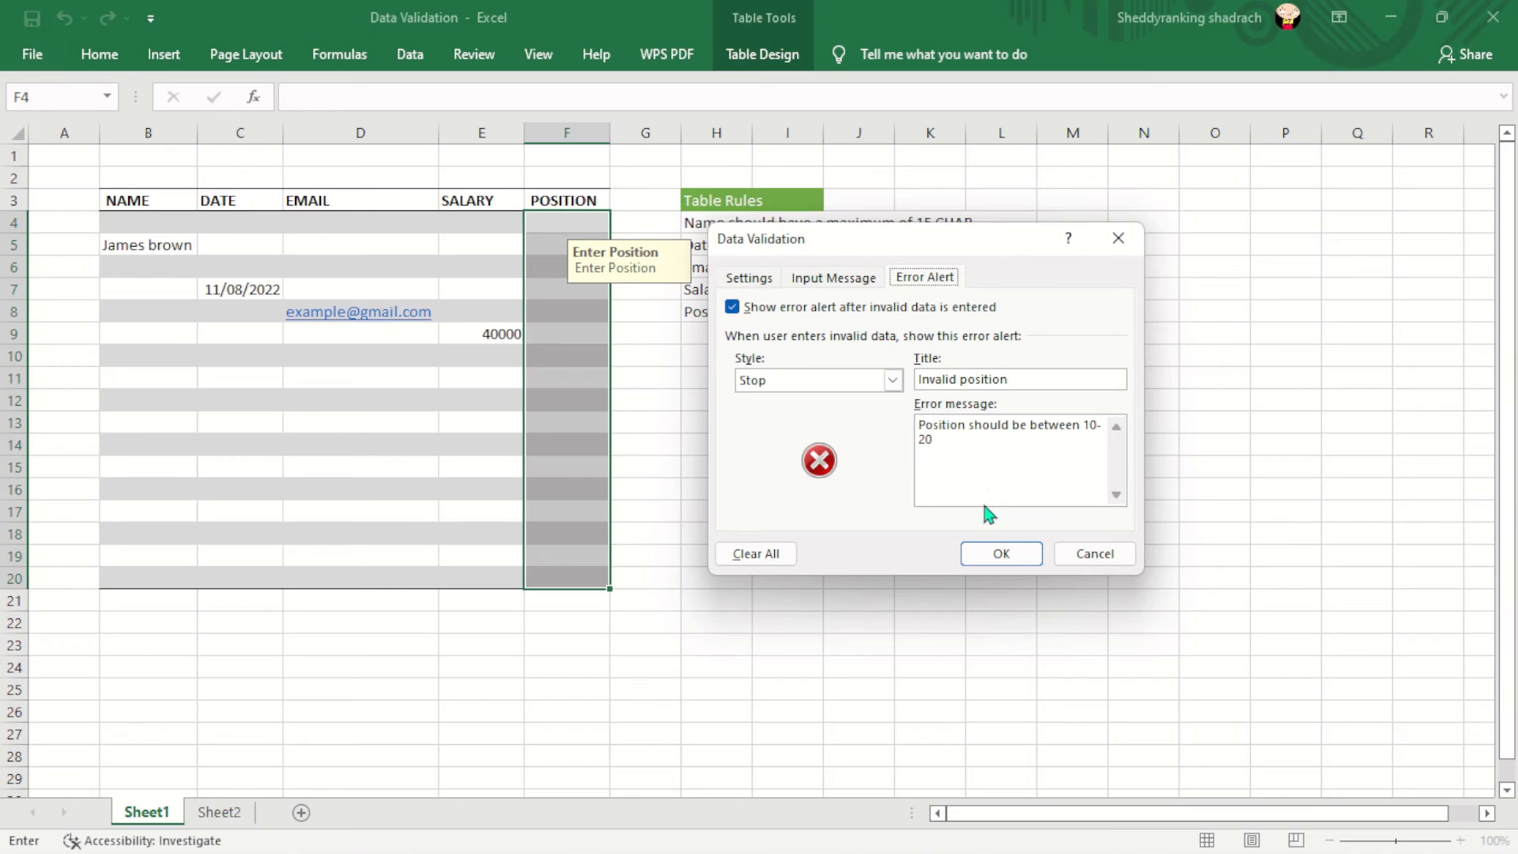
left_click(1002, 556)
left_click(548, 337)
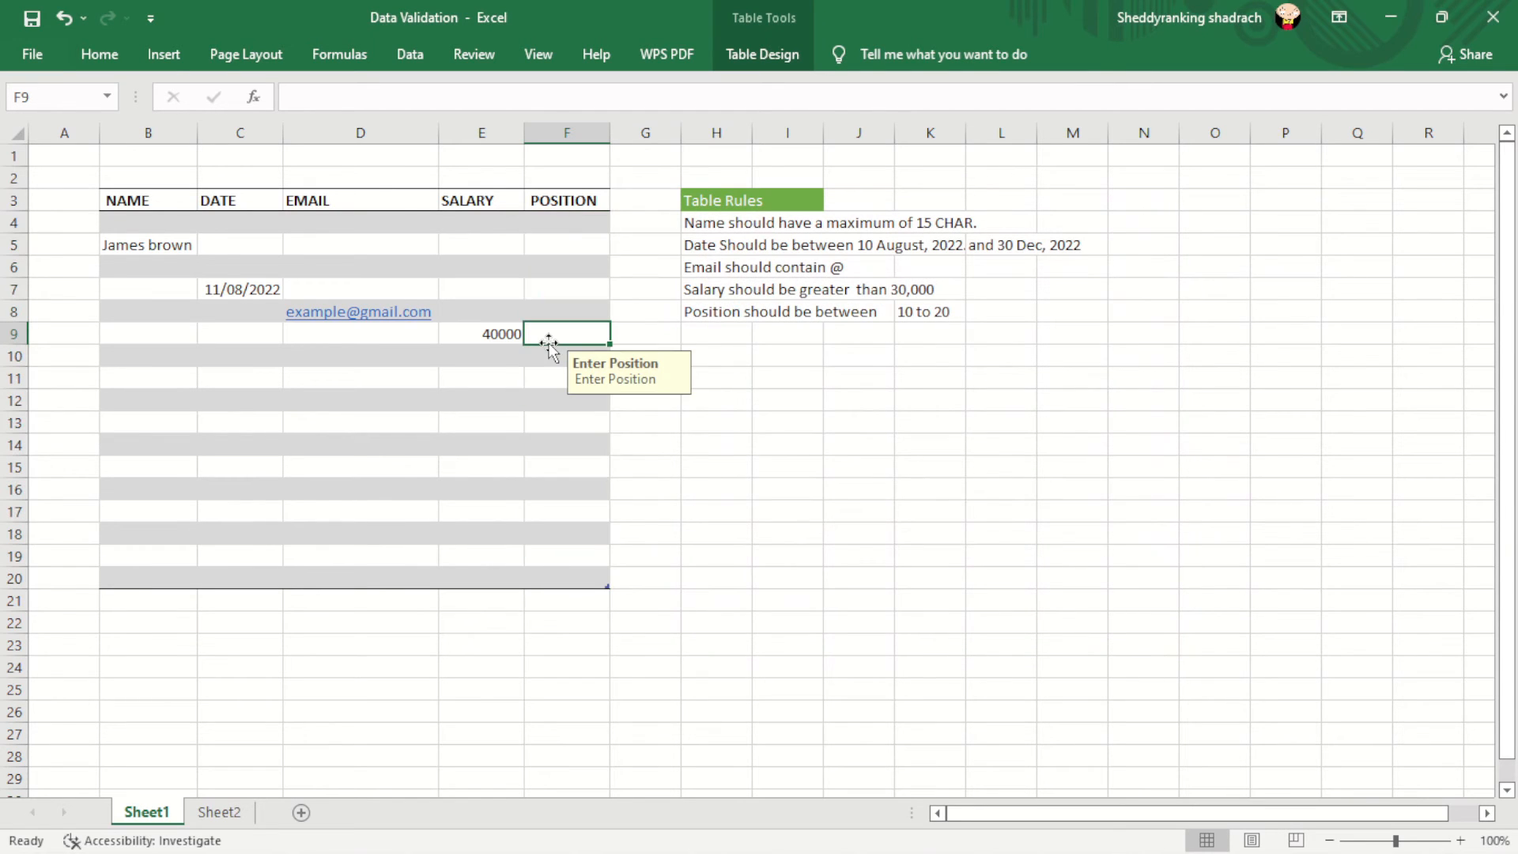
- Try position 9 in F9, dismiss the rejection error, then enter the valid position 10
type("9")
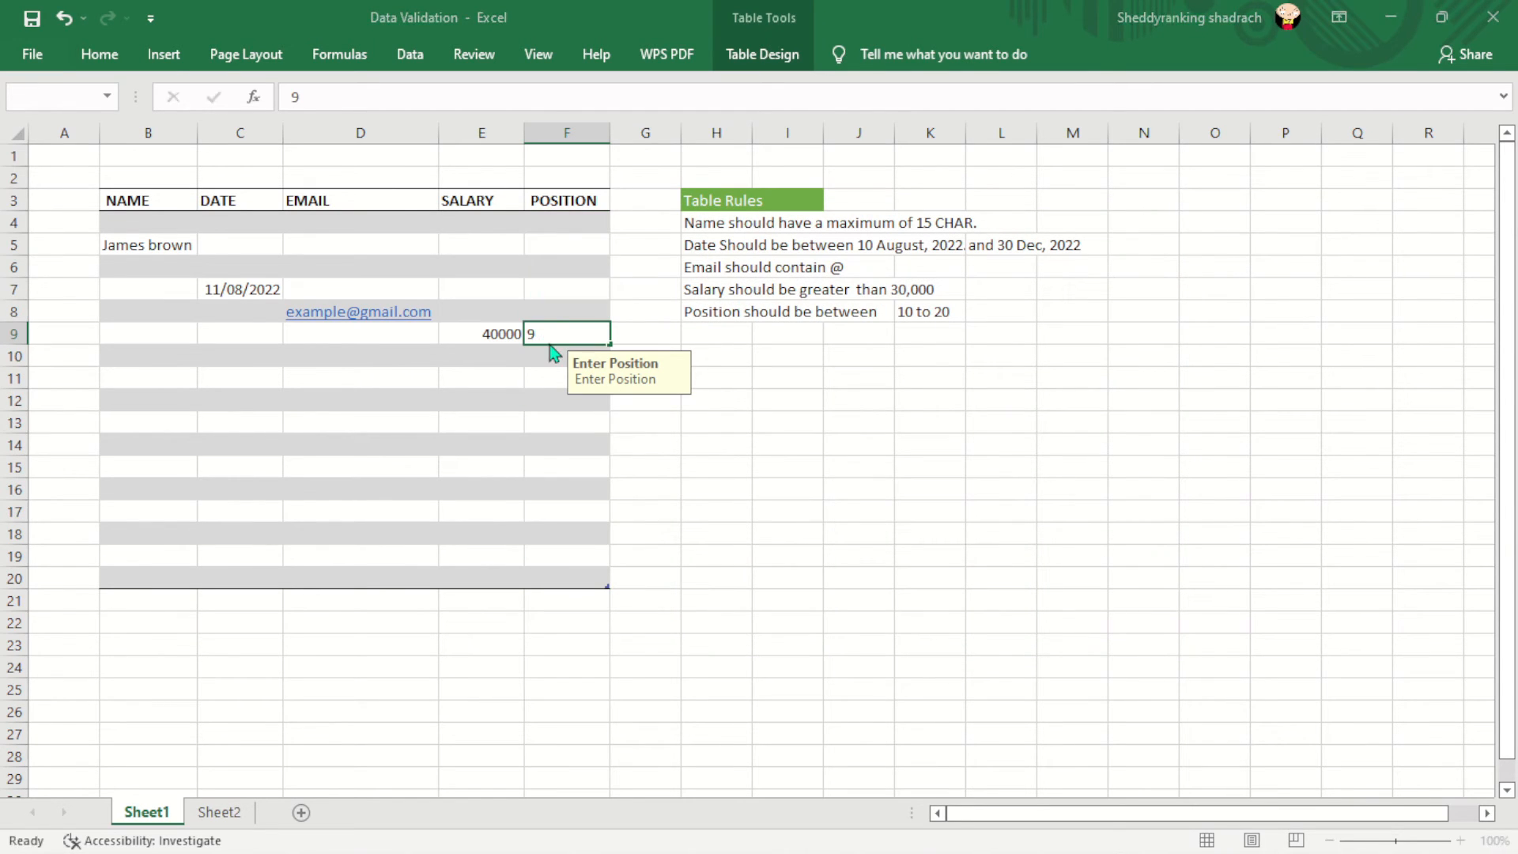
key("Return")
key("Tab")
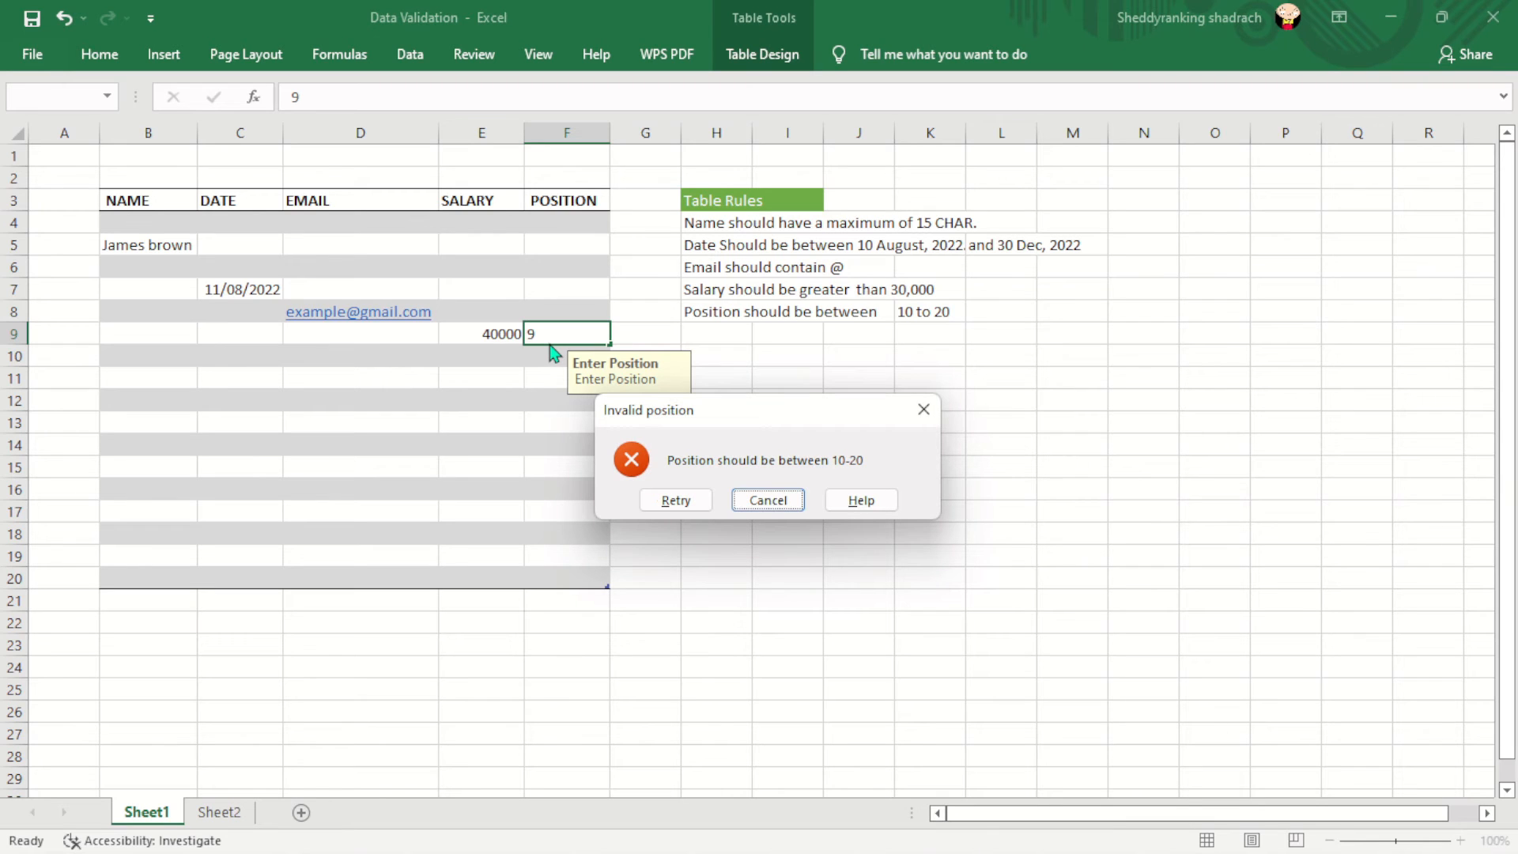
key("Return")
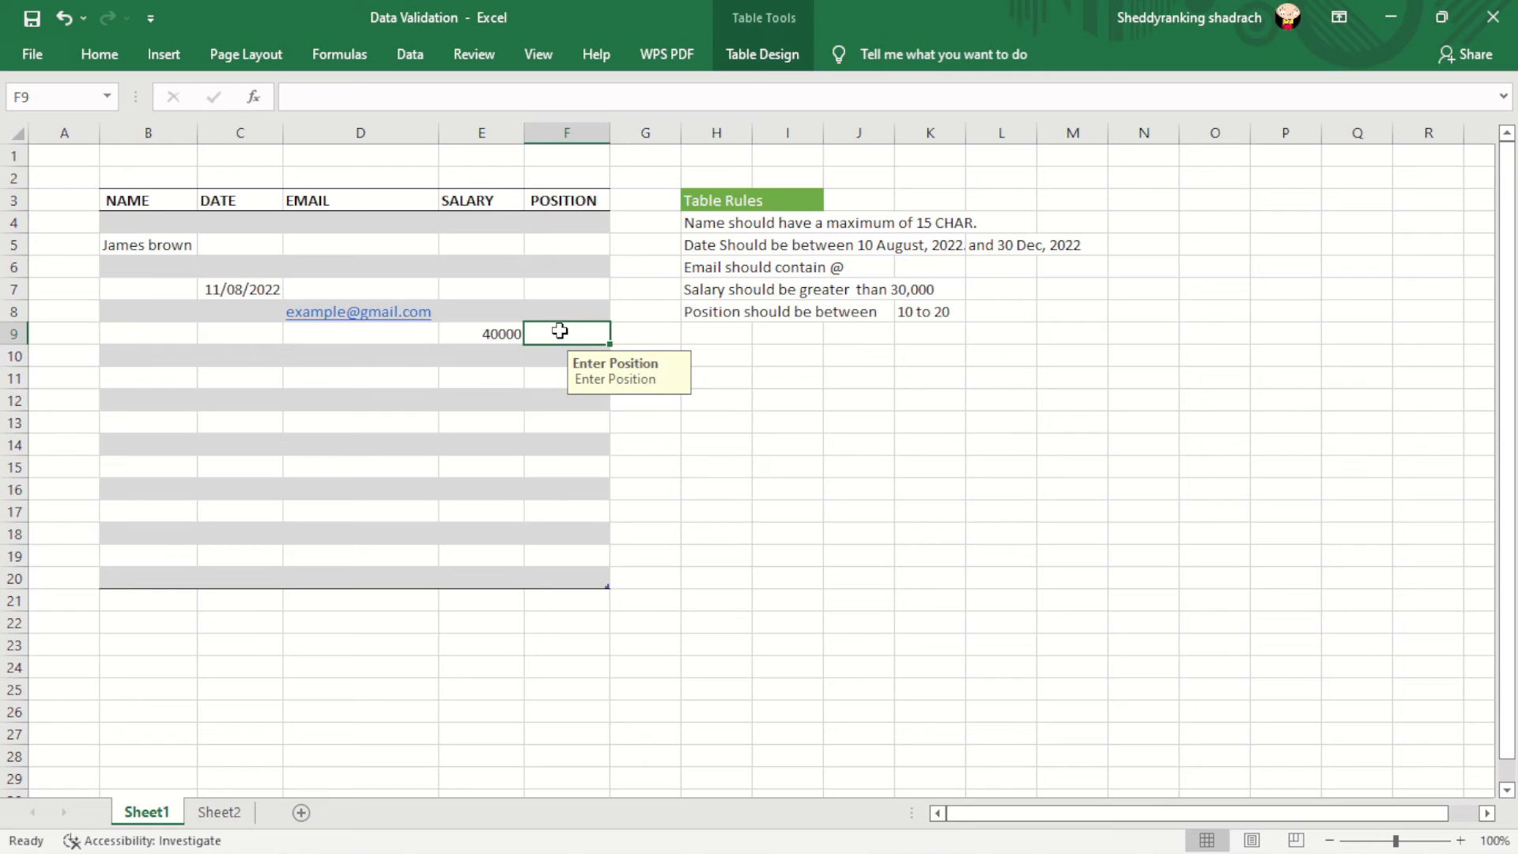
type("10")
key("Return")
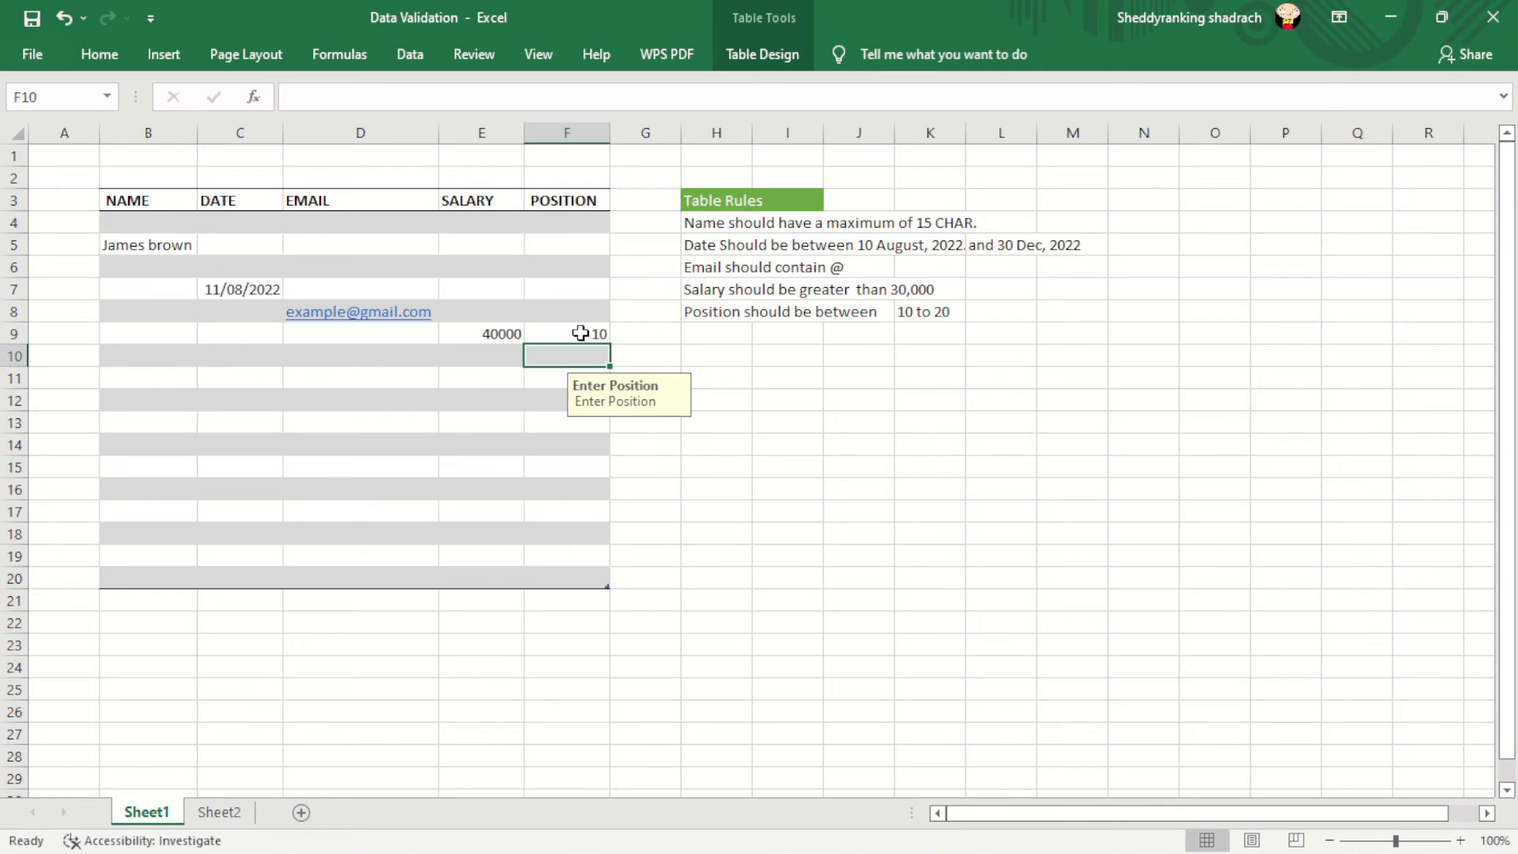
left_click(712, 375)
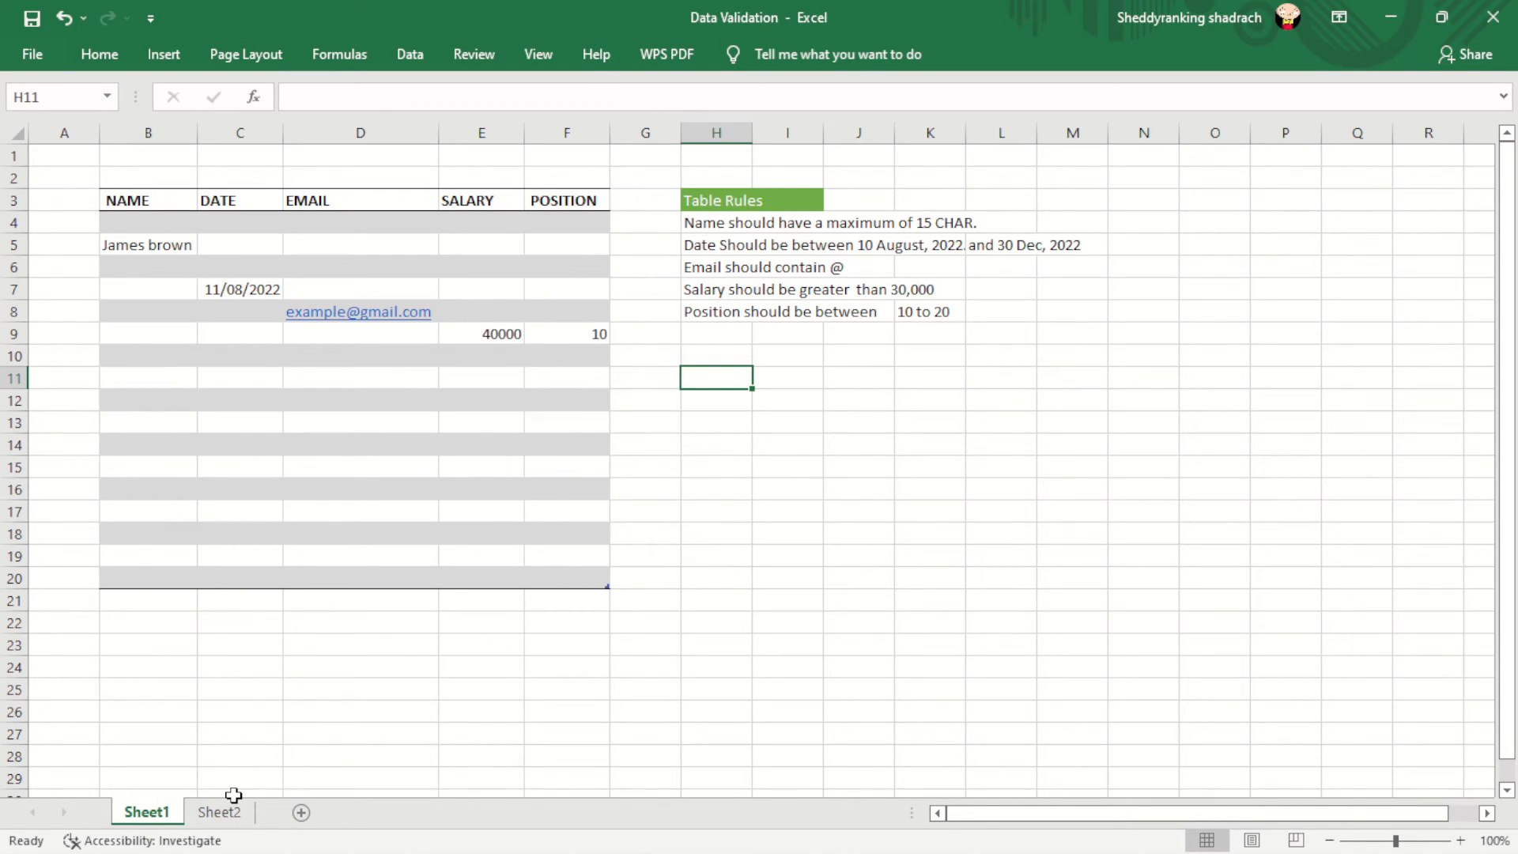
- Go to Sheet2 and select cell F6 under the empty CITY header beside the city tables
left_click(216, 813)
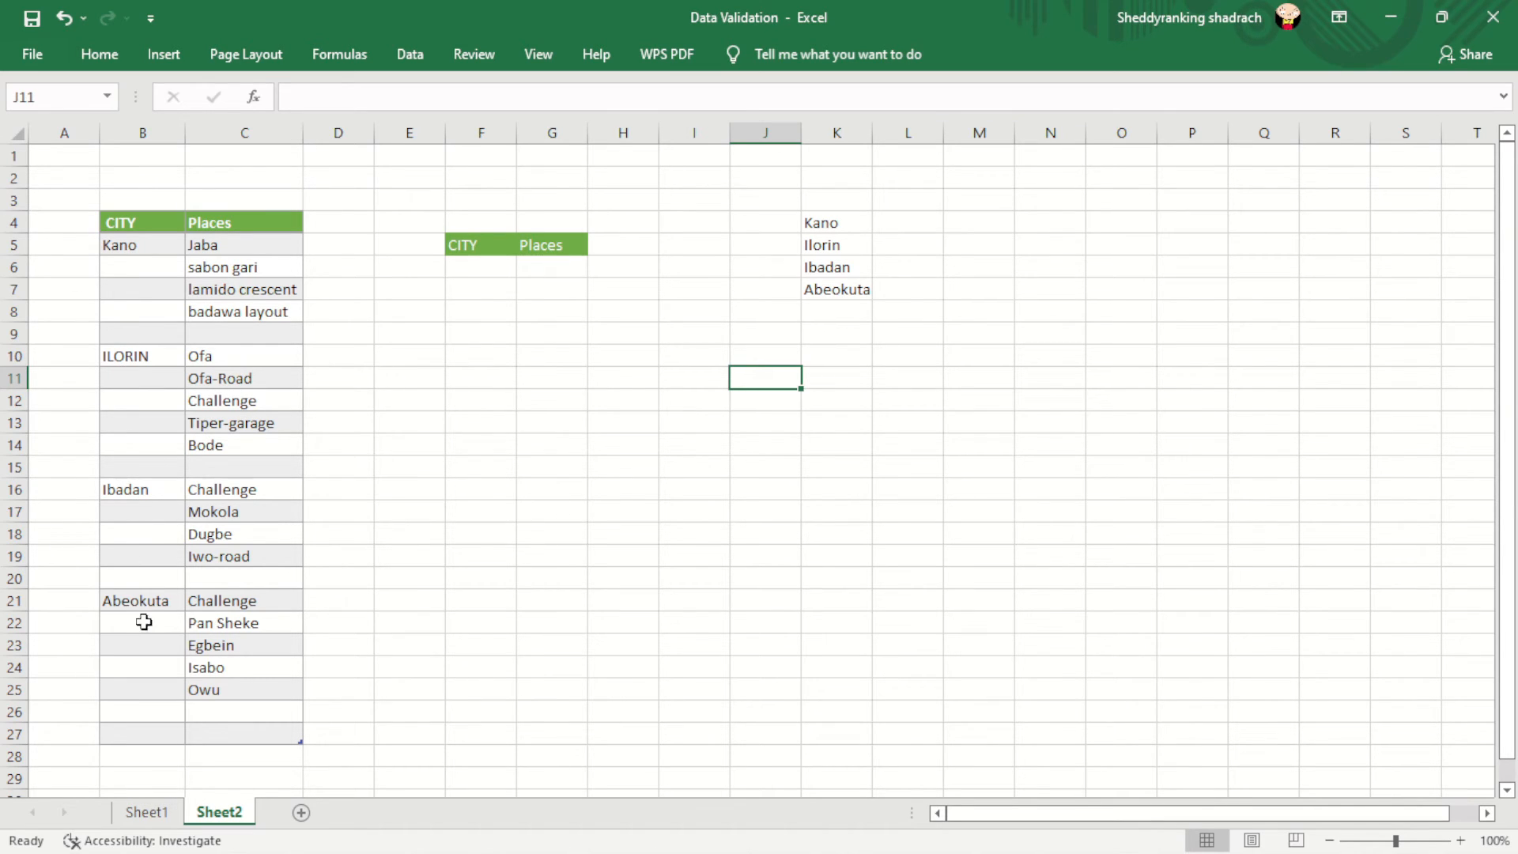
left_click(461, 473)
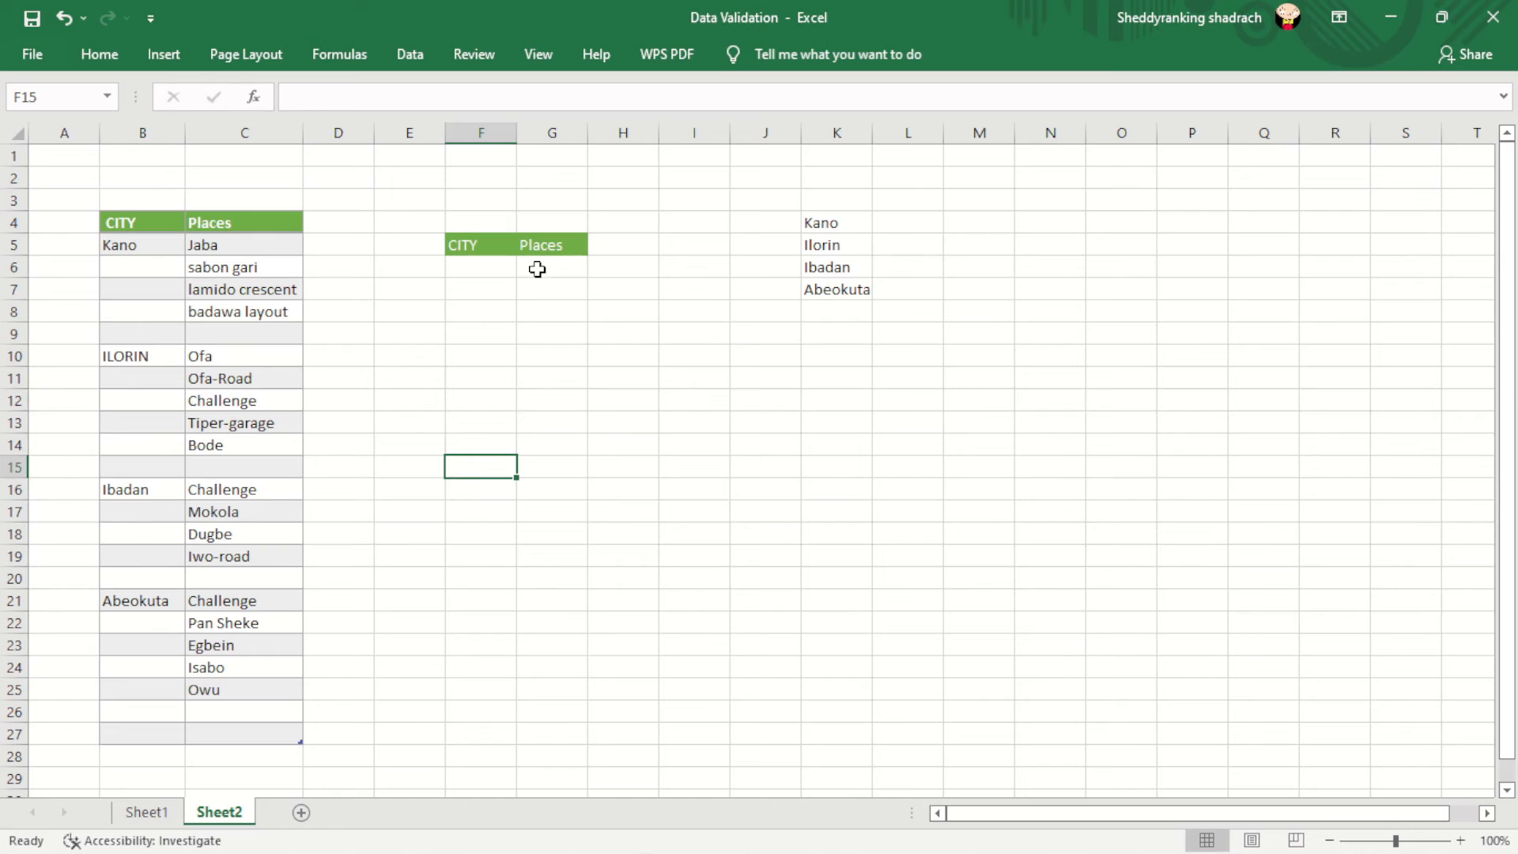
left_click(498, 269)
left_click(546, 269)
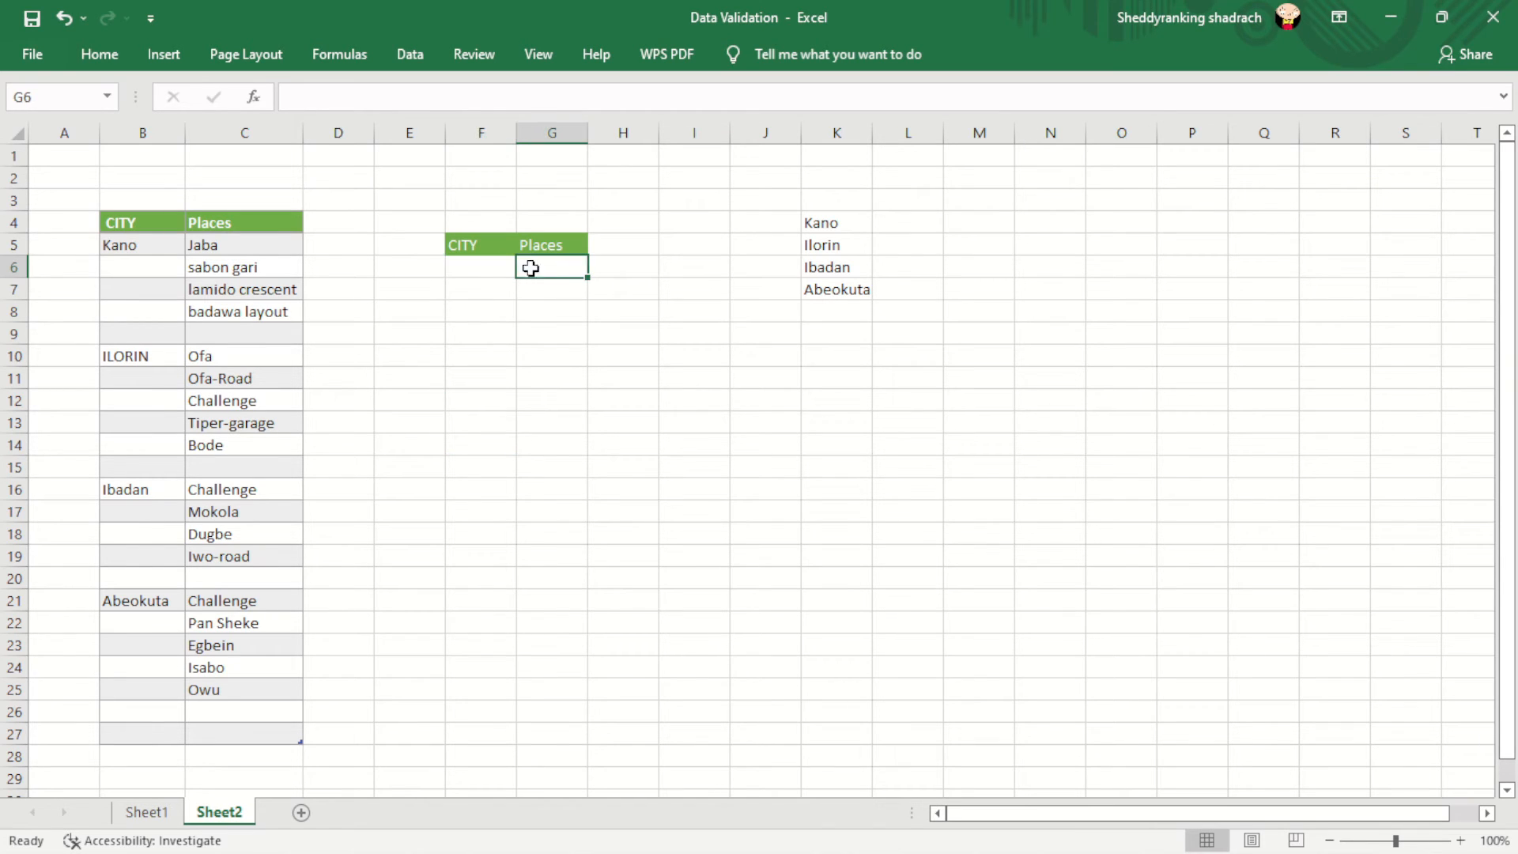
left_click(495, 268)
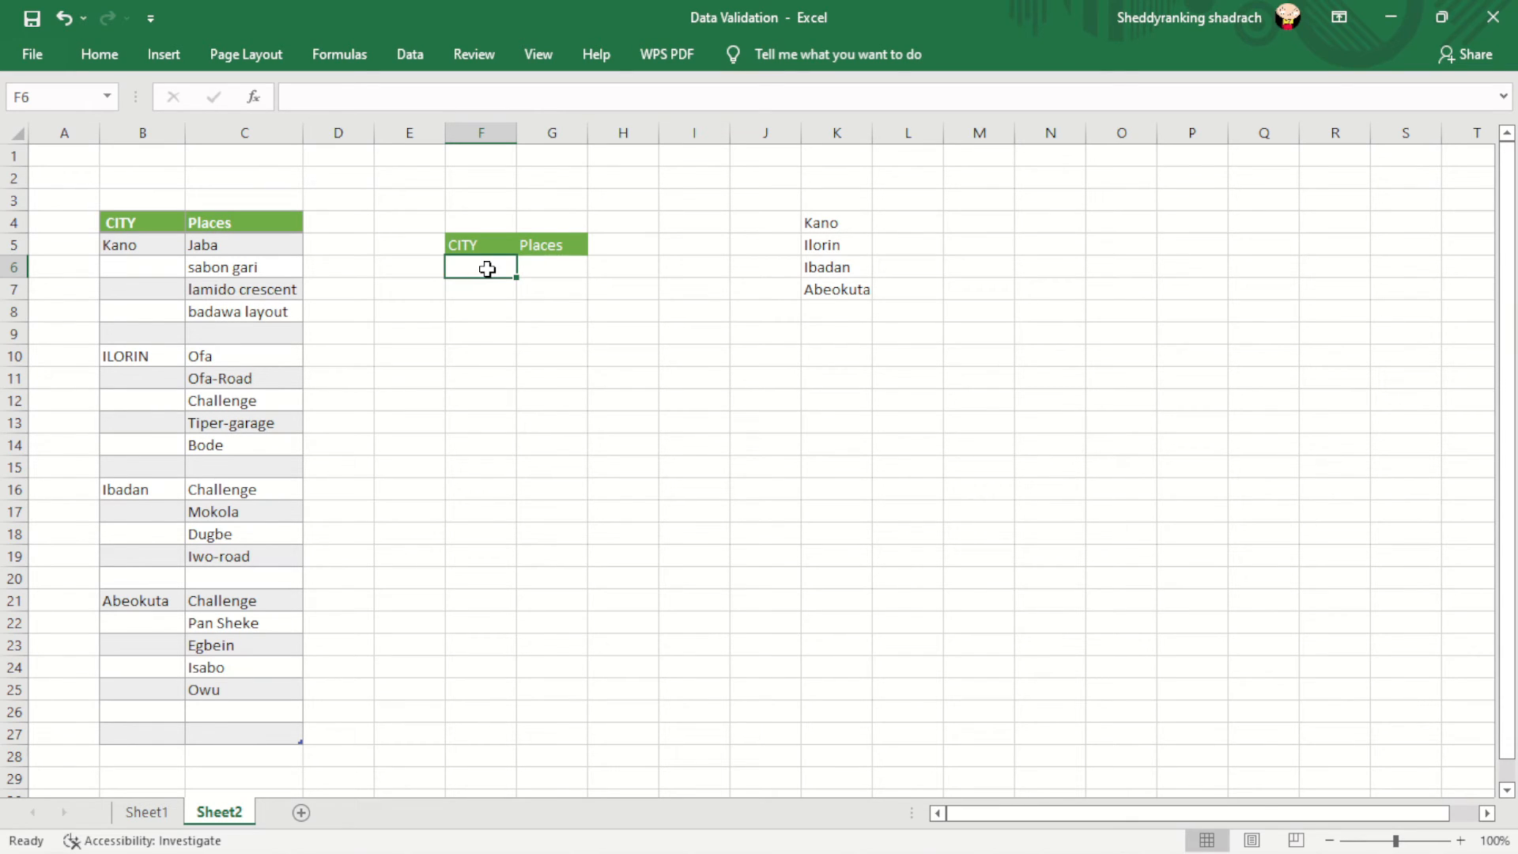
- Give F6 a List data validation sourced from the city entries in $B$5:$B$25
left_click(409, 55)
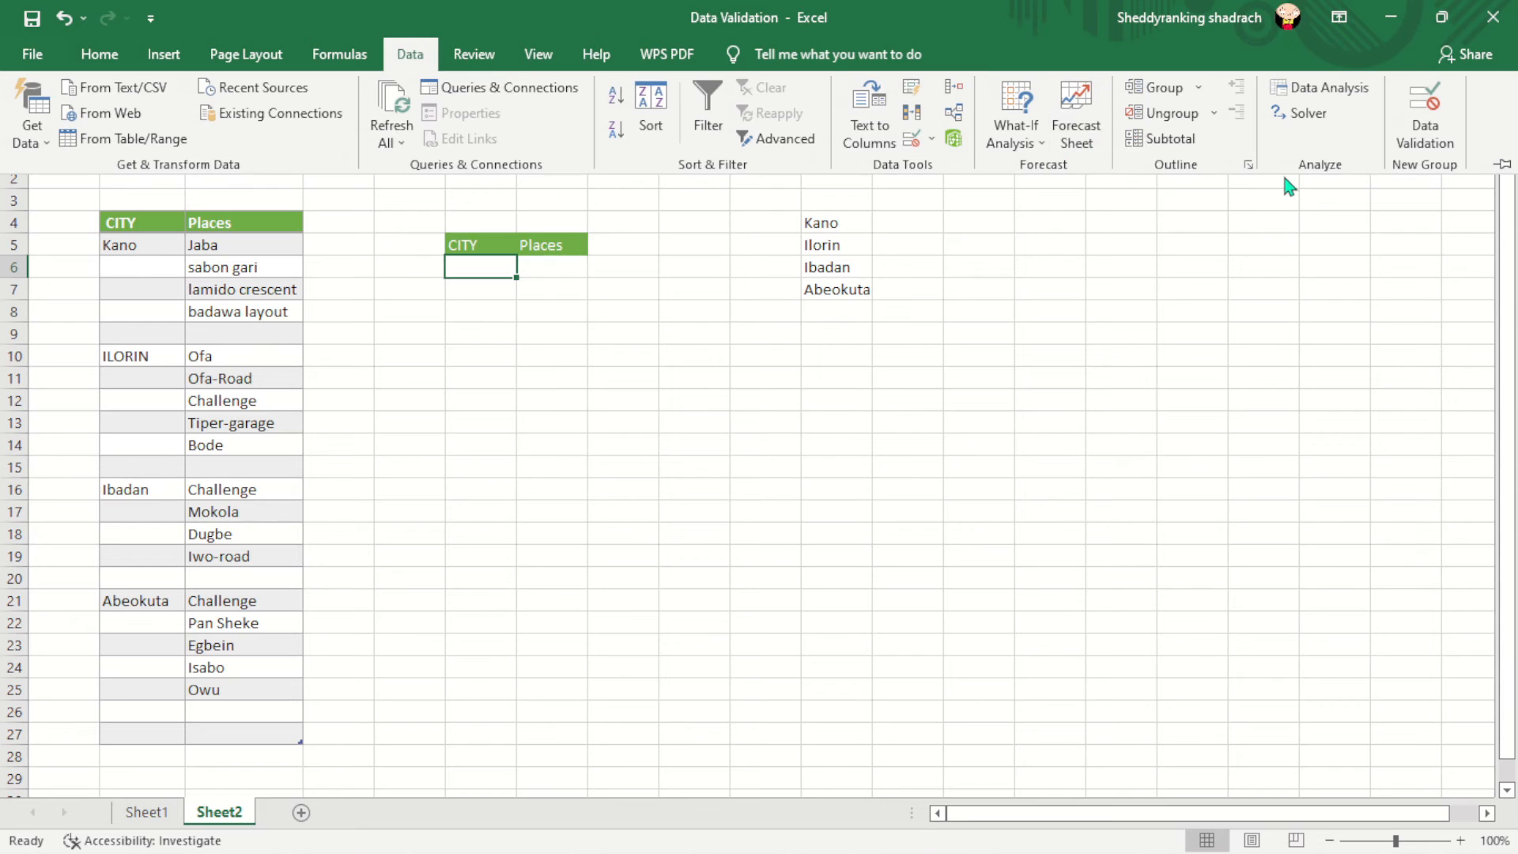
left_click(1423, 127)
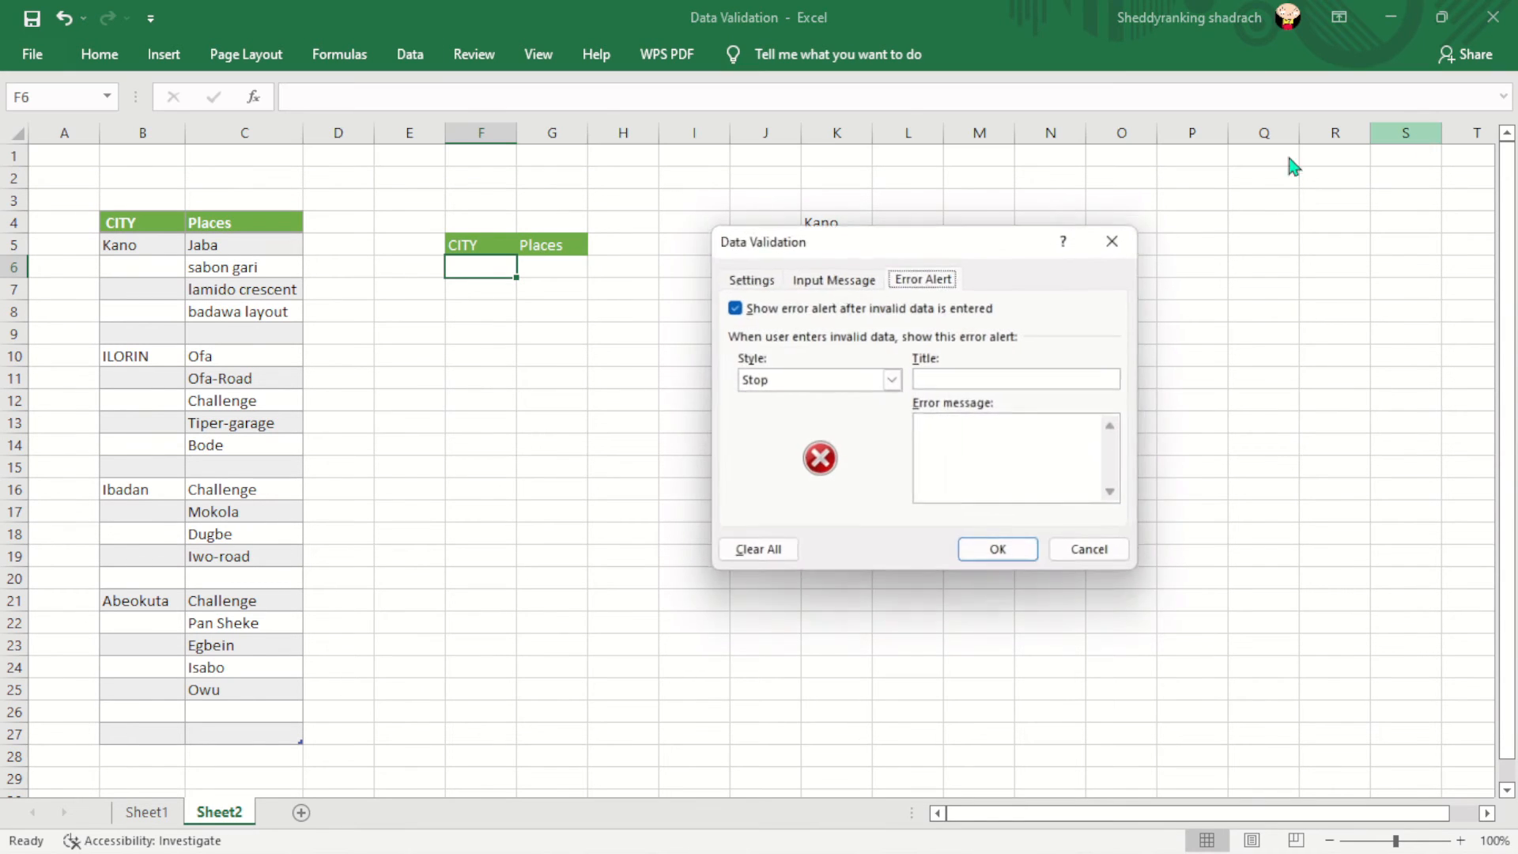
left_click(768, 279)
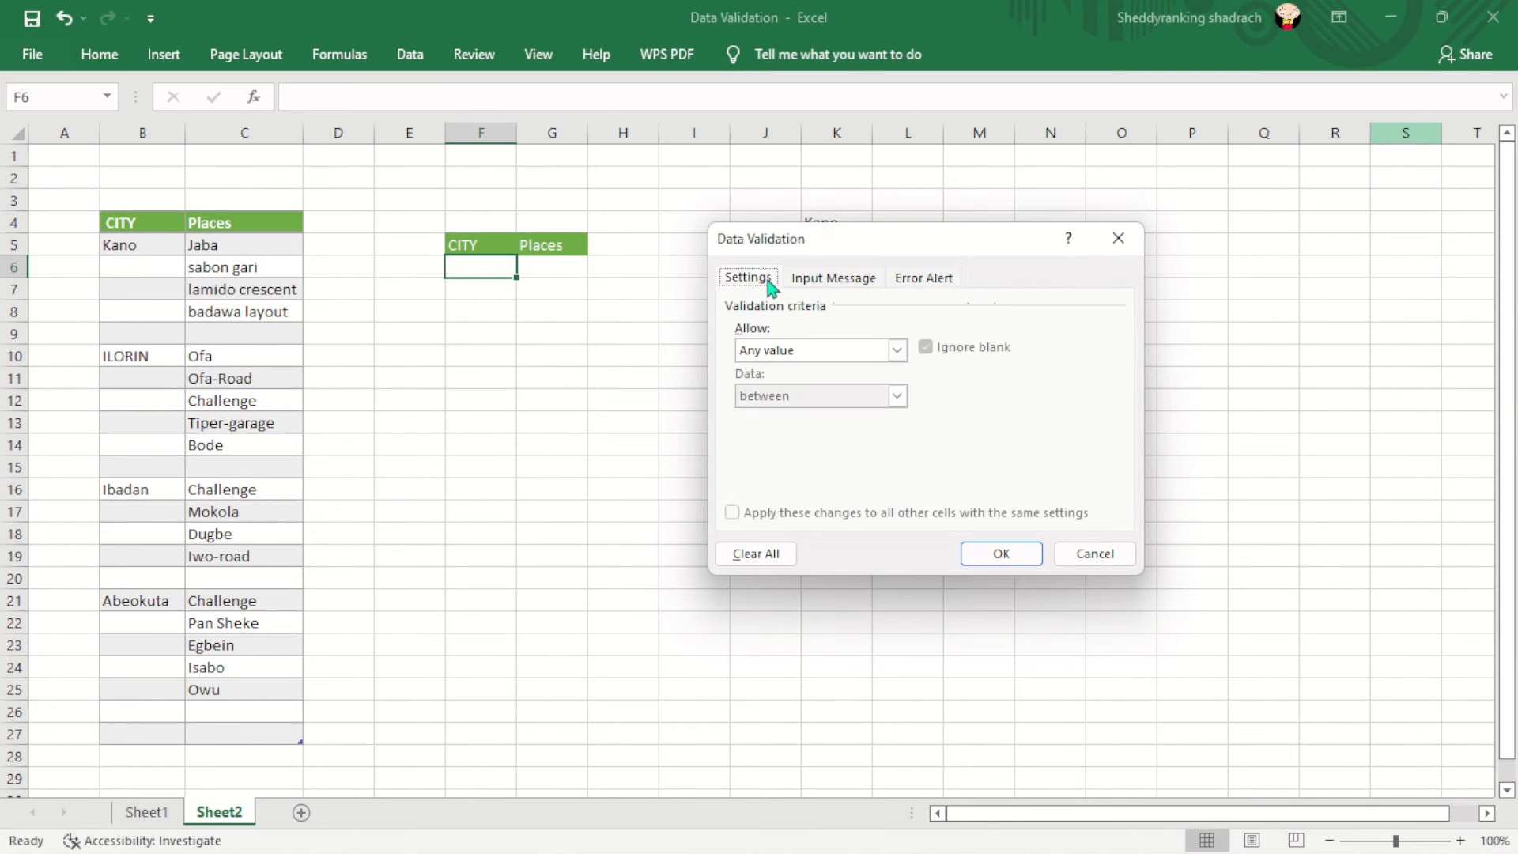
left_click(897, 350)
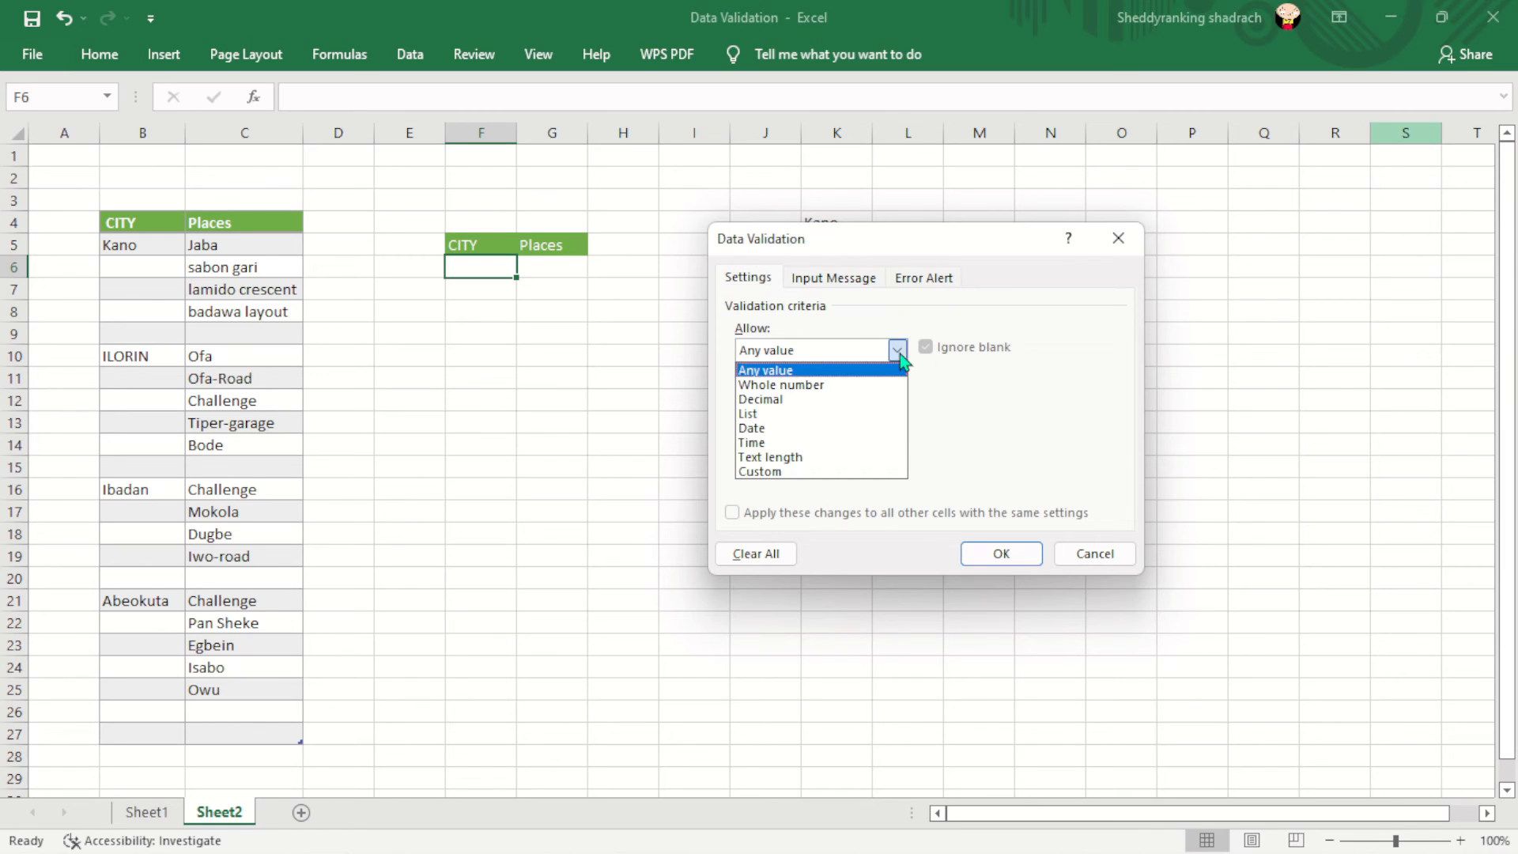
left_click(783, 416)
left_click(767, 437)
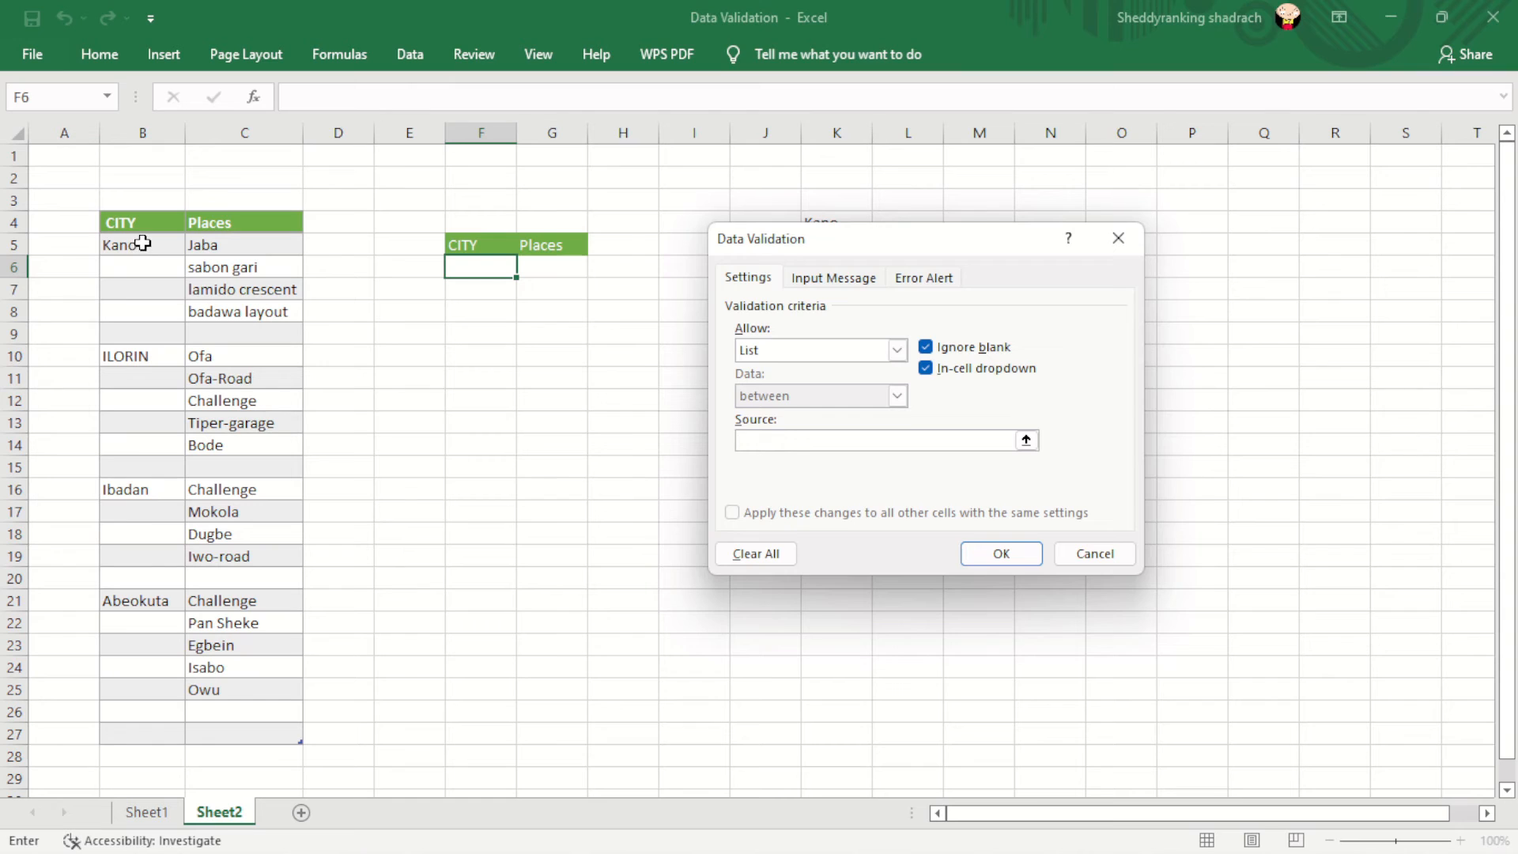
left_click_drag(136, 244, 159, 696)
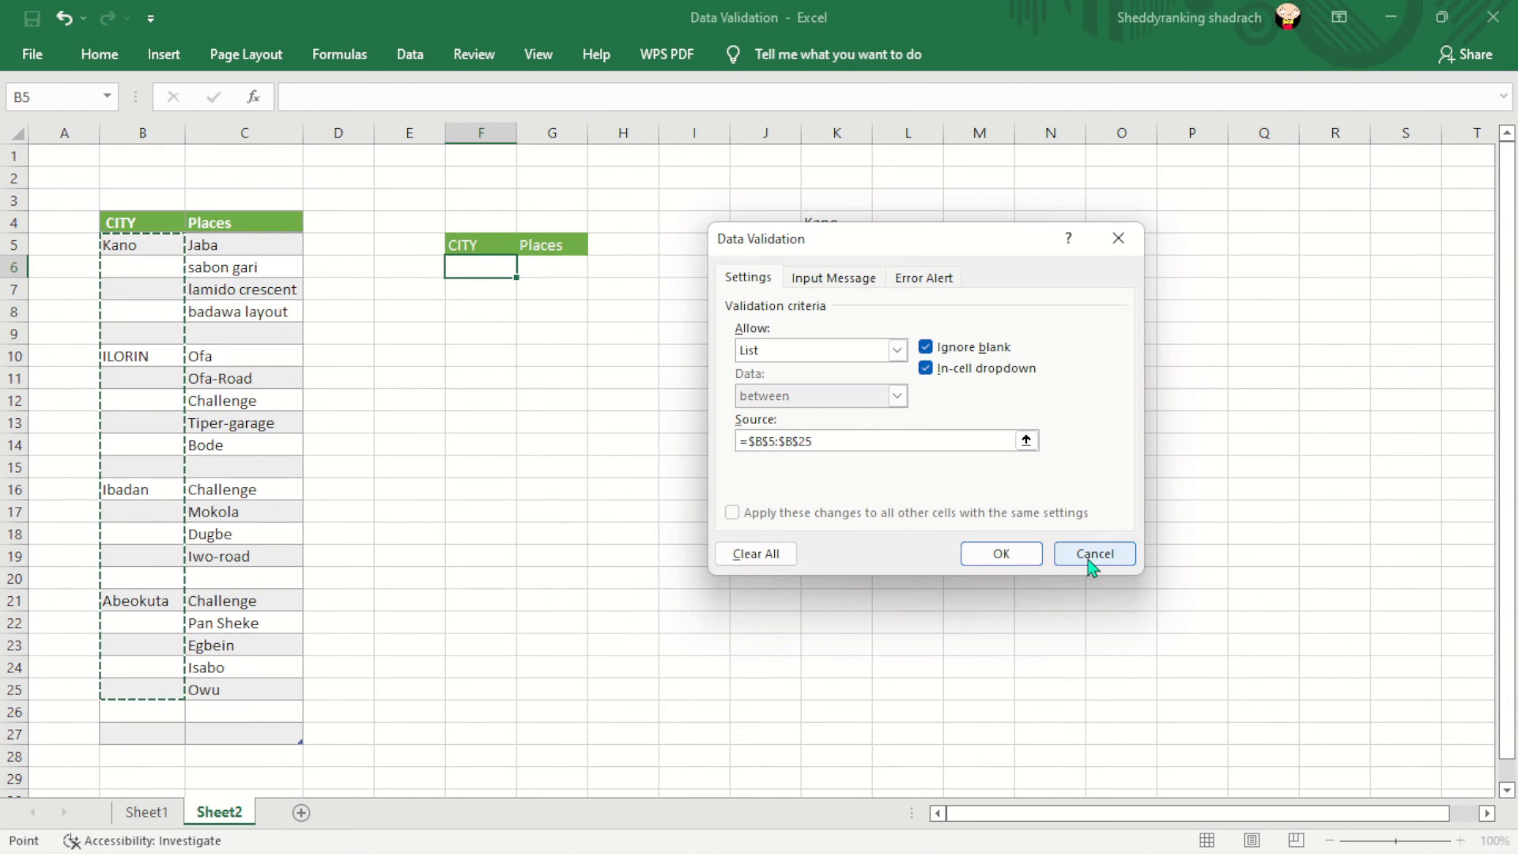
left_click(1001, 554)
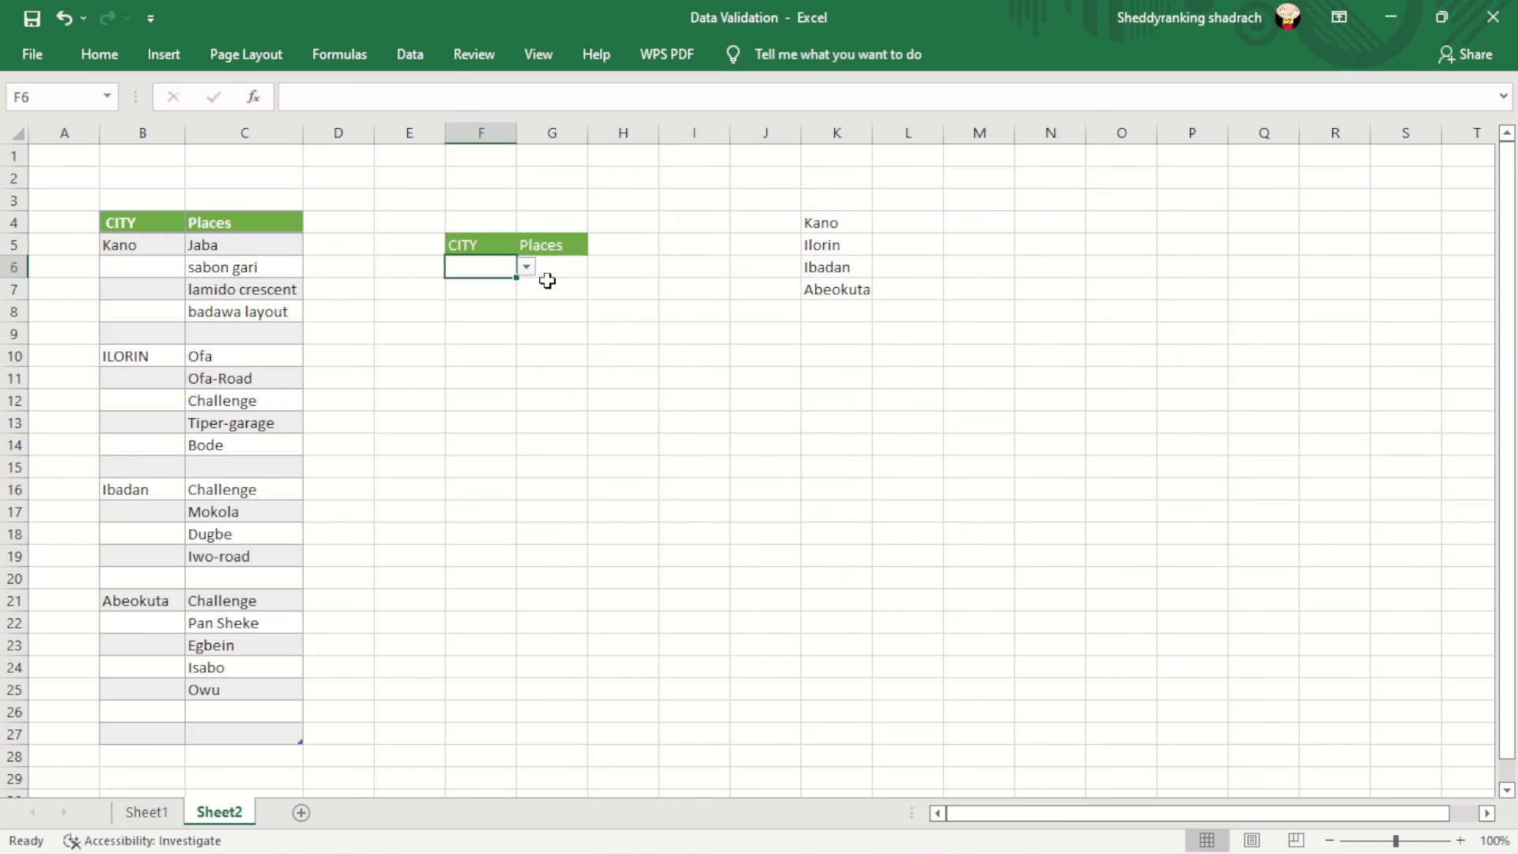
- Open F6's dropdown to check the city list, then close it without choosing
left_click(526, 269)
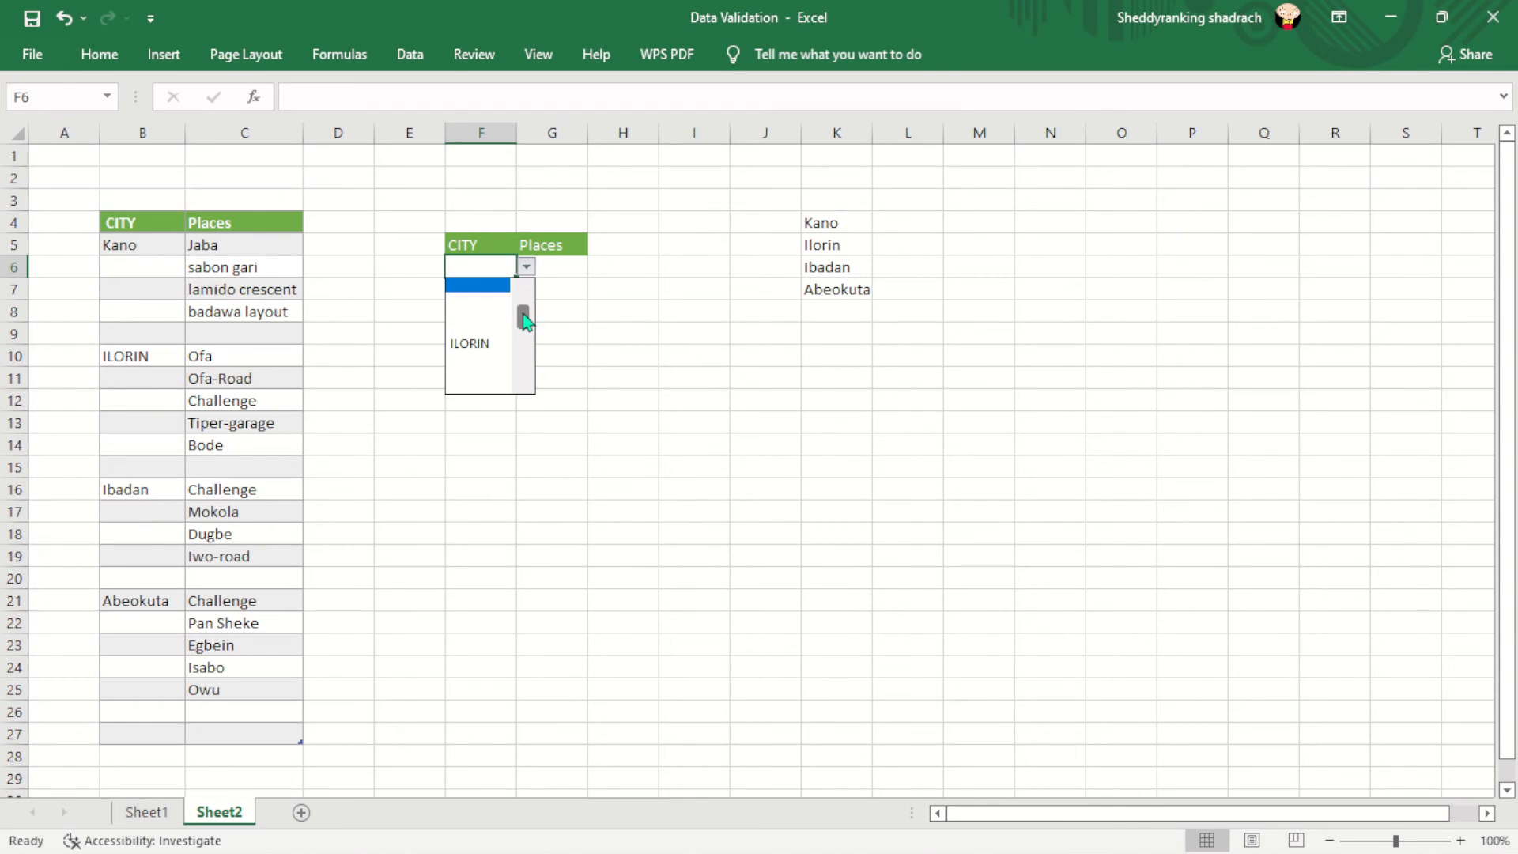
mouse_move(525, 318)
left_mouse_down()
mouse_move(528, 415)
mouse_move(535, 301)
left_mouse_up()
key("Escape")
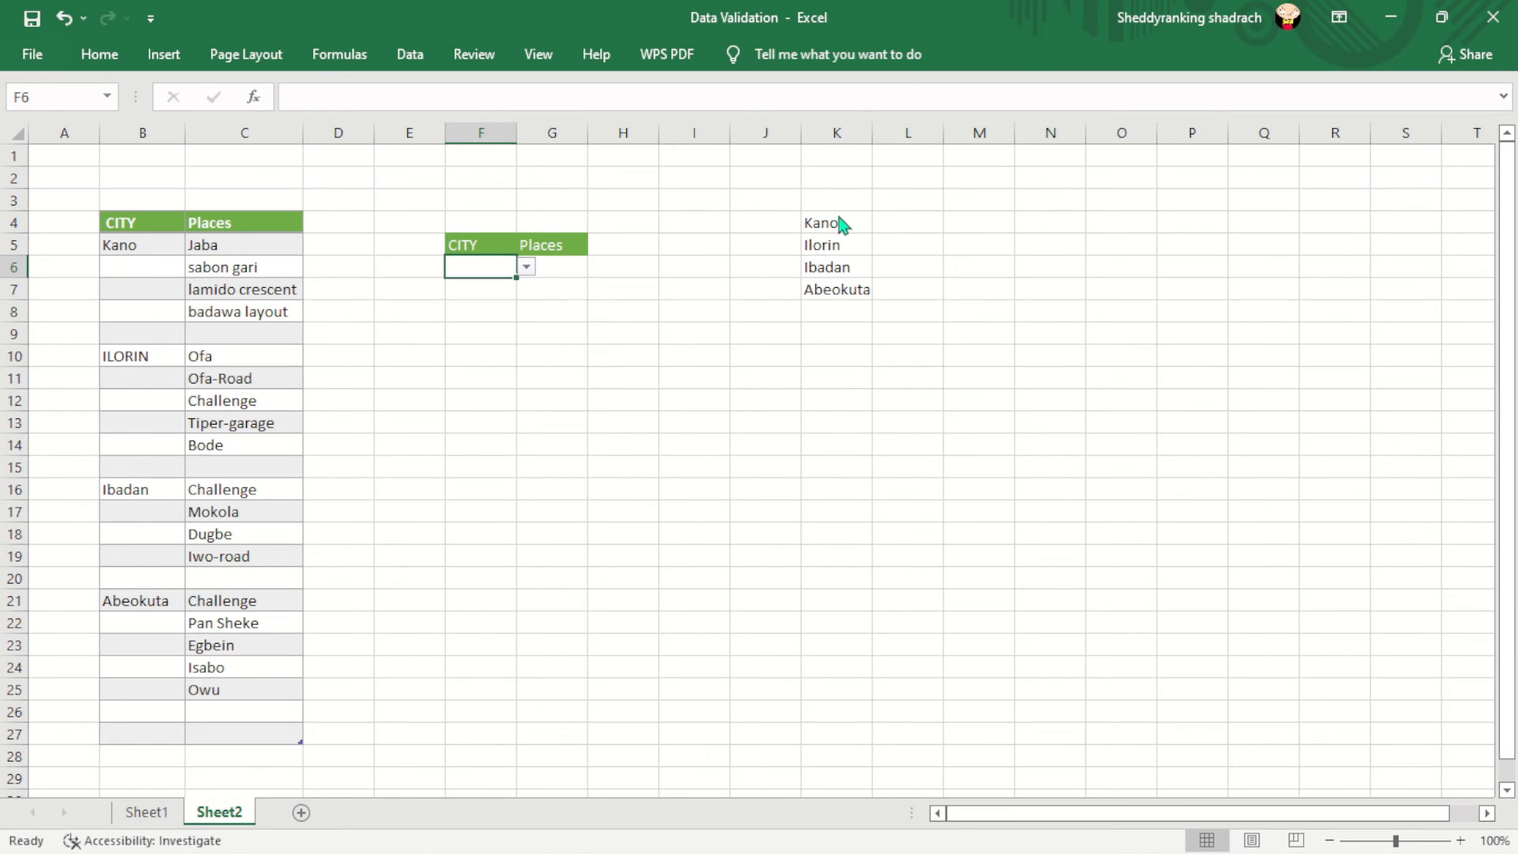
- Replace F6's list source with the four city names in $K$4:$K$7 (Kano, Ilorin, Ibadan, Abeokuta)
left_click_drag(854, 222, 857, 290)
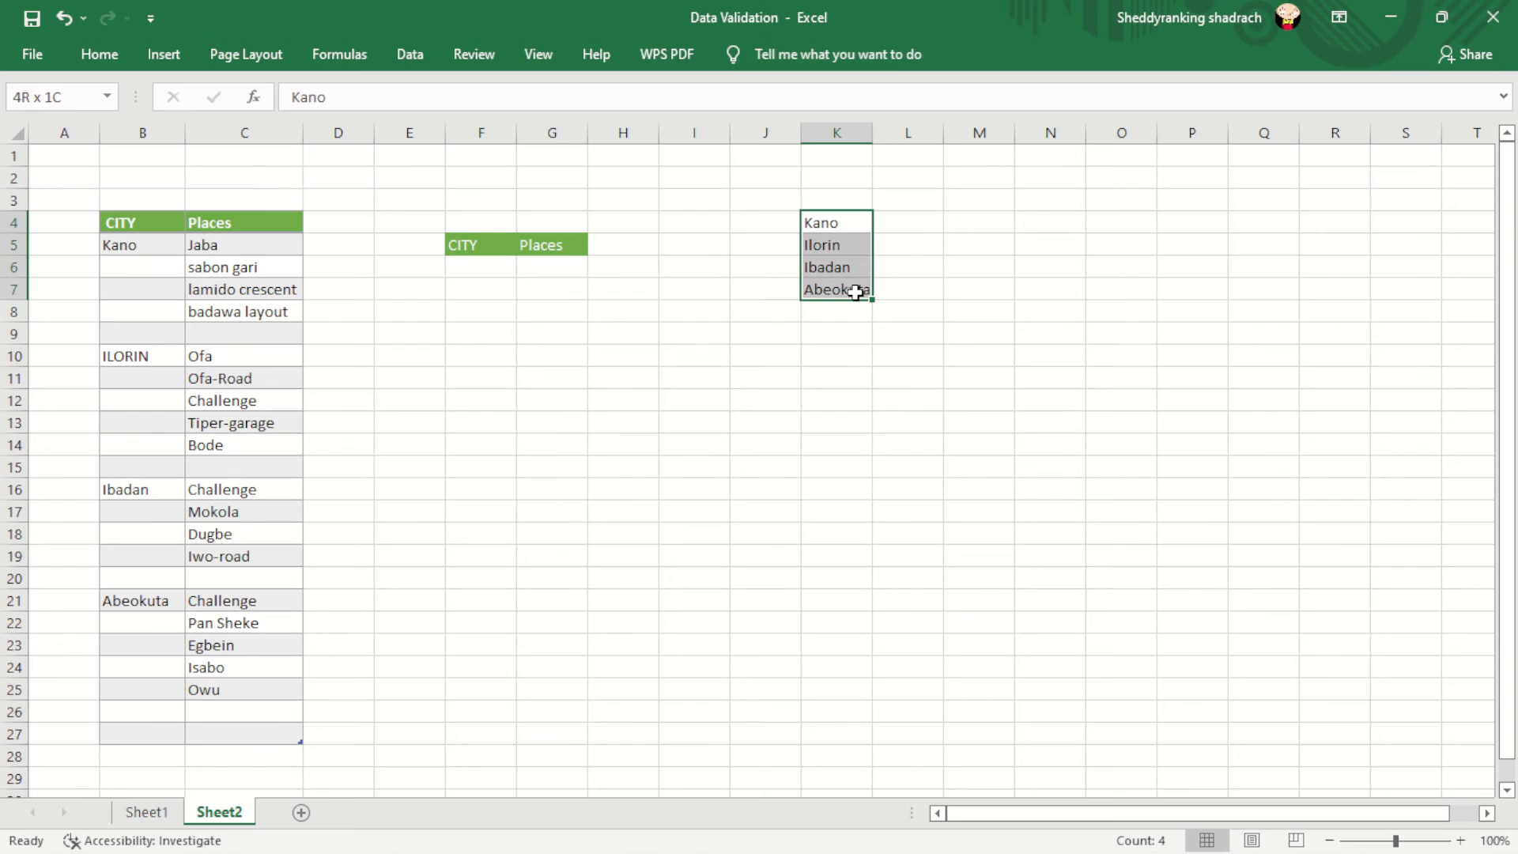
left_click(483, 266)
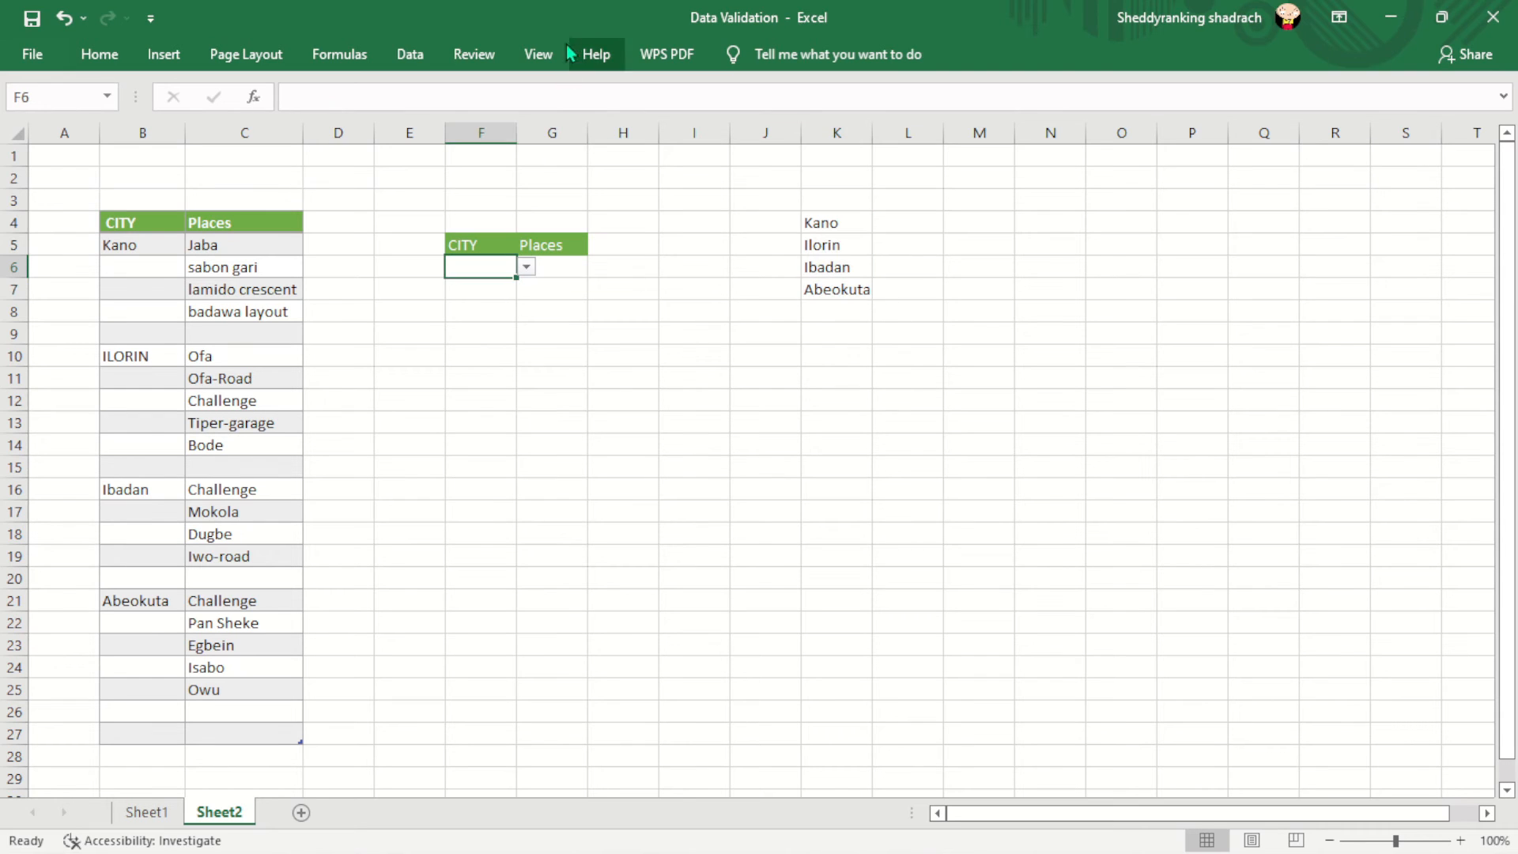
left_click(100, 54)
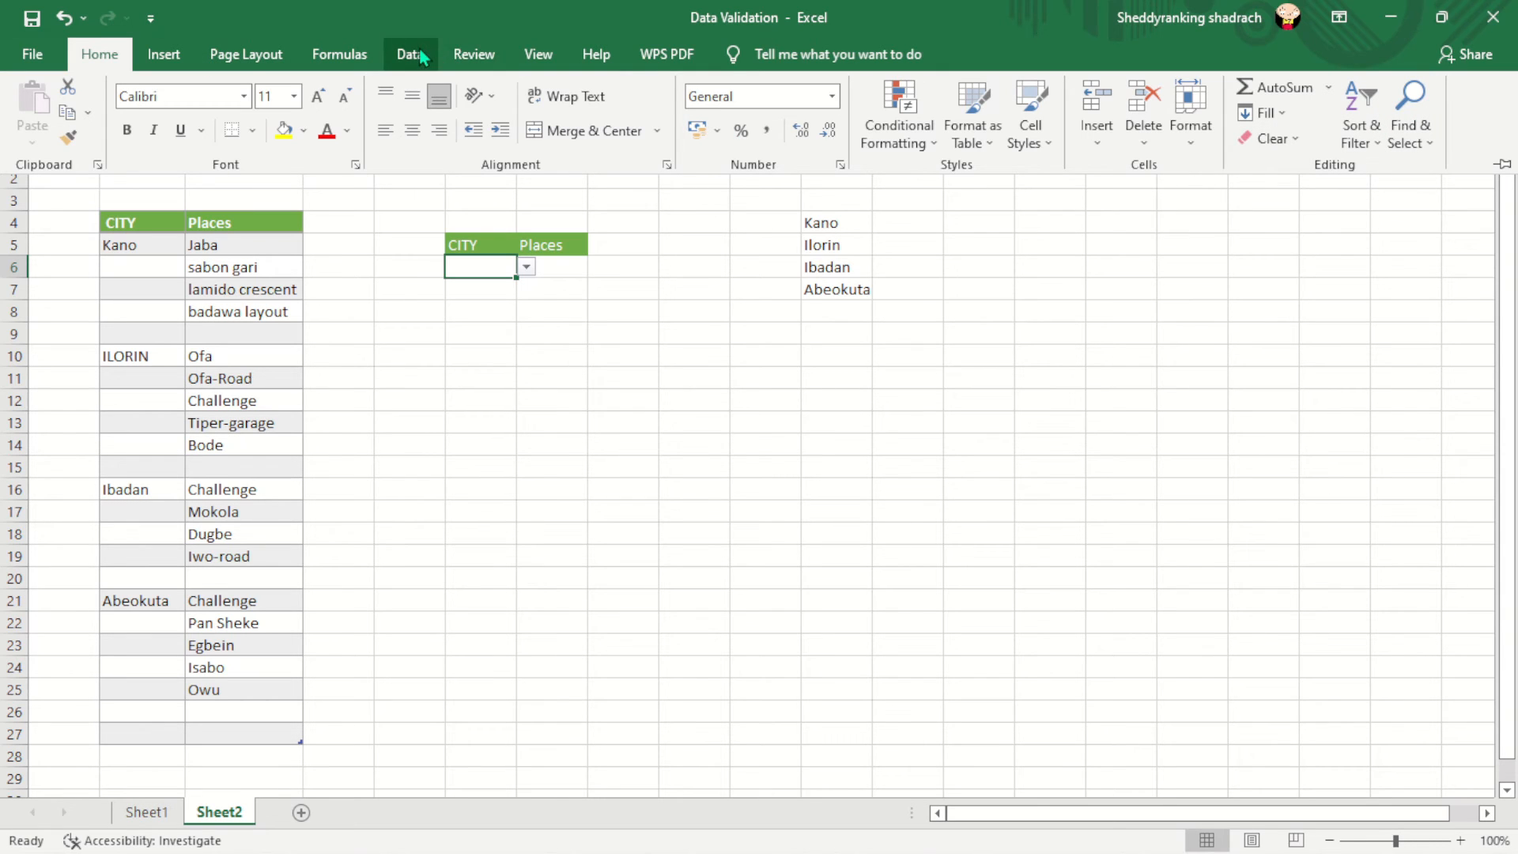
left_click(411, 54)
left_click(1425, 125)
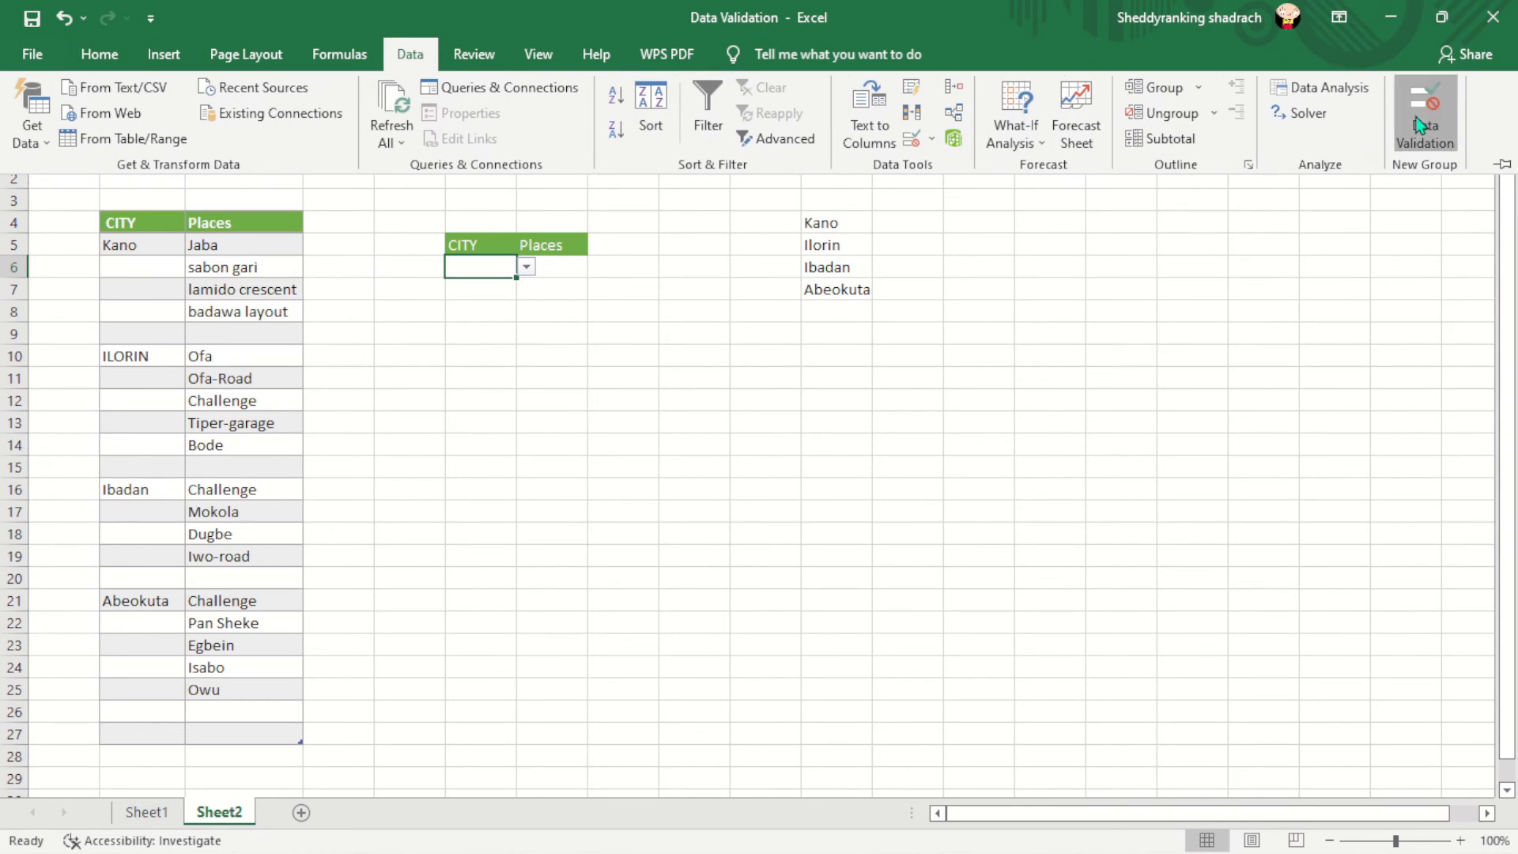
left_click(830, 442)
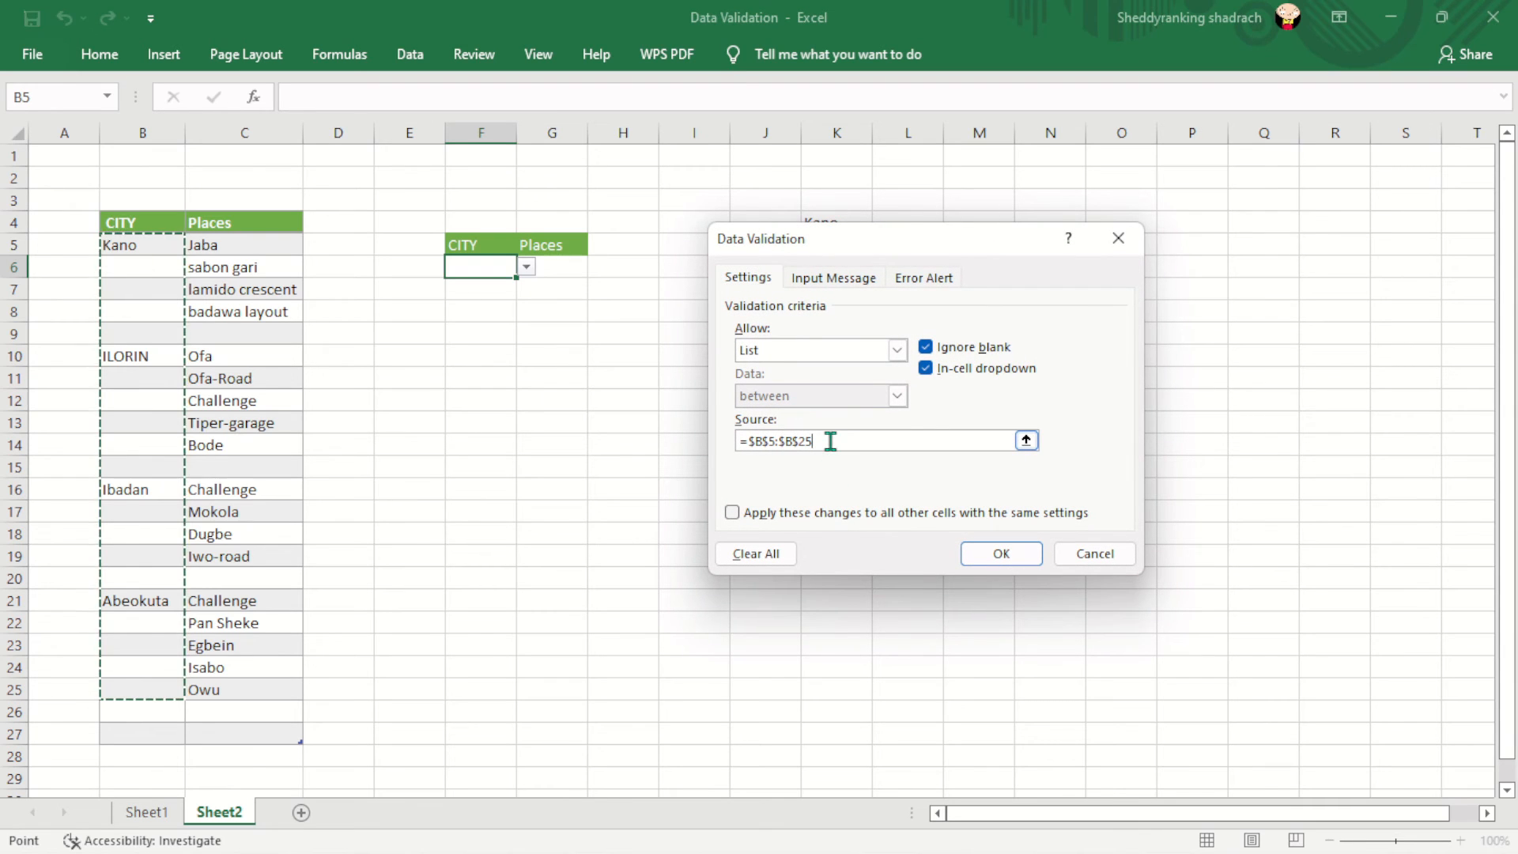
left_click_drag(911, 249, 1140, 250)
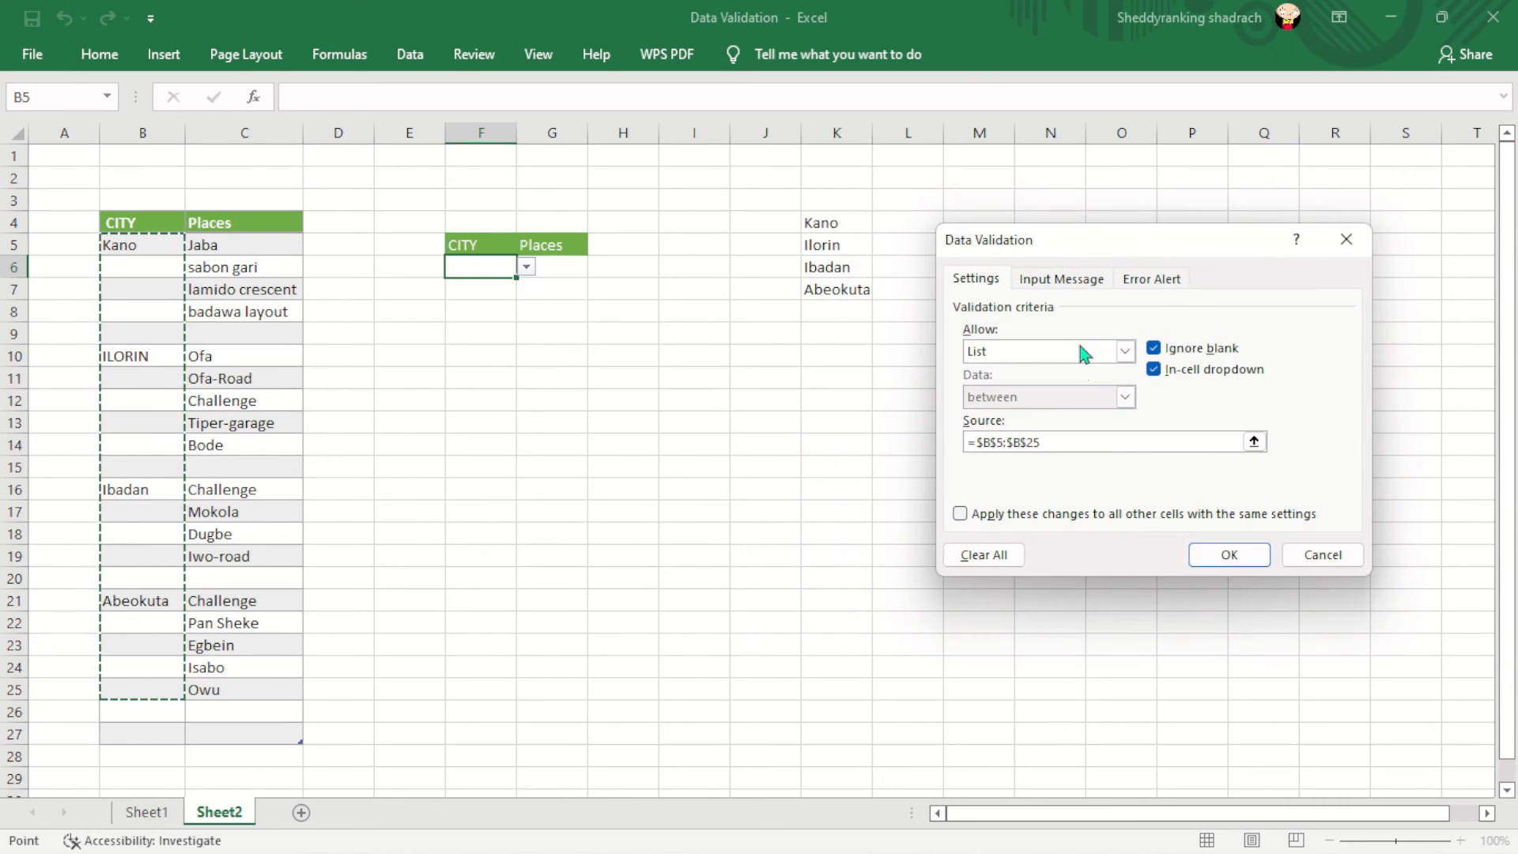
left_click(1044, 439)
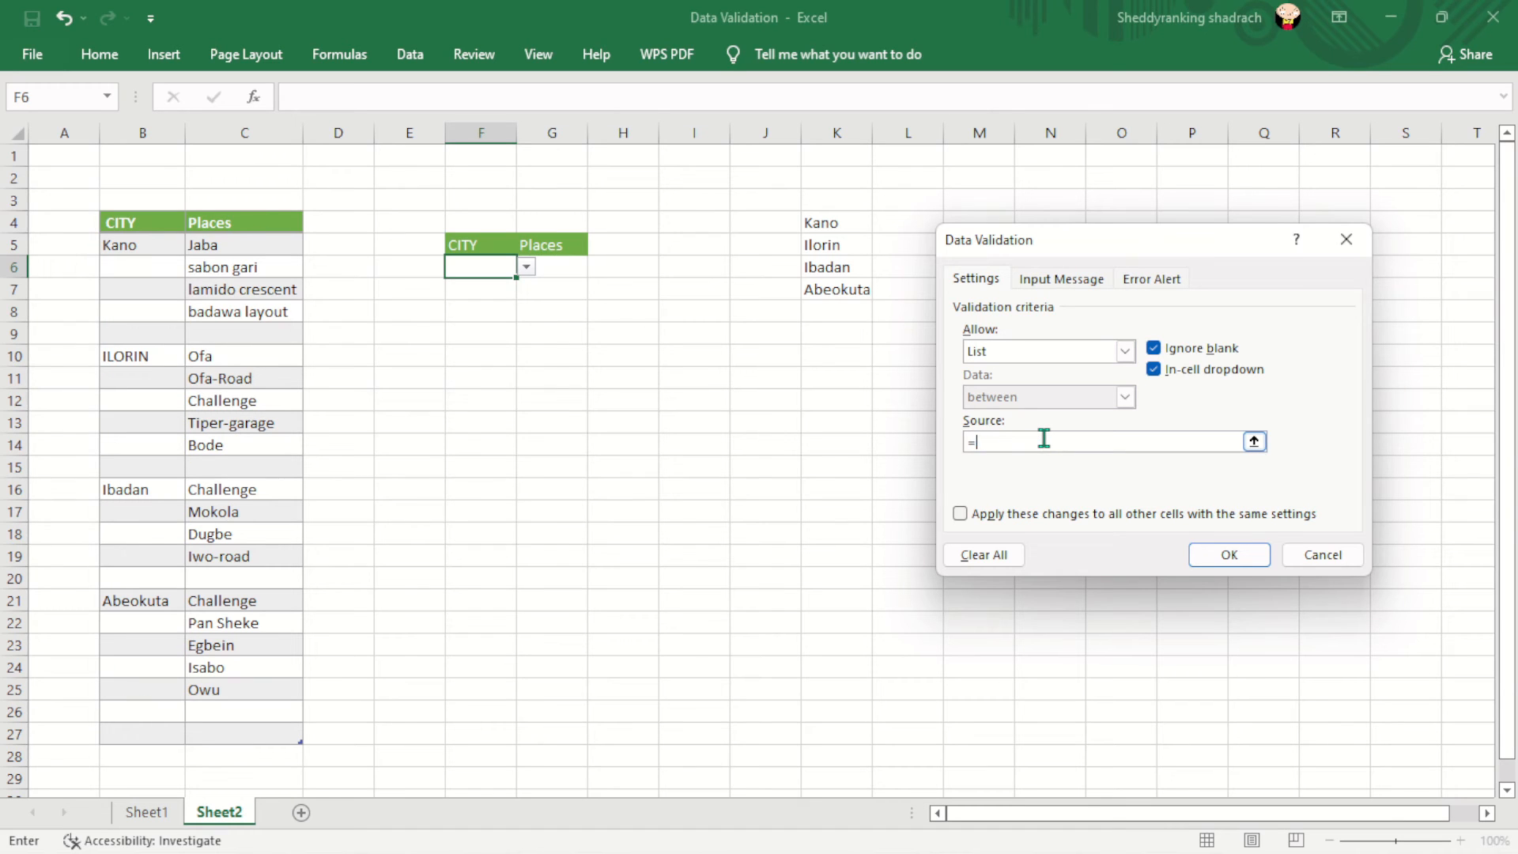
left_click_drag(830, 222, 850, 296)
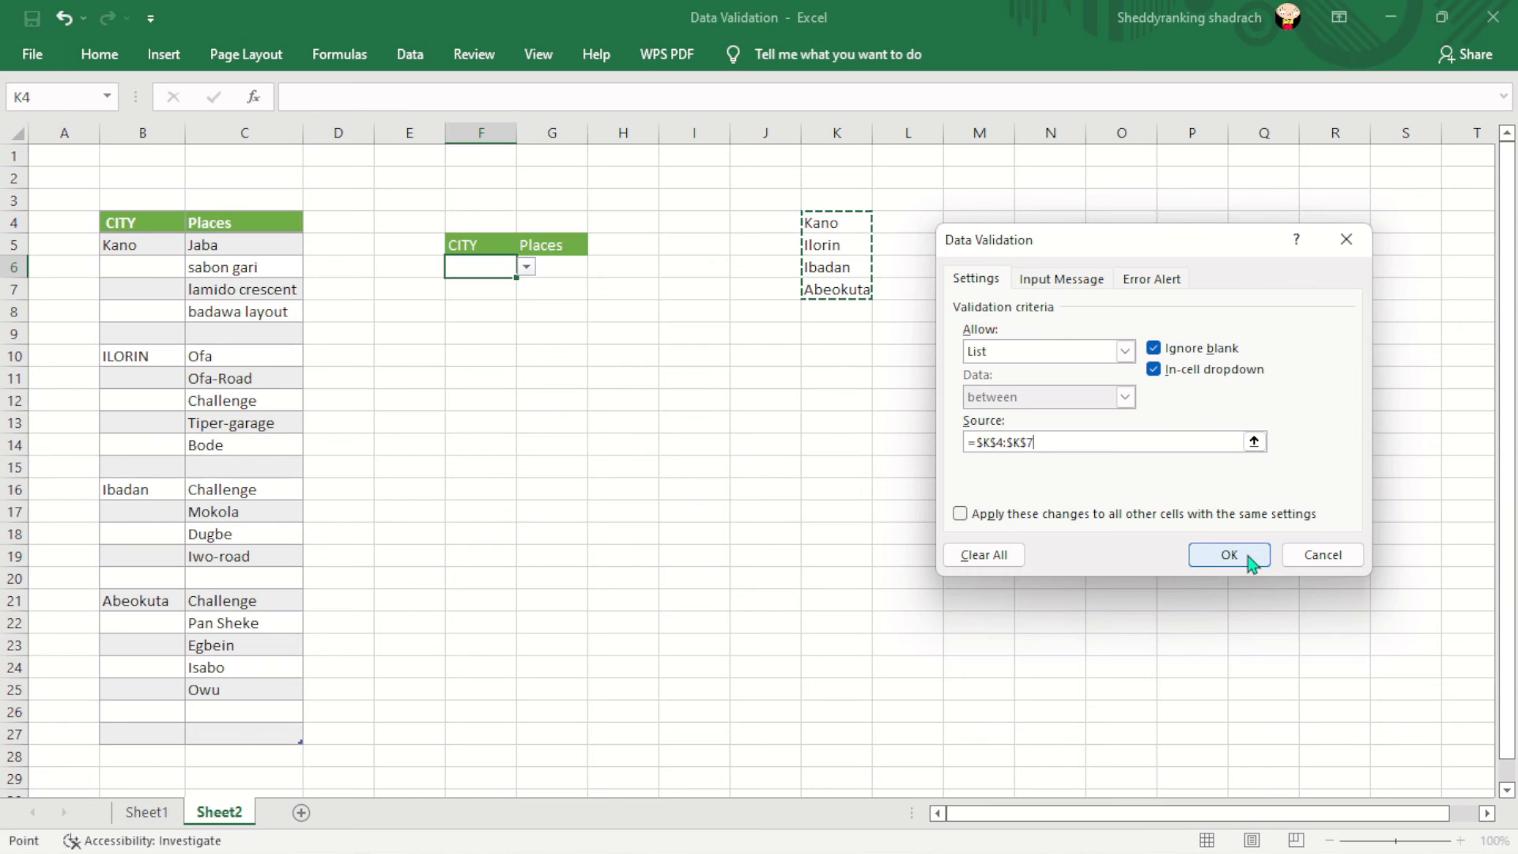
left_click(1251, 563)
left_click(536, 271)
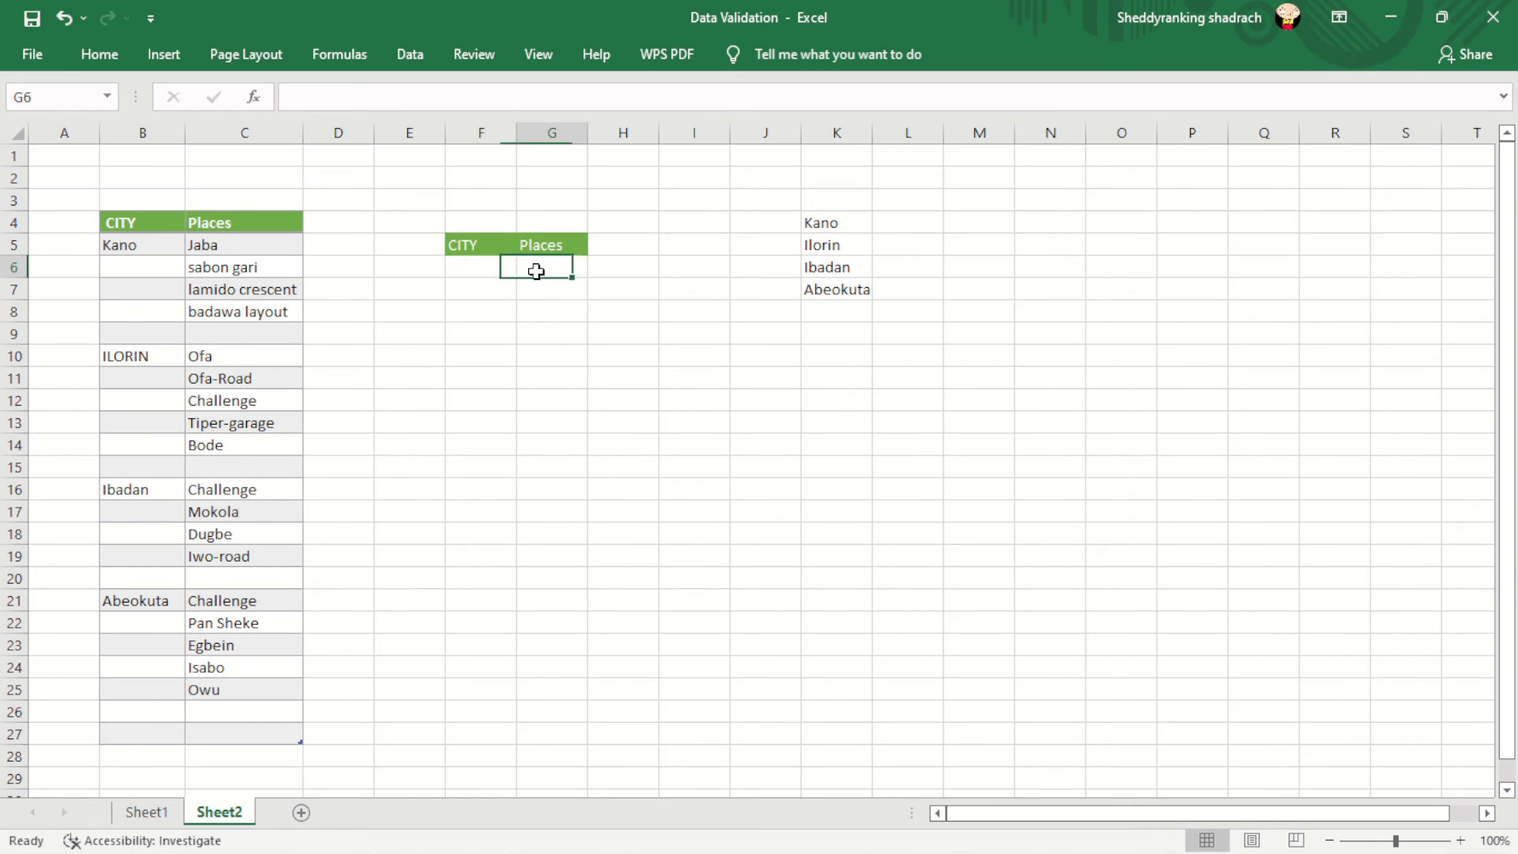
- Choose Kano in F6 and copy it with its dropdown down to F9
left_click(492, 269)
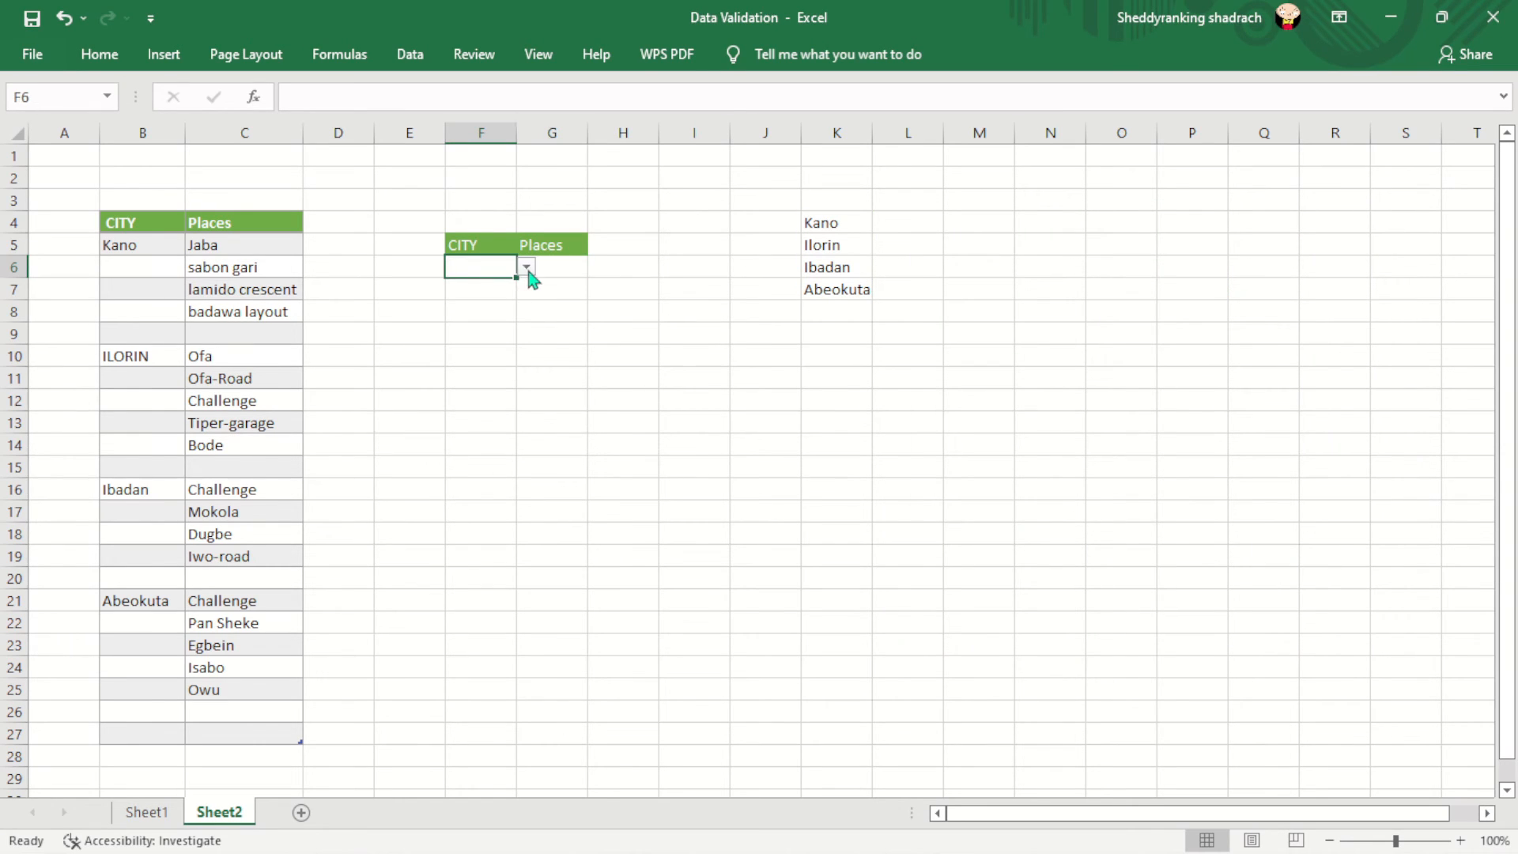
left_click(528, 269)
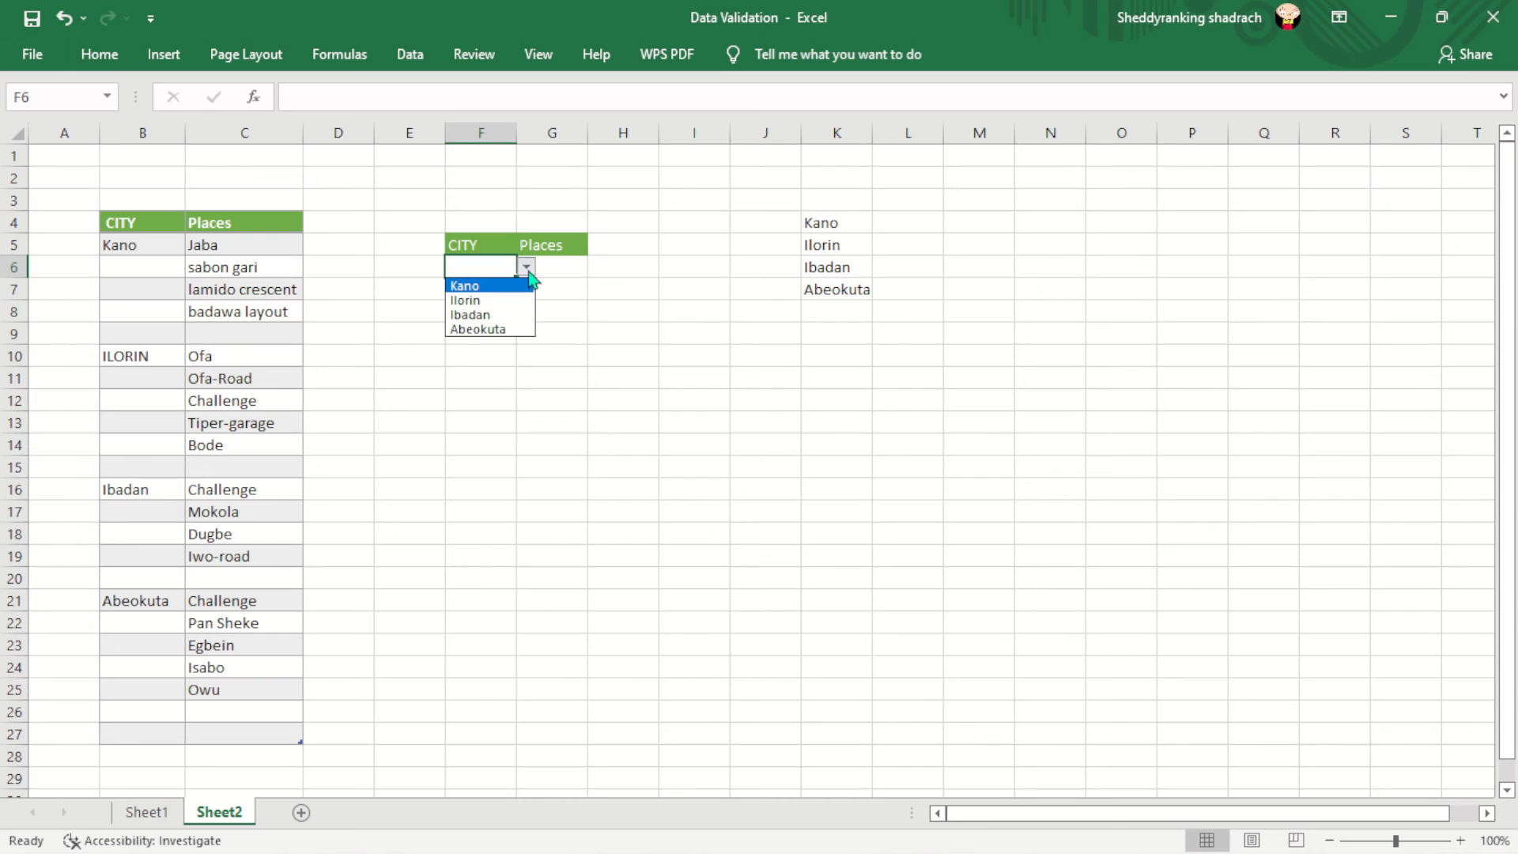
left_click(470, 289)
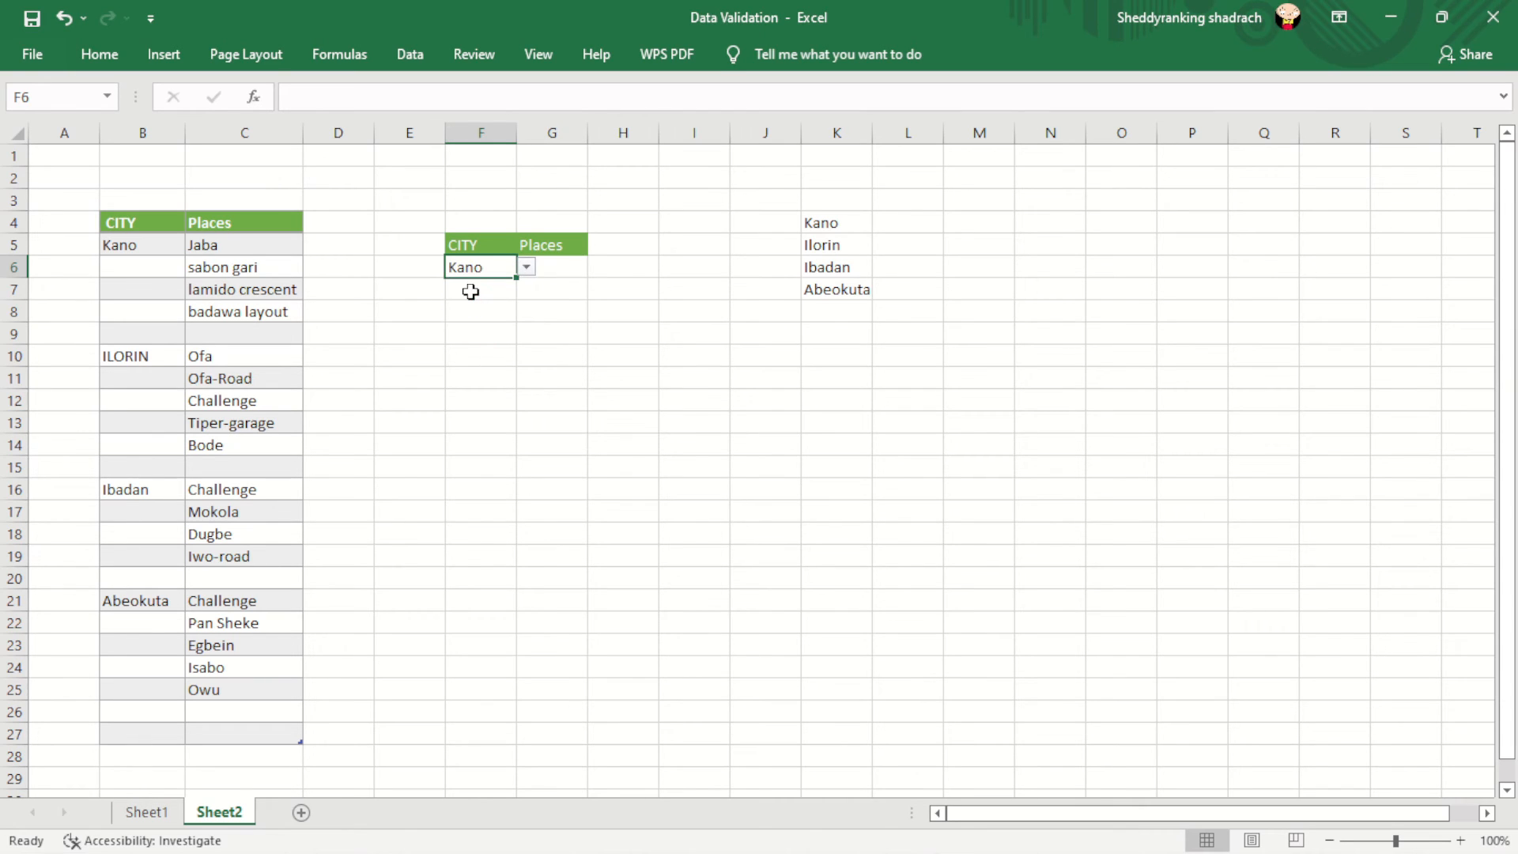
left_click(549, 268)
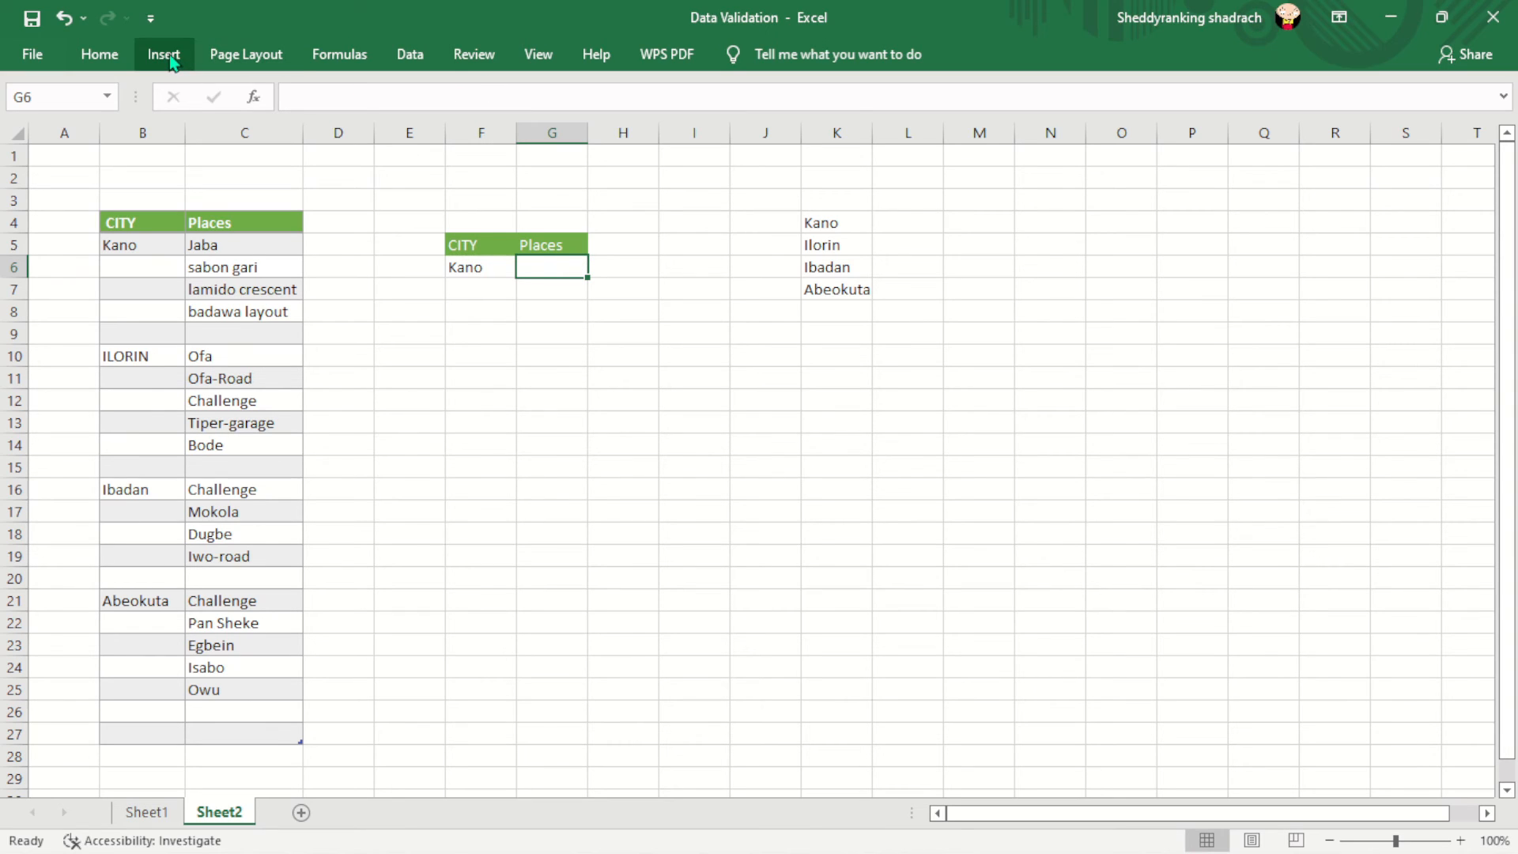
left_click(500, 267)
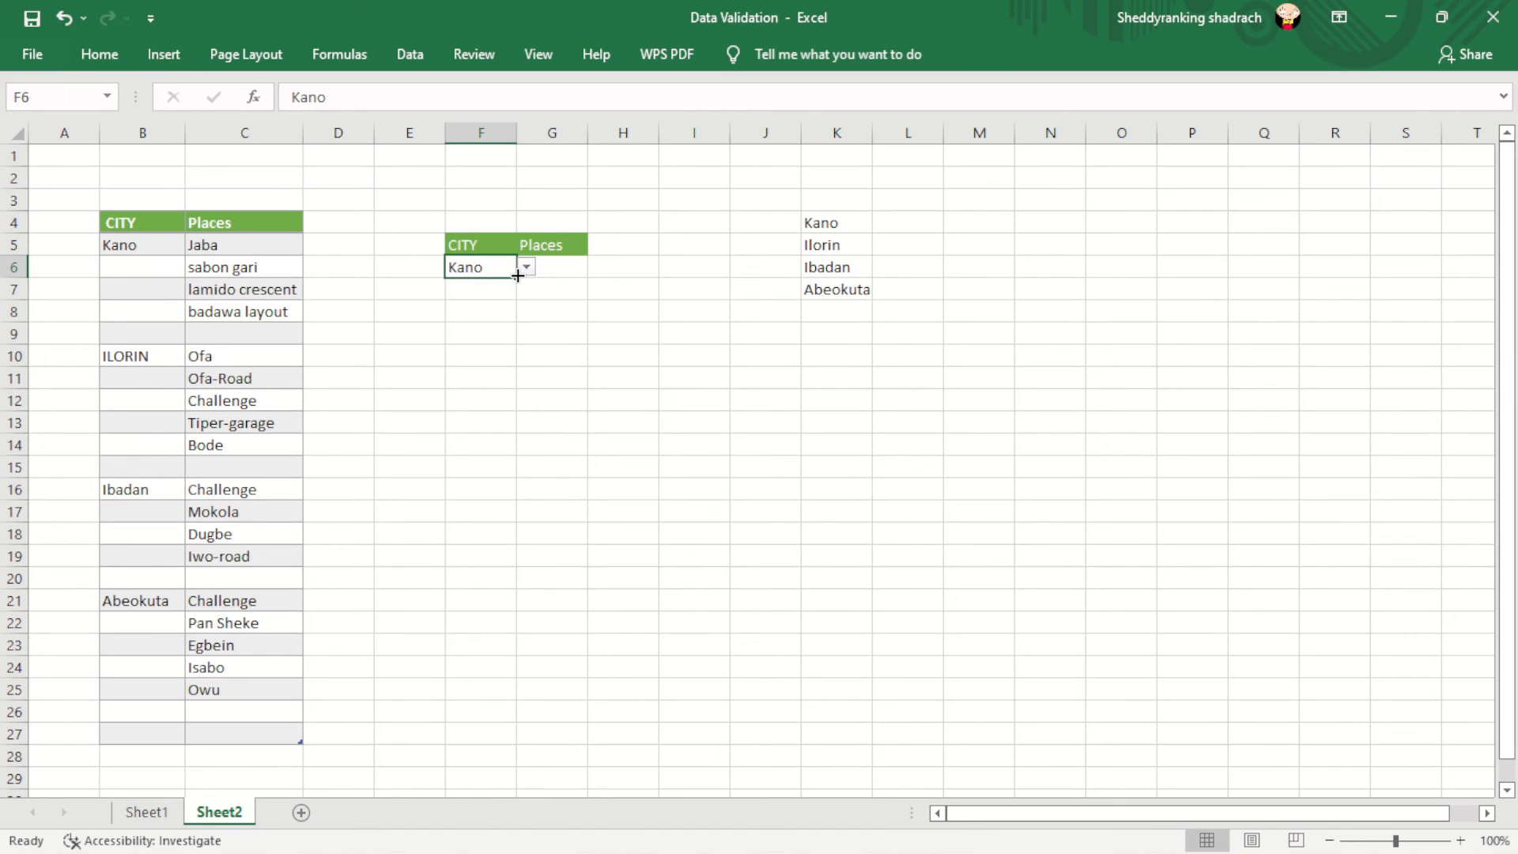
mouse_move(516, 348)
left_mouse_down()
mouse_move(517, 316)
mouse_move(514, 328)
left_mouse_up()
- Set F7 to Ilorin and F8 to Ibadan from their city dropdowns
left_click(492, 287)
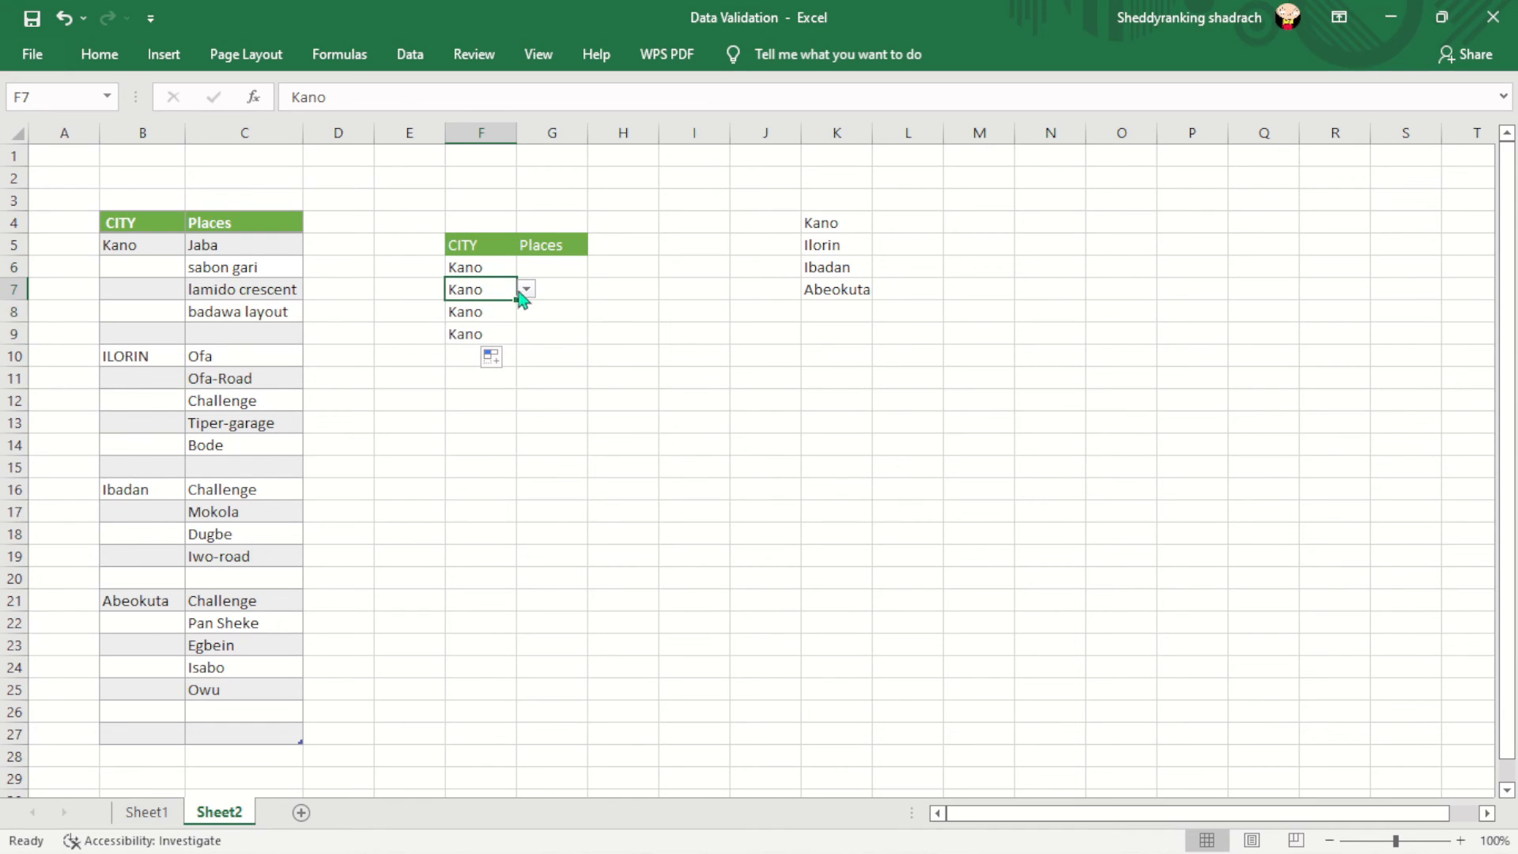
left_click(527, 290)
left_click(489, 322)
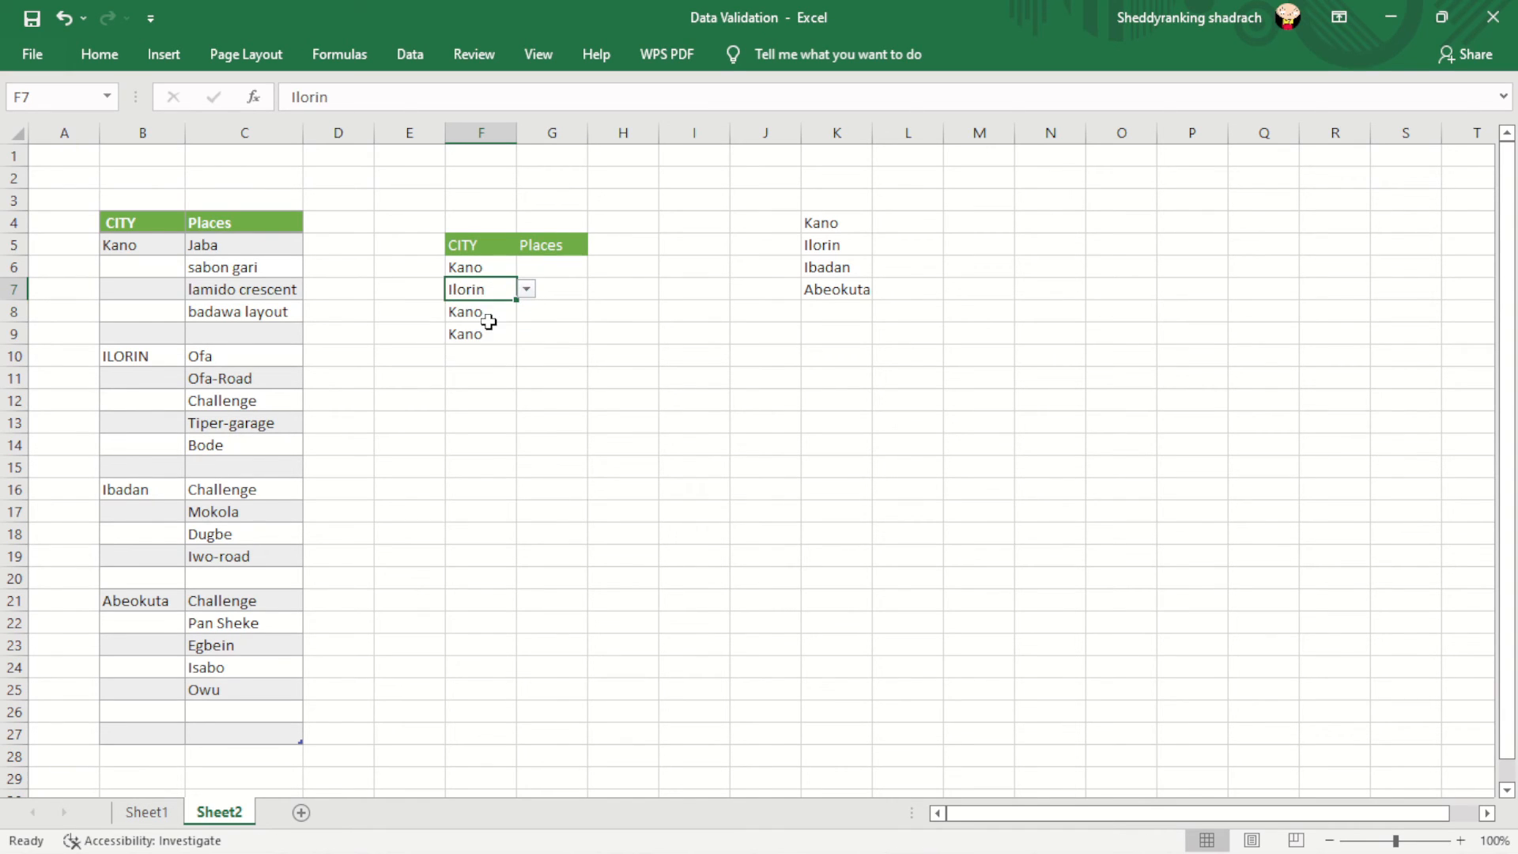
left_click(486, 314)
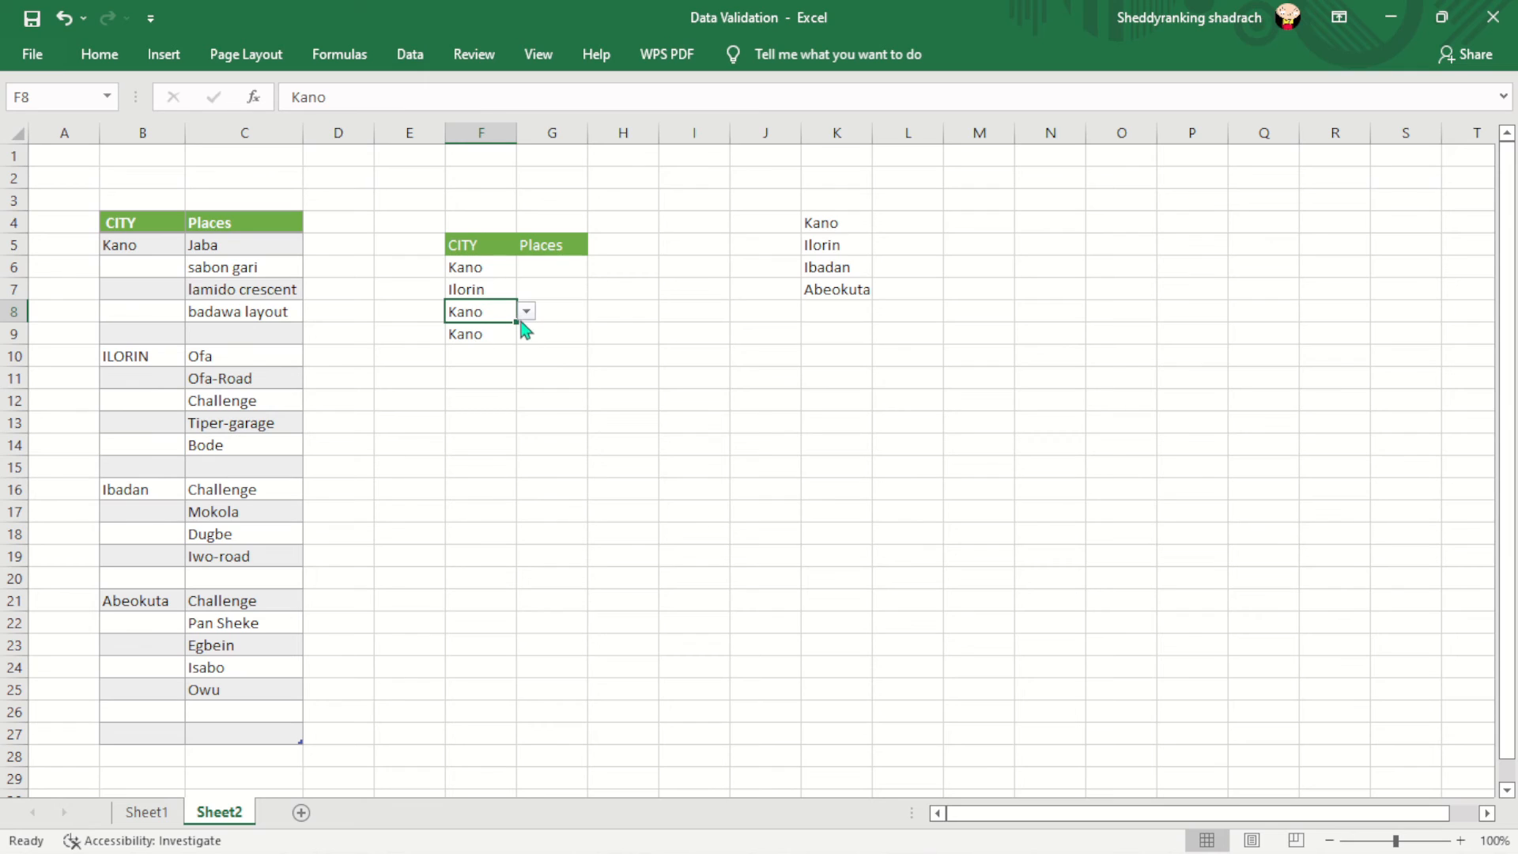
left_click(526, 311)
left_click(483, 354)
left_click(483, 357)
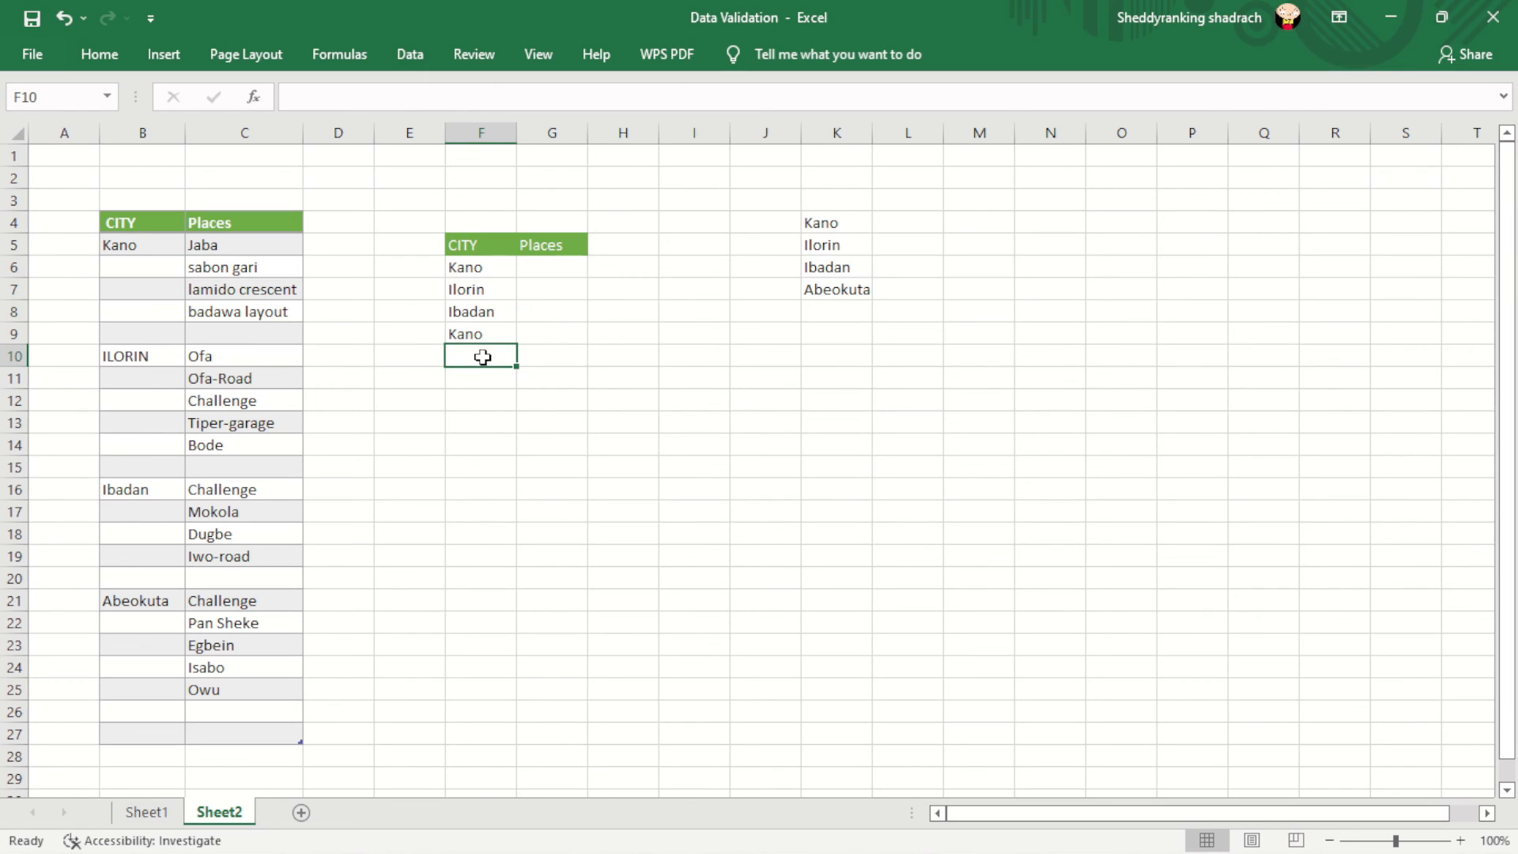
left_click(484, 333)
left_click(528, 335)
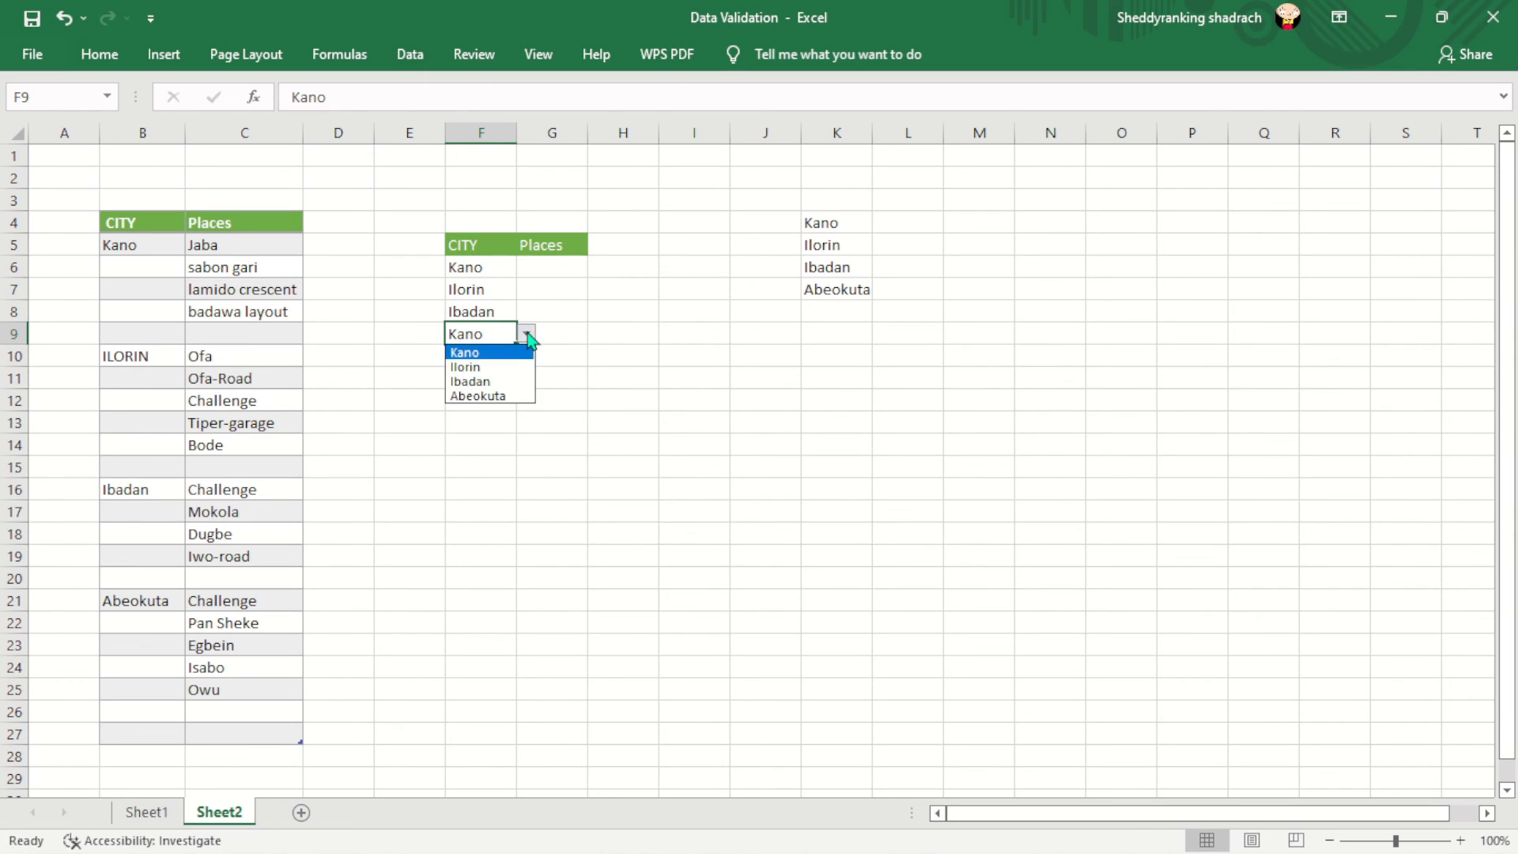
- Set F9 to Abeokuta and give G6 a List validation sourced from Kano's places C5:C8
left_click(490, 396)
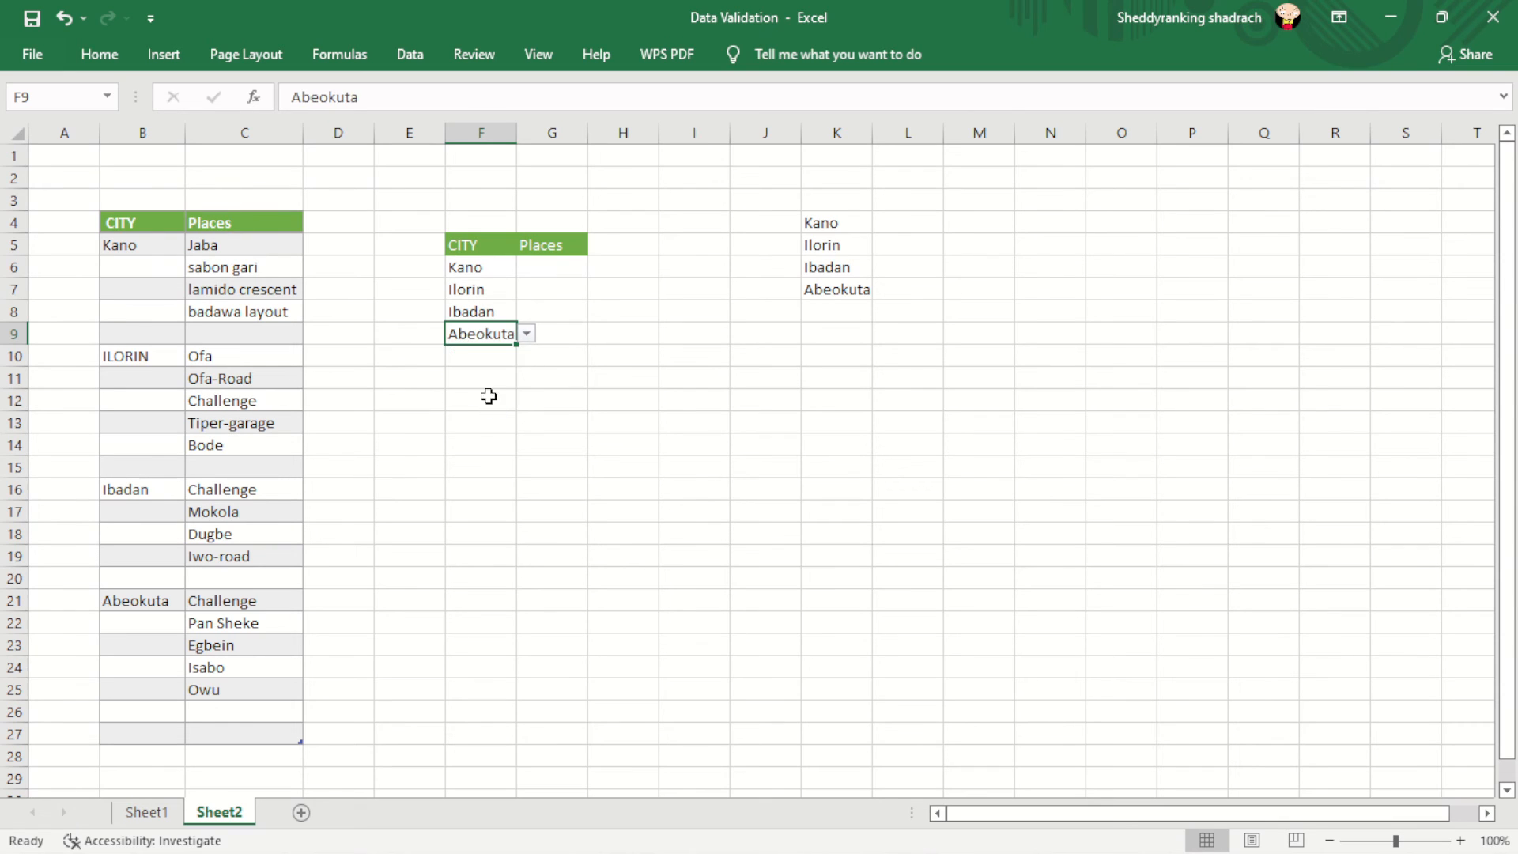
left_click(559, 262)
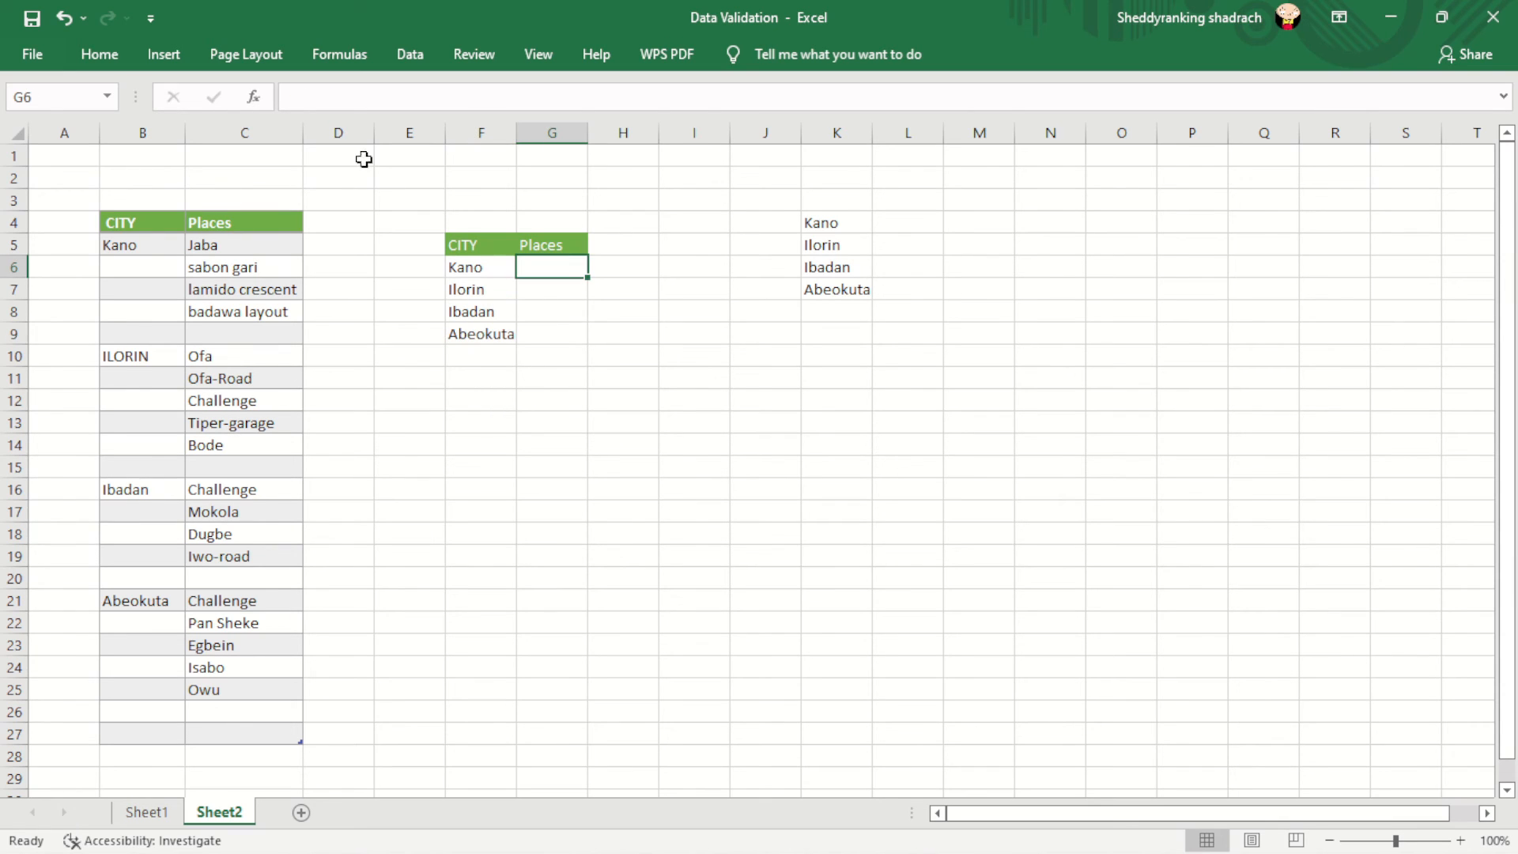
left_click(409, 53)
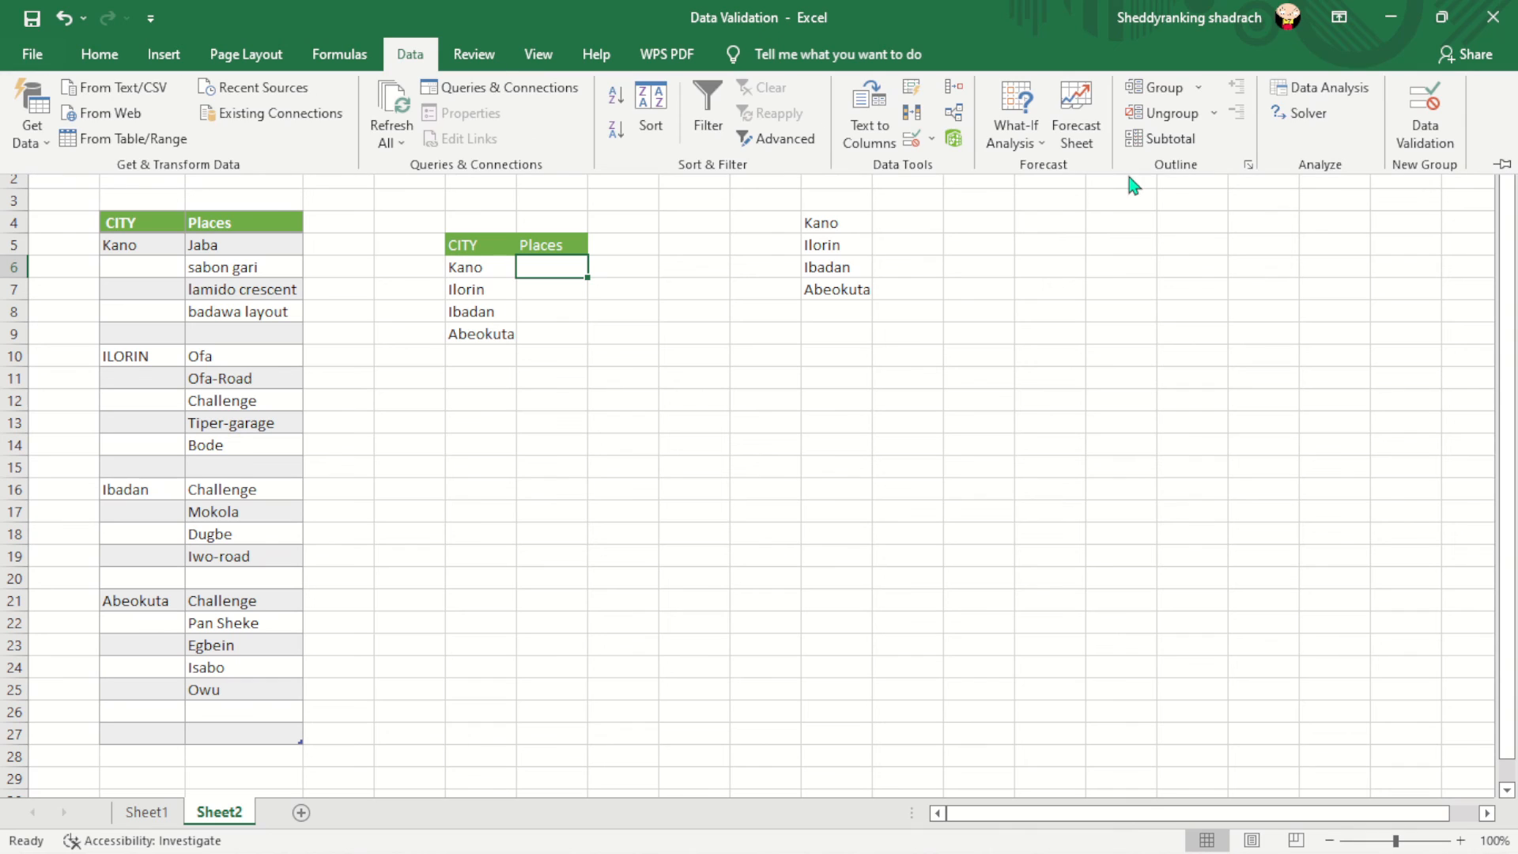
left_click(1424, 119)
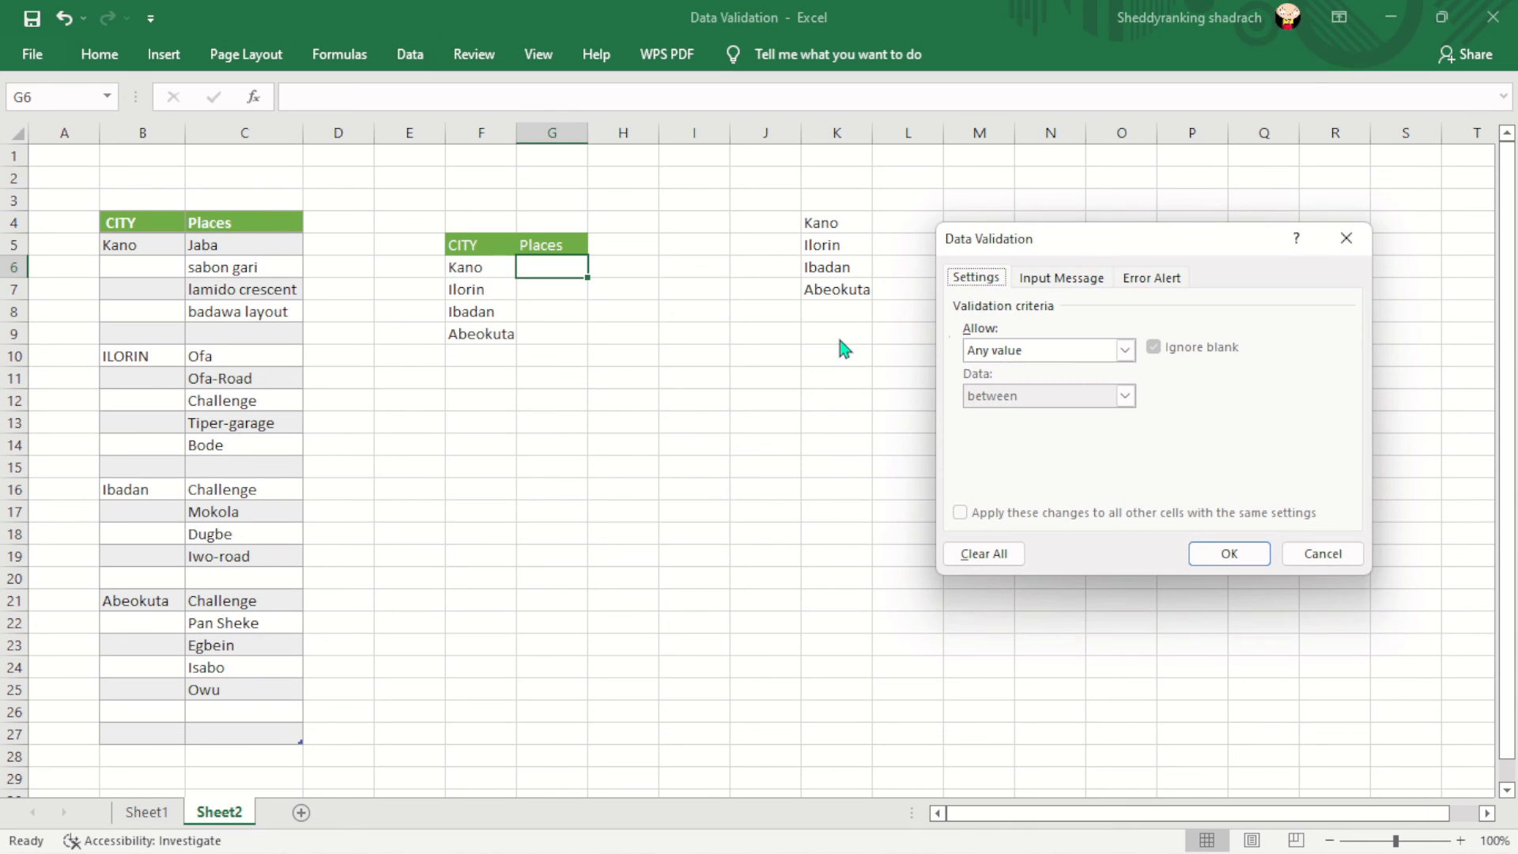
left_click(1124, 349)
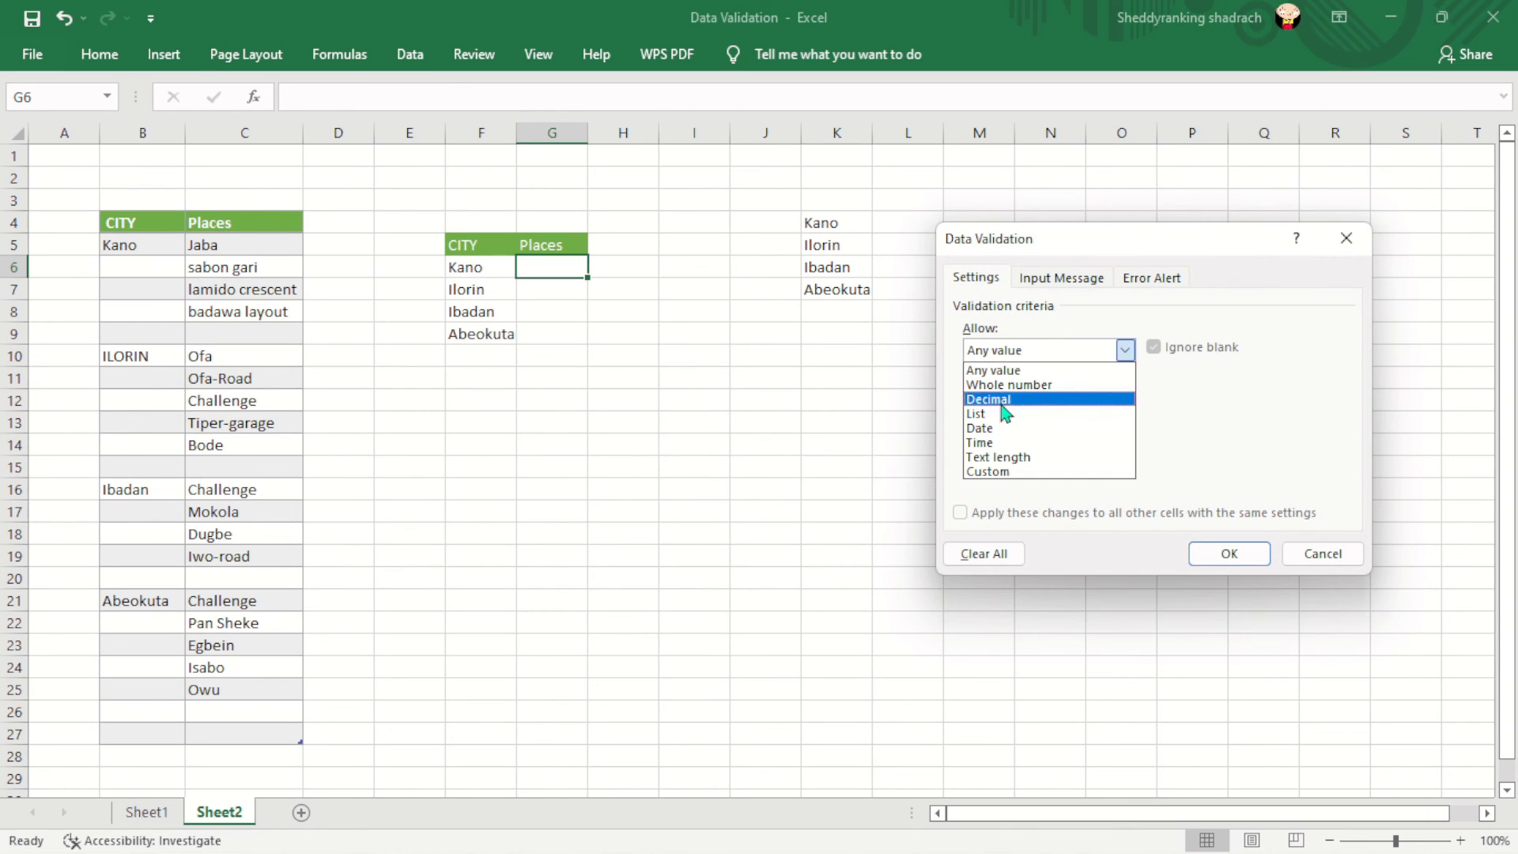
left_click(1002, 415)
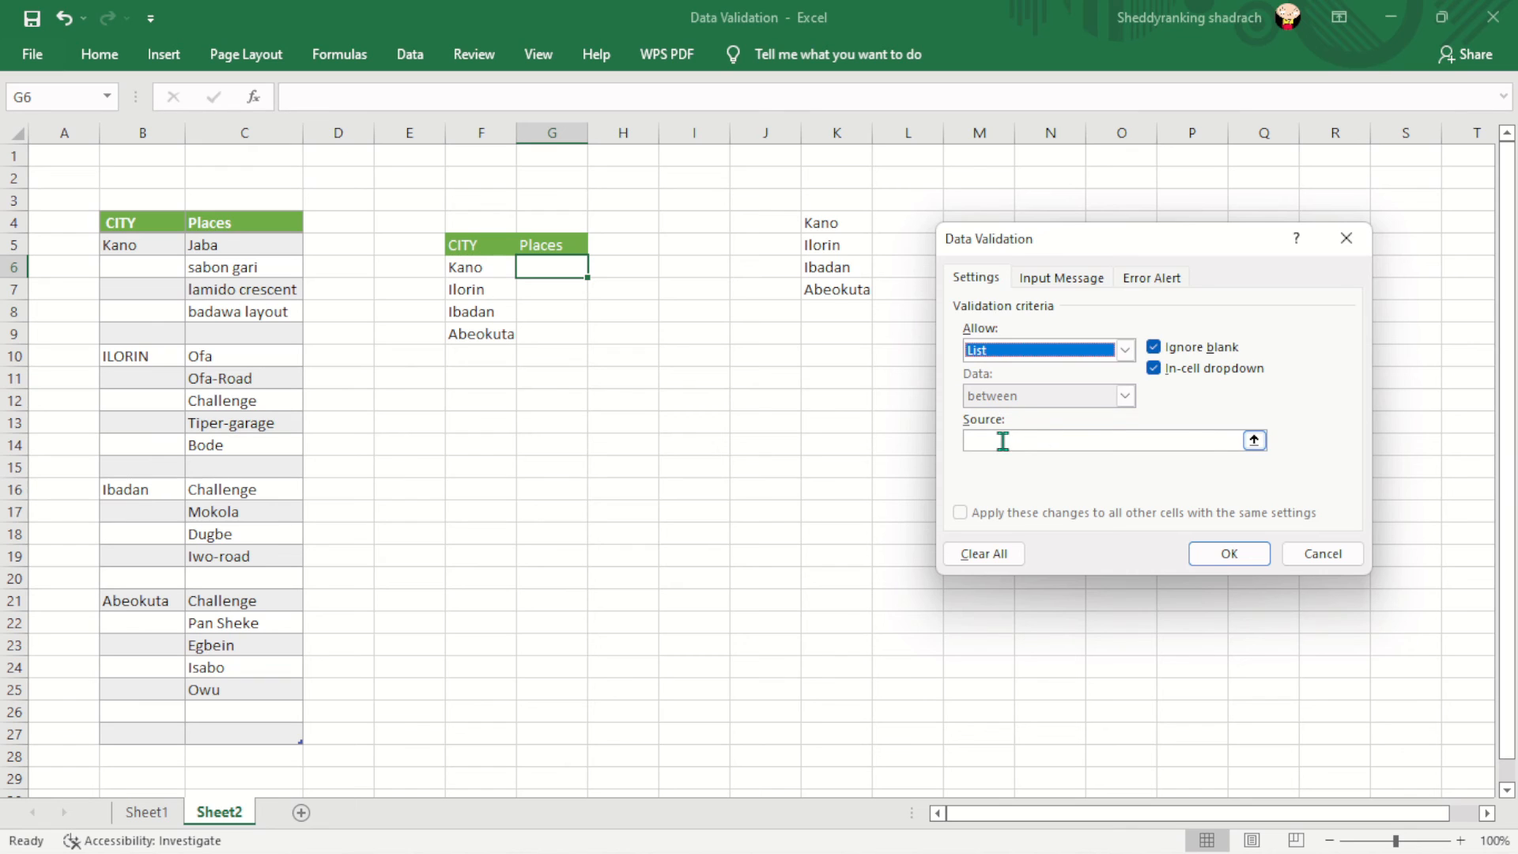
left_click(1002, 440)
left_click_drag(238, 245, 253, 312)
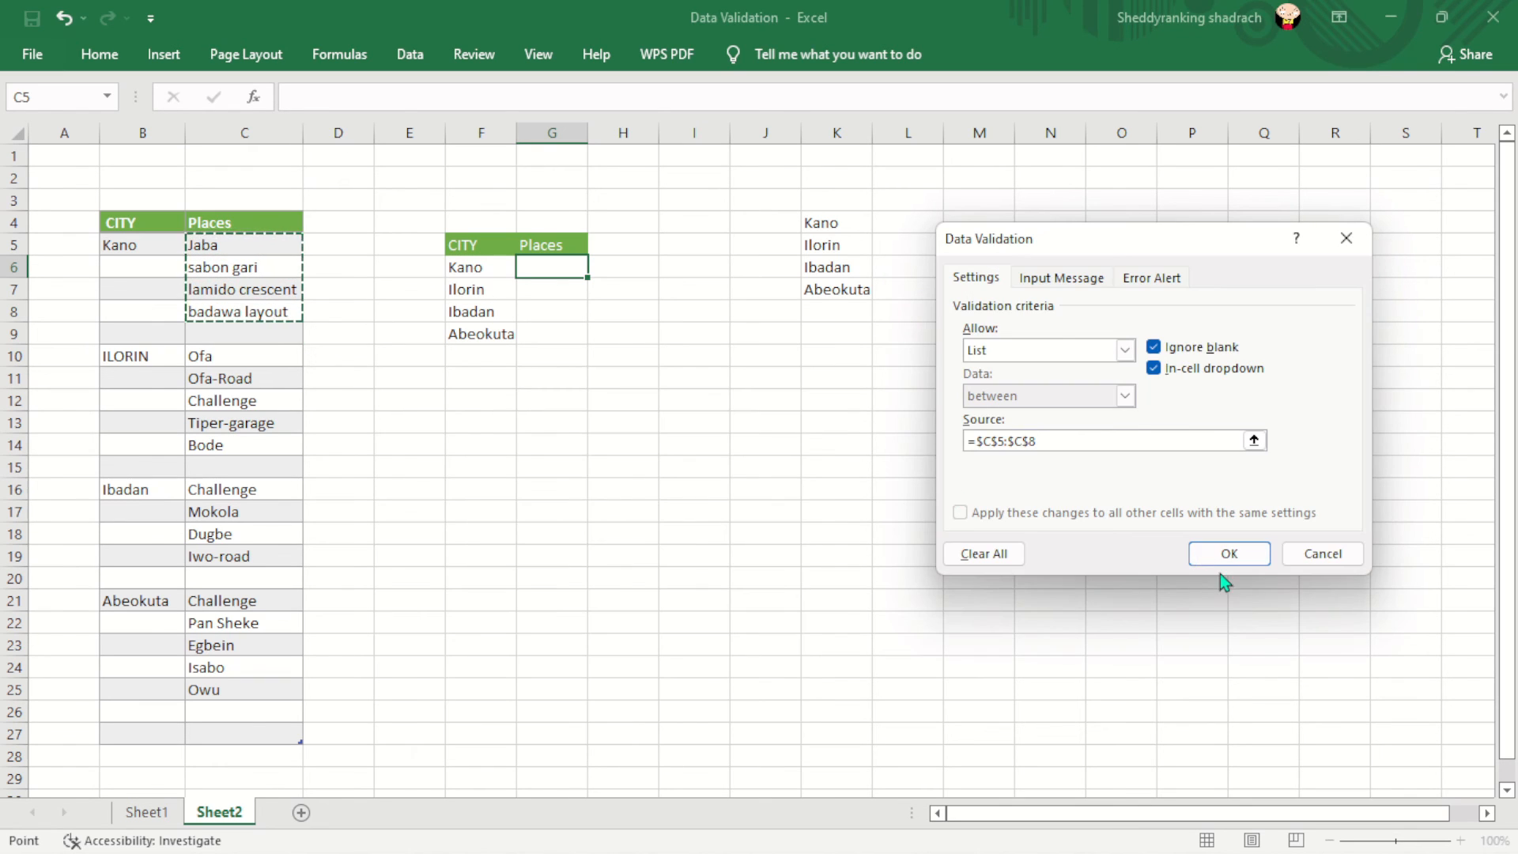
left_click(1226, 553)
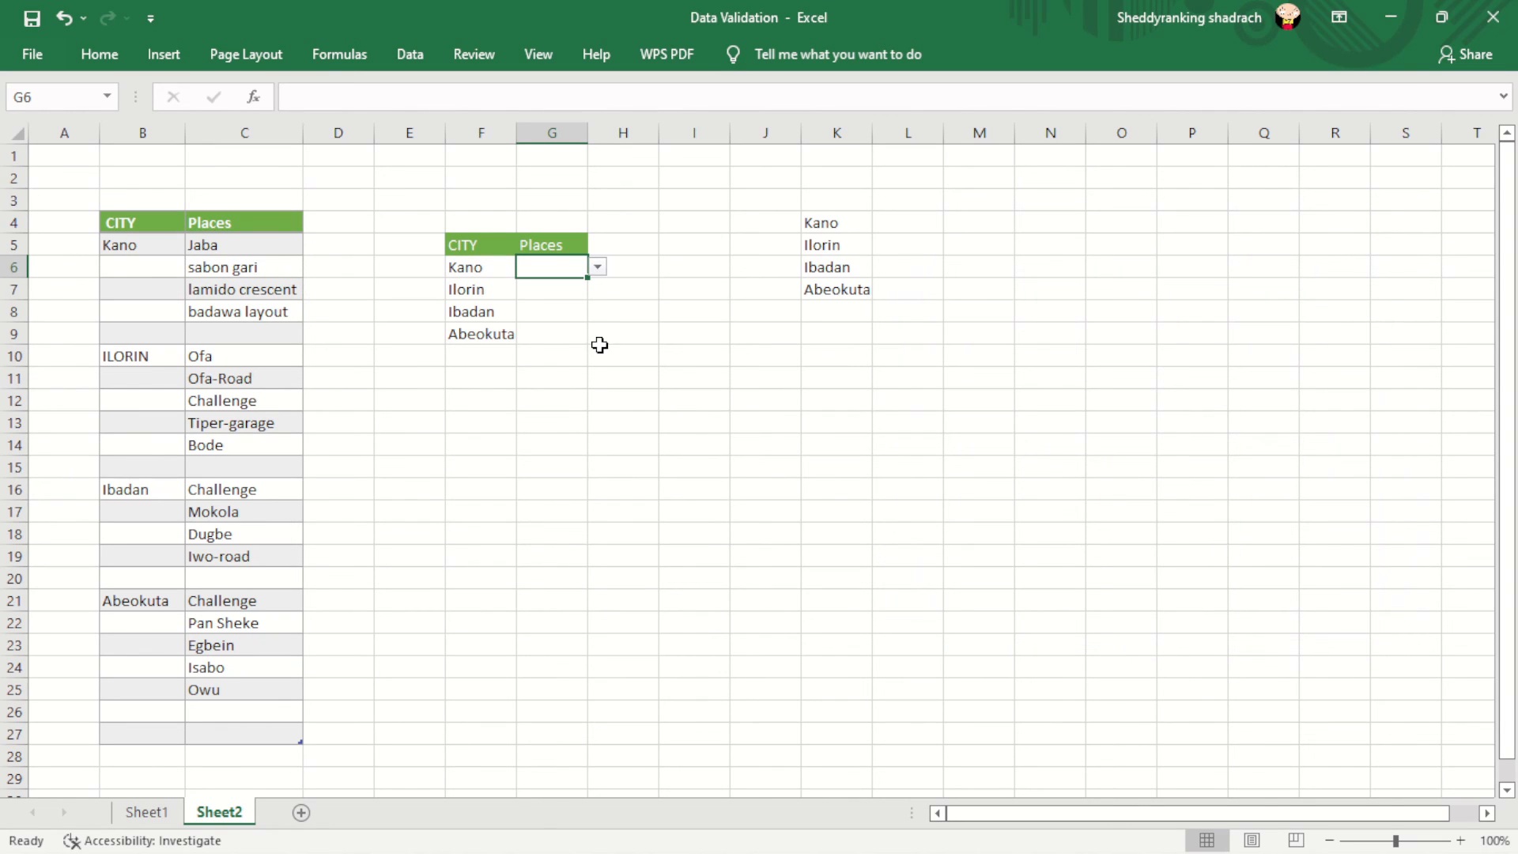
- Choose sabon gari in G6 and copy it with its dropdown down to G9
left_click(599, 269)
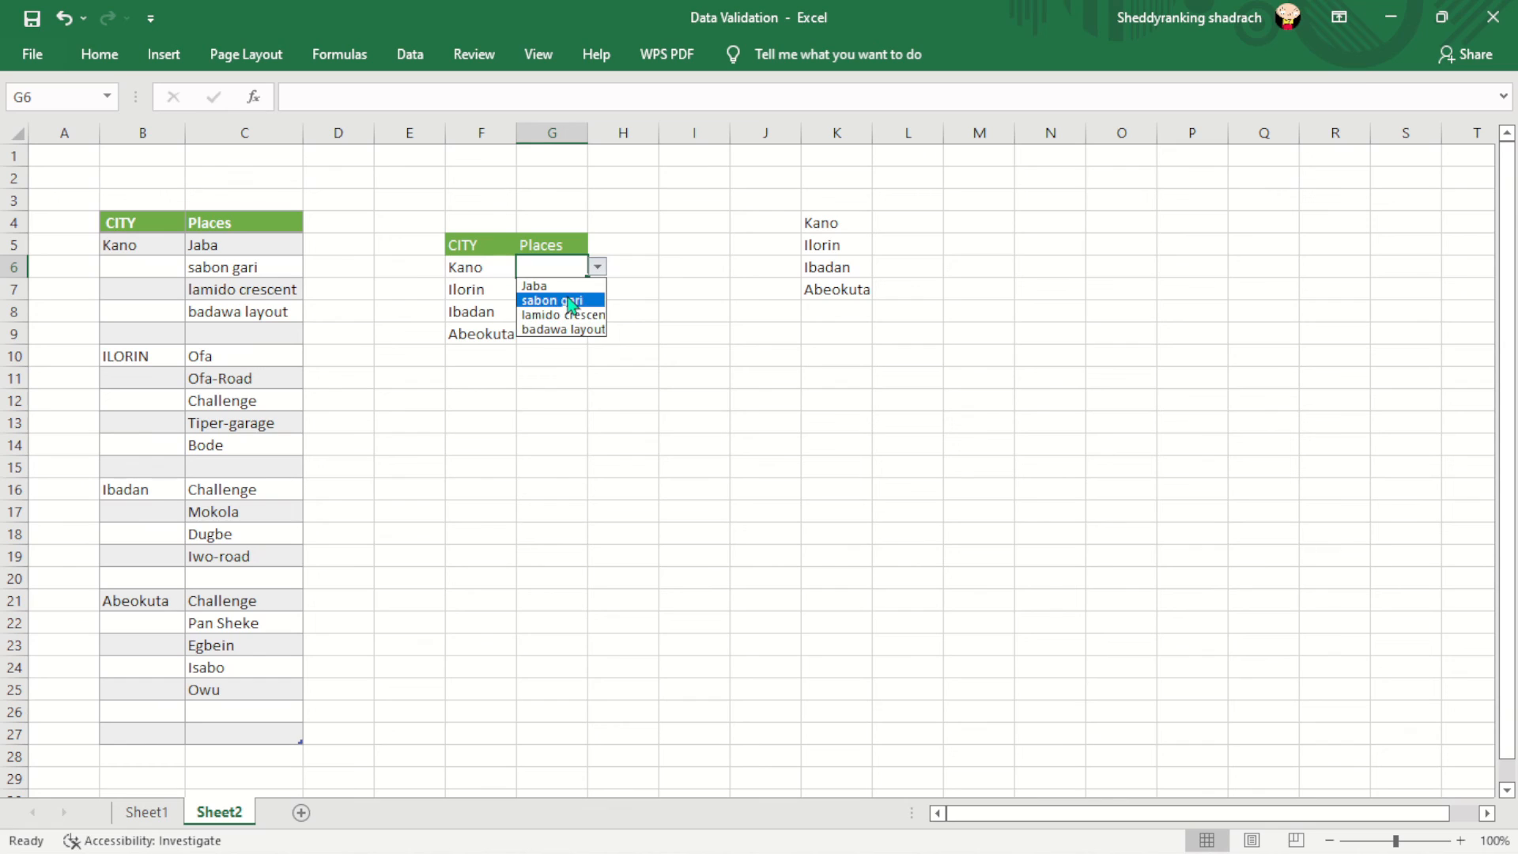
left_click(570, 303)
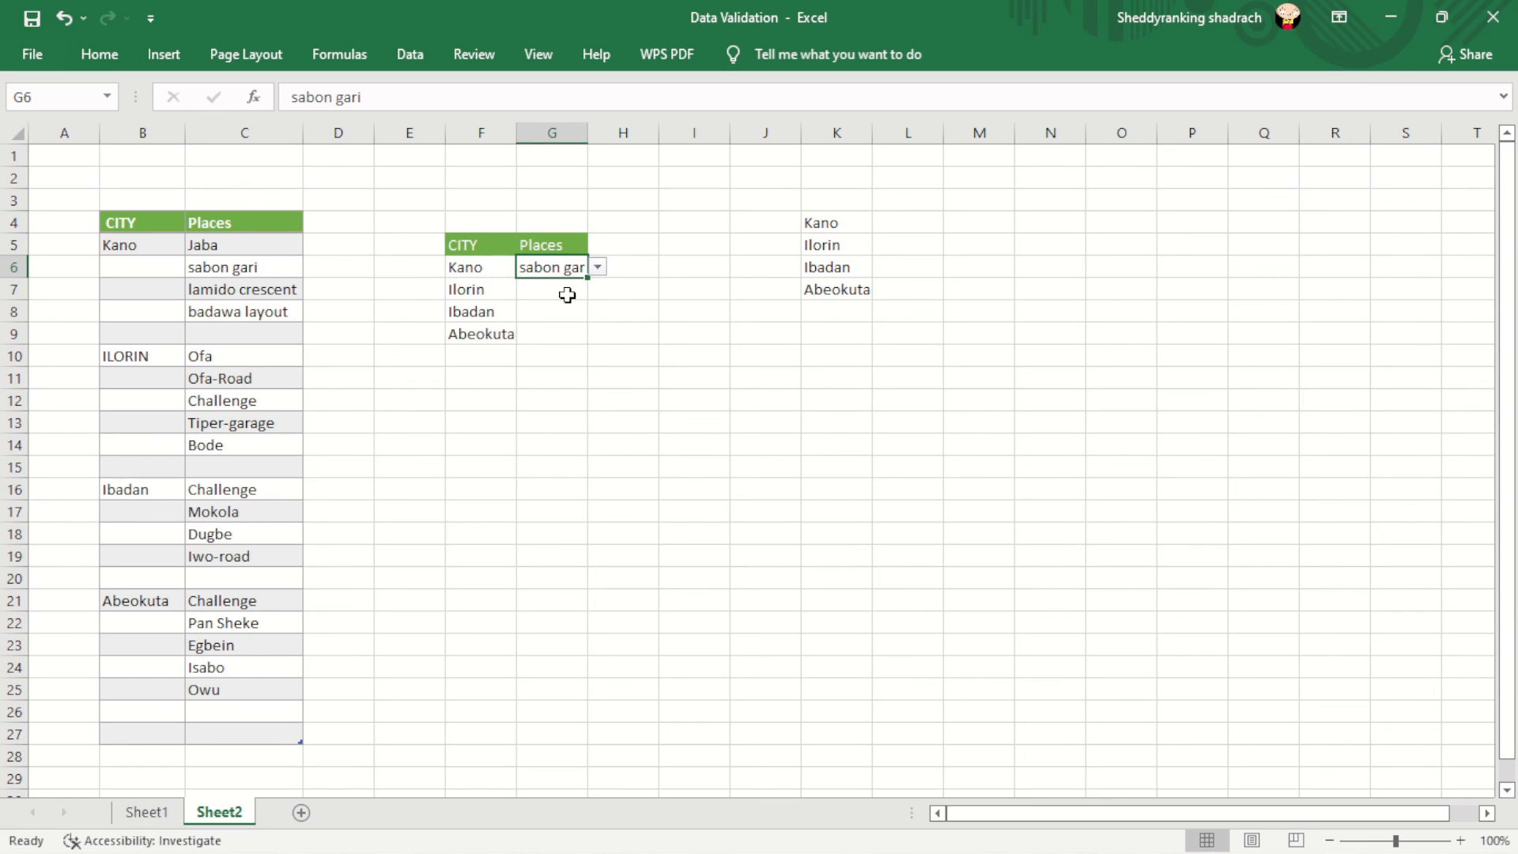
left_click(553, 291)
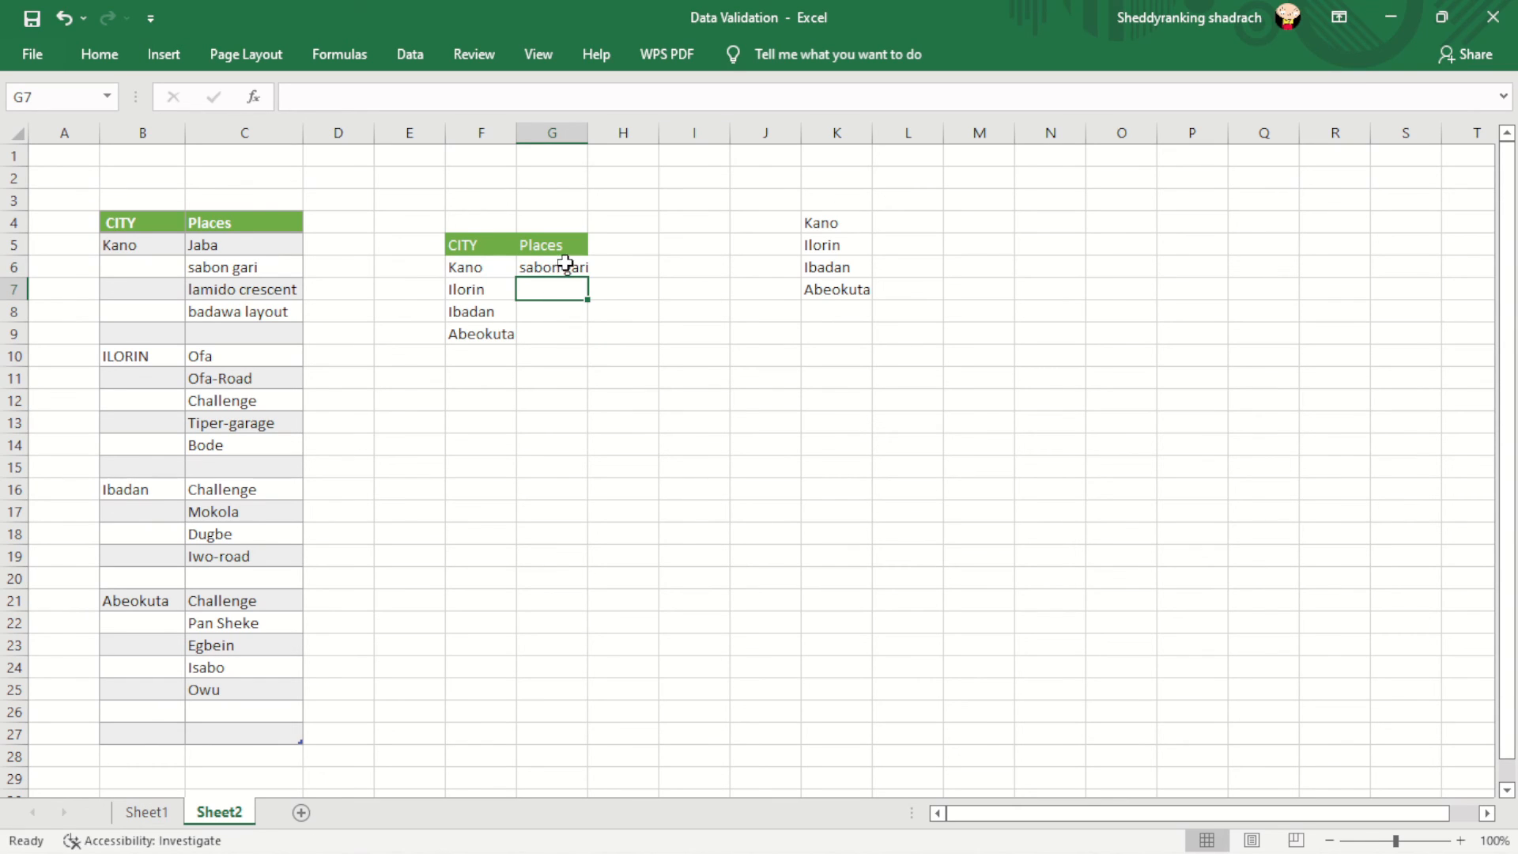
left_click(566, 263)
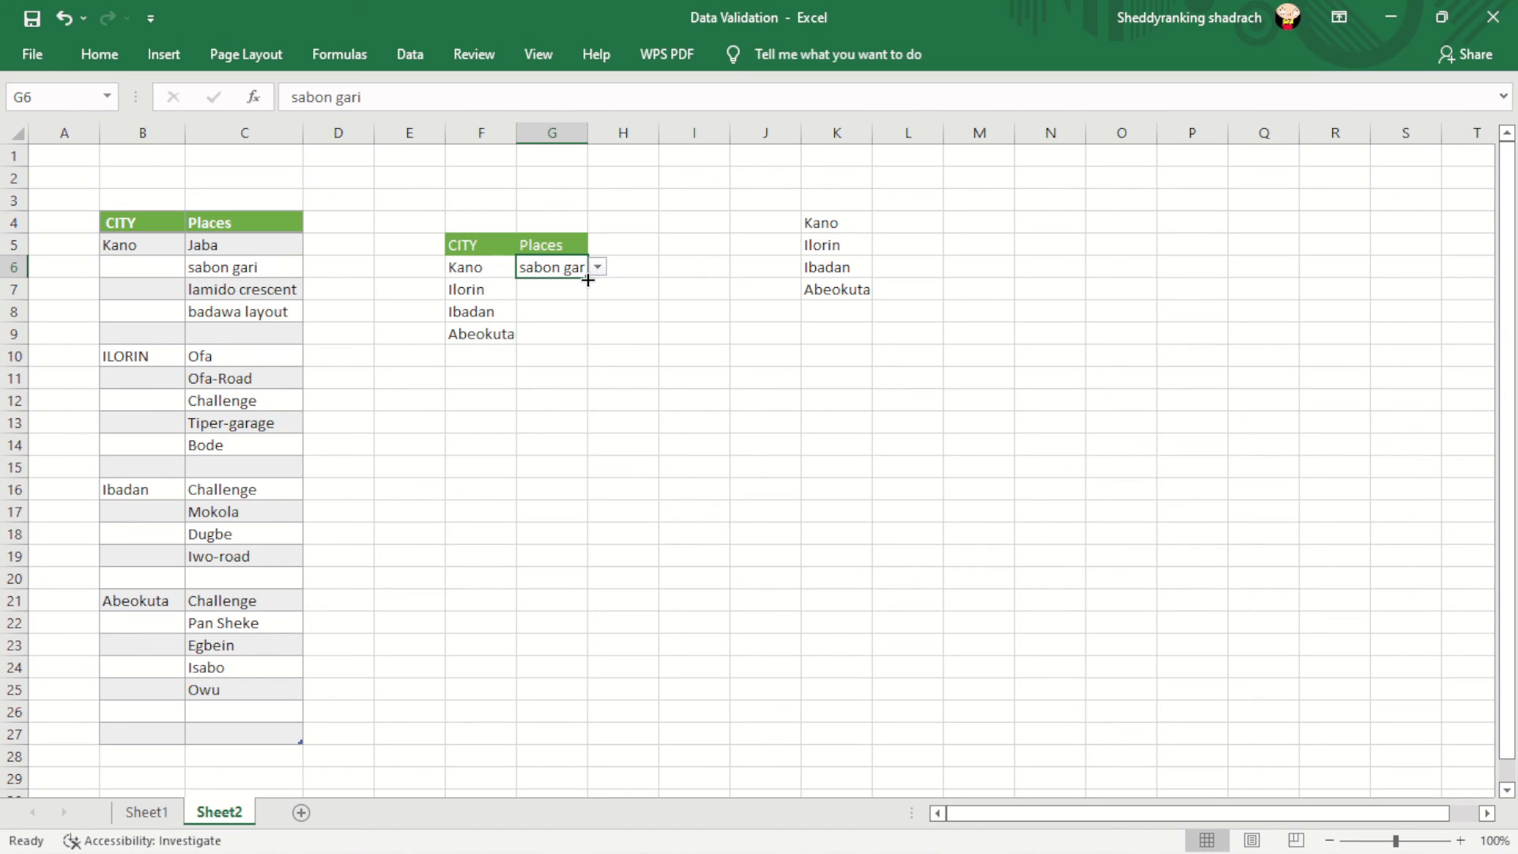
left_click_drag(588, 280, 587, 342)
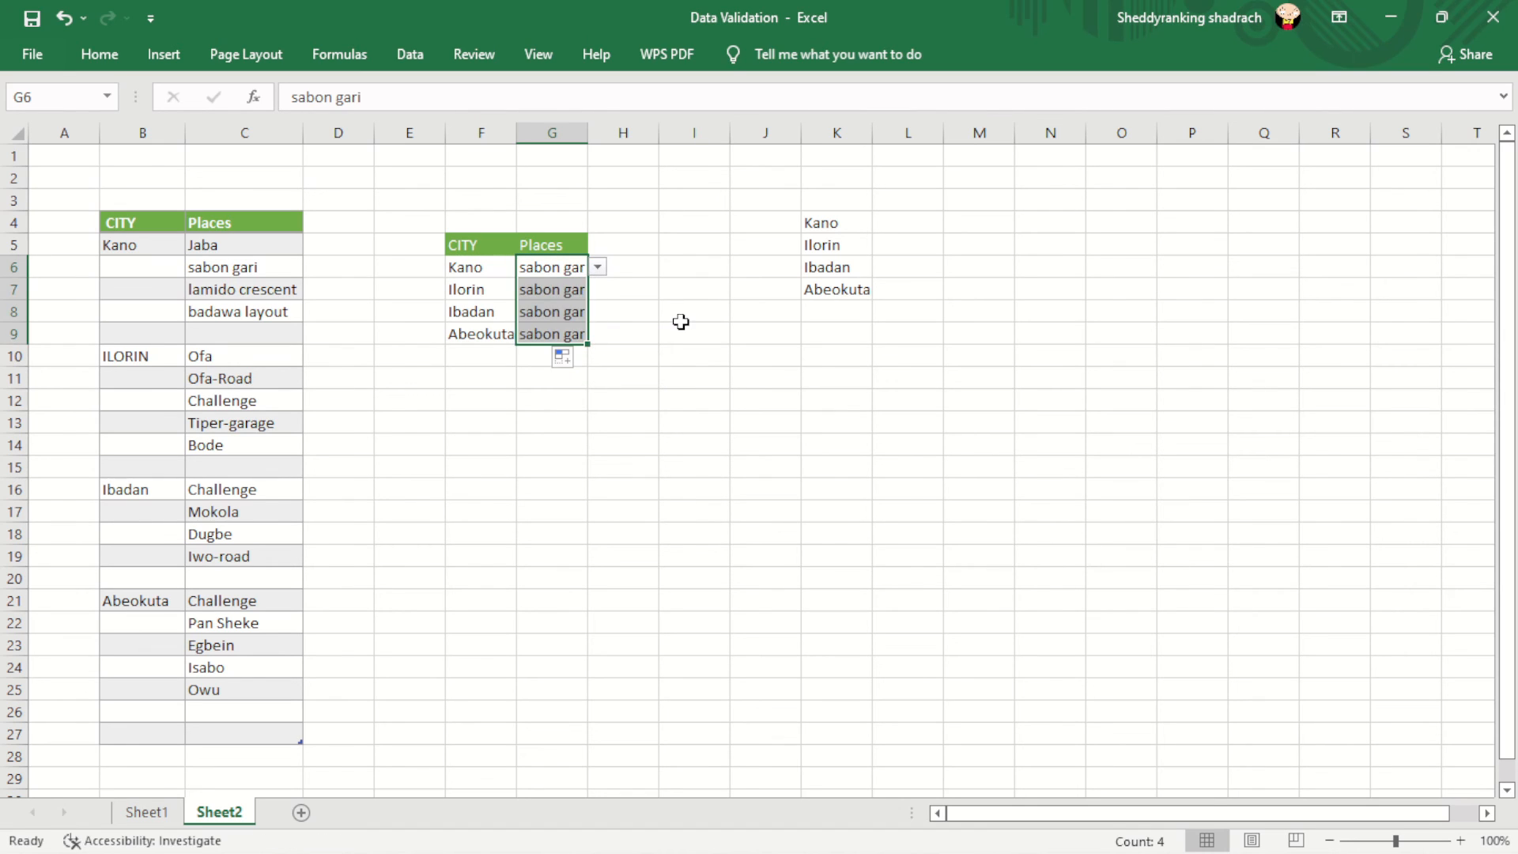
left_click(533, 290)
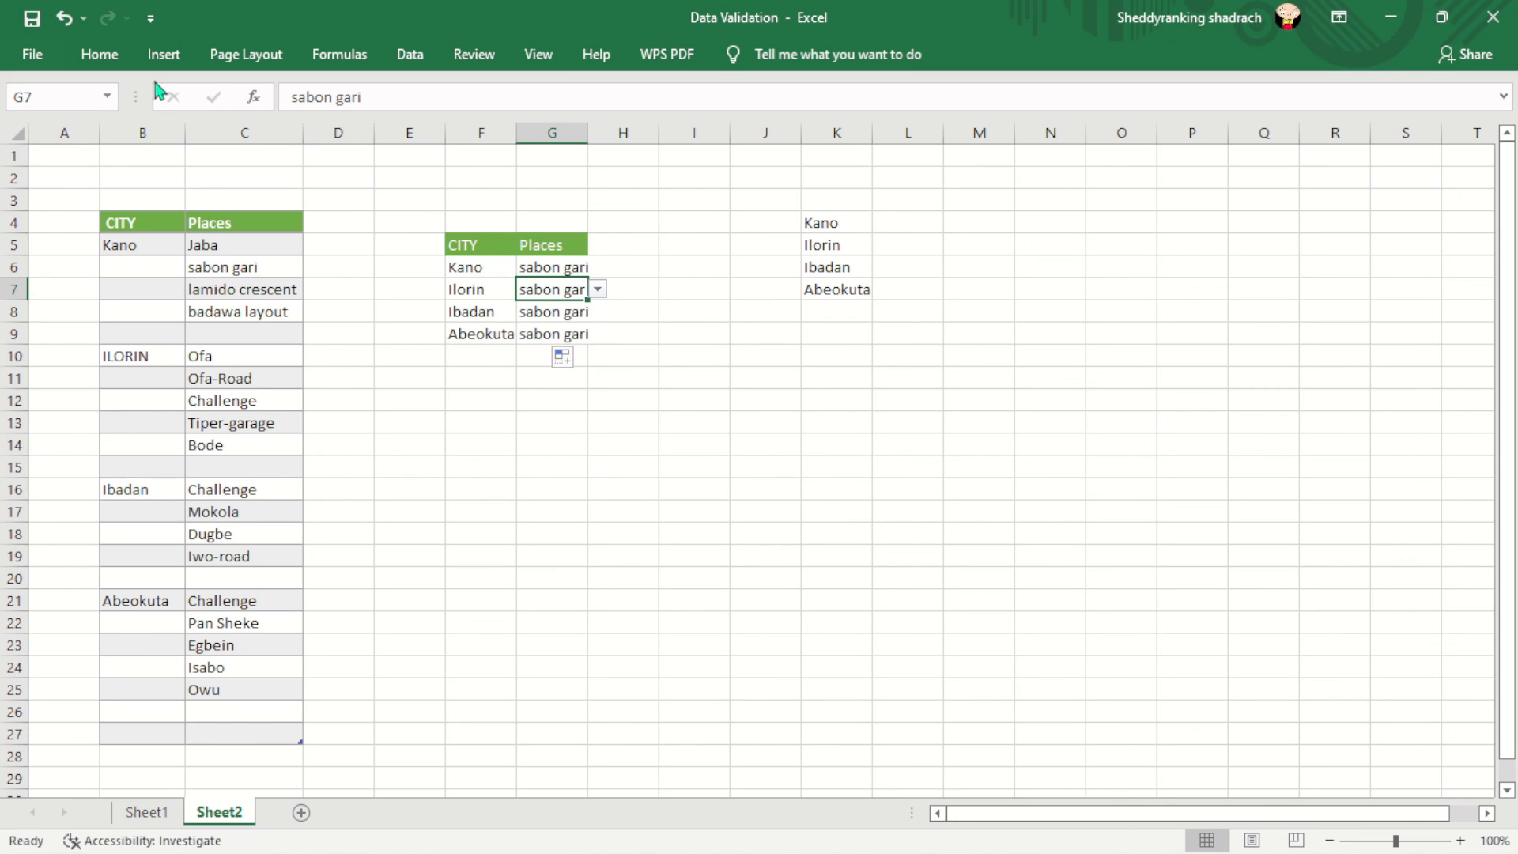
- Change G7's list source to Ilorin's places in C10:C14
left_click(411, 53)
left_click(1403, 93)
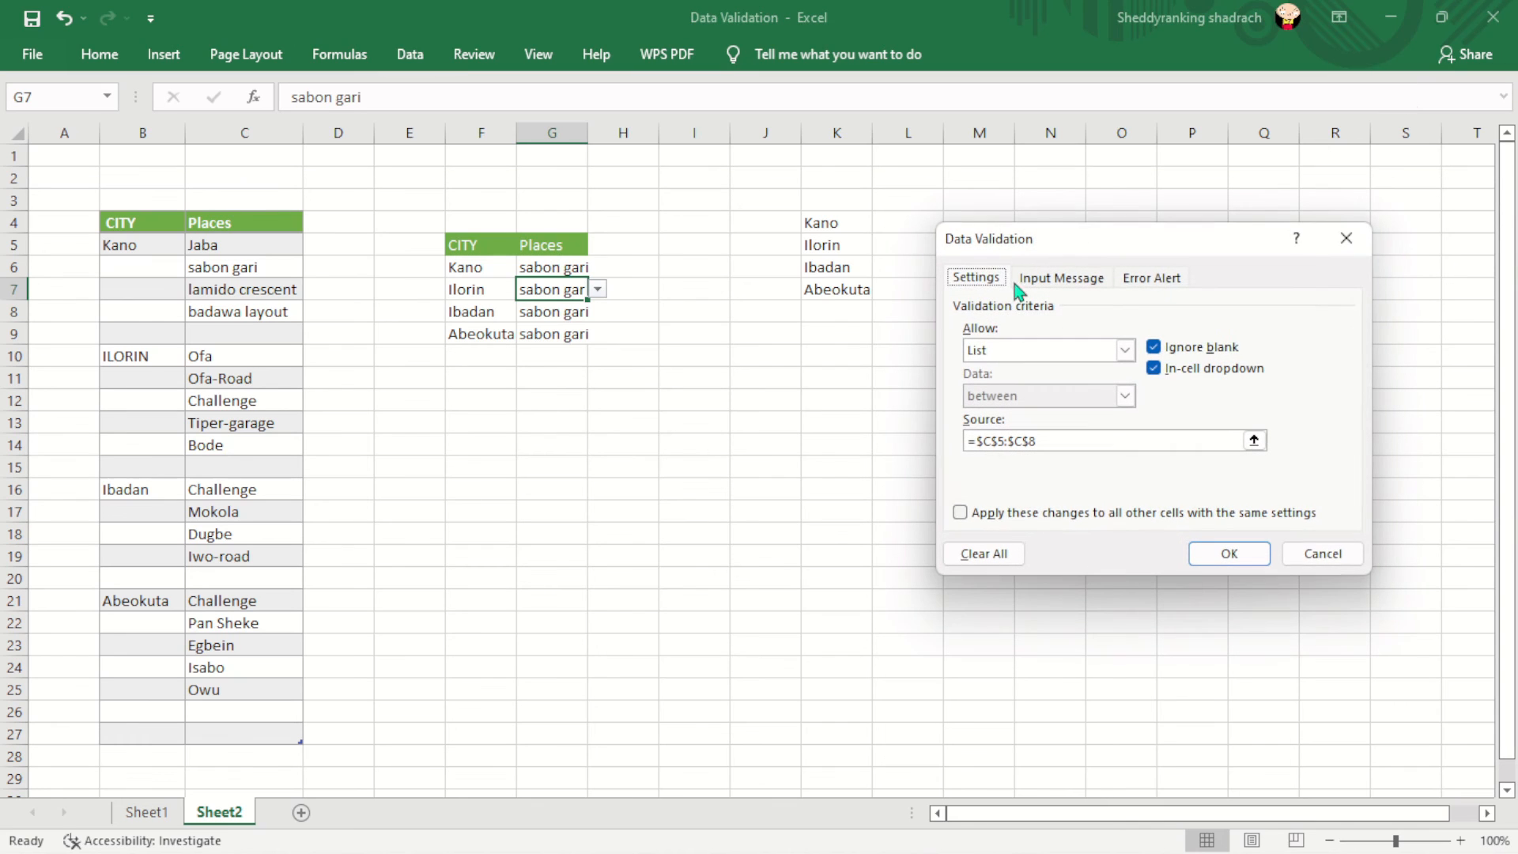
left_click(1046, 442)
key("BackSpace")
key("BackSpace")
key("BackSpace")
key("BackSpace")
key("BackSpace")
key("BackSpace")
key("BackSpace")
key("BackSpace")
key("BackSpace")
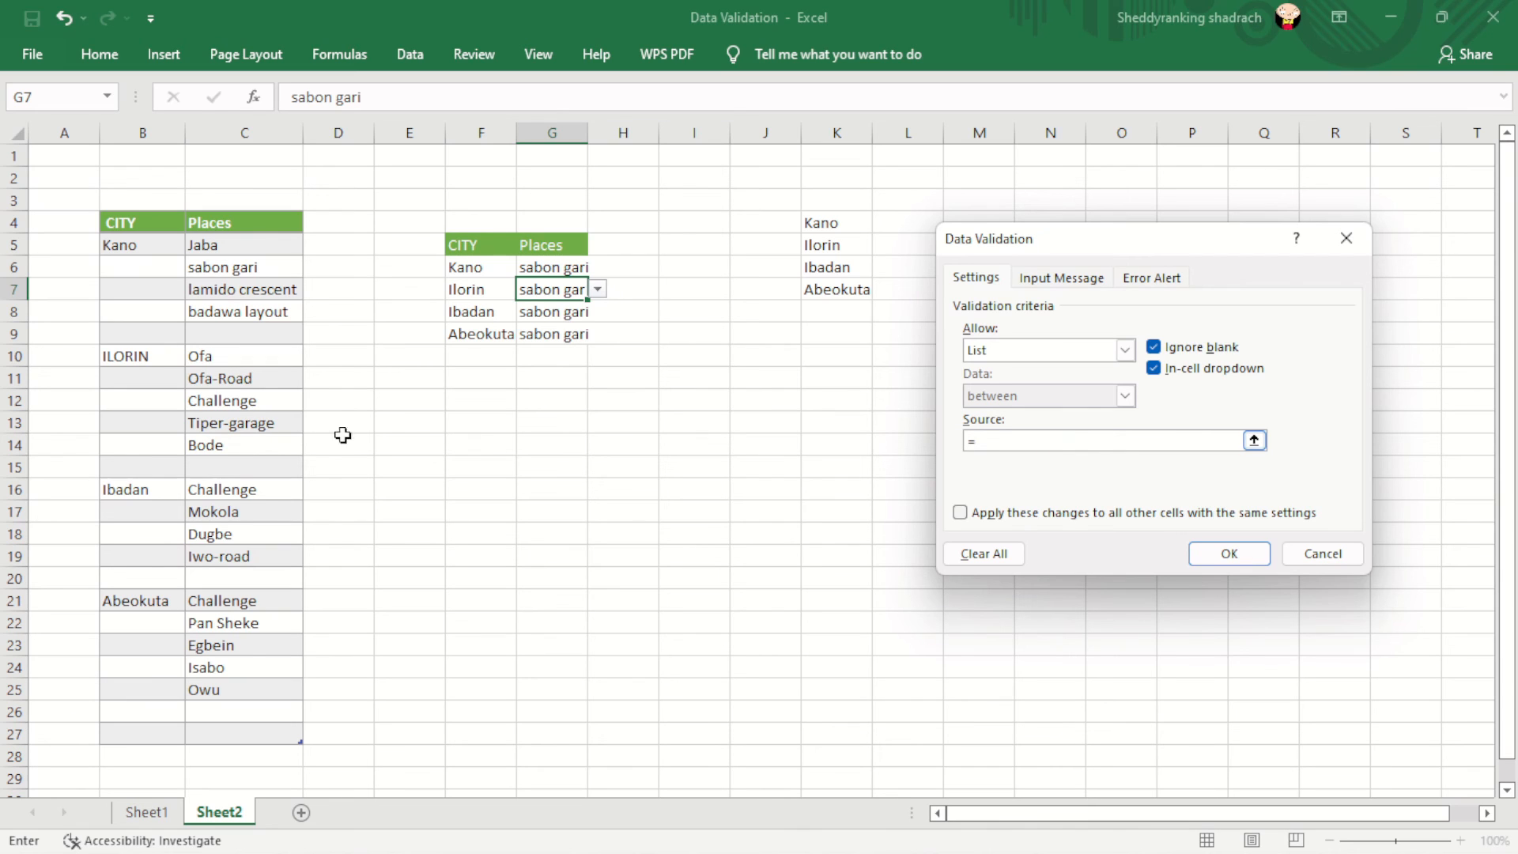
left_click_drag(232, 356, 253, 443)
left_click(1228, 553)
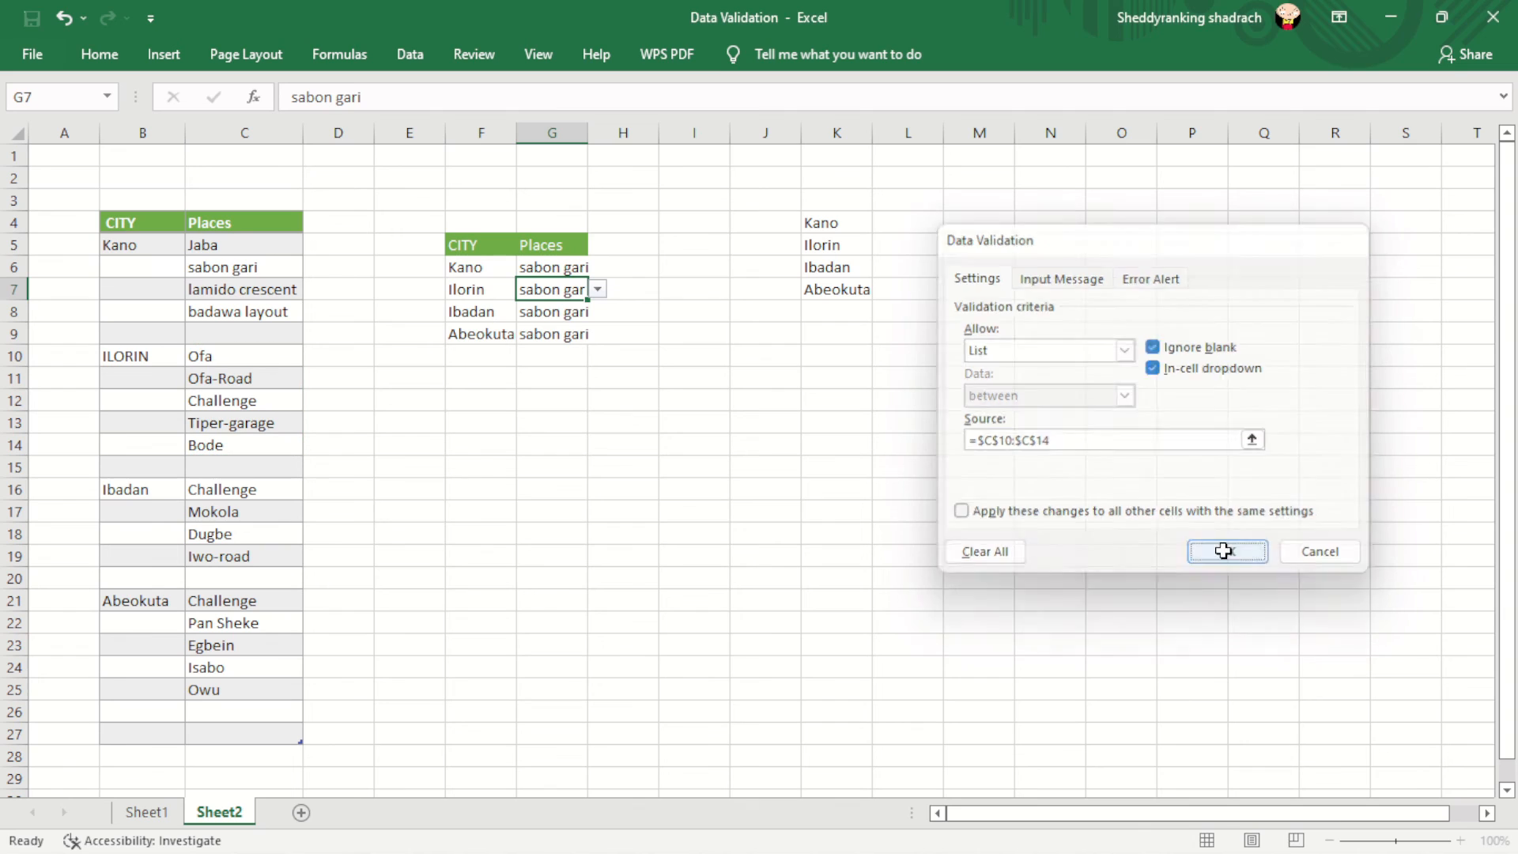
- Choose Ofa from G7's places dropdown
left_click(598, 290)
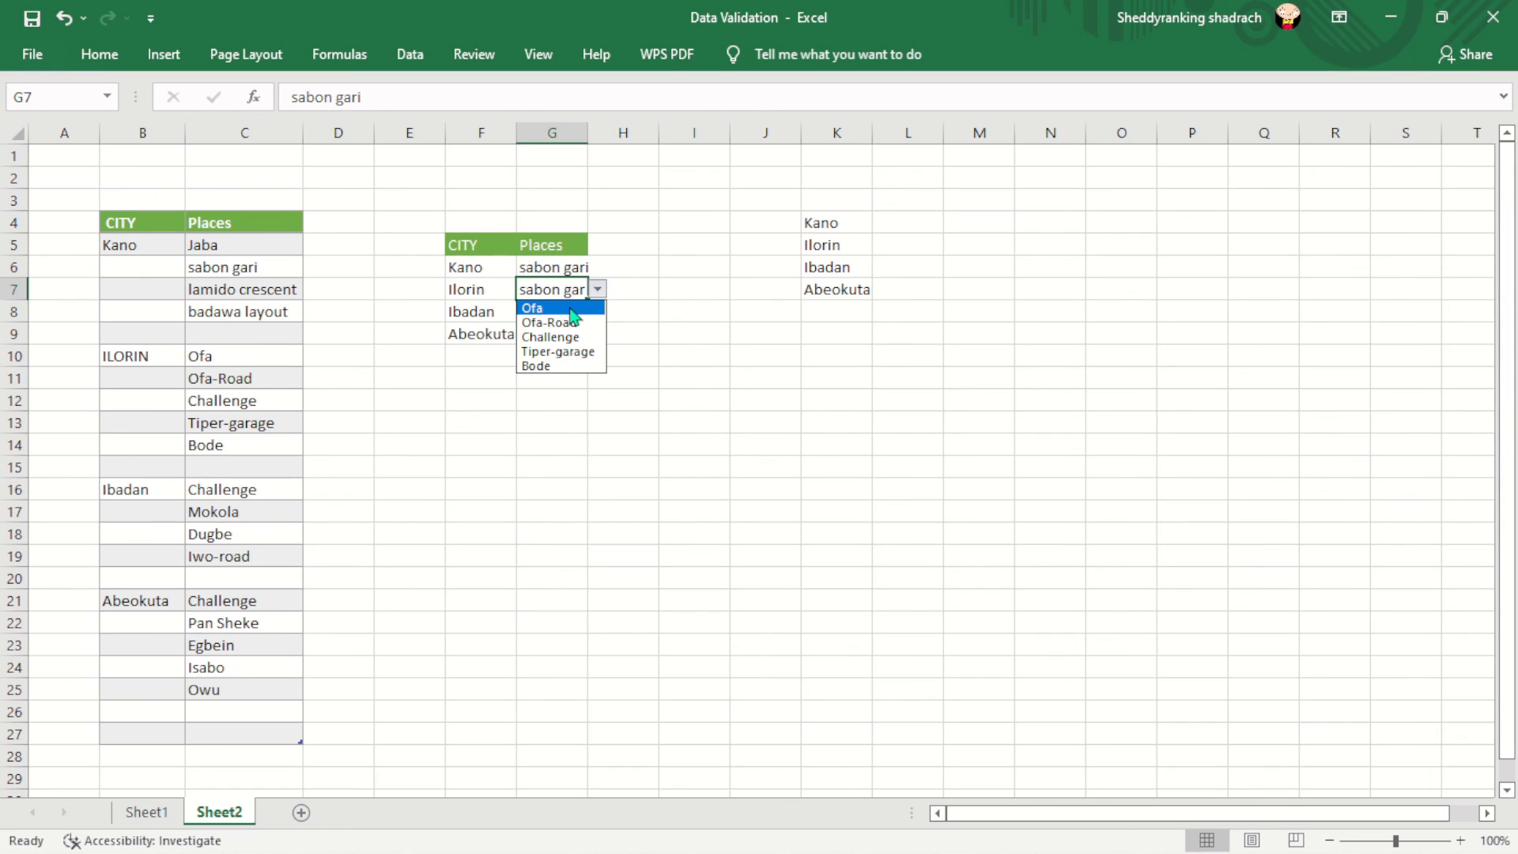
left_click(571, 309)
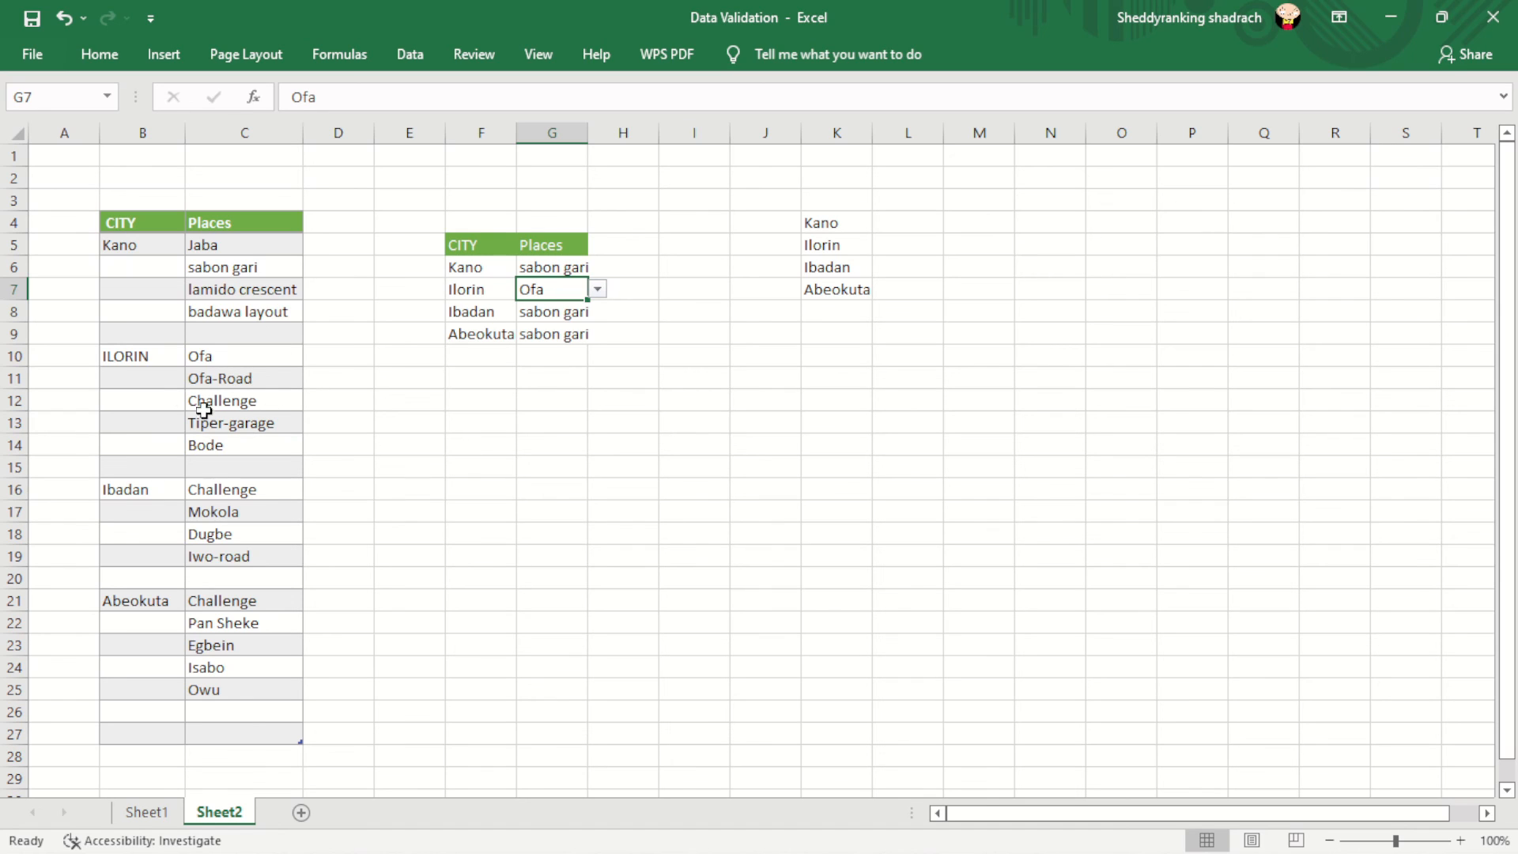
left_click(552, 312)
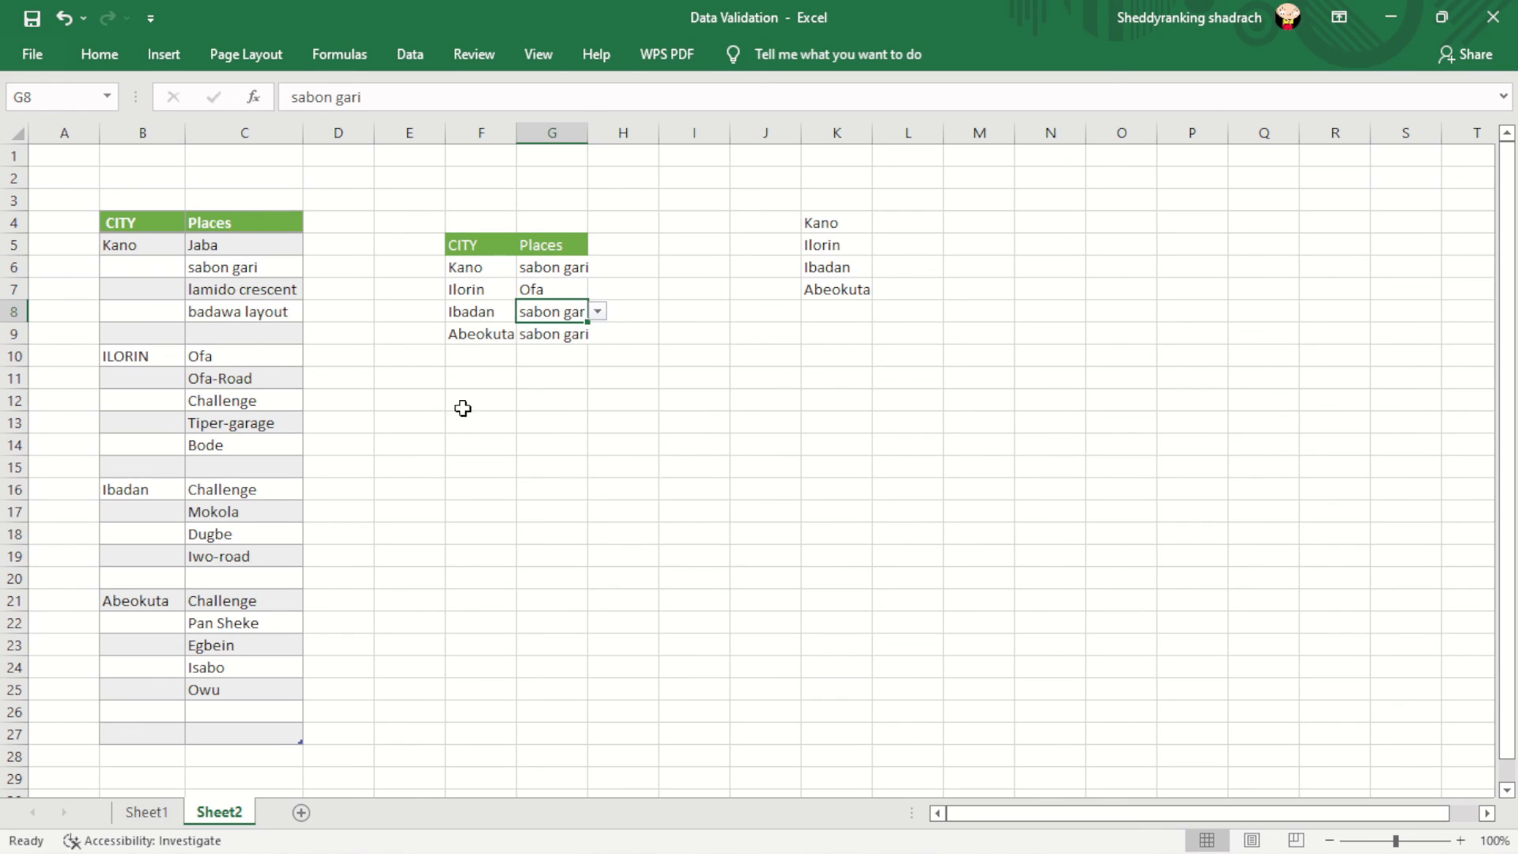
- Change G8's list source to Ibadan's places in C16:C19
left_click(99, 54)
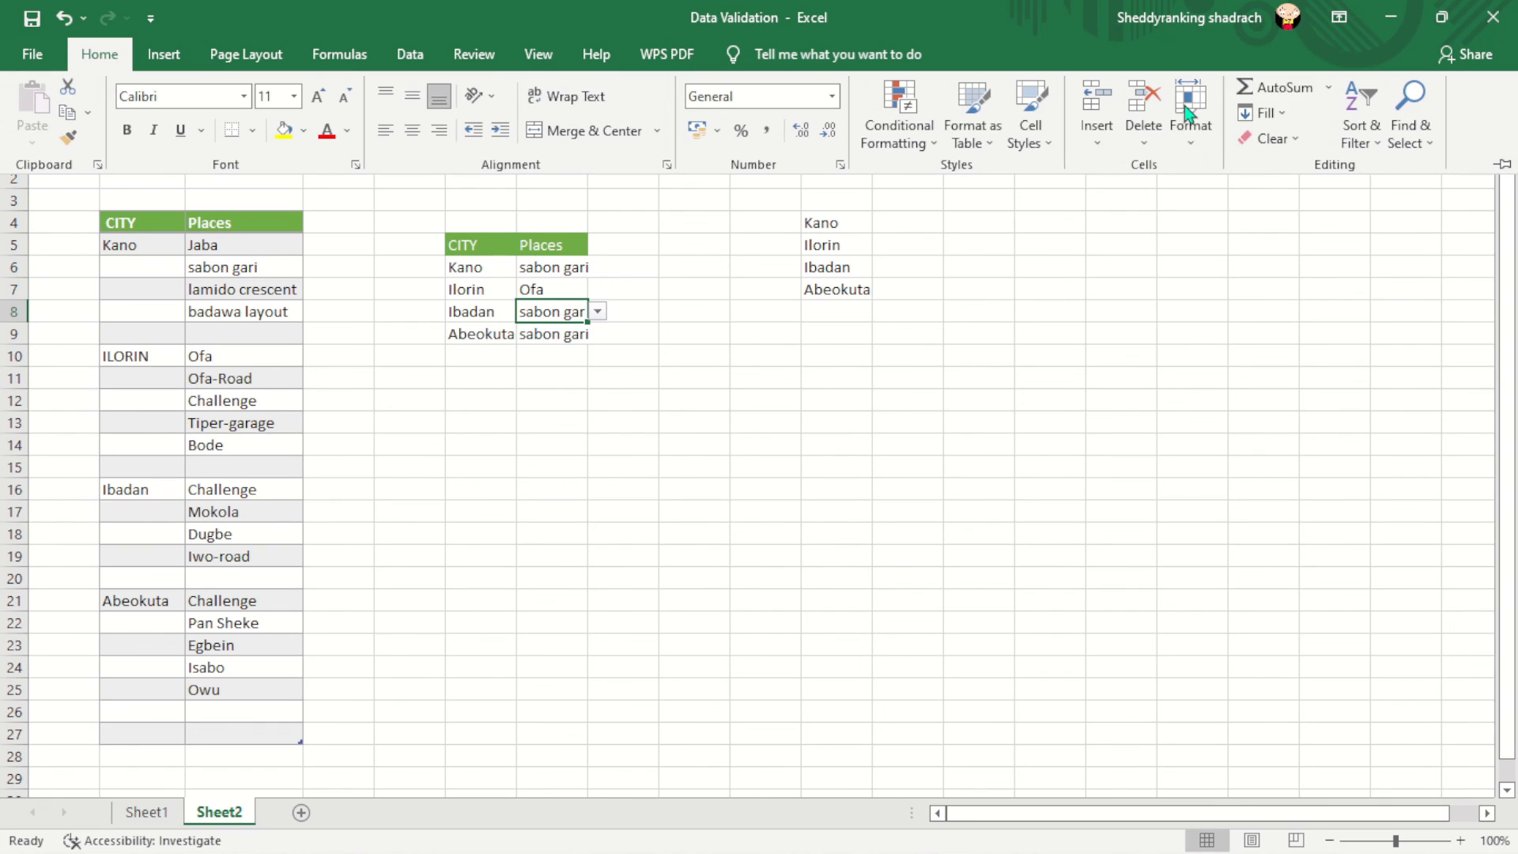
left_click(411, 53)
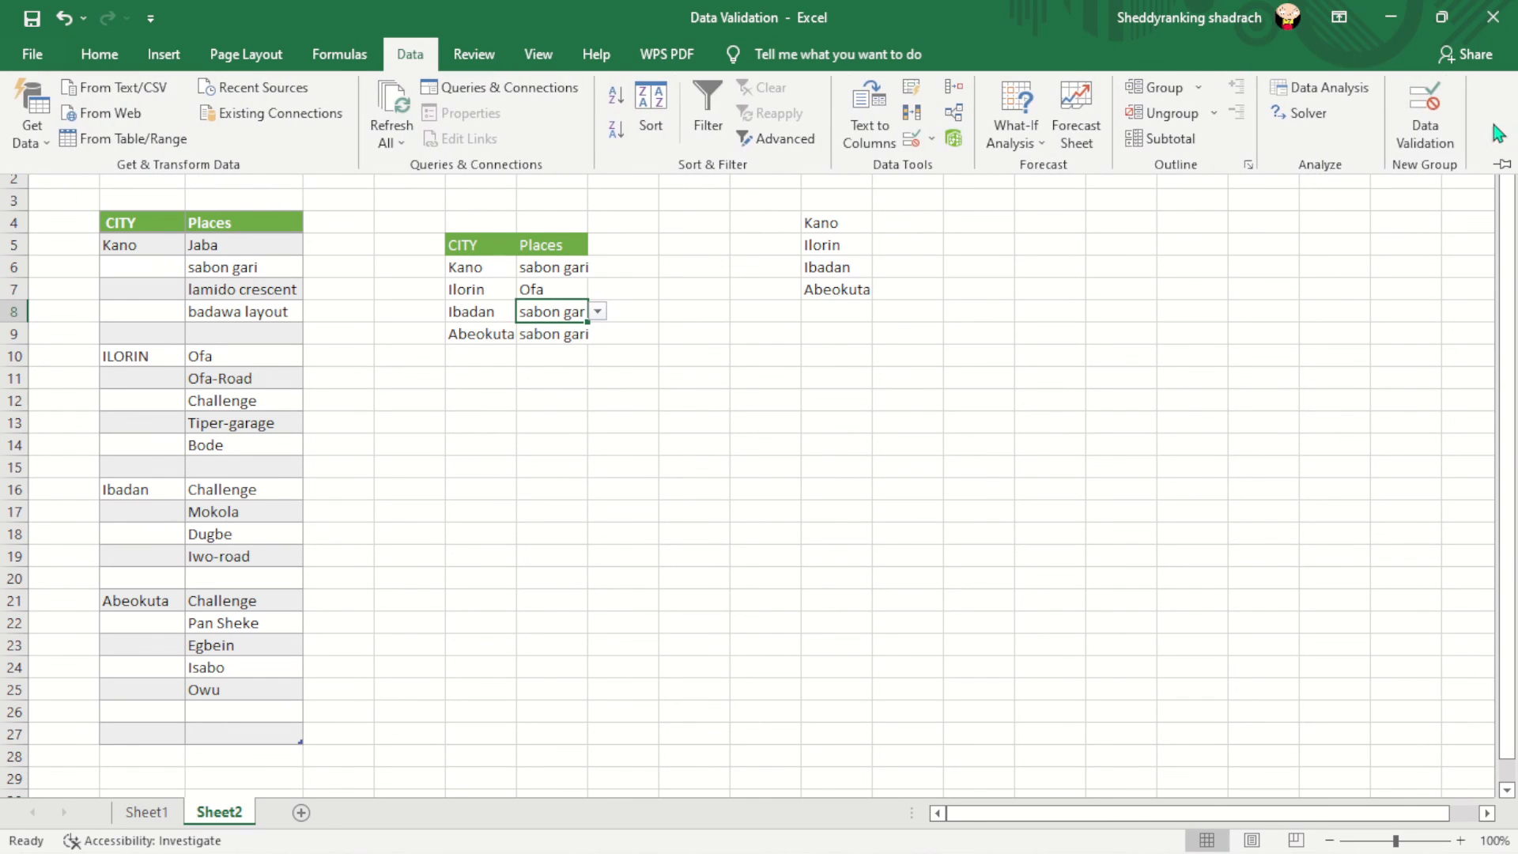
left_click(1416, 130)
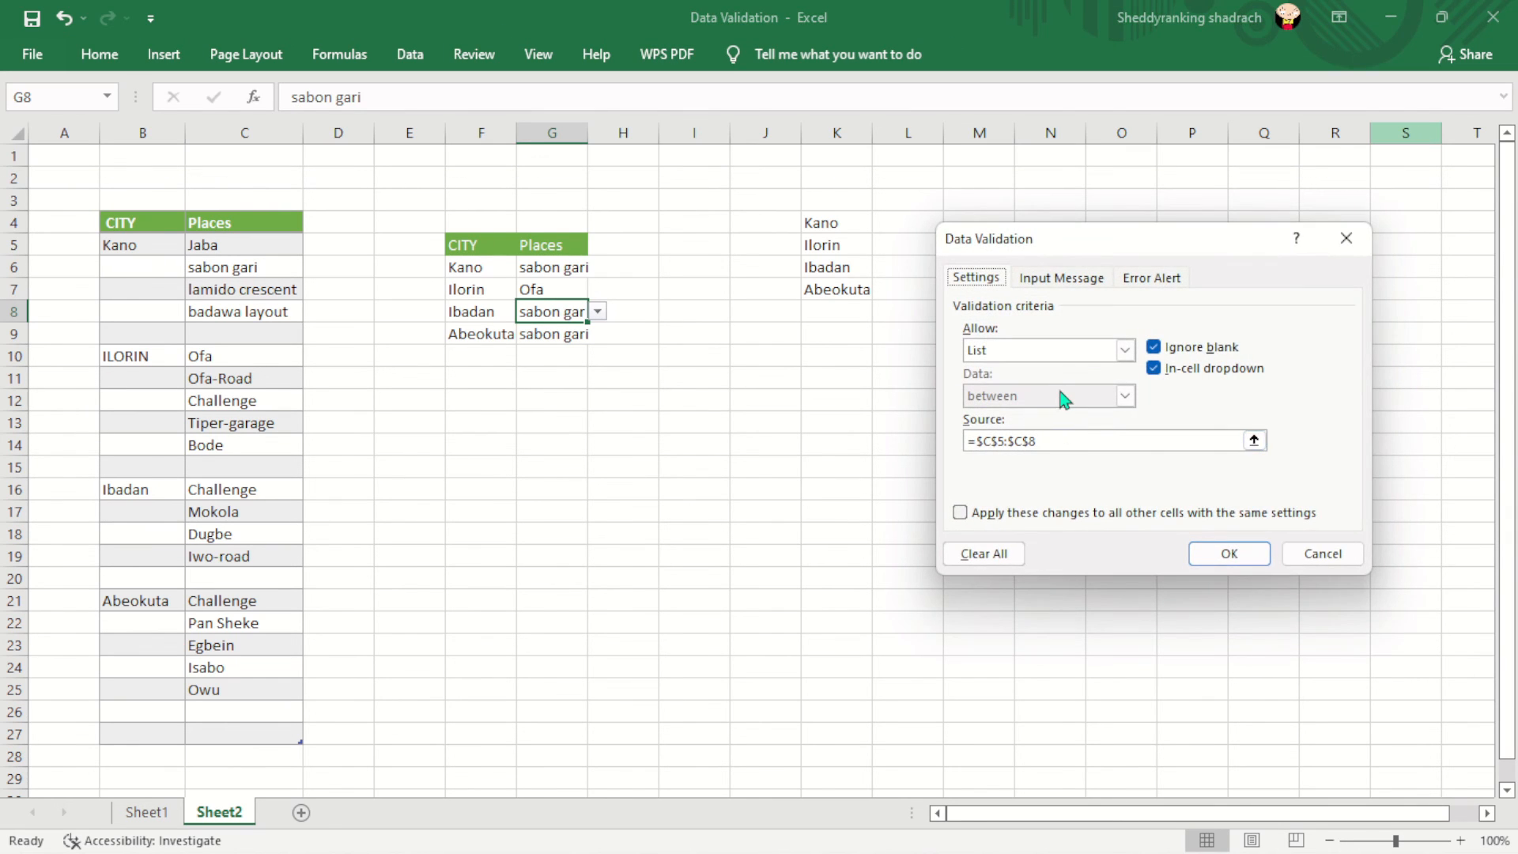
left_click(1050, 437)
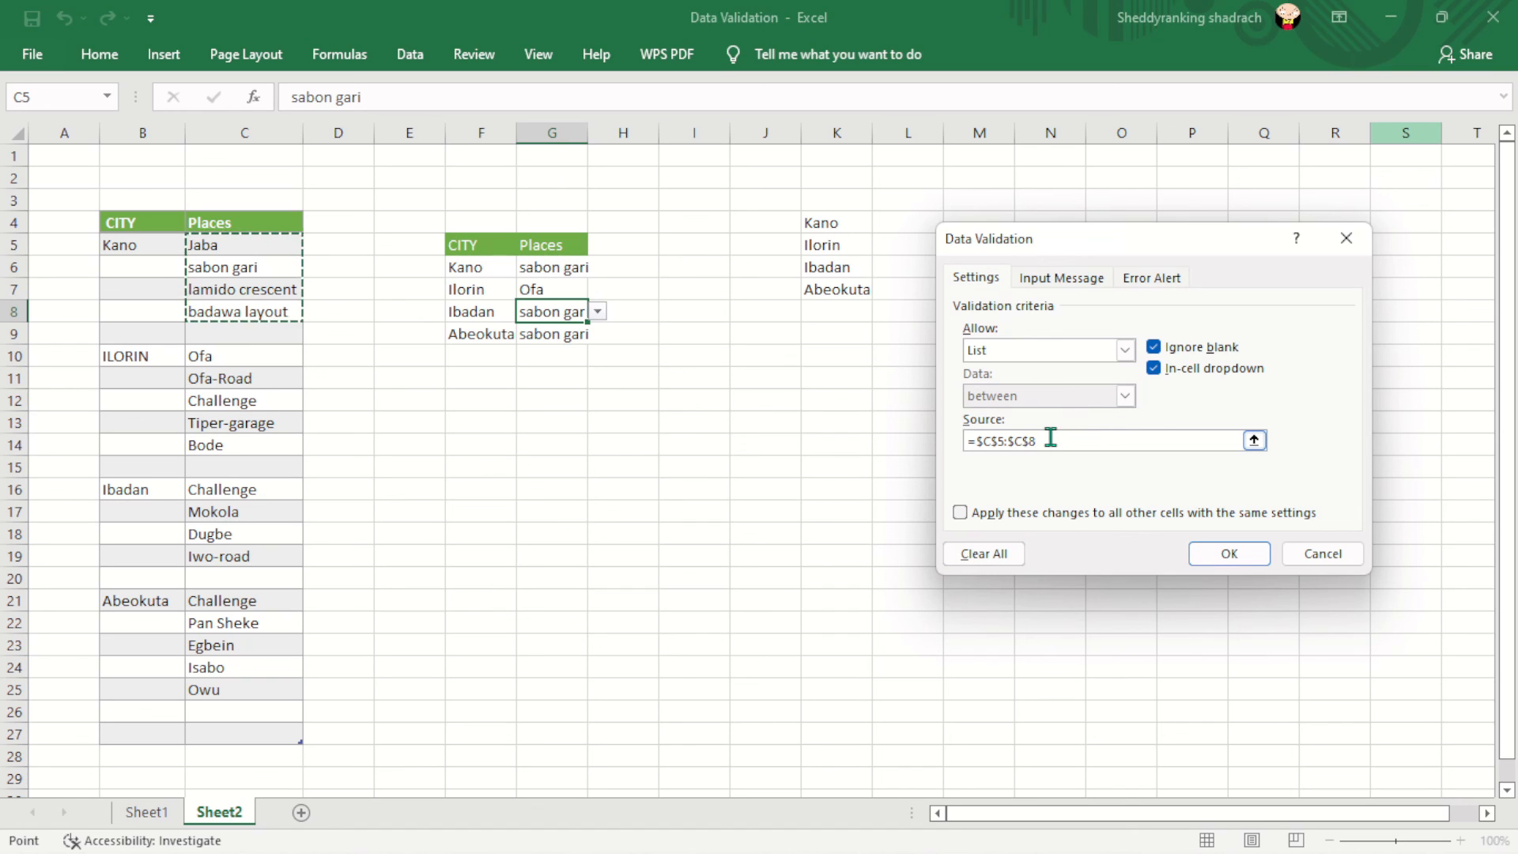
key("BackSpace")
key("BackSpace")
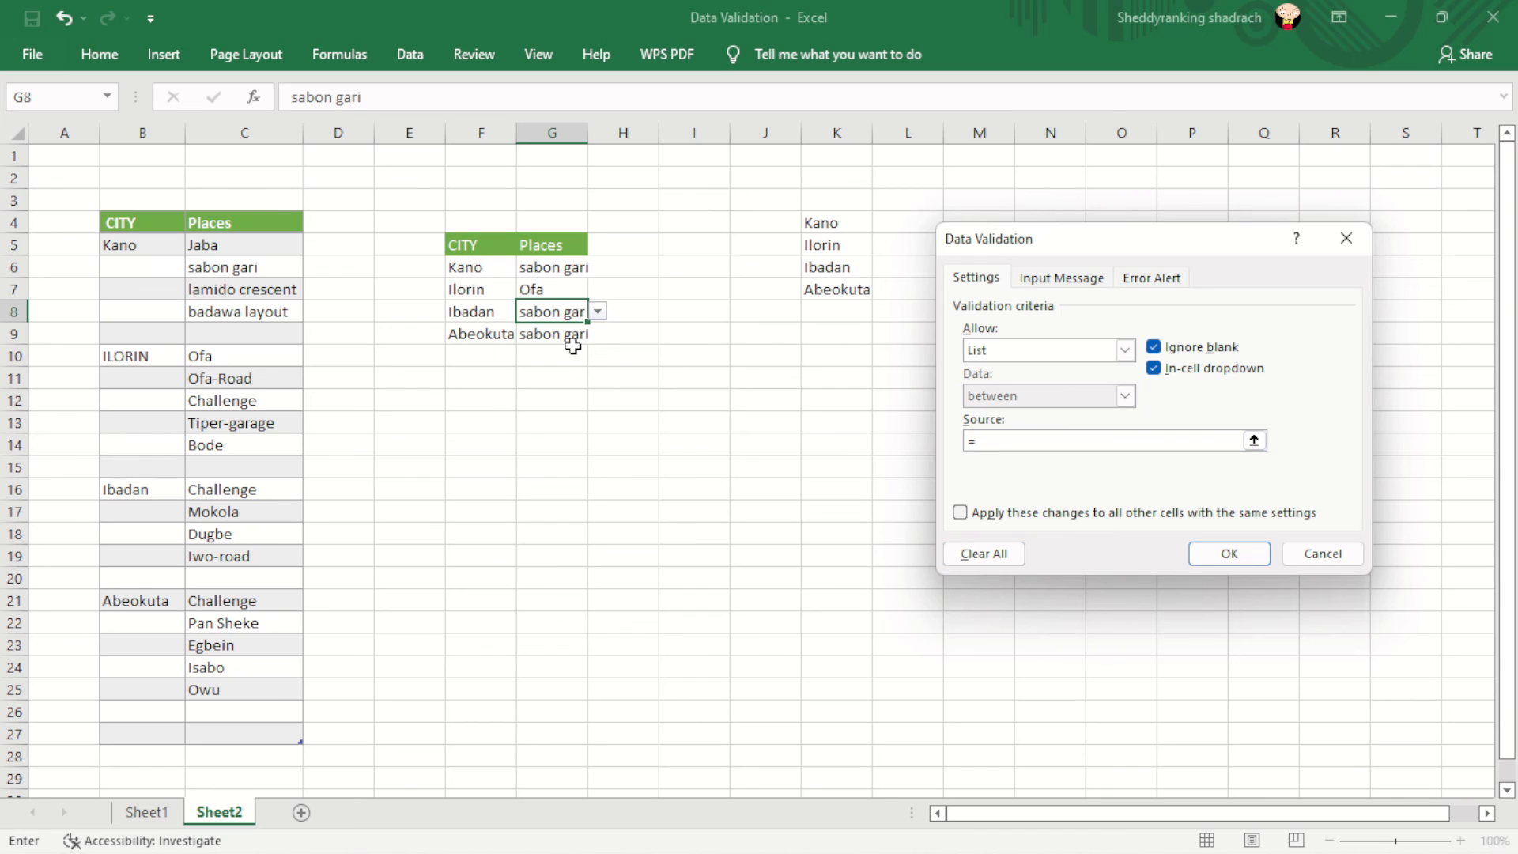
left_click(242, 486)
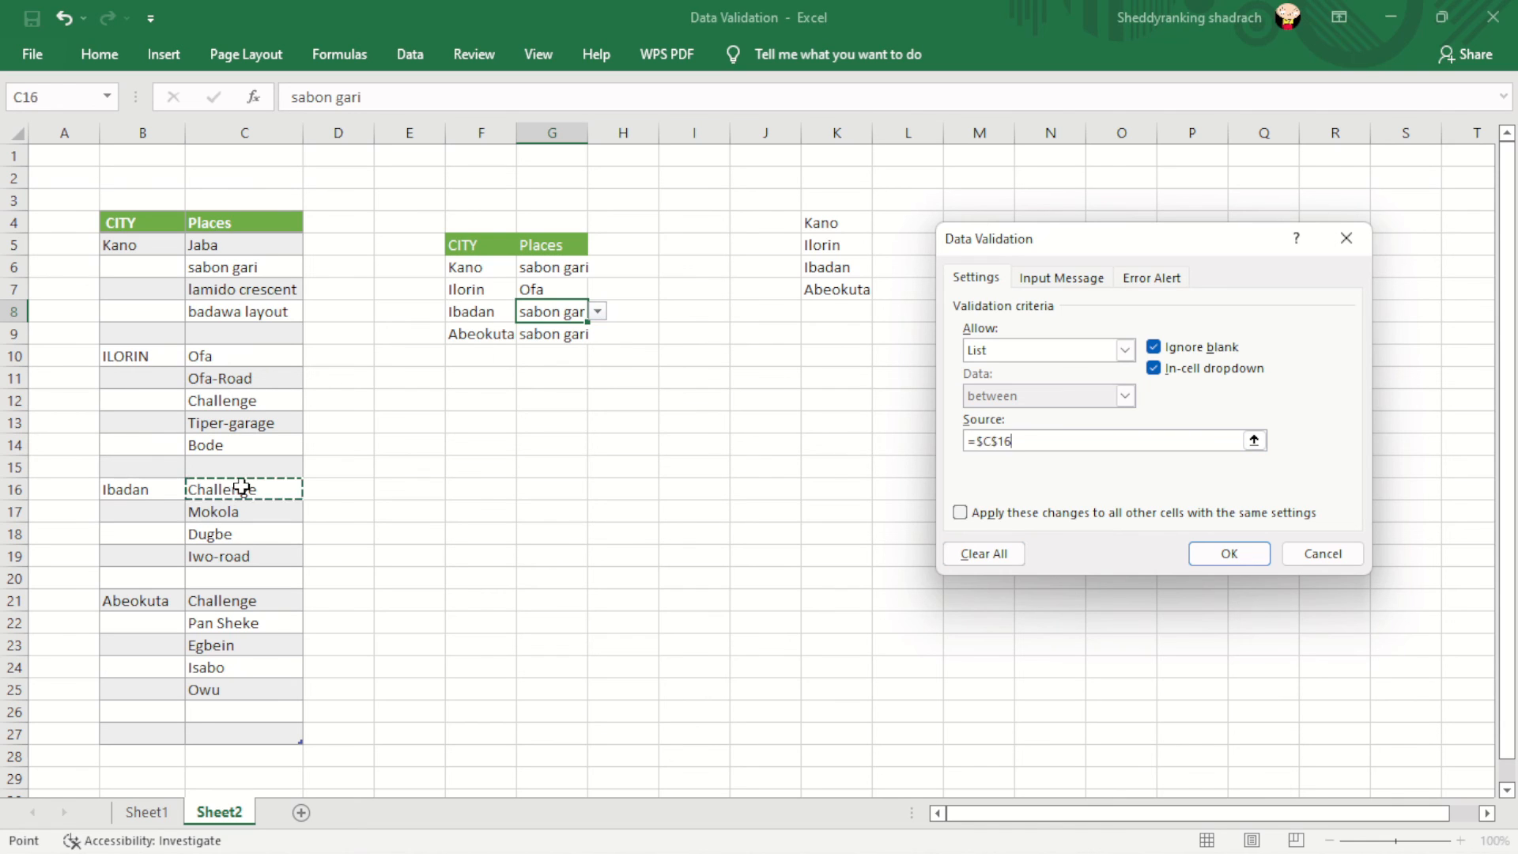
left_click_drag(242, 487, 237, 558)
left_click(1245, 556)
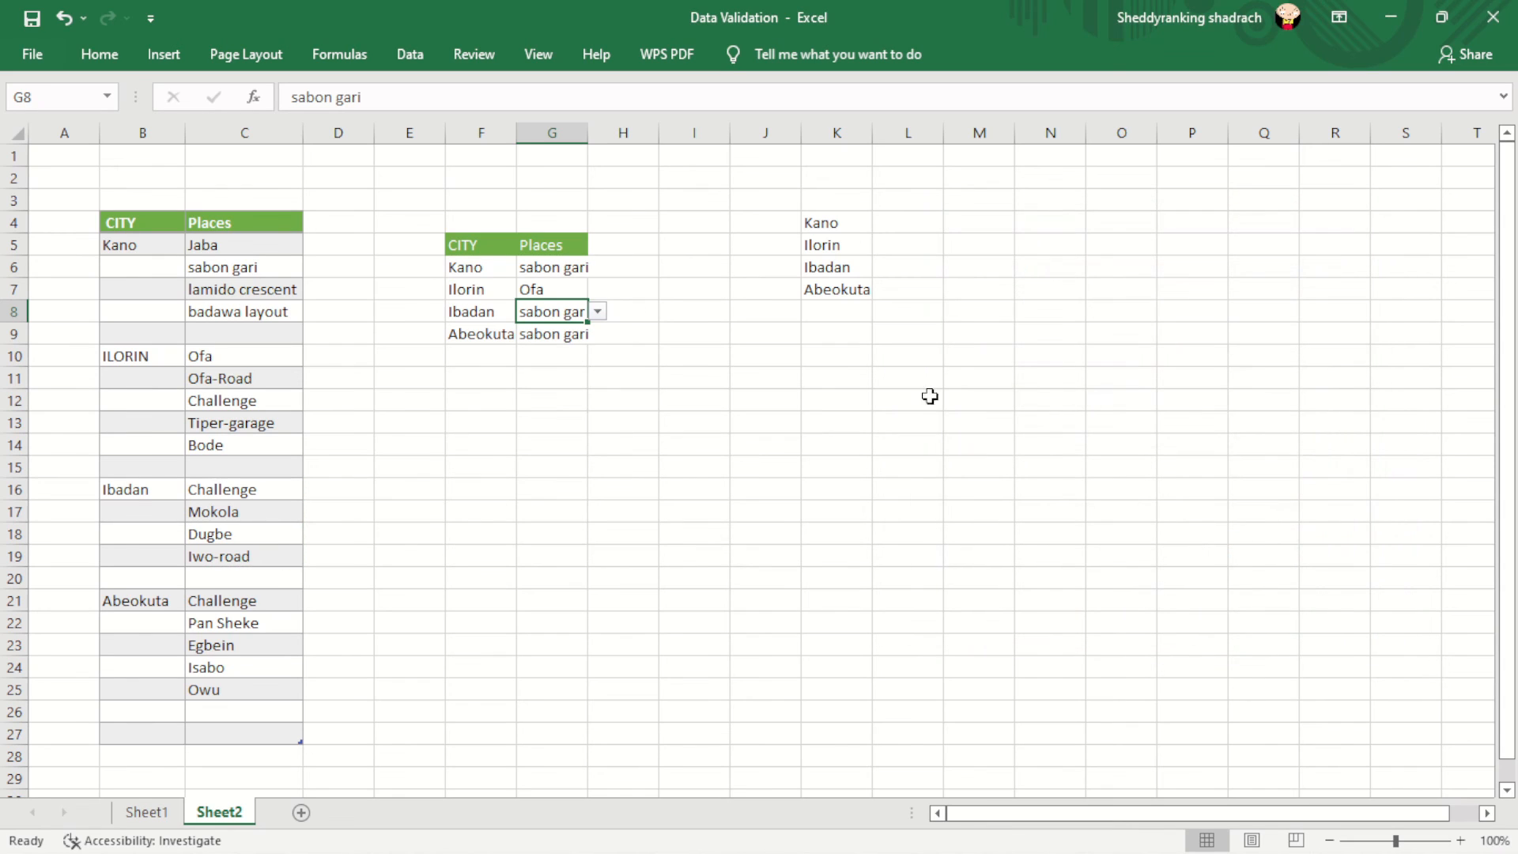
- Choose Dugbe from G8's places dropdown
left_click(598, 312)
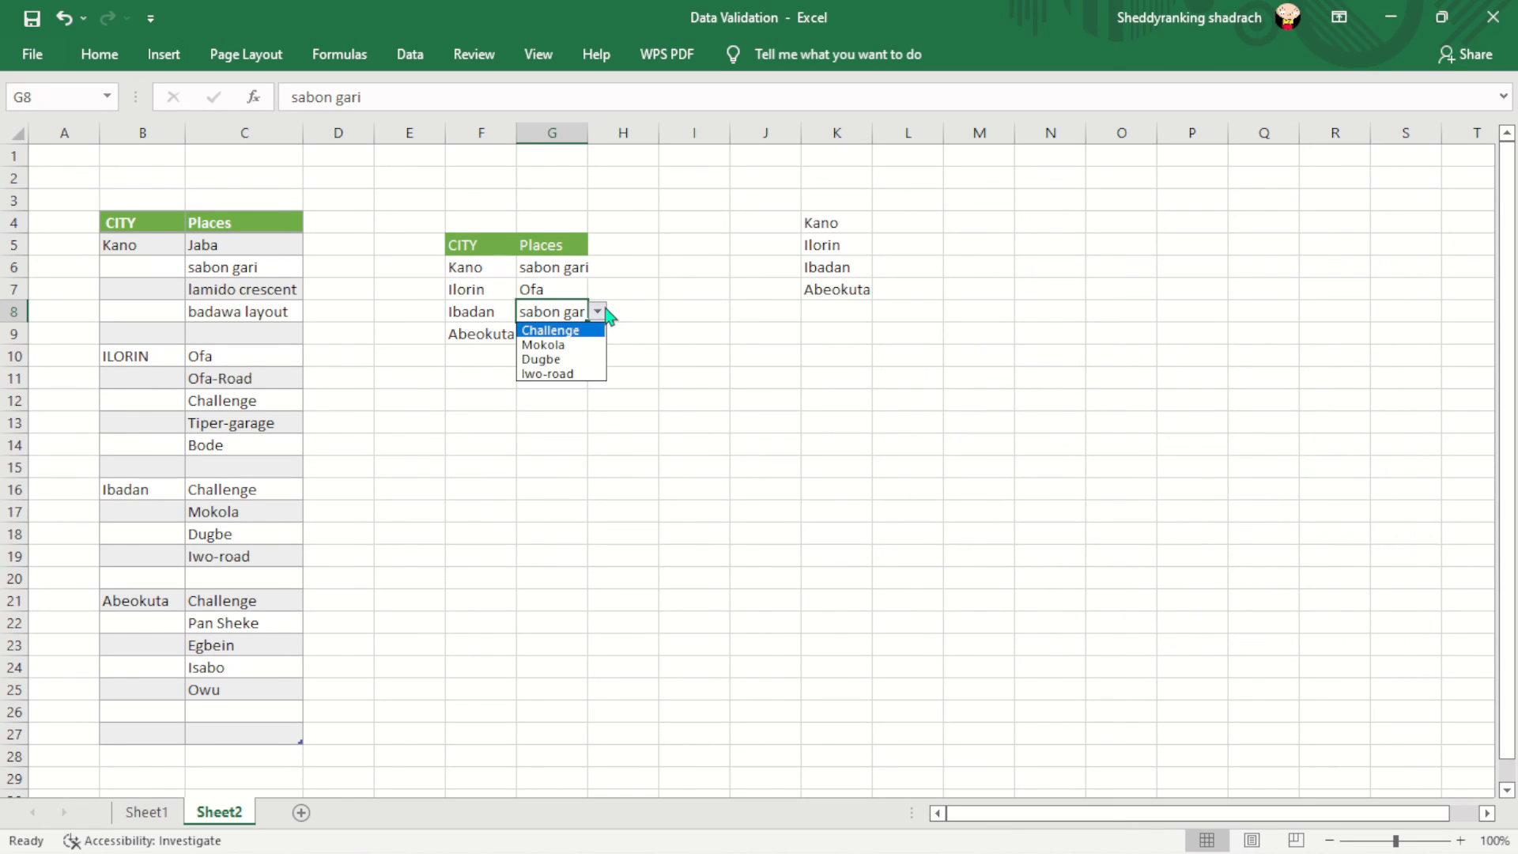
left_click(560, 358)
left_click(569, 339)
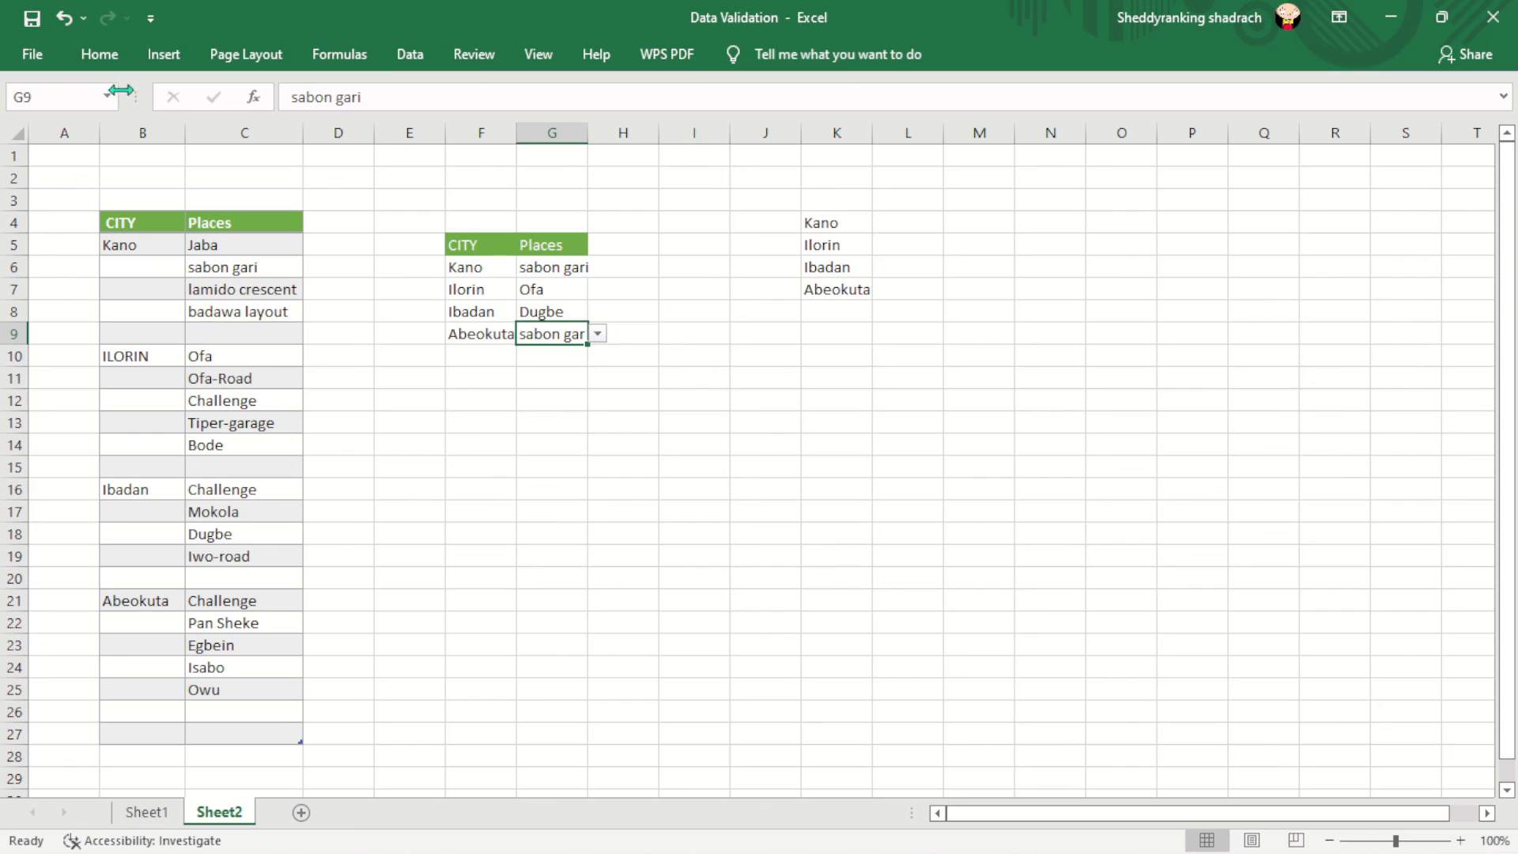
- Change G9's list source to Abeokuta's places in C21:C25
left_click(99, 54)
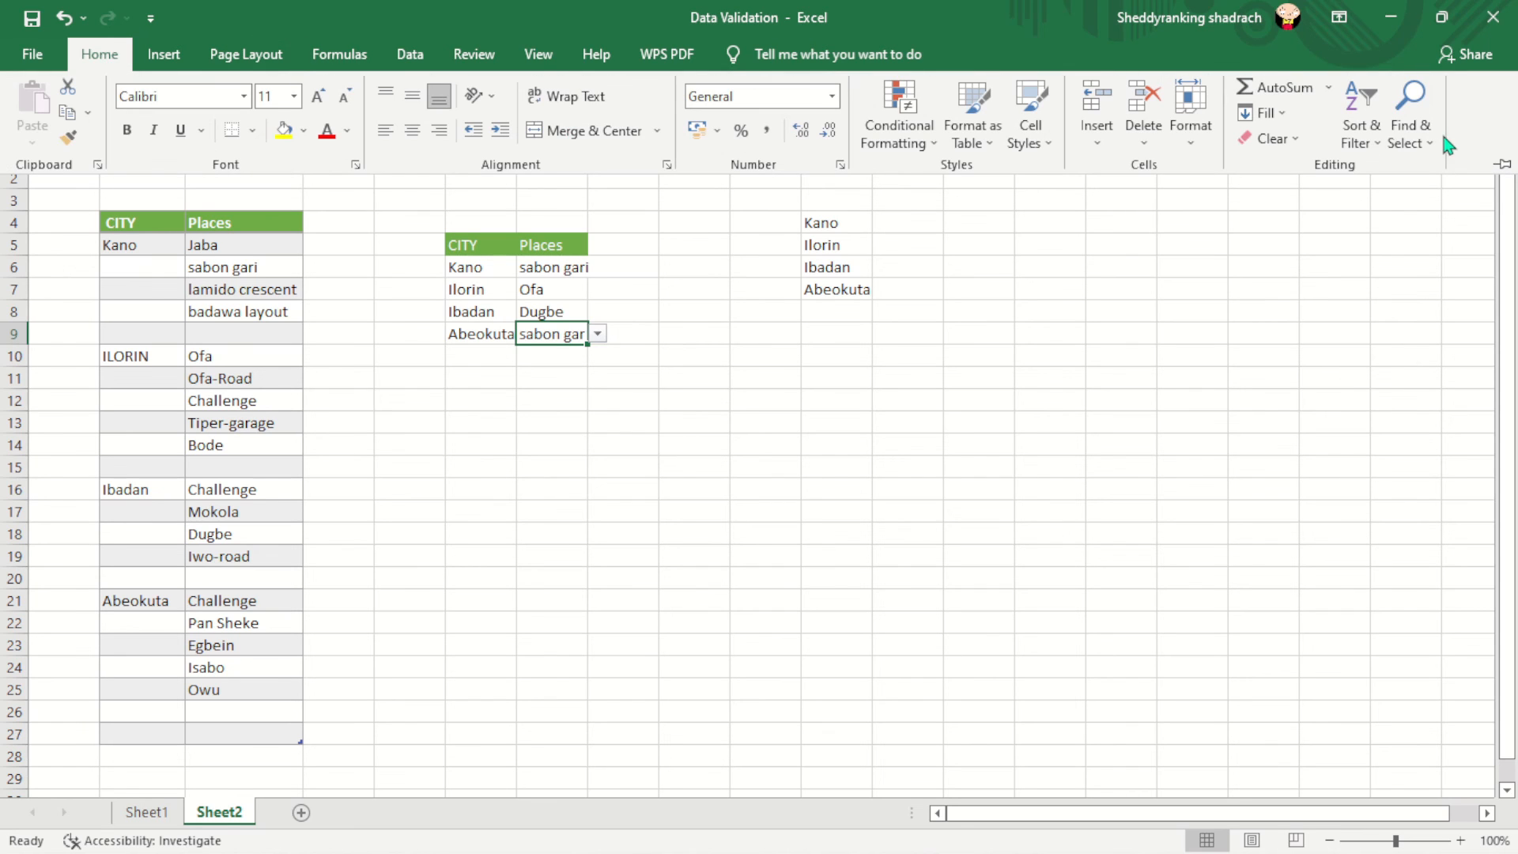
left_click(410, 55)
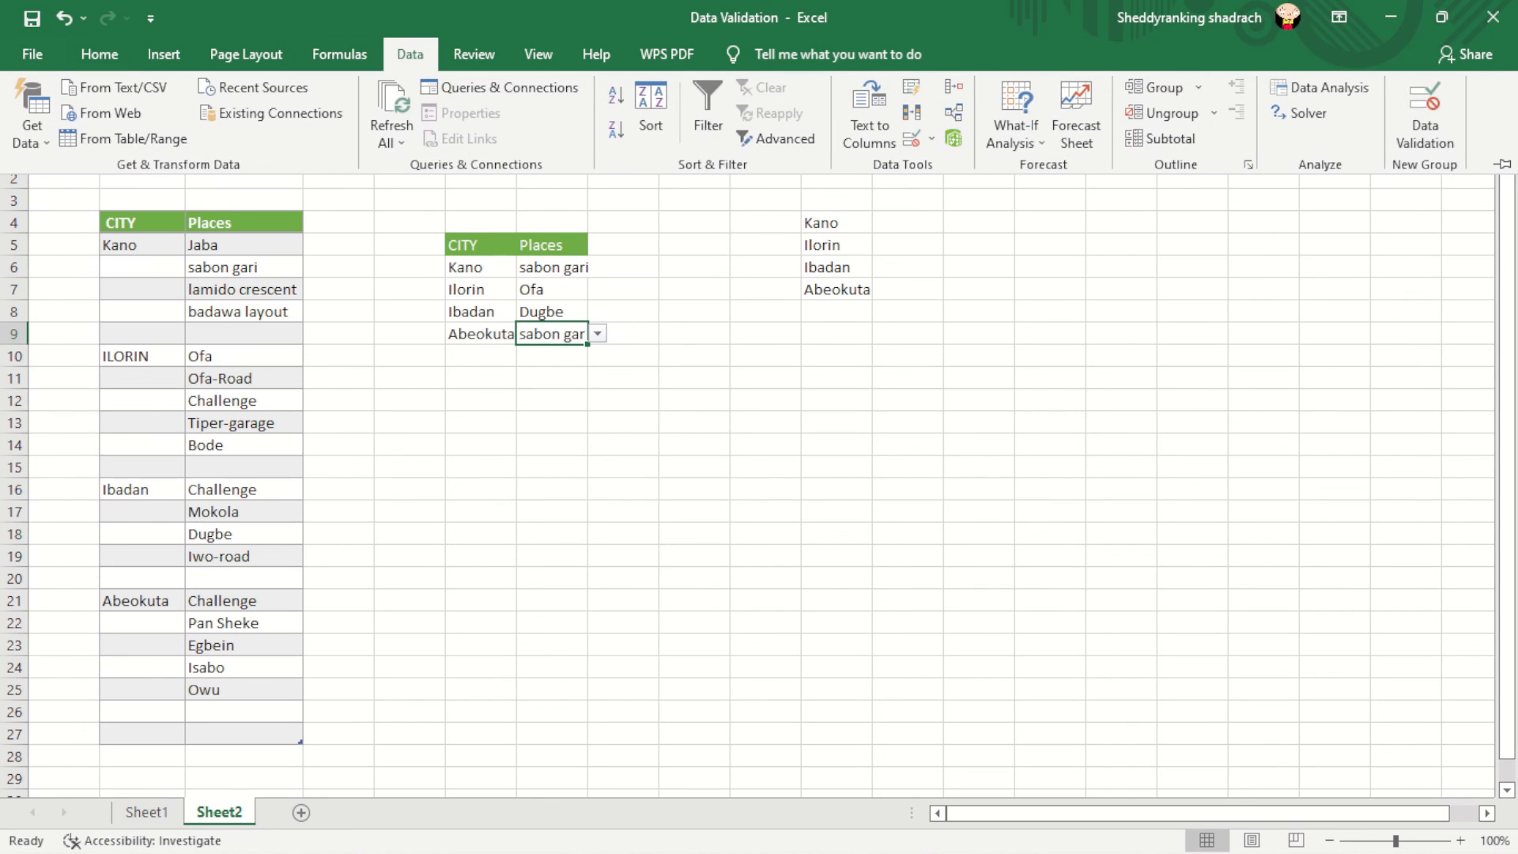
left_click(1418, 113)
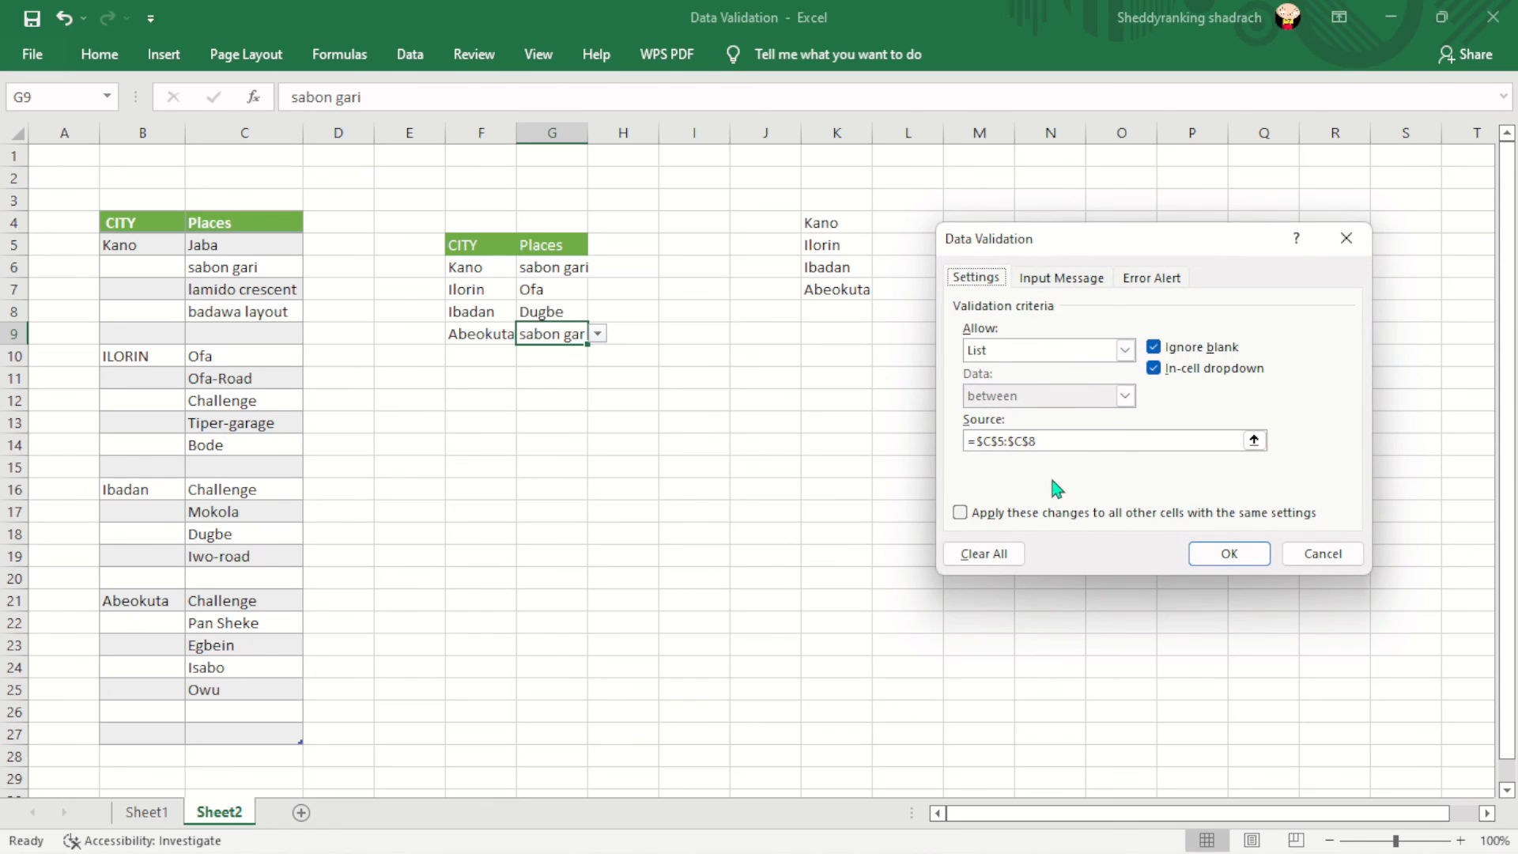
left_click(1071, 440)
key("BackSpace")
key("BackSpace")
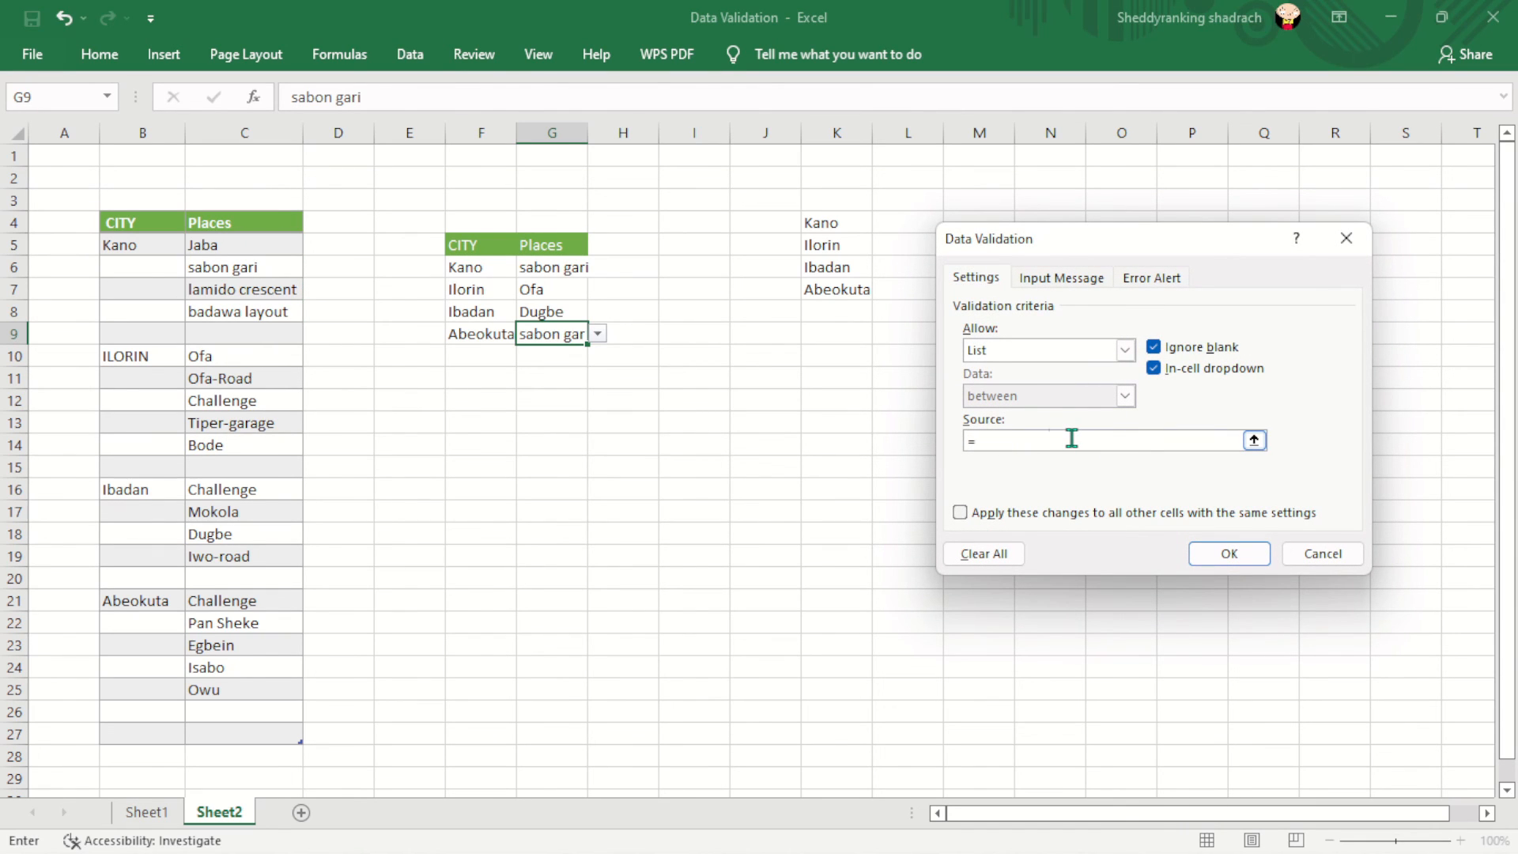
left_click_drag(226, 610, 231, 688)
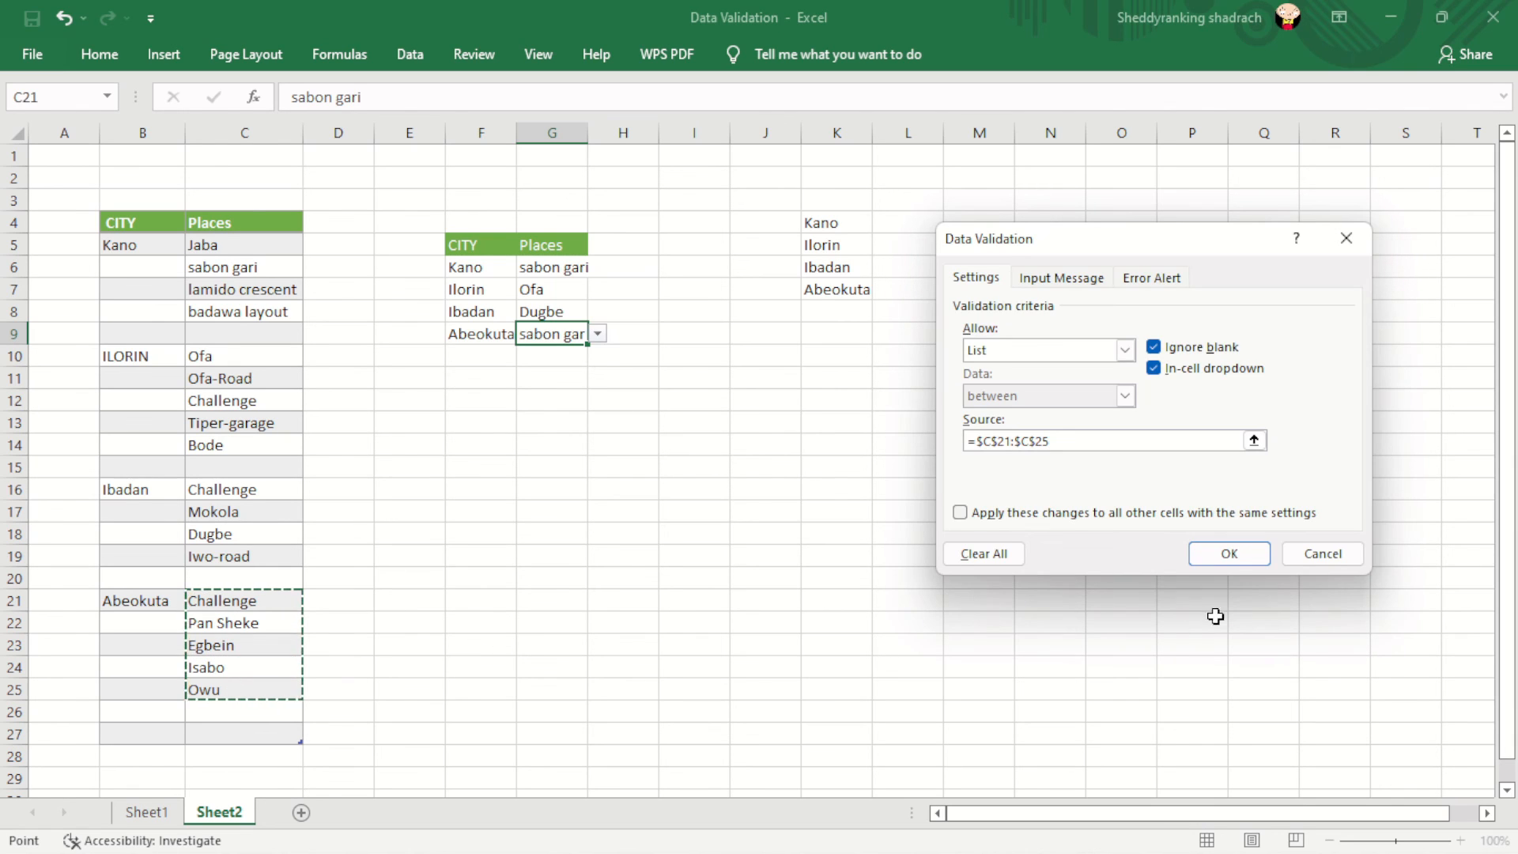
left_click(1232, 553)
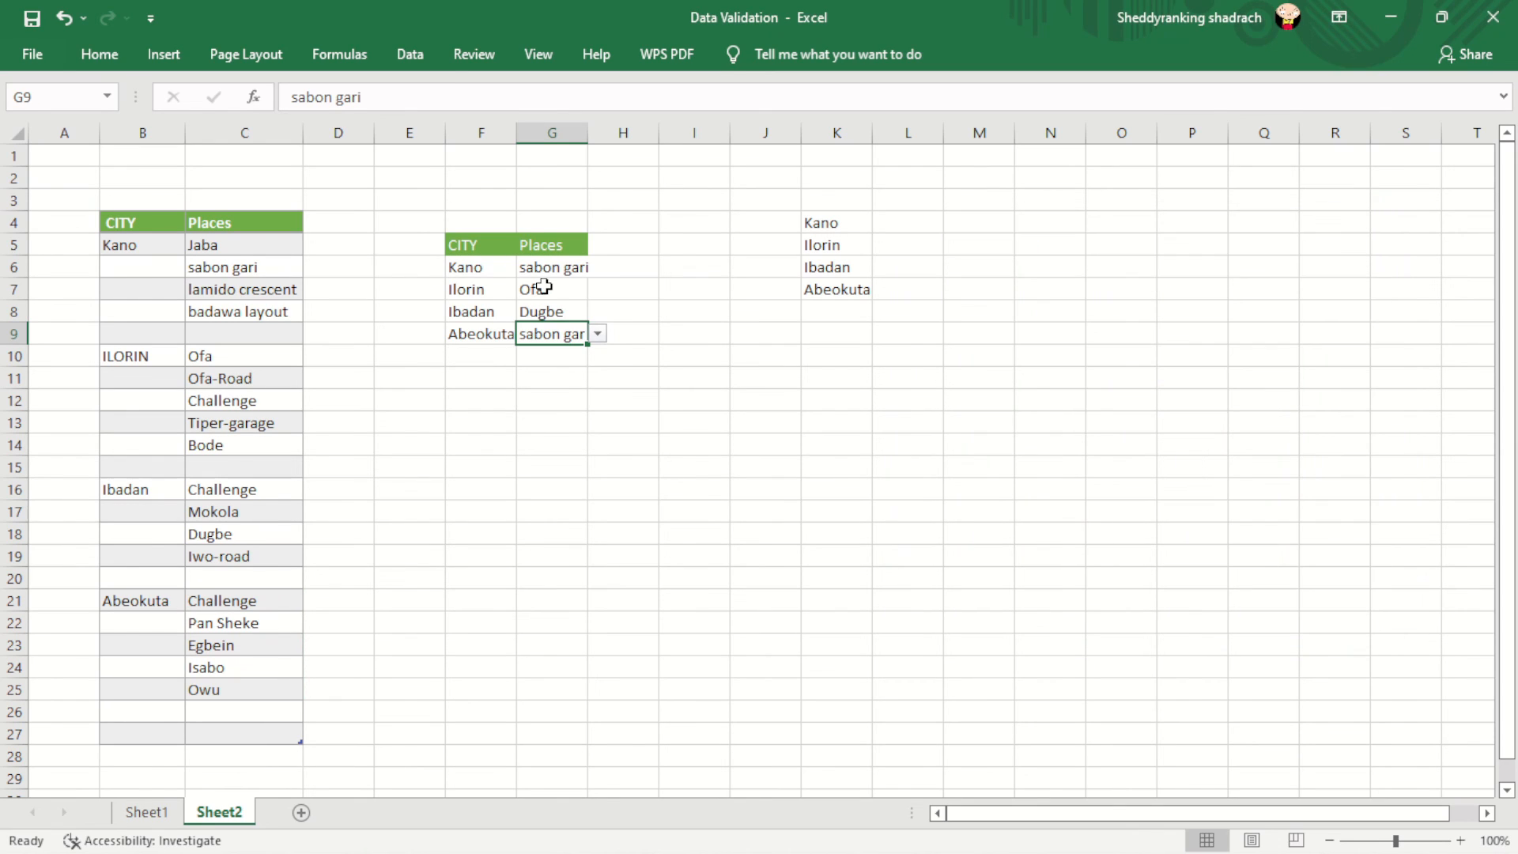
- Choose Pan Sheke for G9 and autofit column G to fit it
left_click(599, 336)
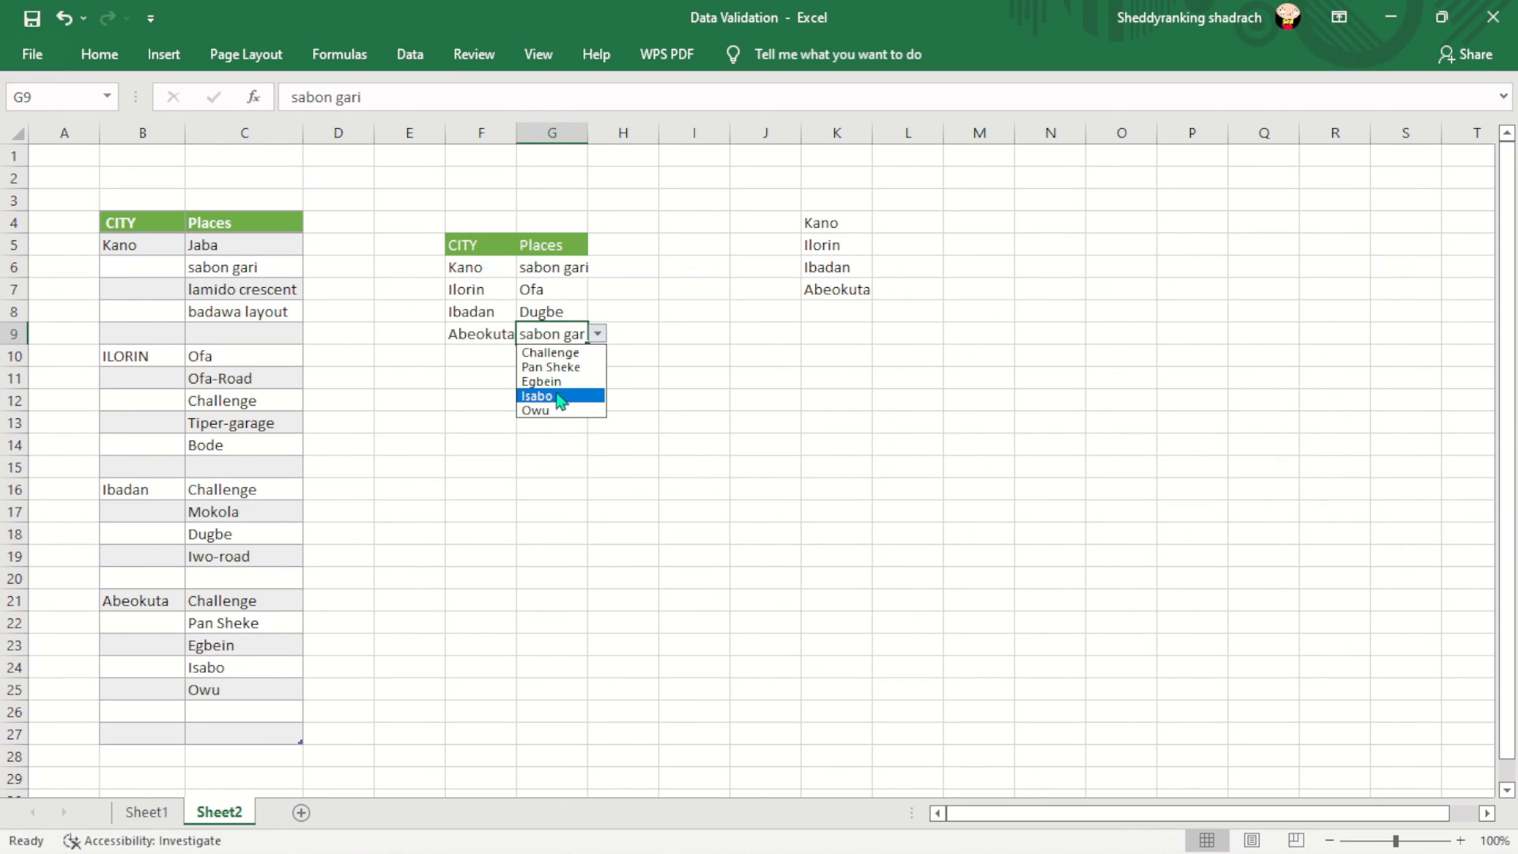
left_click(571, 370)
left_click(653, 330)
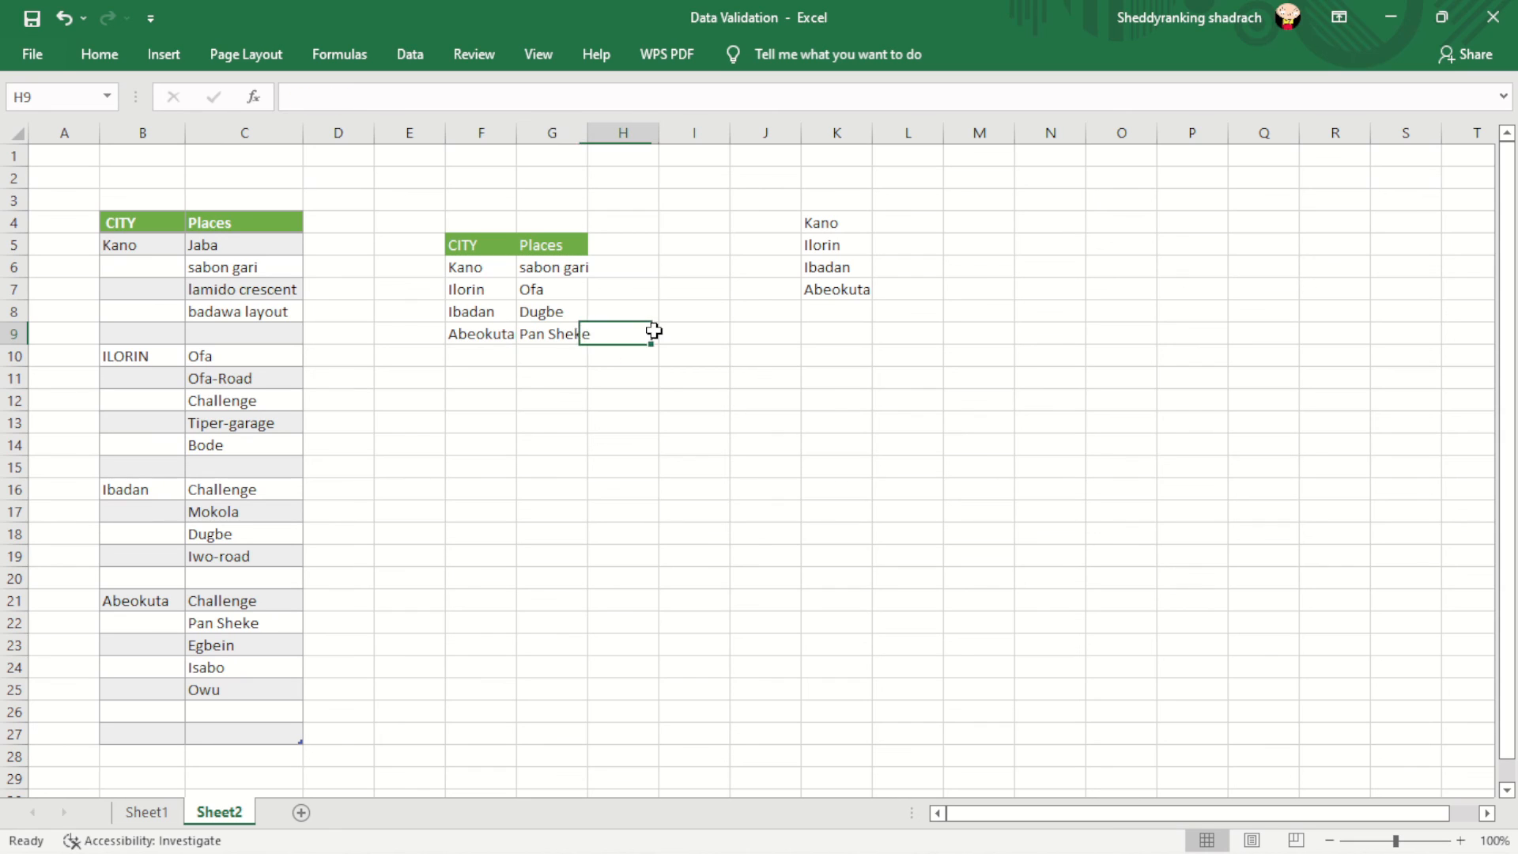
double_click(586, 126)
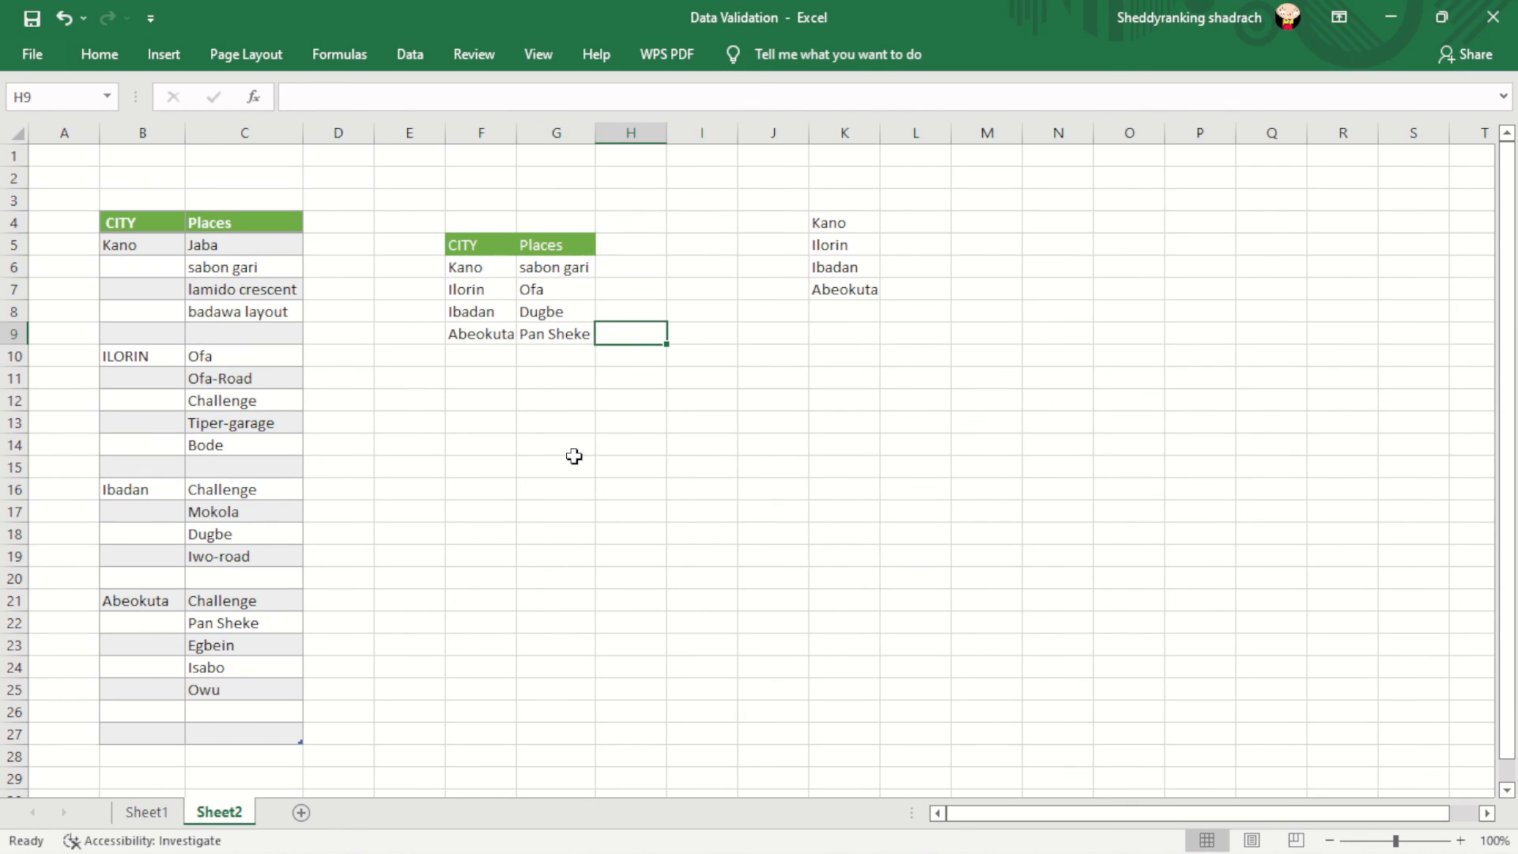
left_click(586, 272)
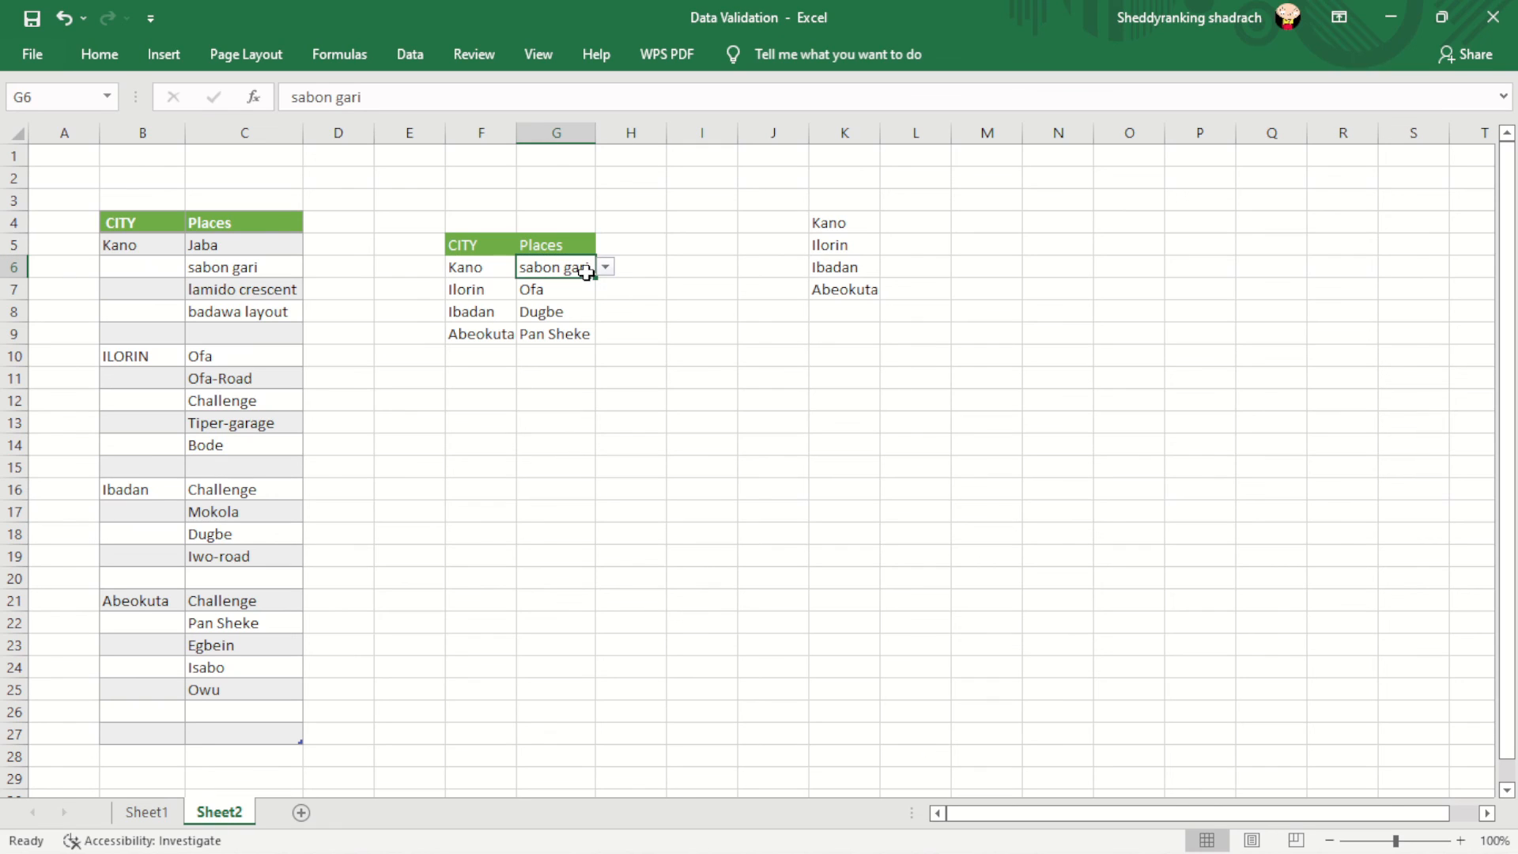
left_click(577, 290)
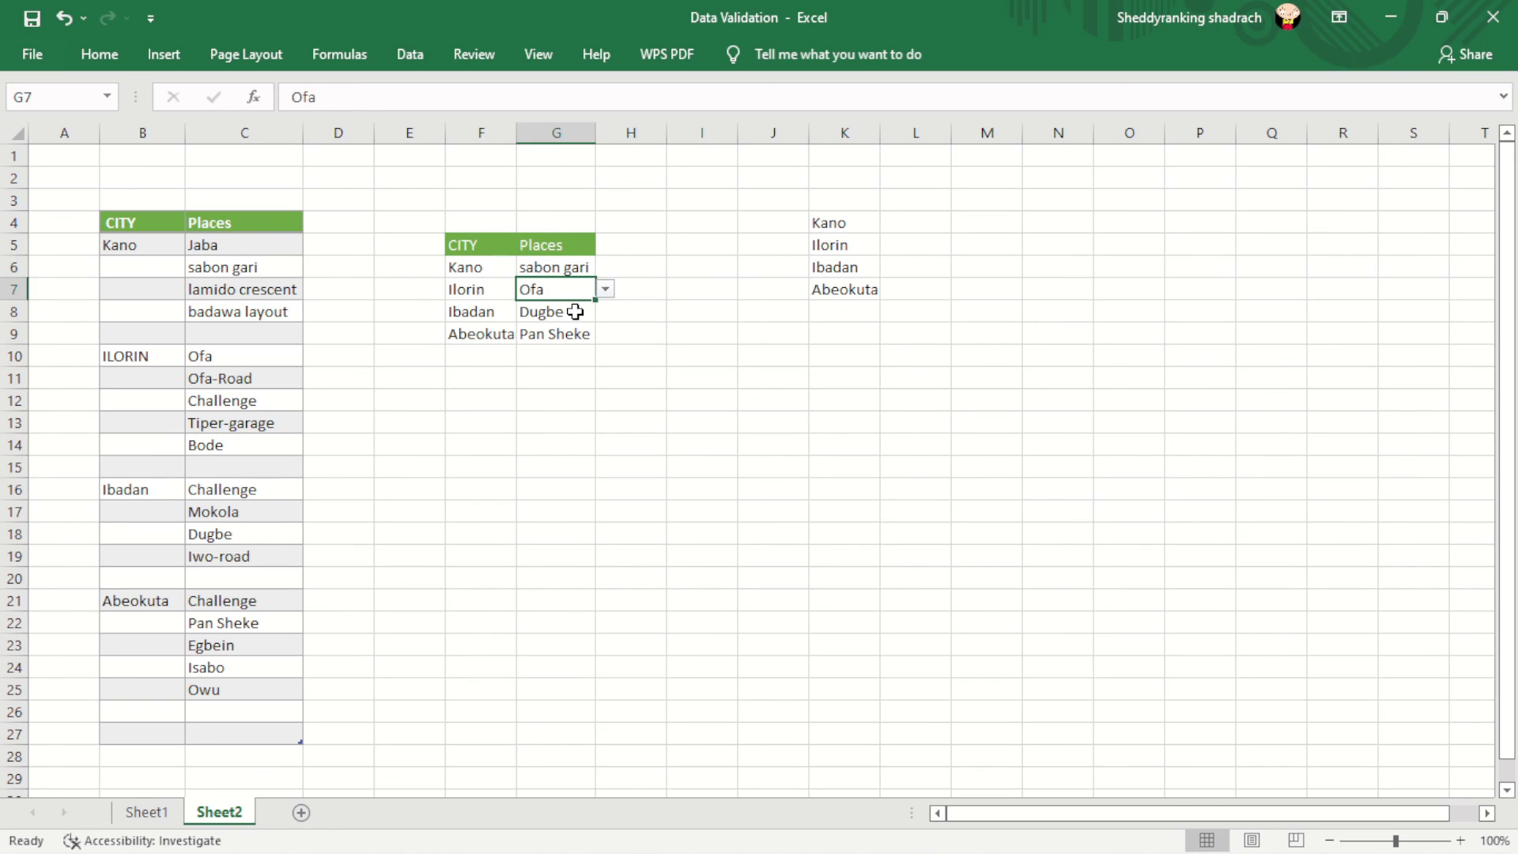
left_click(576, 315)
left_click(576, 334)
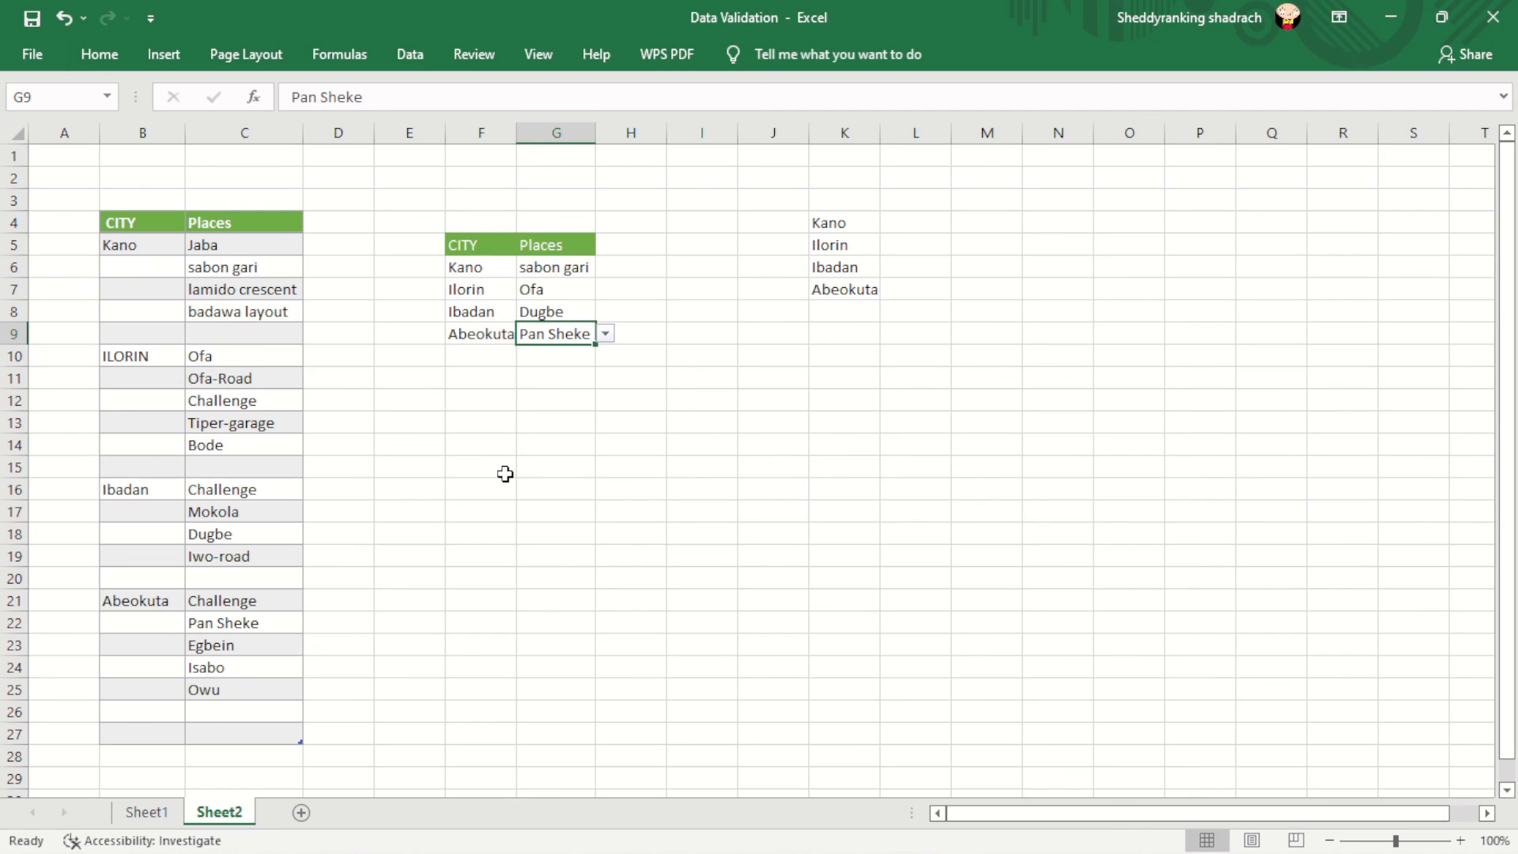
left_click(151, 814)
left_click(212, 814)
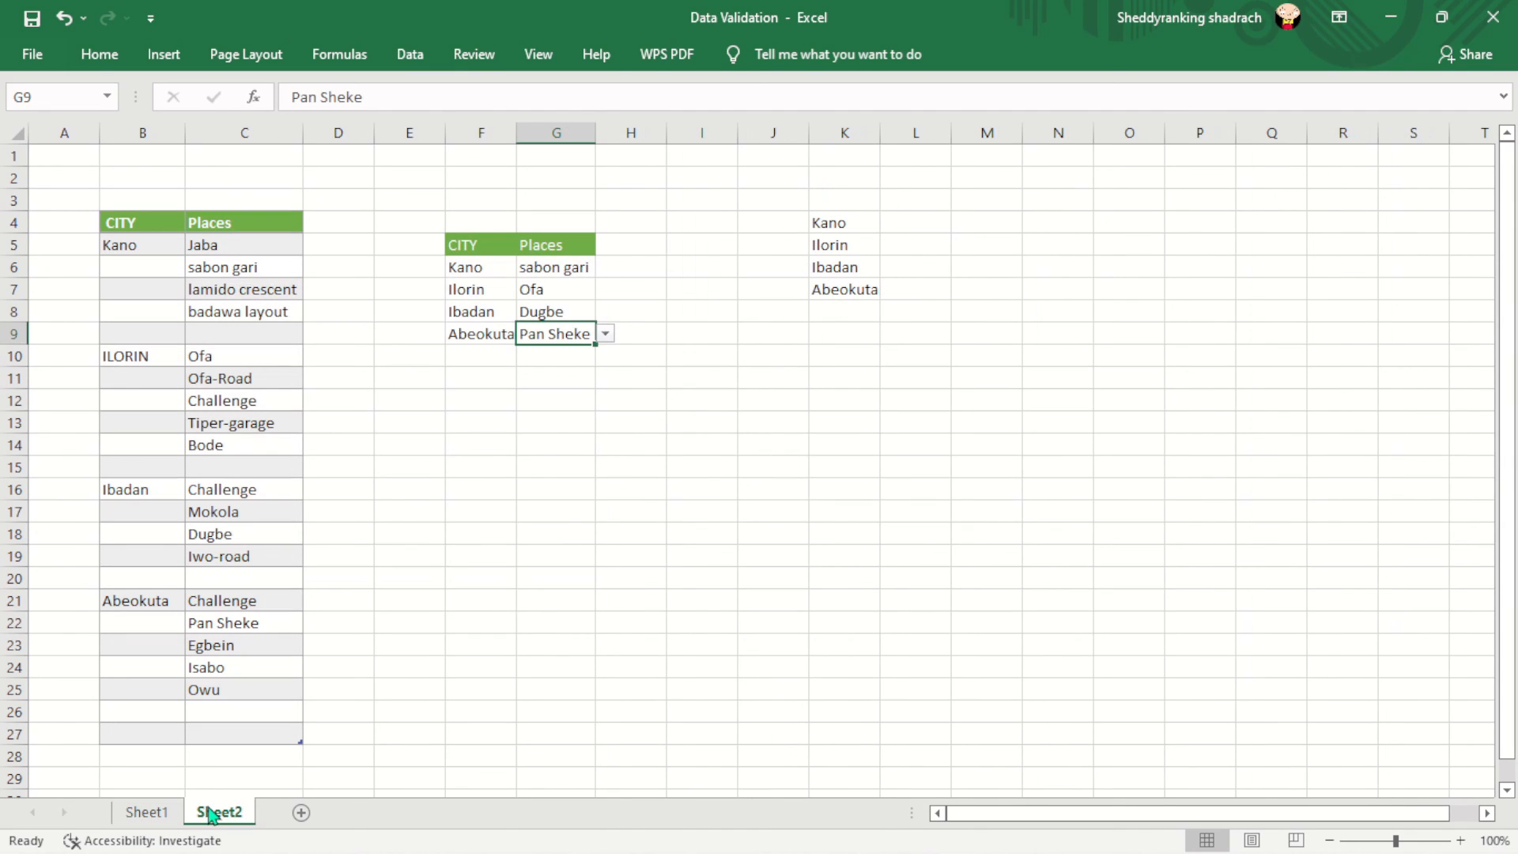
left_click(676, 615)
left_click(427, 406)
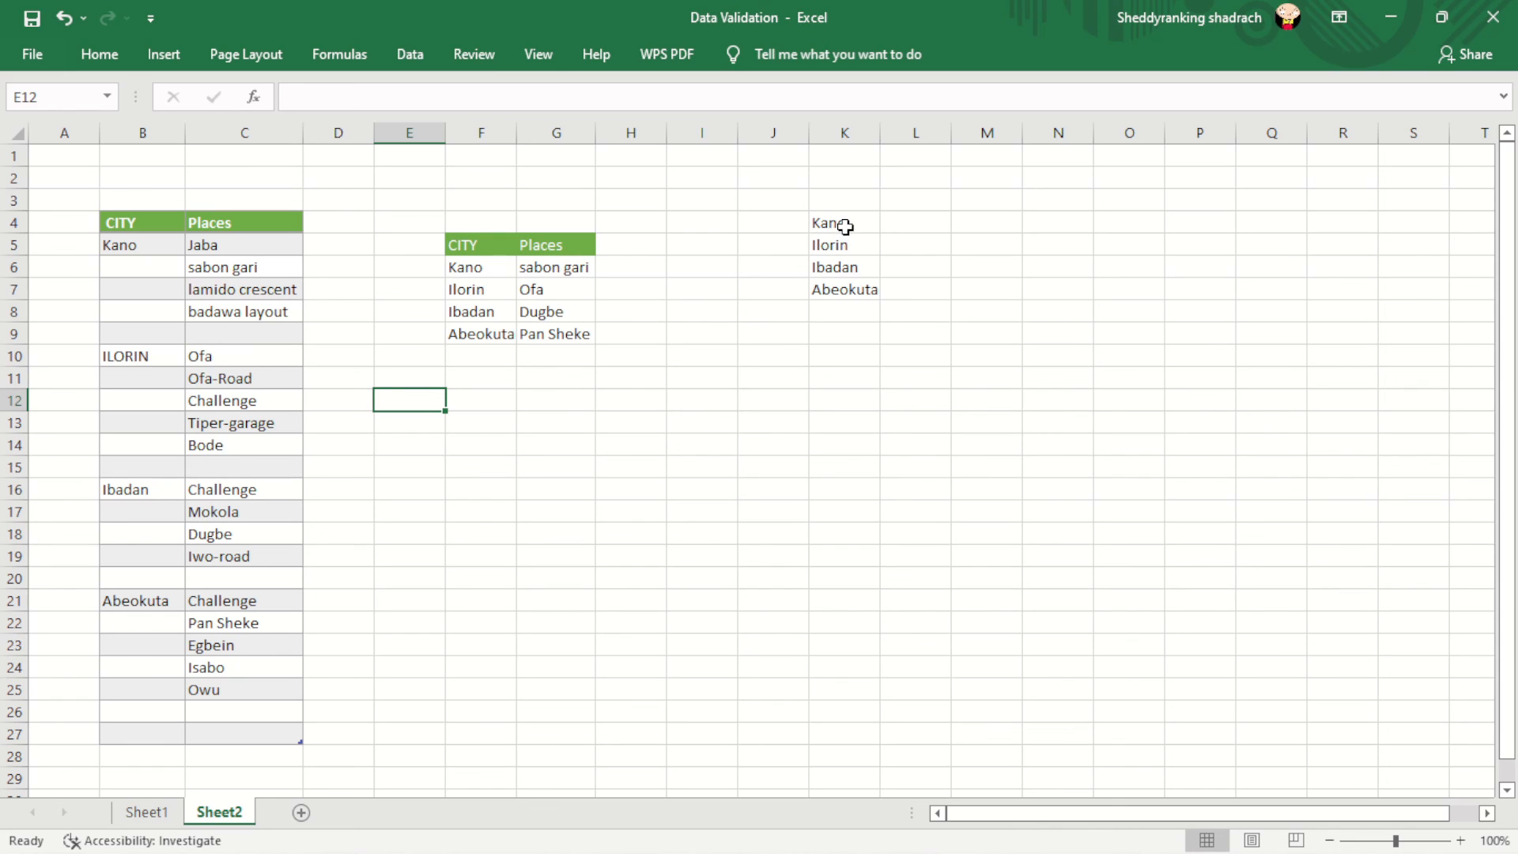
left_click_drag(841, 223, 851, 303)
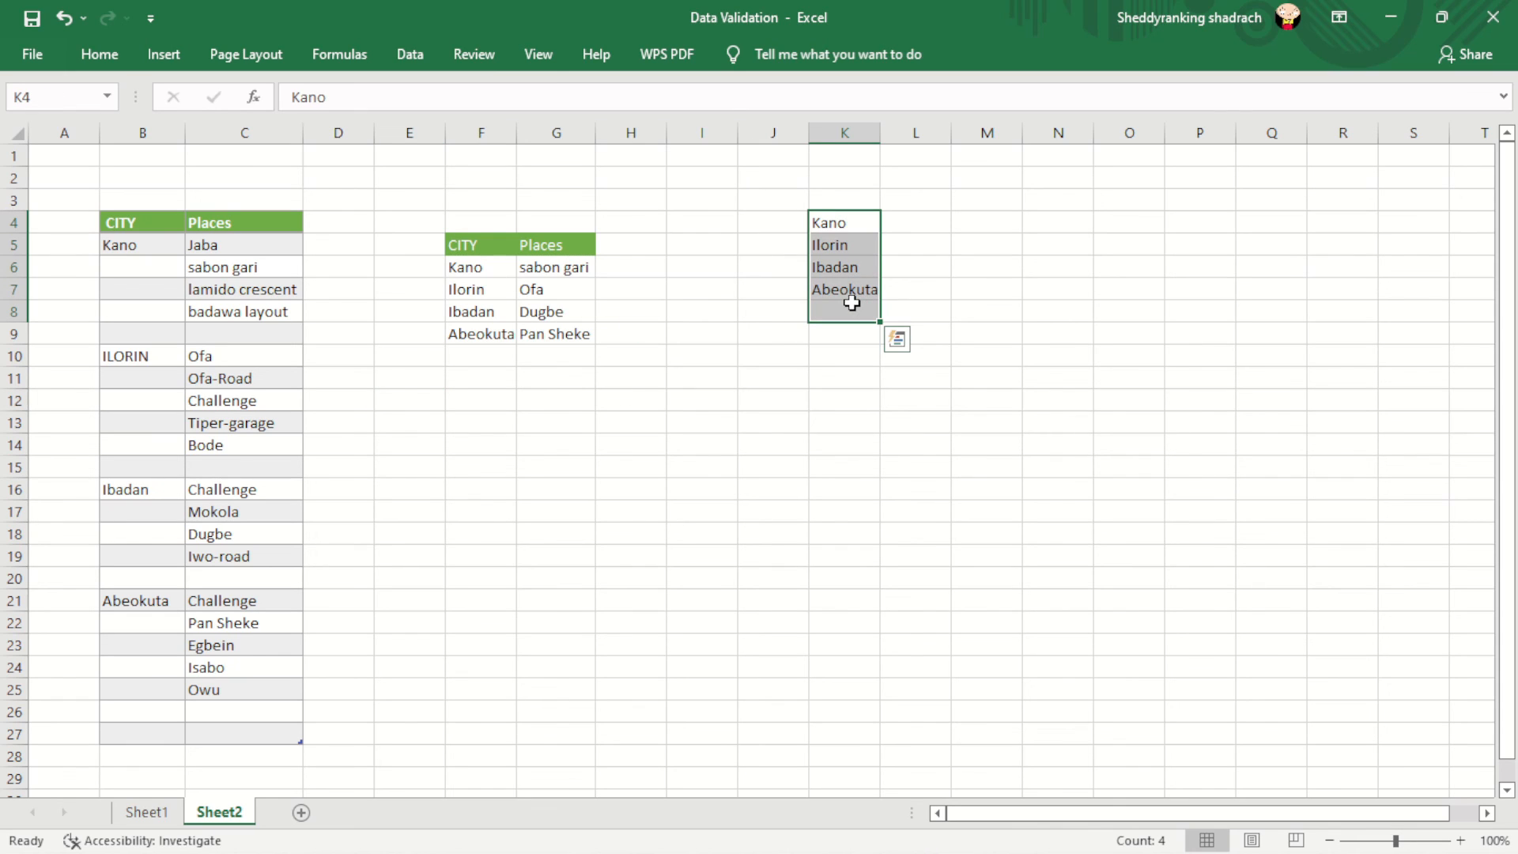